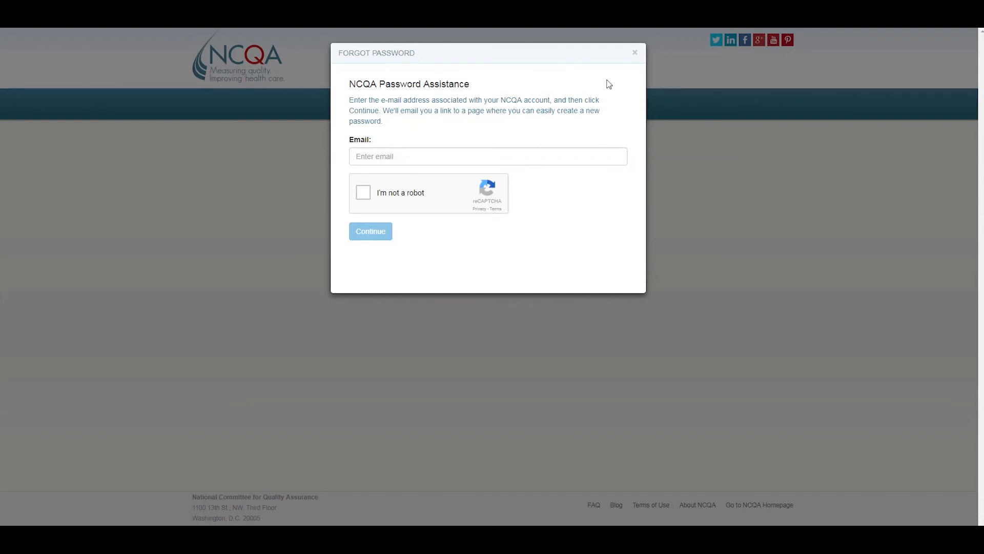
Dismiss the Forgot Password dialog and log in with the filled-in credentials
left_click(635, 53)
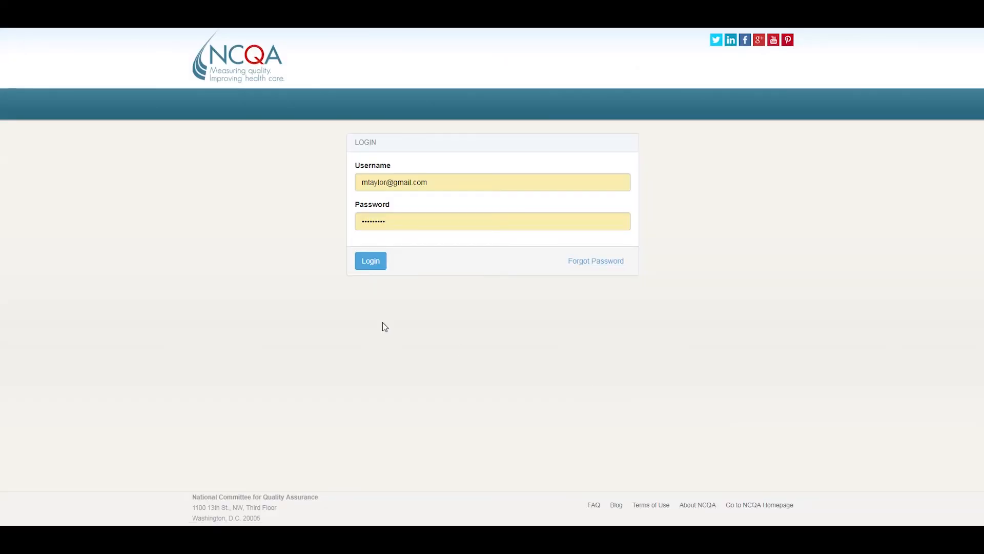
left_click(376, 263)
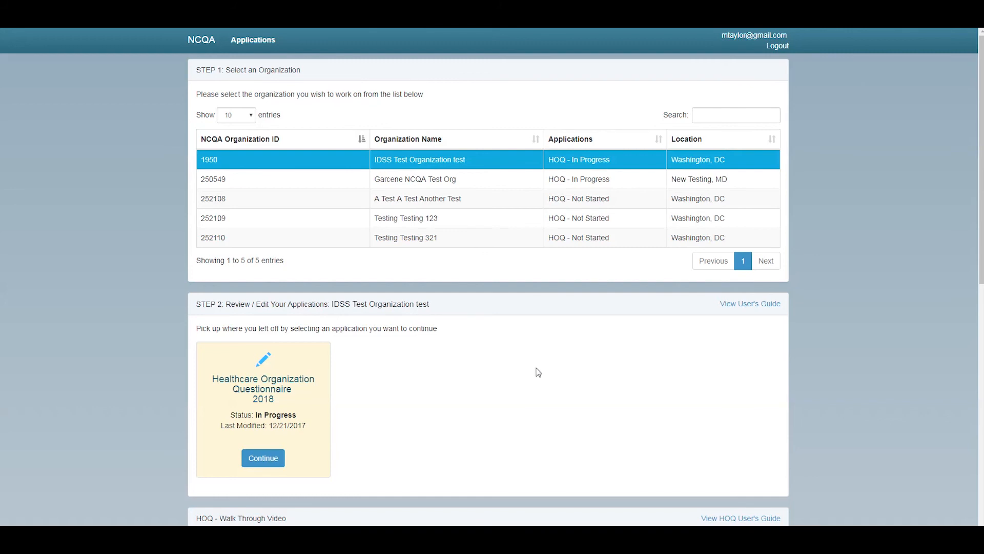
scroll(538, 372, "down", 4)
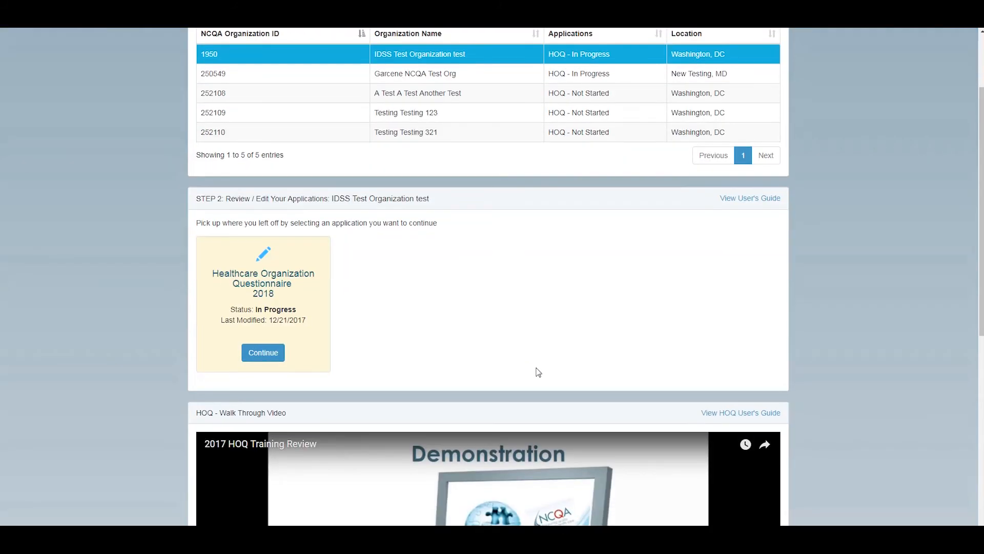
scroll(539, 372, "down", 2)
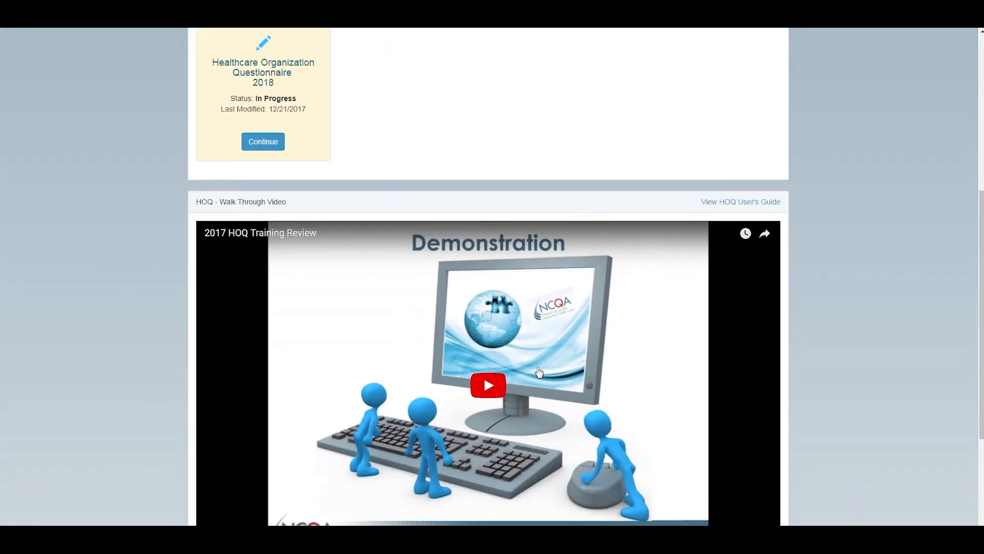
scroll(538, 372, "down", 1)
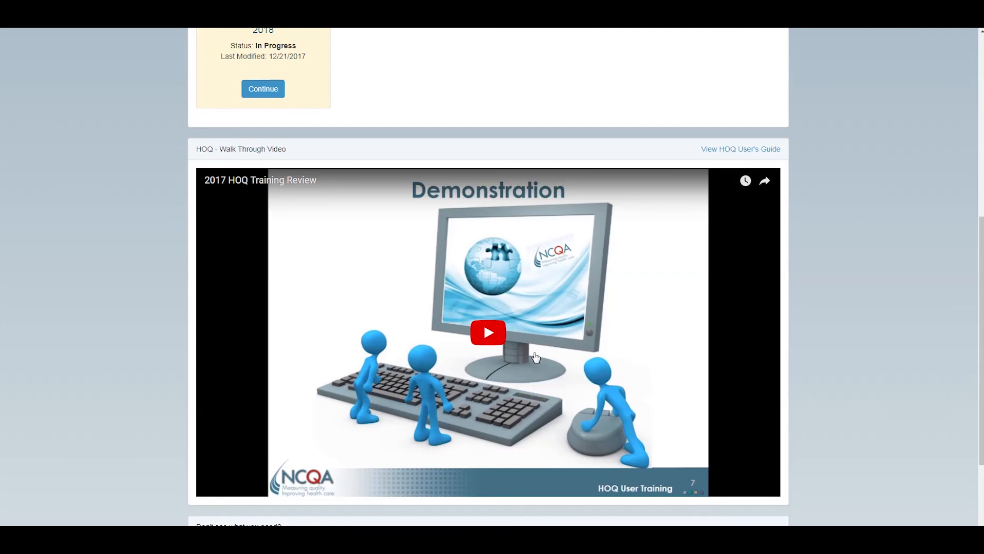
scroll(535, 357, "up", 1)
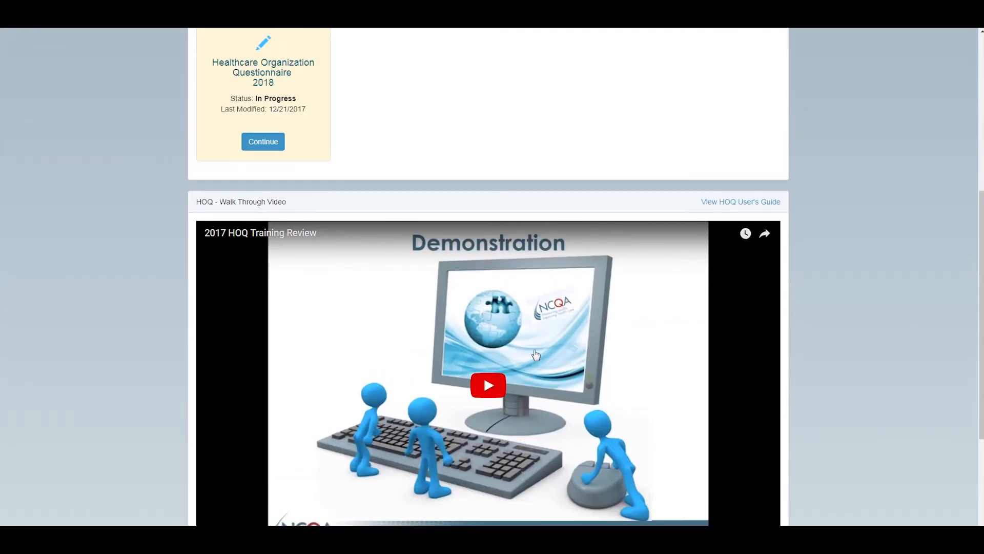
scroll(536, 354, "down", 3)
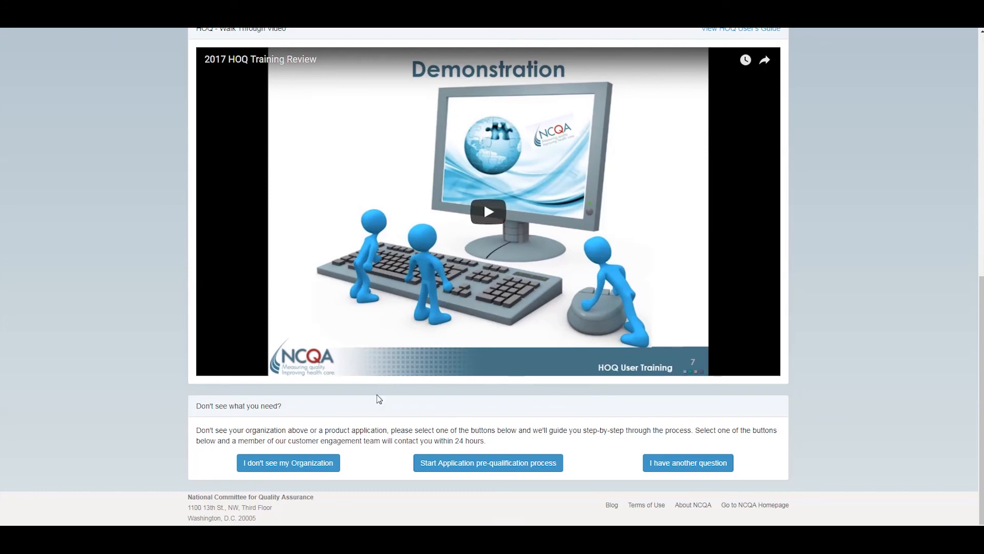
scroll(358, 404, "up", 2)
scroll(321, 379, "up", 4)
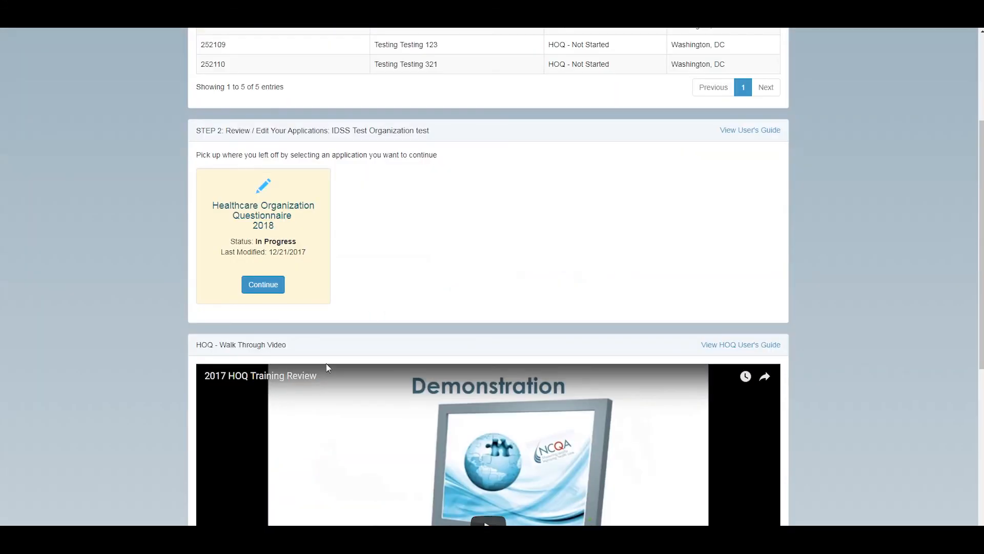
scroll(325, 363, "up", 3)
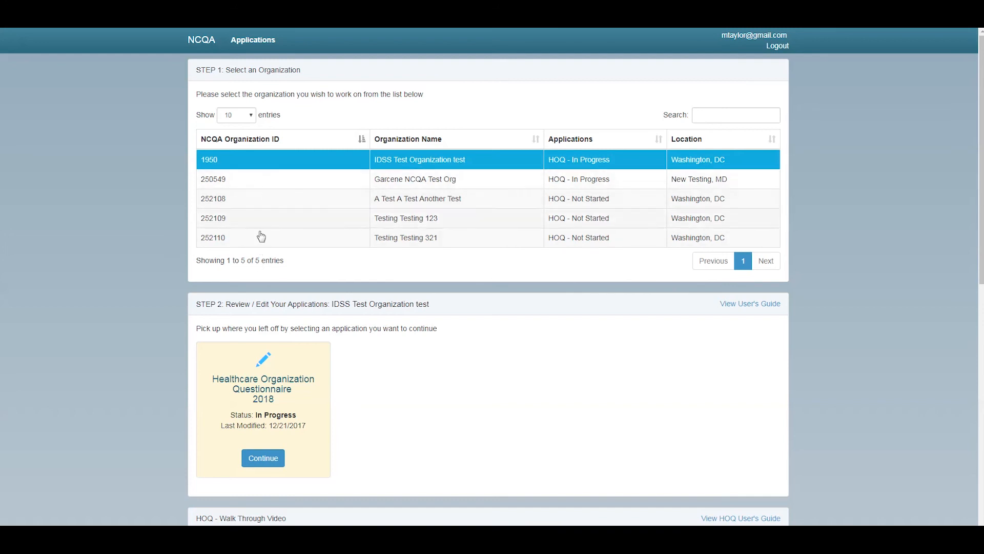
Leave the entry count unchanged, search the organization list for 'IDSS', then clear the search
left_click(252, 118)
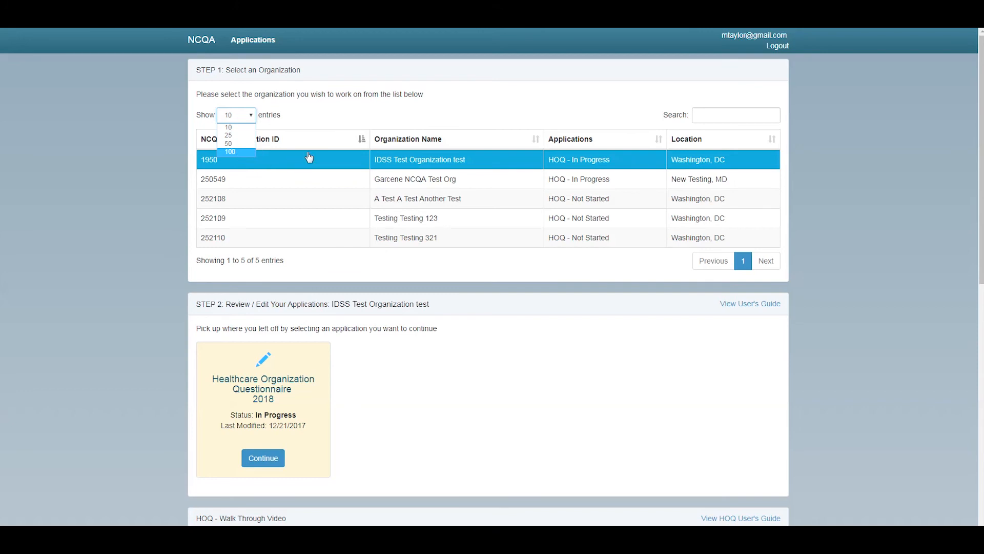
left_click(339, 123)
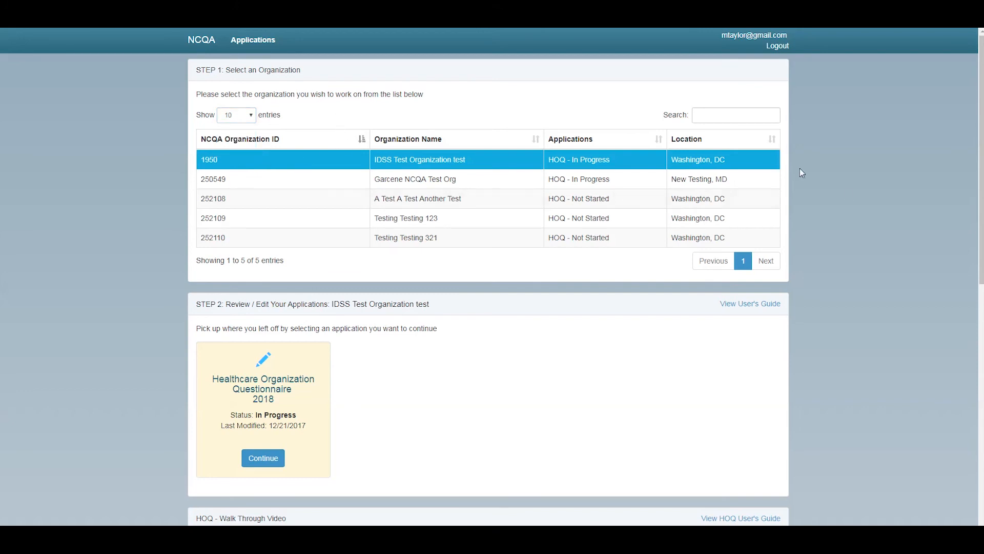
left_click(715, 117)
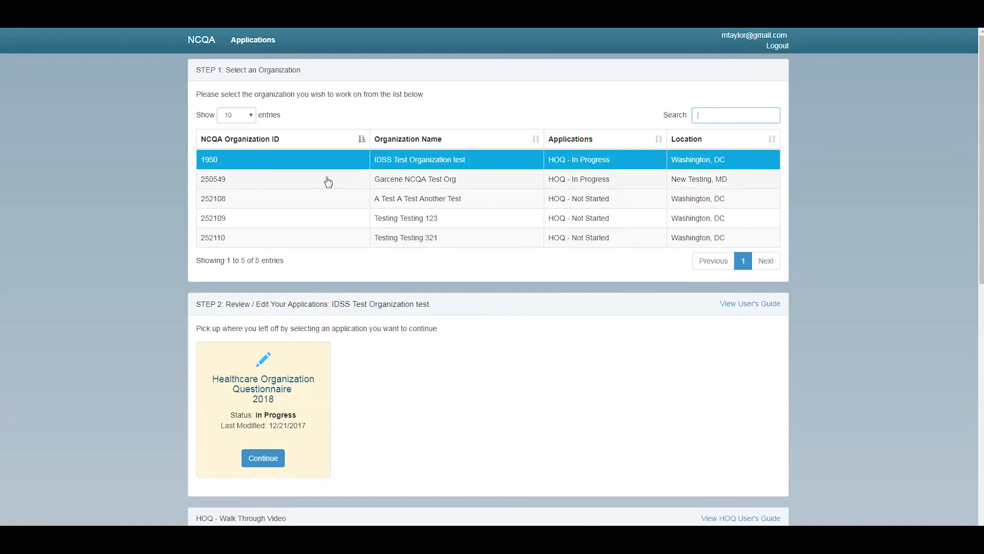
type("dds")
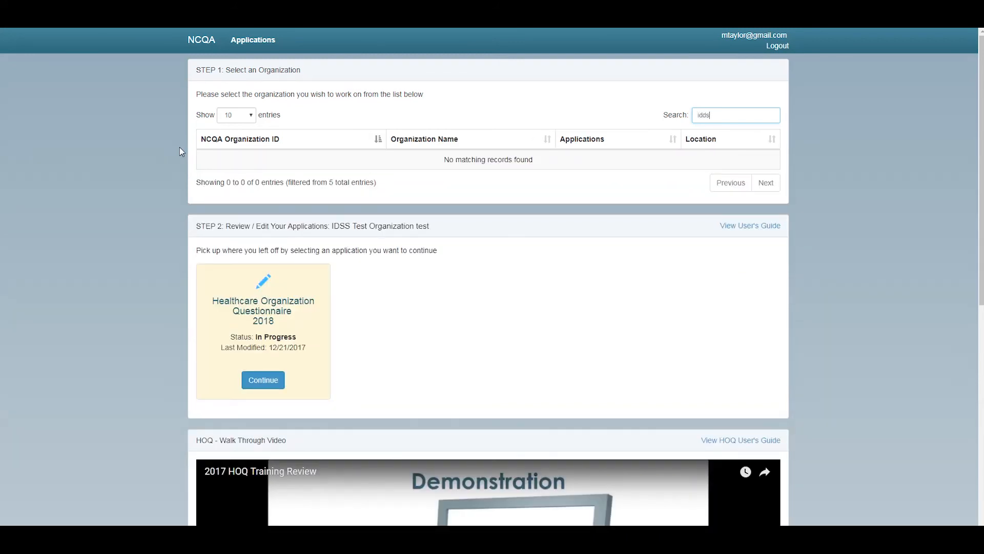
key("BackSpace")
key("BackSpace")
key("BackSpace")
type("IDSS")
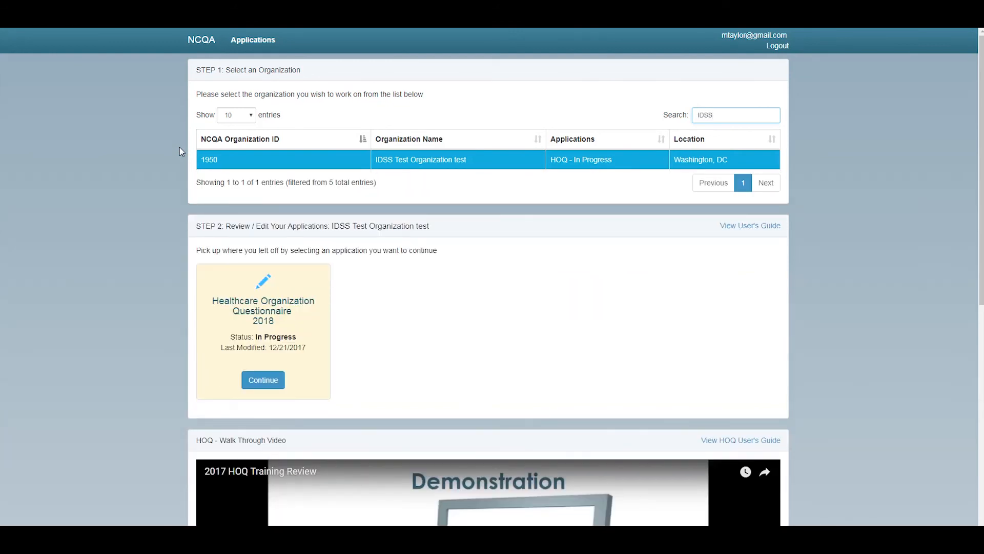
key("BackSpace")
key("BackSpace")
key("BackSpace")
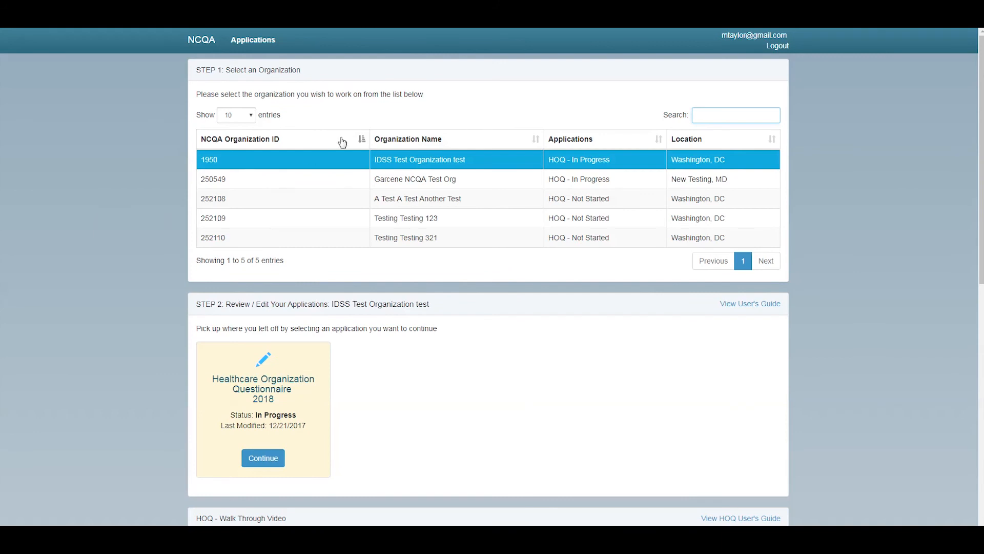
Sort the organization list by ID, then name, ending sorted by application status
left_click(362, 142)
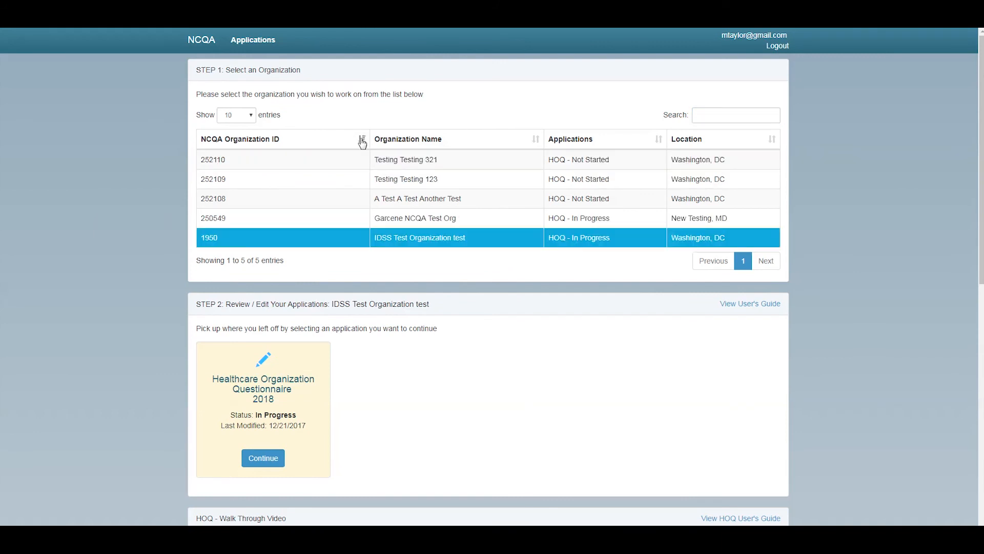
left_click(361, 143)
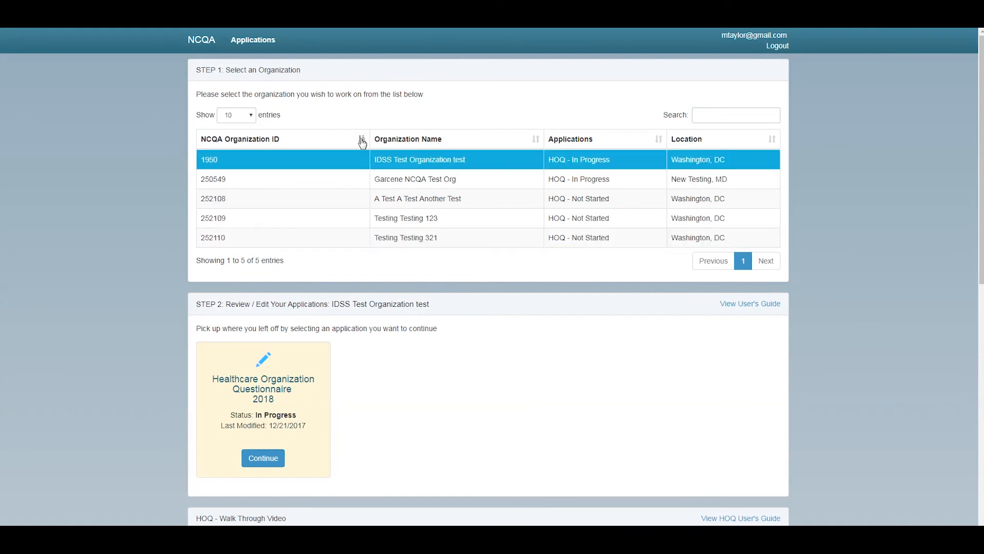
left_click(538, 142)
left_click(538, 142)
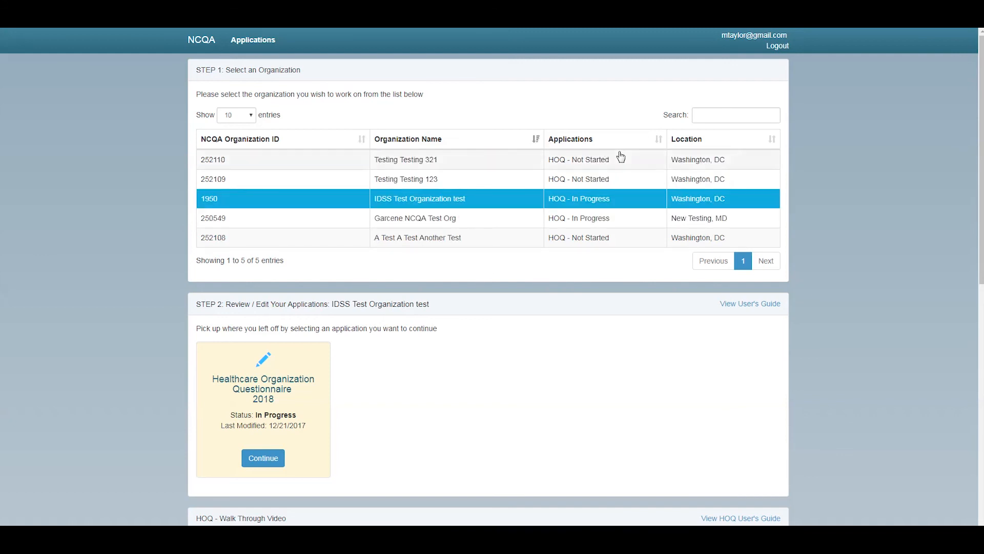
left_click(659, 144)
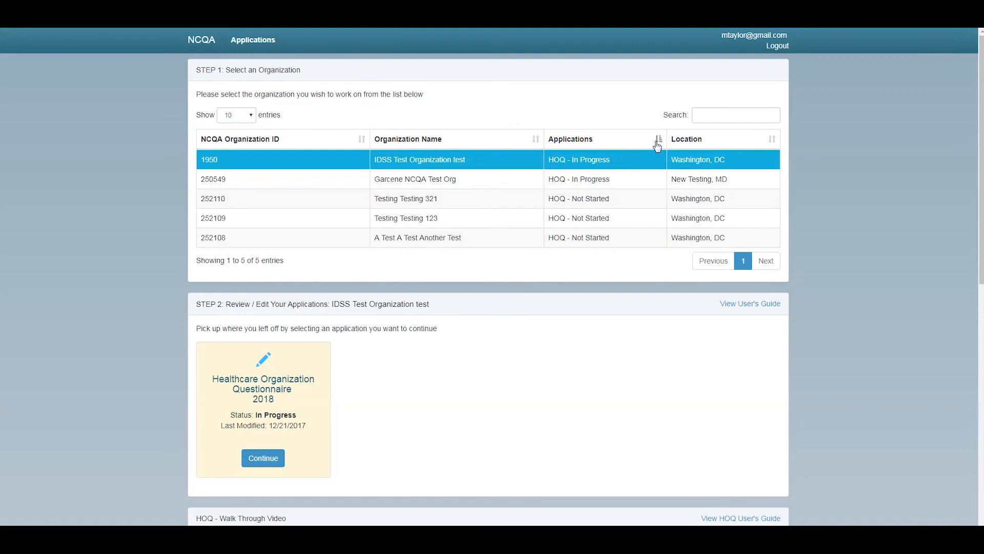
left_click(658, 143)
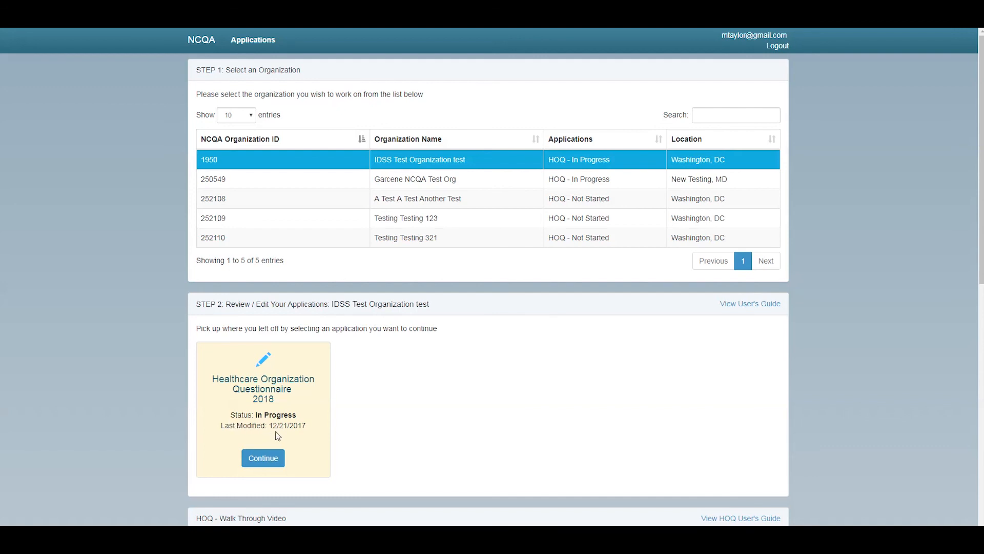
Select Garcene NCQA Test Org and resume its in-progress 2018 Healthcare Organization Questionnaire
left_click(423, 183)
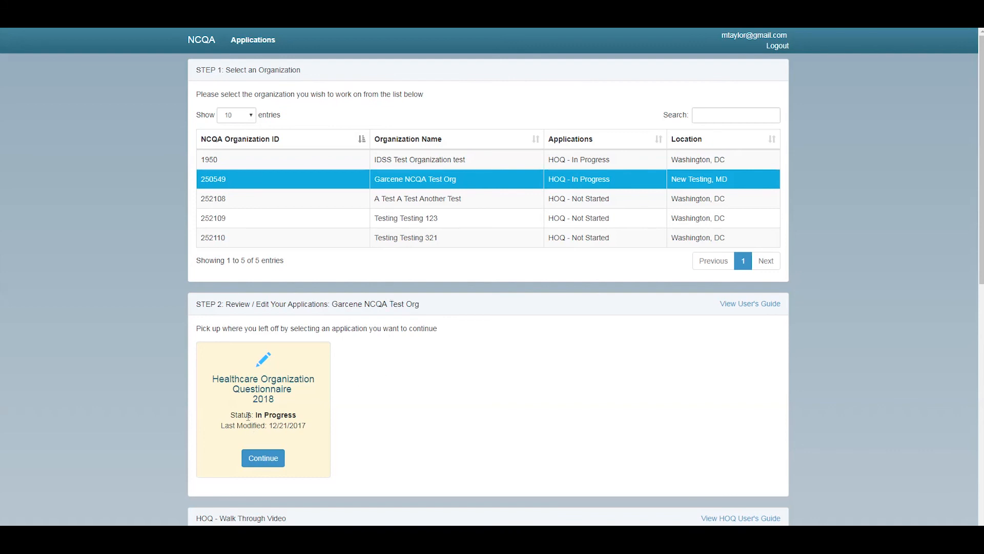
left_click(432, 199)
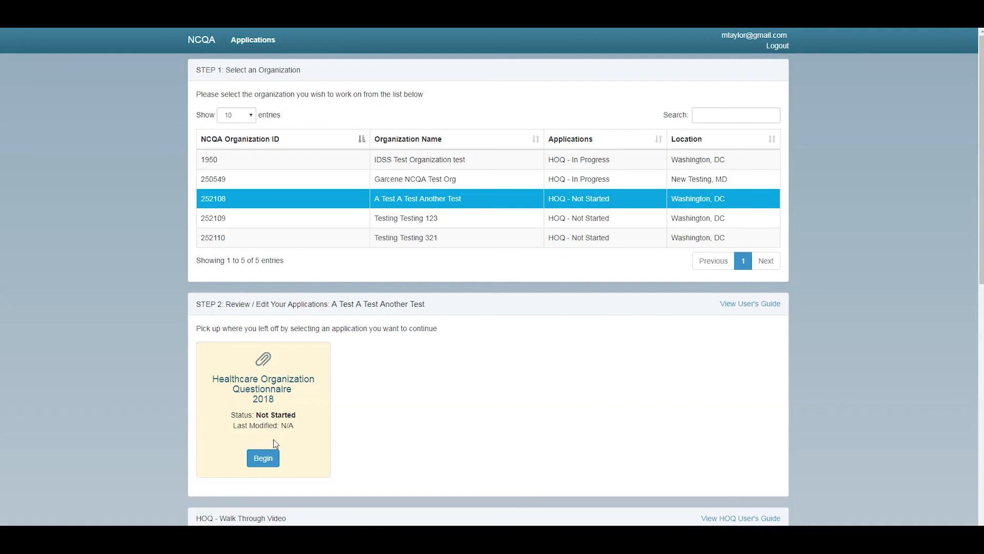
left_click(445, 185)
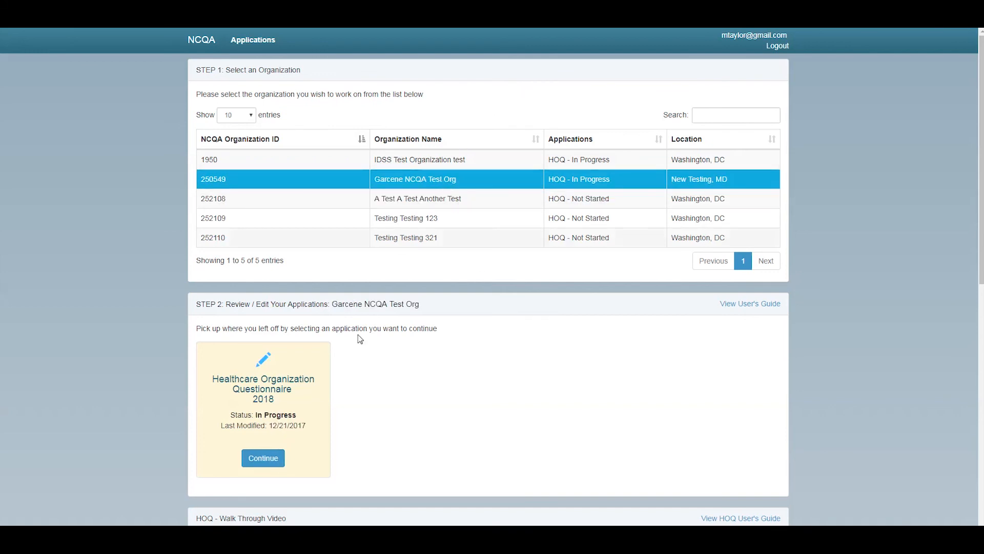
left_click(259, 462)
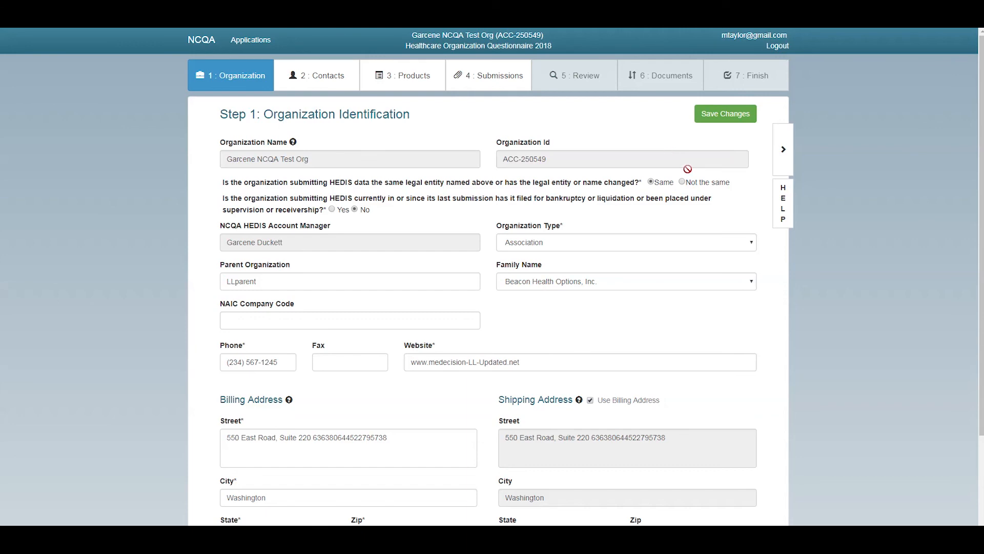
Open the HELP guide for Step 1: Organization Identification
left_click(780, 209)
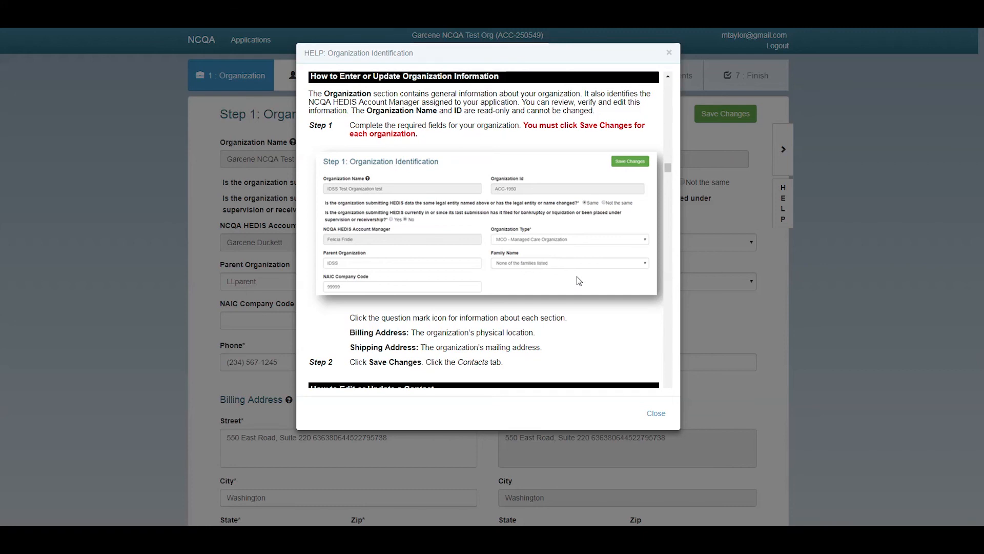
Close the HELP: Organization Identification dialog to return to the Step 1 form
left_click(653, 414)
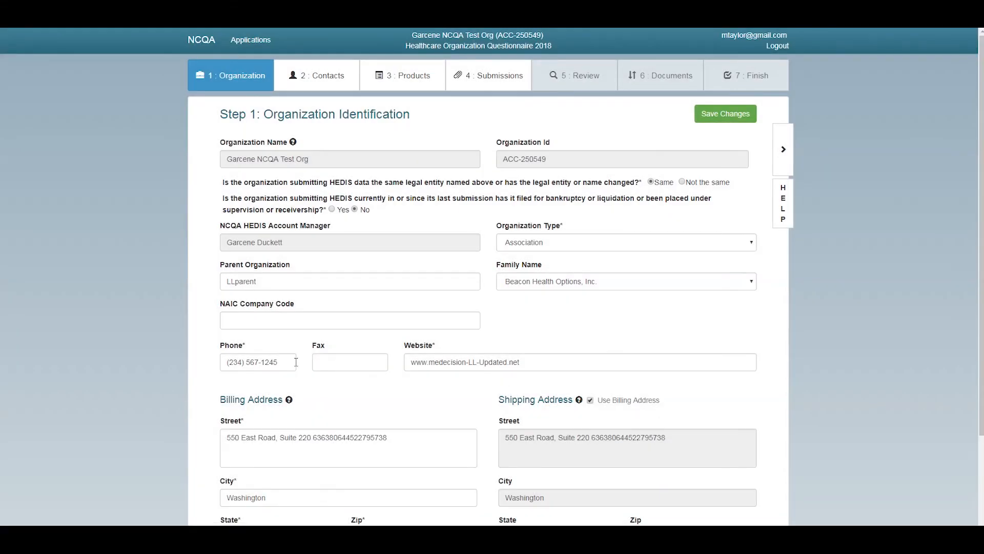
Open the Ask A Question form from the page footer
scroll(382, 313, "down", 3)
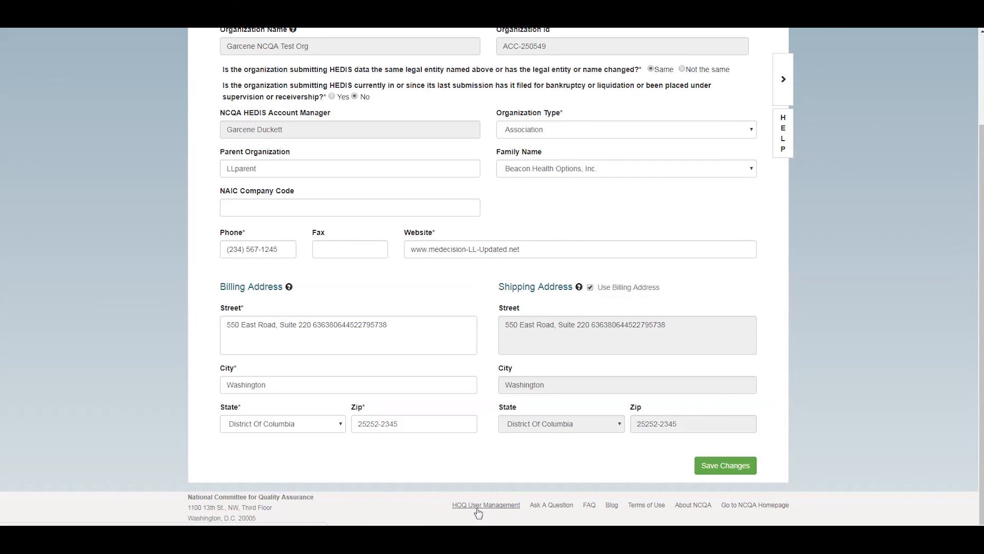
left_click(547, 504)
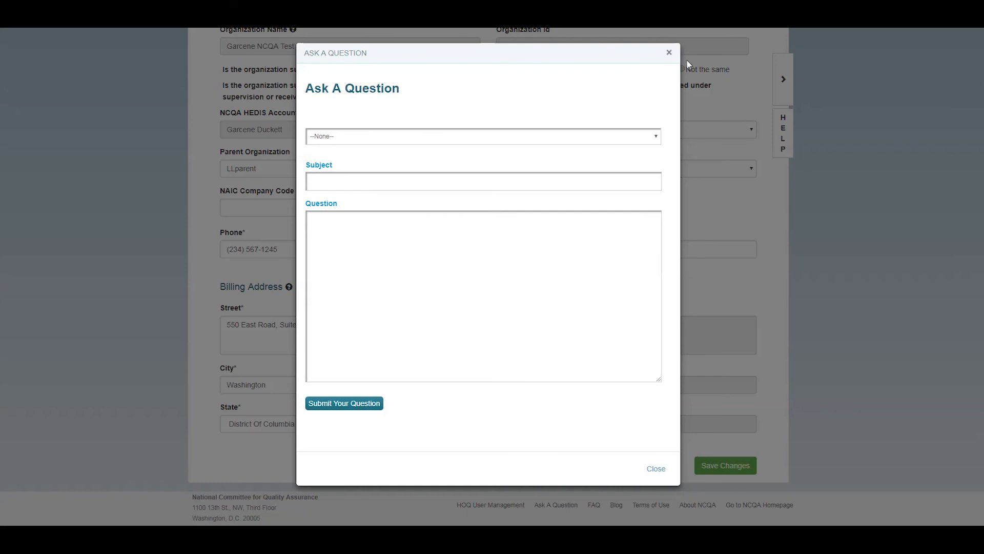
Close the Ask A Question dialog without submitting a question
left_click(656, 469)
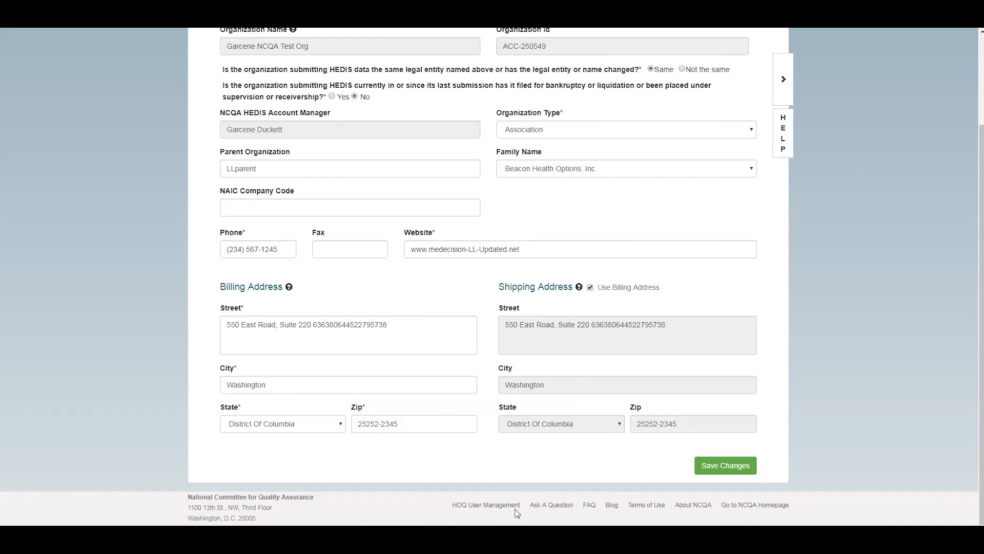
Go to HOQ User Management, leaving the Step 1 page without saving changes
left_click(491, 506)
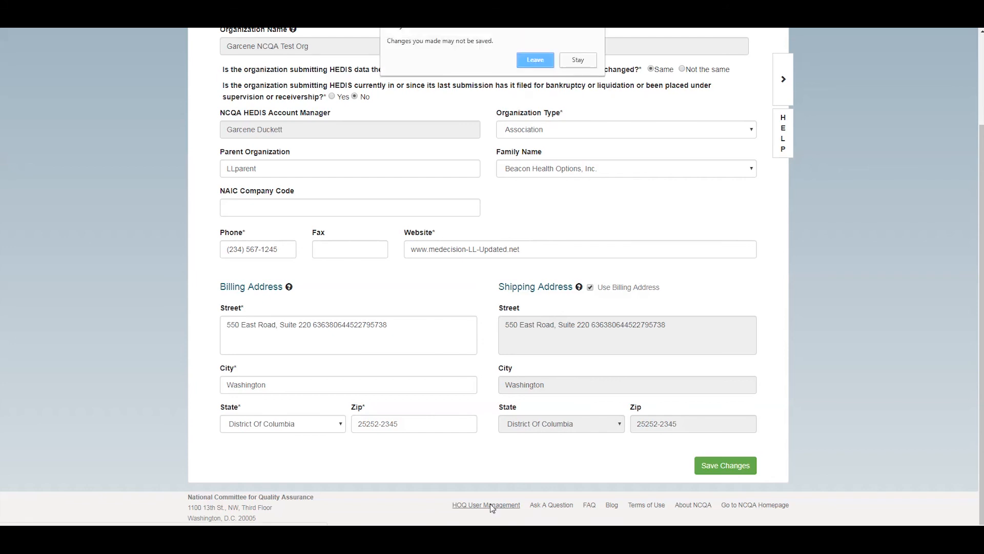
left_click(534, 60)
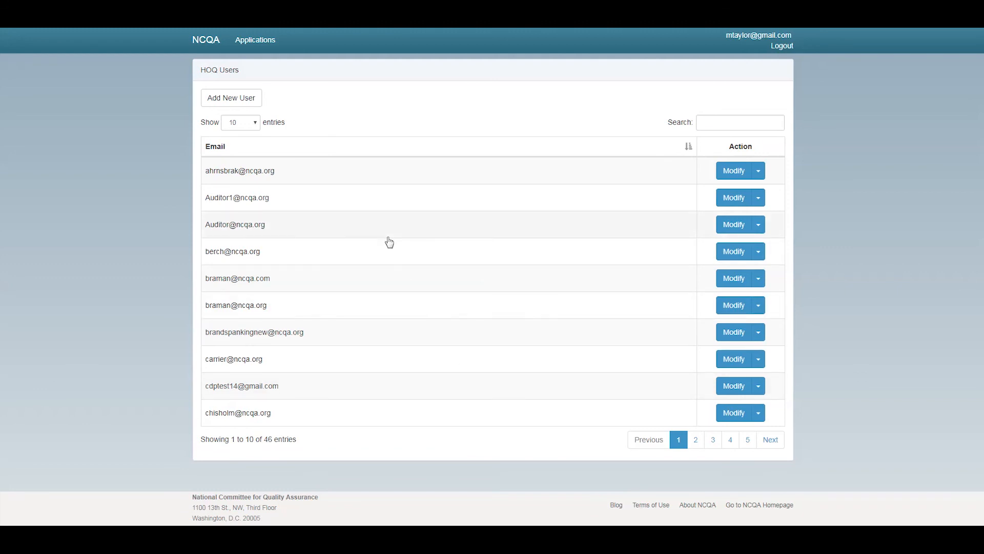
Keep ten users per page, clear a trial user search, and open the Add New User form
left_click(257, 126)
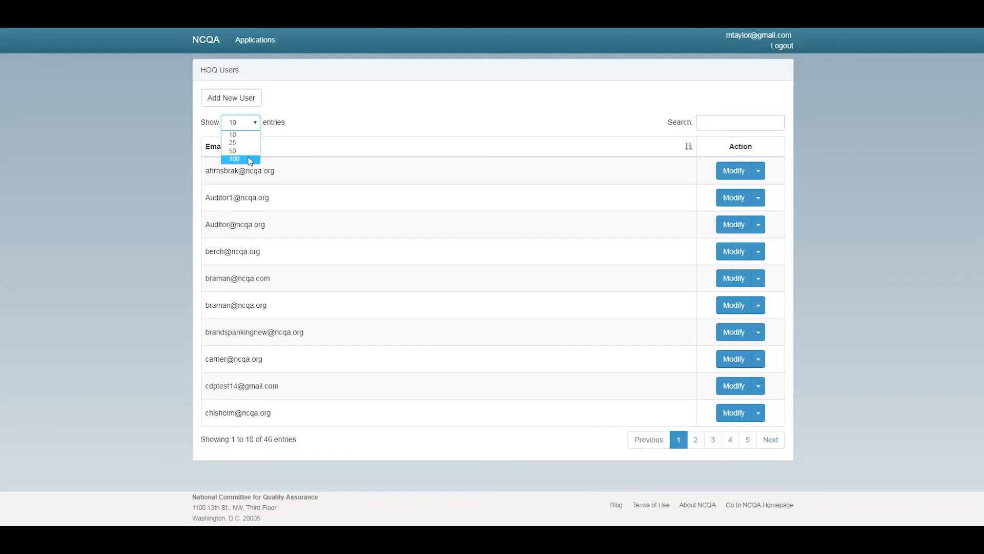
left_click(548, 113)
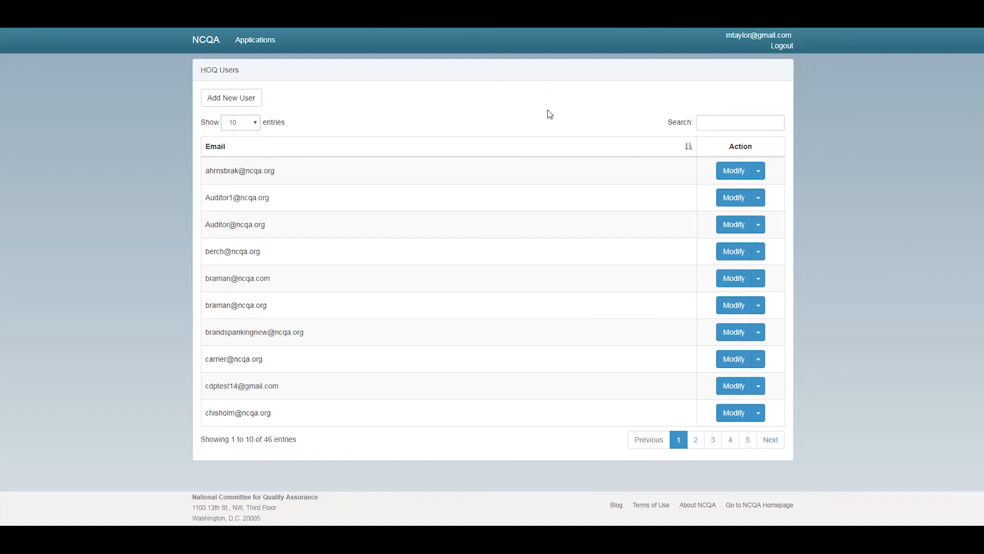
left_click(712, 123)
type("mtay")
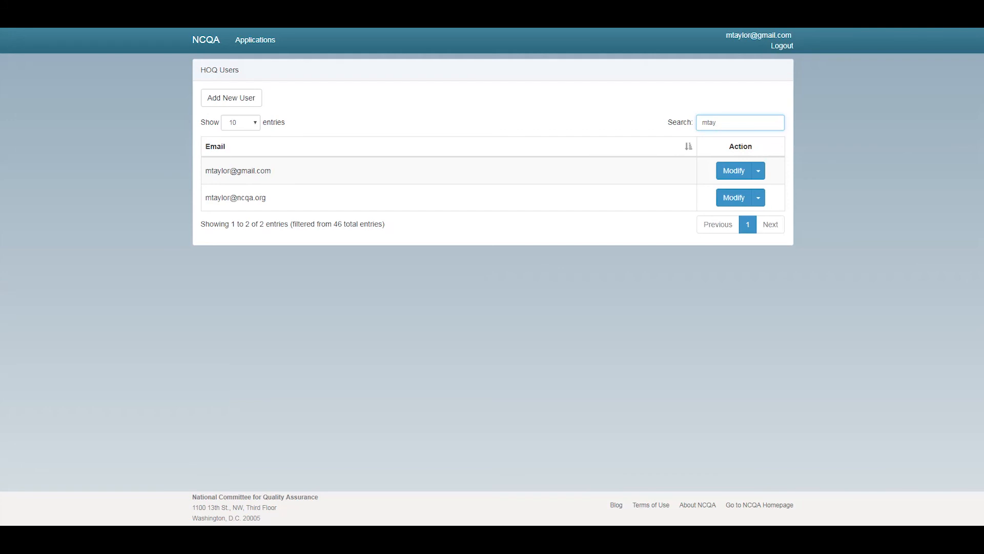
key("BackSpace")
key("BackSpace")
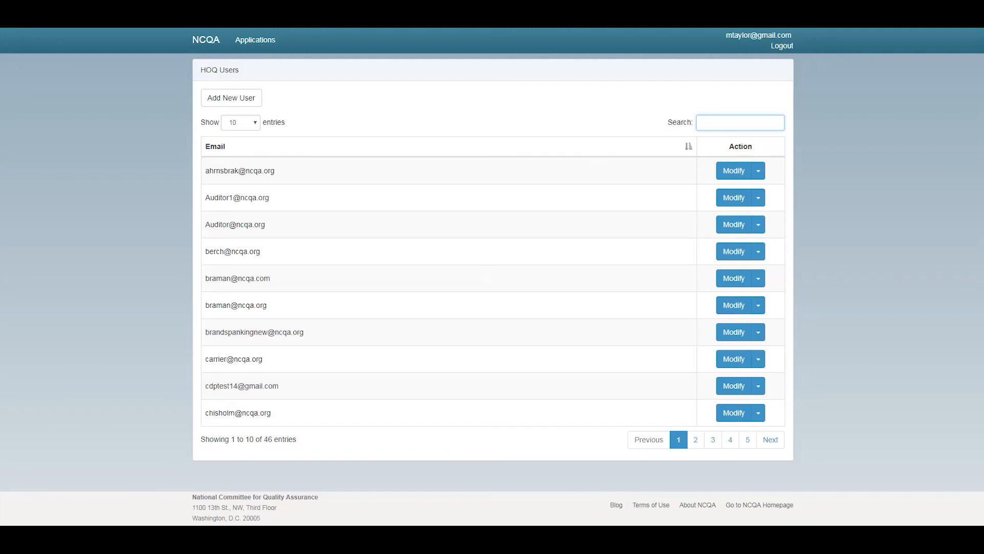
left_click(226, 101)
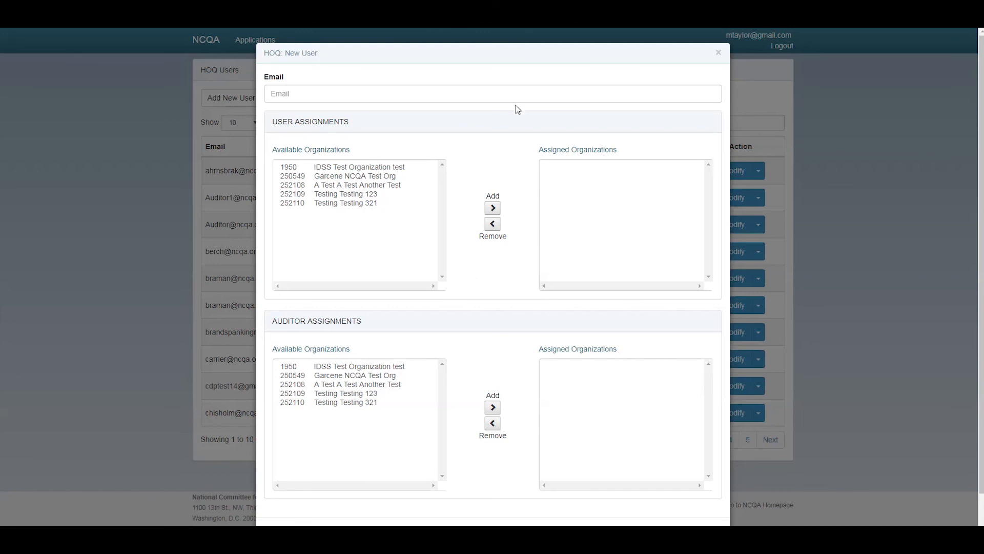
Enter the new user's e-mail address in the New User Email field
left_click(419, 92)
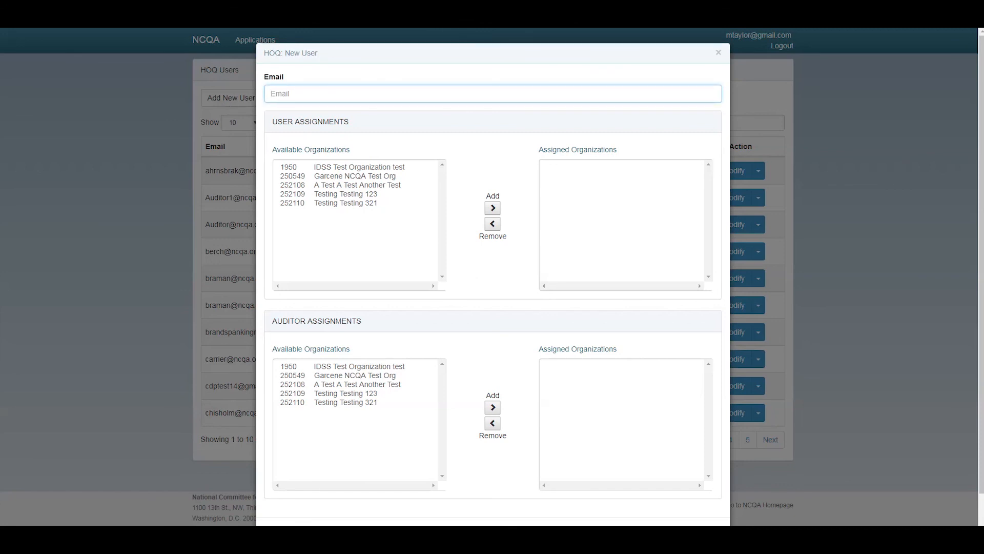
type("a")
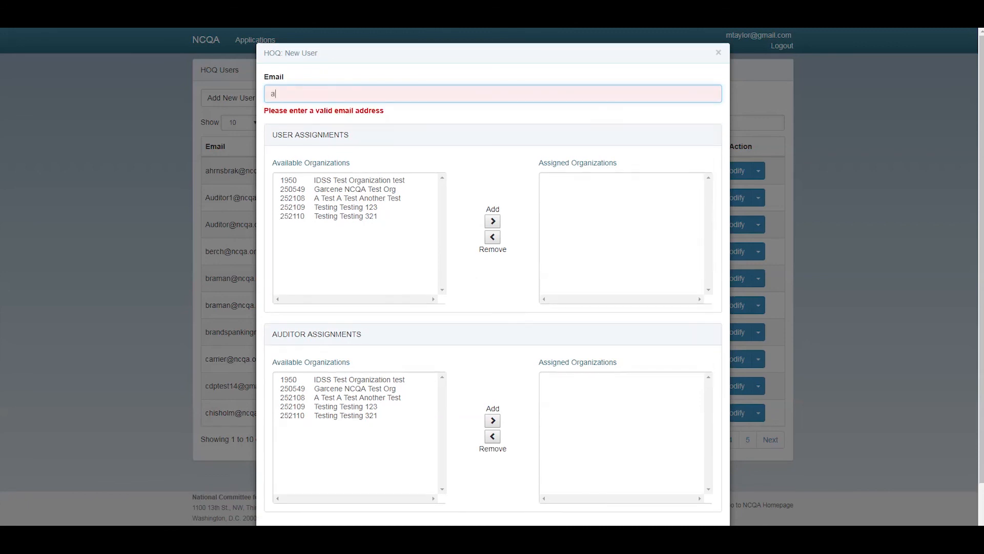
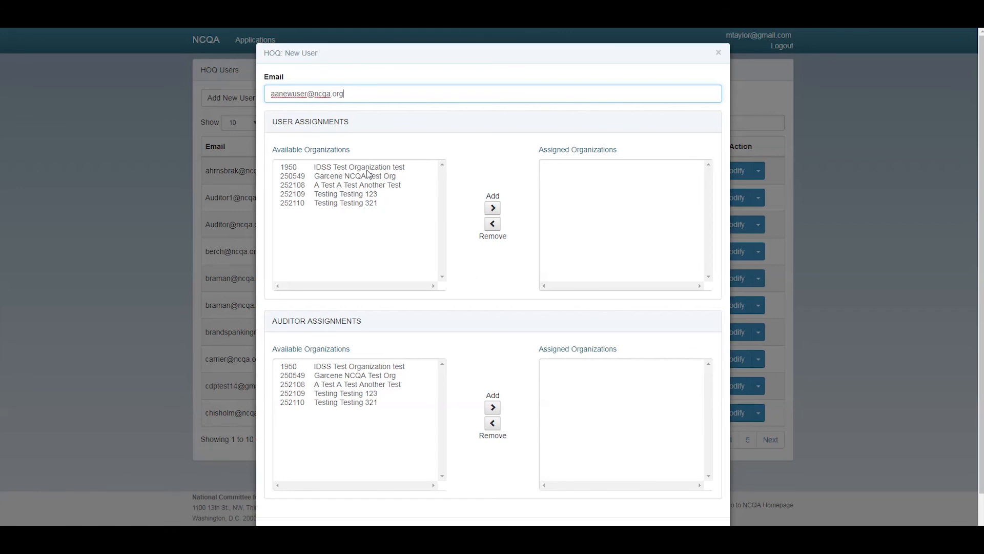
Assign IDSS Test Organization and the other four test organizations to the new user, then save
left_click(368, 169)
left_click(492, 208)
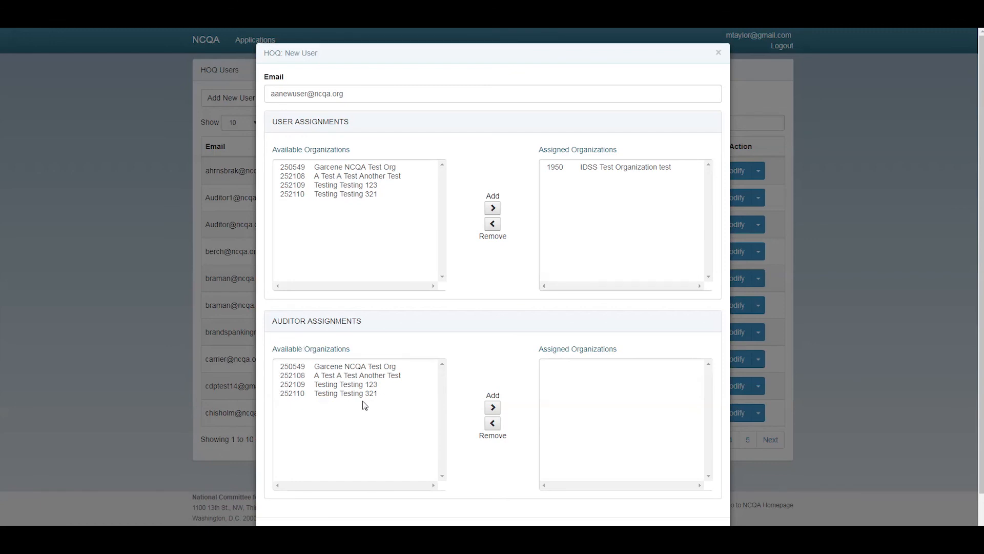
left_click(362, 170)
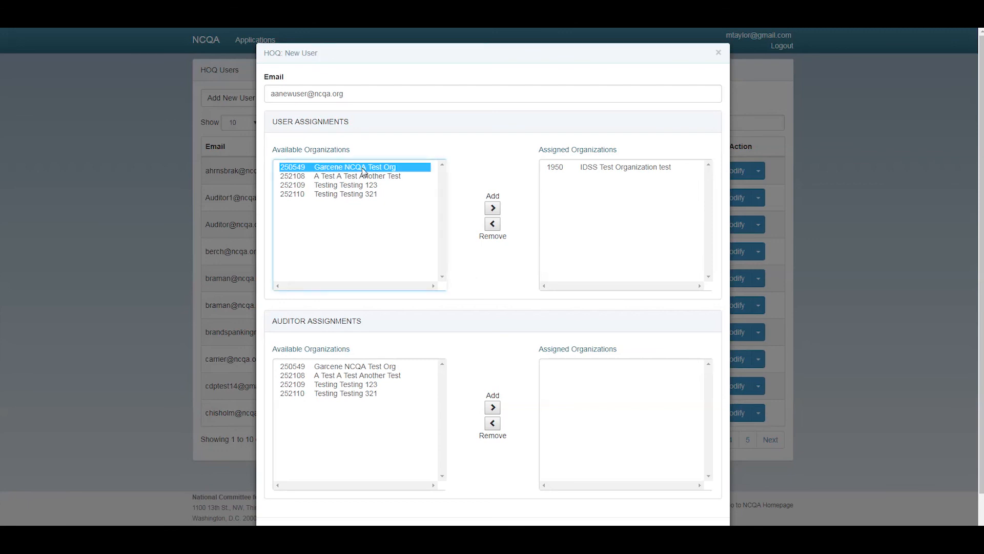
left_click(355, 196, "shift")
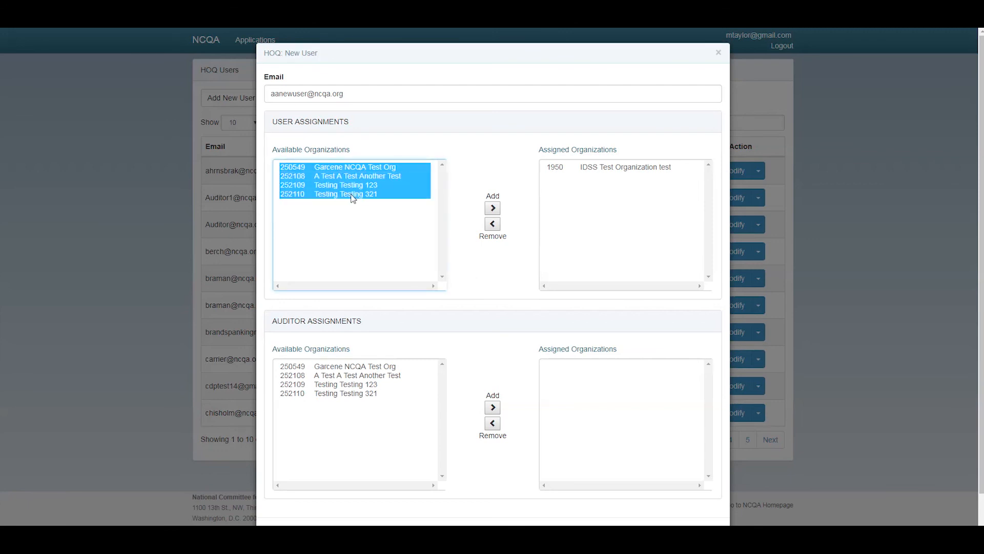
left_click(491, 210)
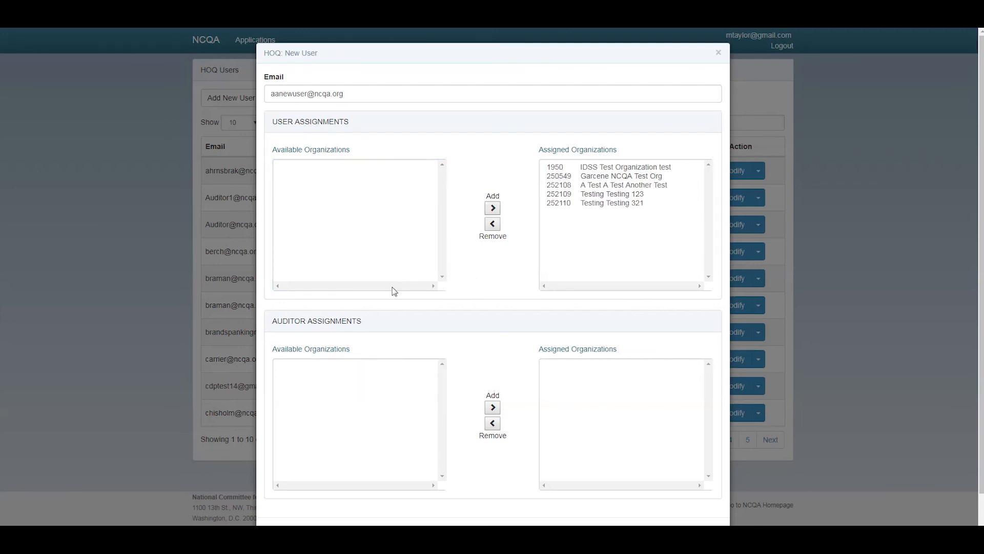
scroll(405, 302, "down", 1)
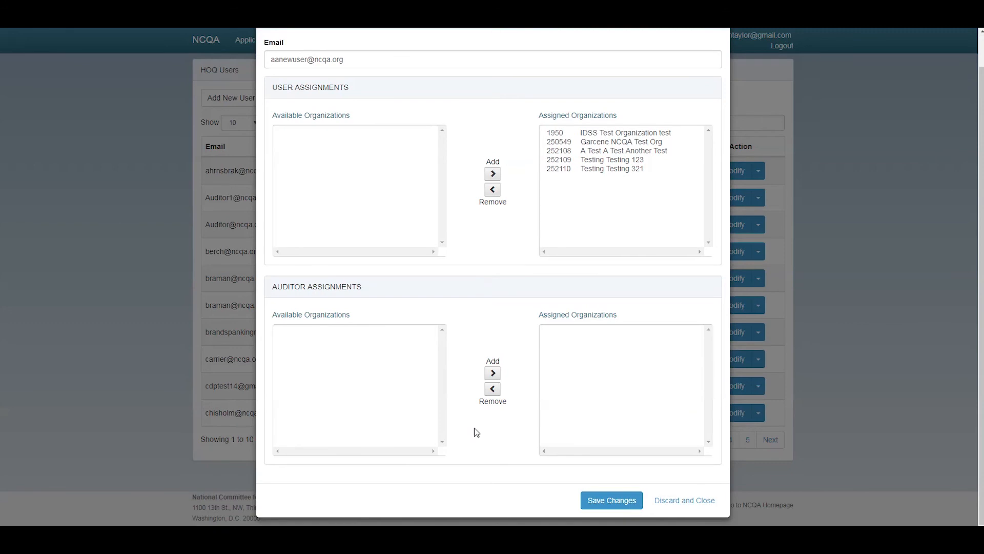
left_click(596, 499)
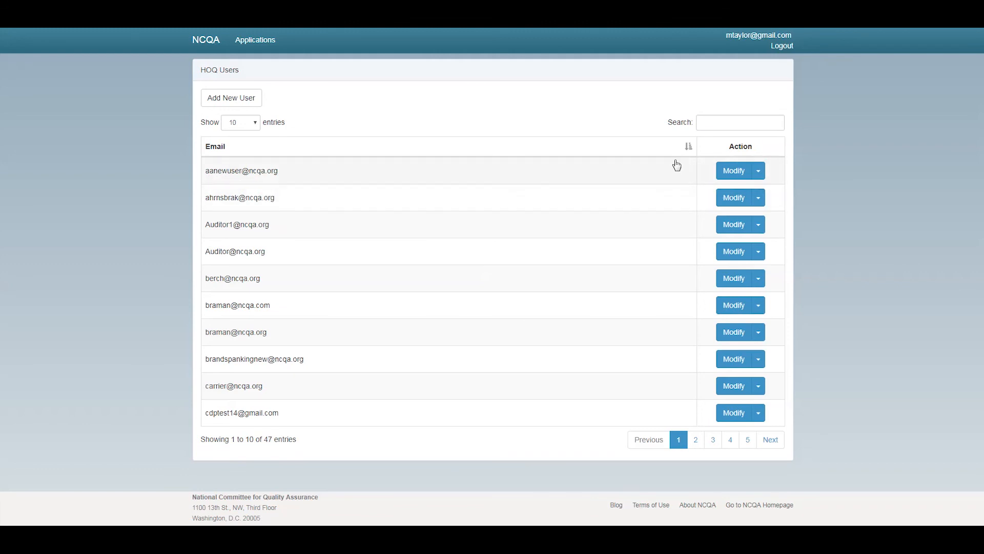
Sort the users by e-mail and open the new user's organization assignments
left_click(689, 149)
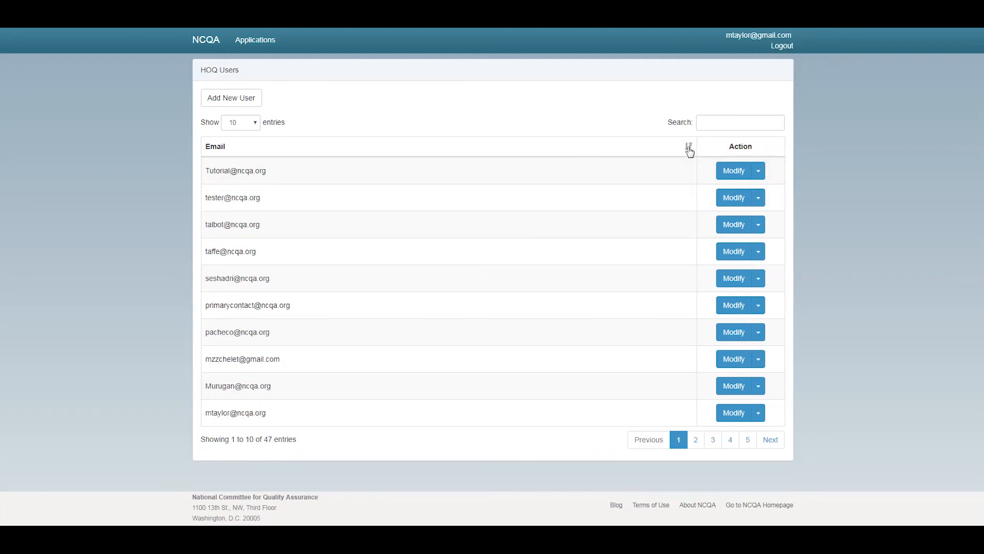
left_click(689, 149)
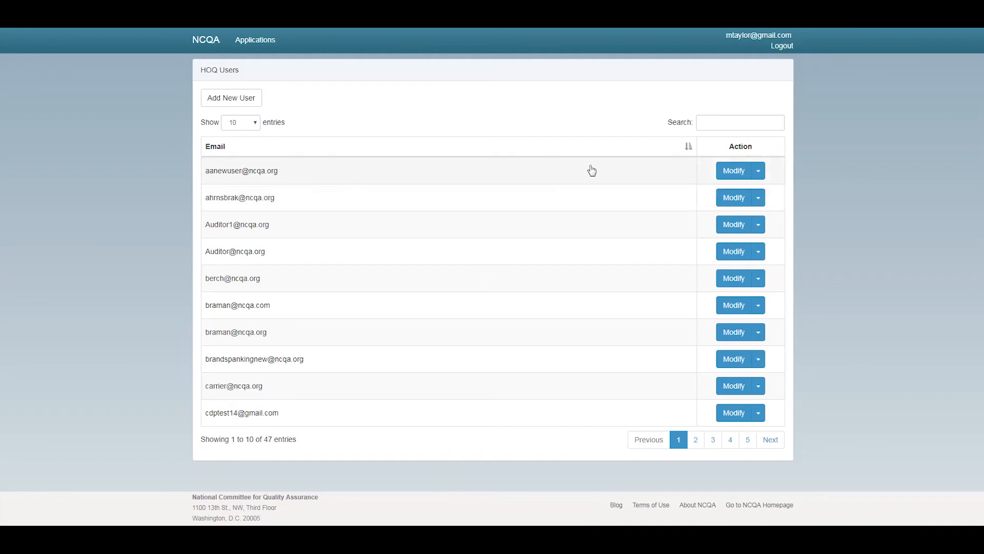
left_click(731, 173)
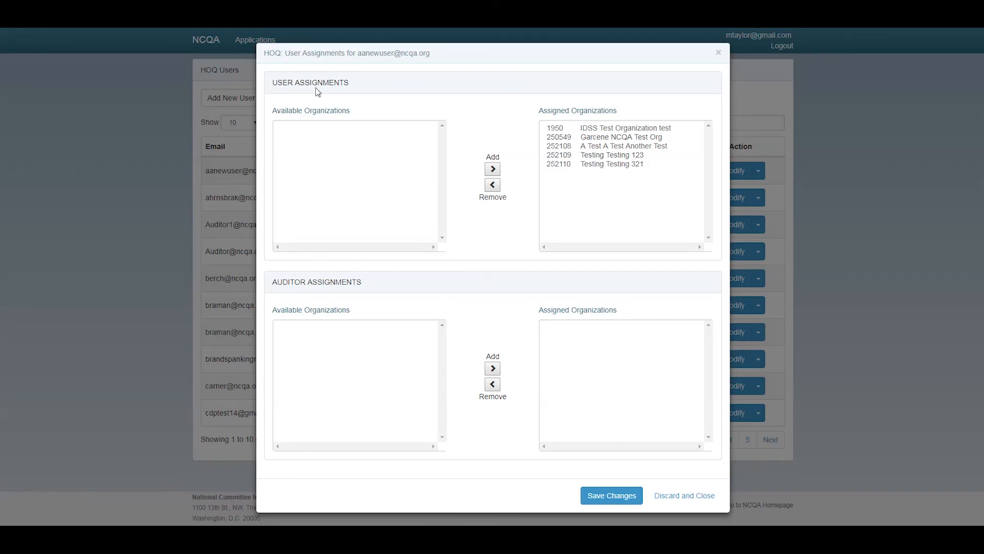
Remove all five organizations from the user's regular User Assignments
left_click(584, 128)
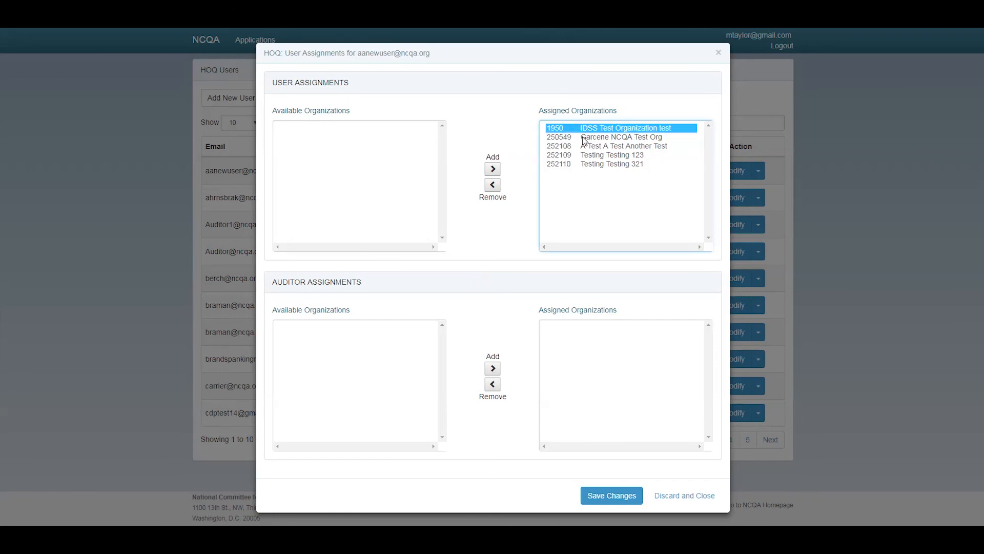
left_click(492, 186)
left_click(559, 131)
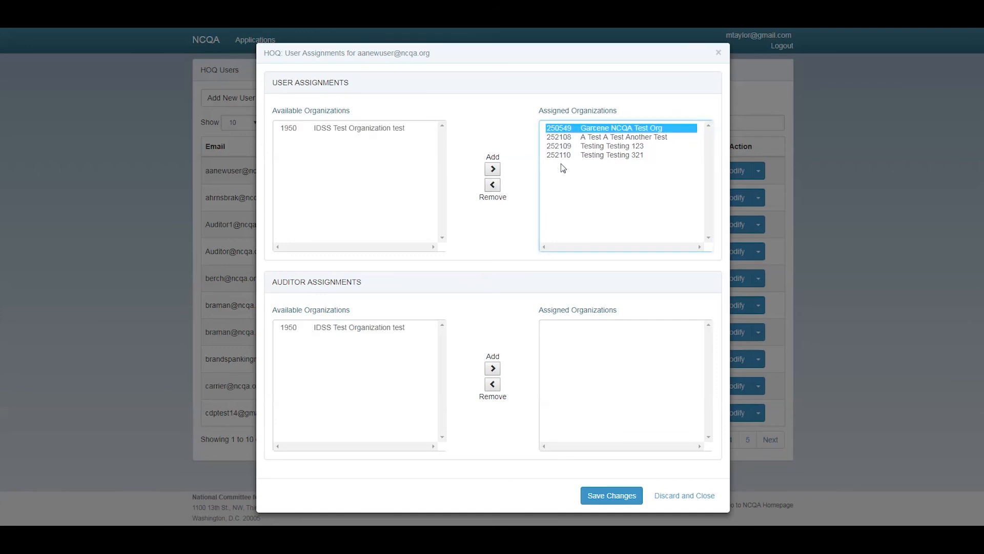
left_click(560, 155)
left_click(566, 129)
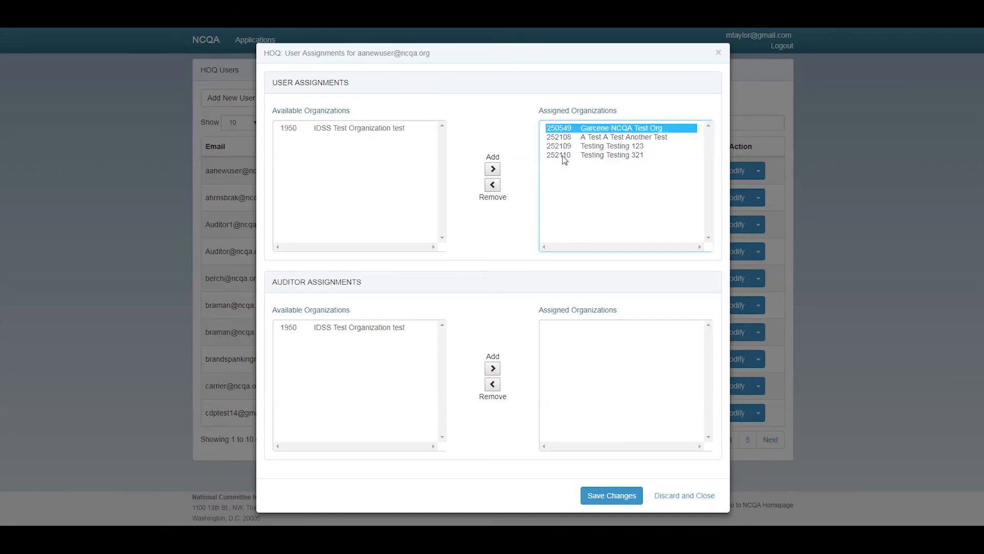
left_click(562, 155, "shift")
left_click(492, 186)
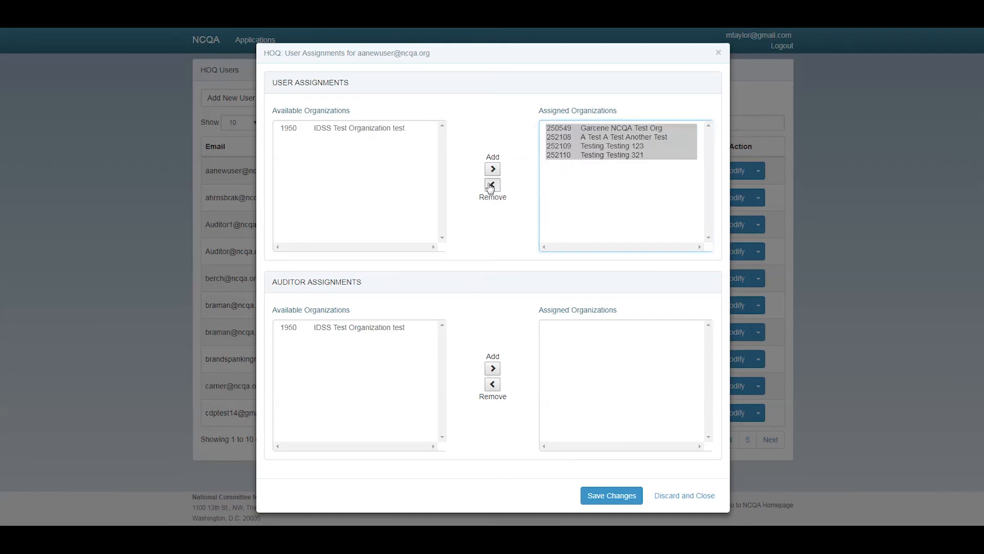
Assign all five organizations as auditor organizations and save the changes
left_click(381, 327)
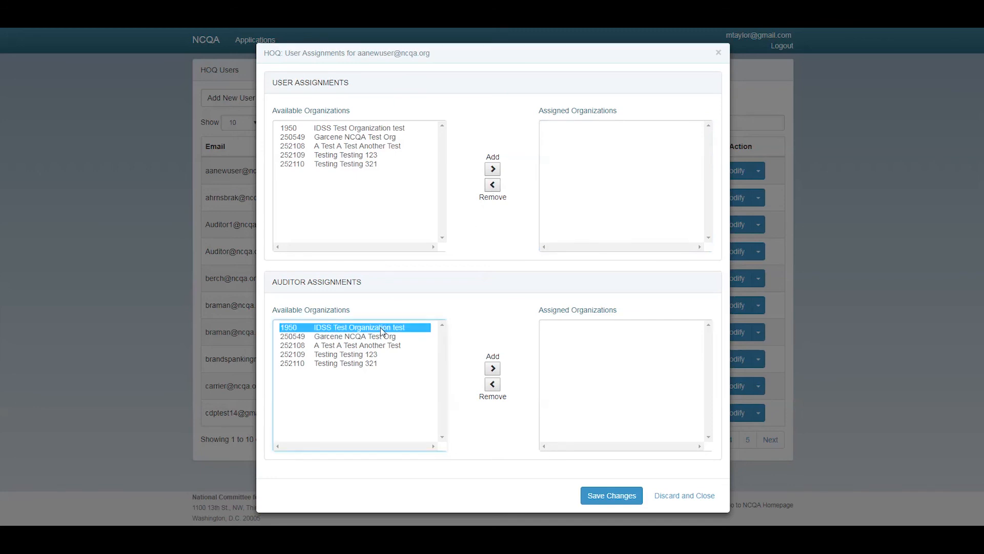
left_click(355, 365, "shift")
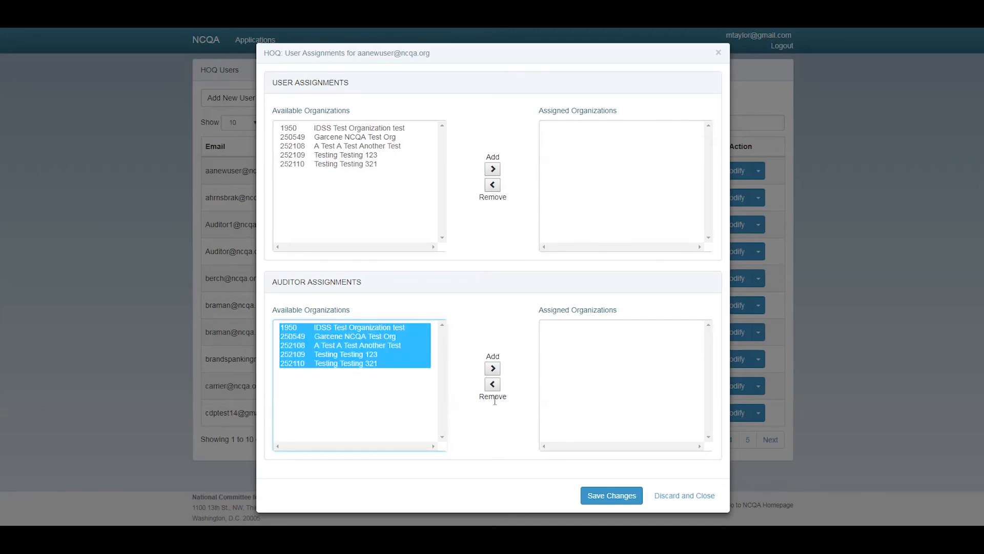
left_click(492, 368)
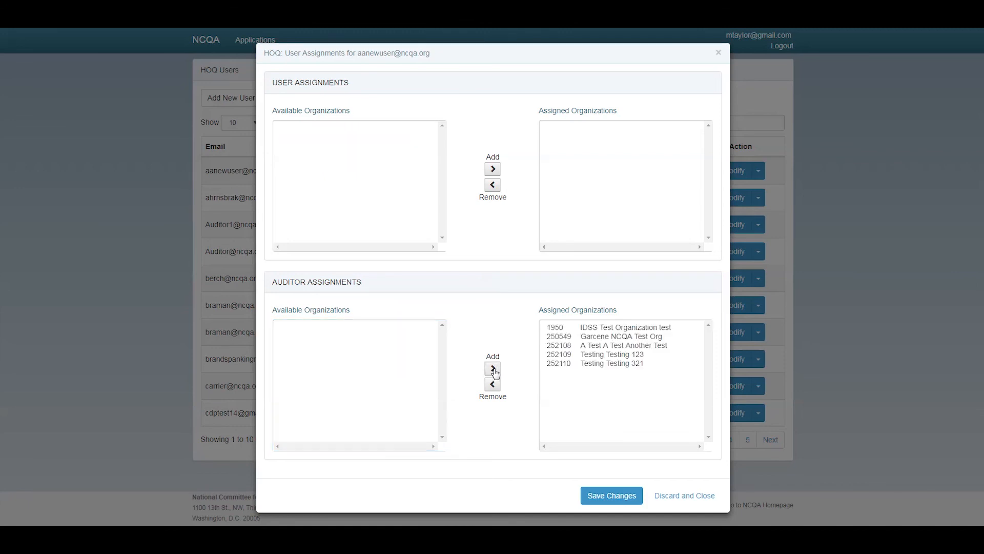
left_click(610, 493)
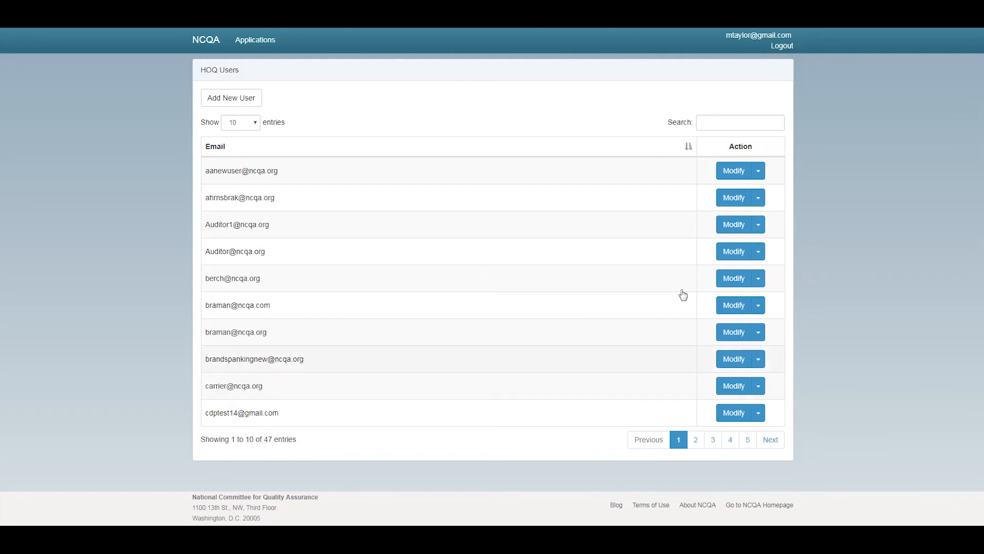
Remove all HOQ roles from the new user, then reopen and discard its assignments
left_click(759, 175)
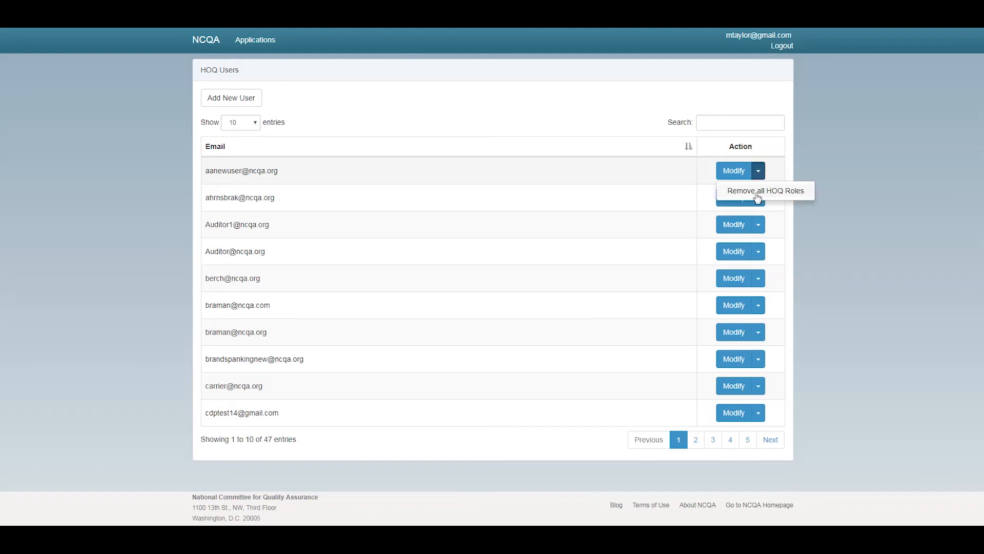
left_click(757, 198)
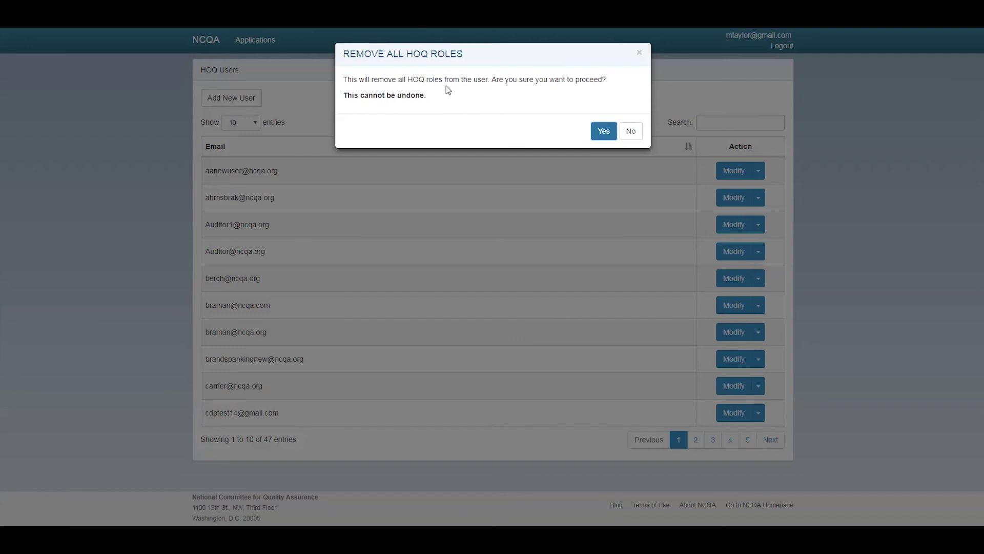
left_click(599, 131)
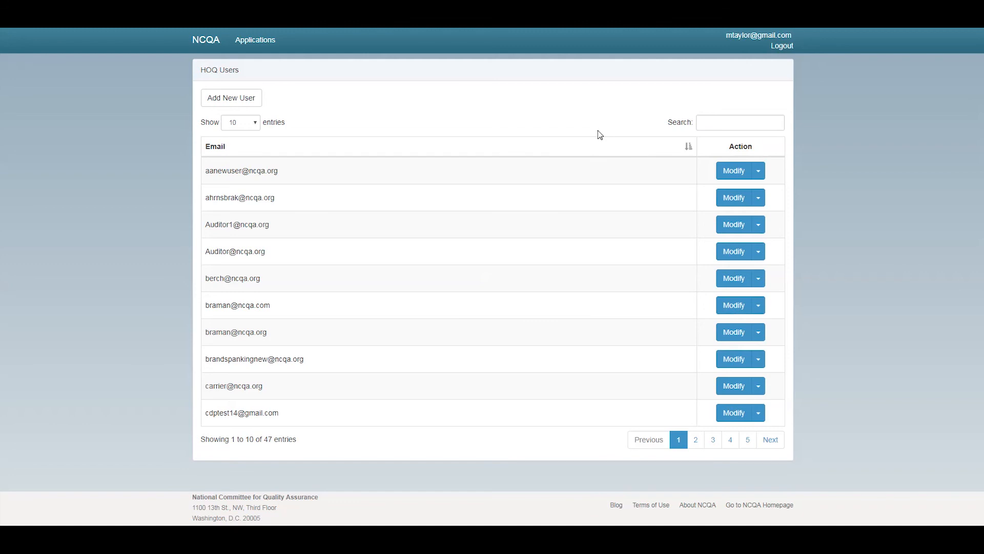
left_click(736, 171)
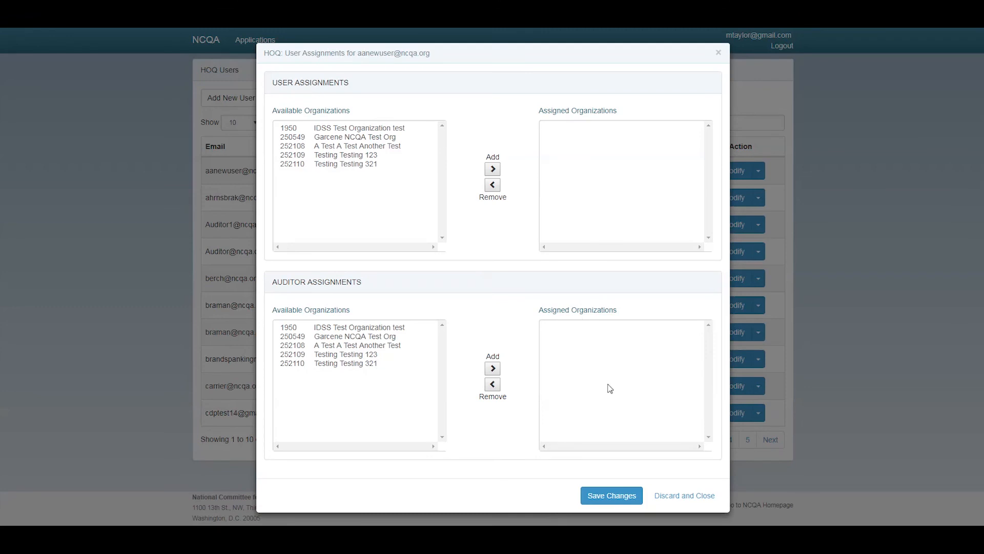
left_click(666, 495)
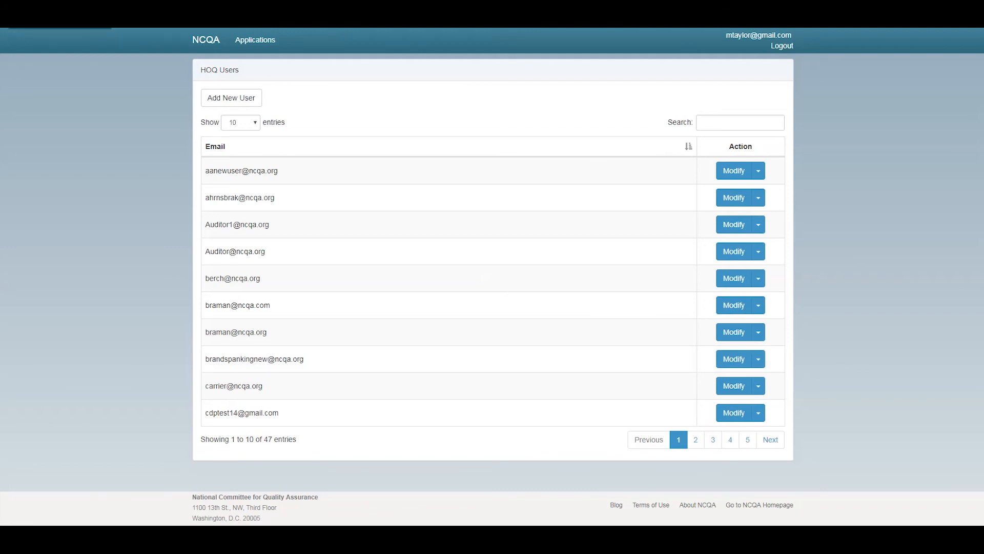
Return to the organization's HOQ 2018 questionnaire at Step 1, Organization Identification
key("alt+Left")
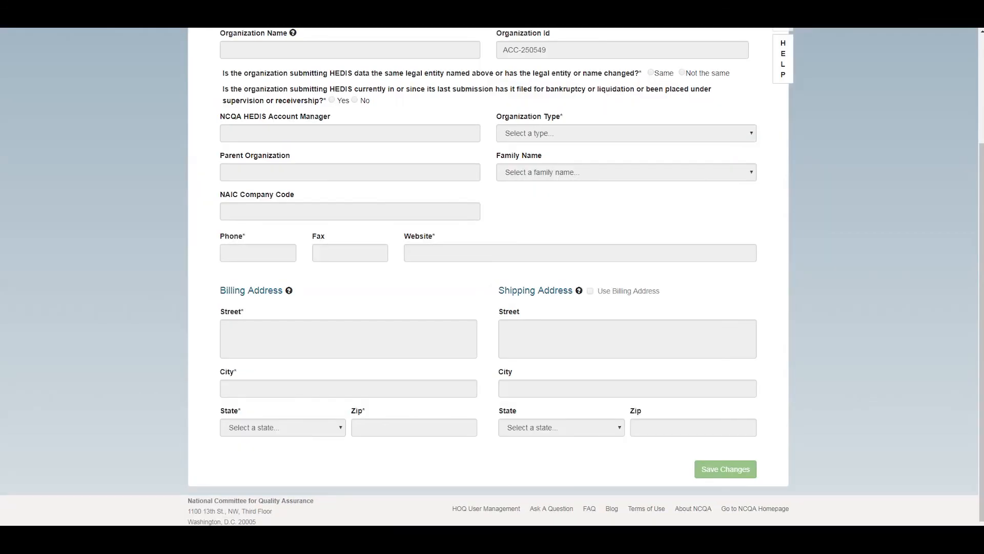
scroll(265, 218, "up", 3)
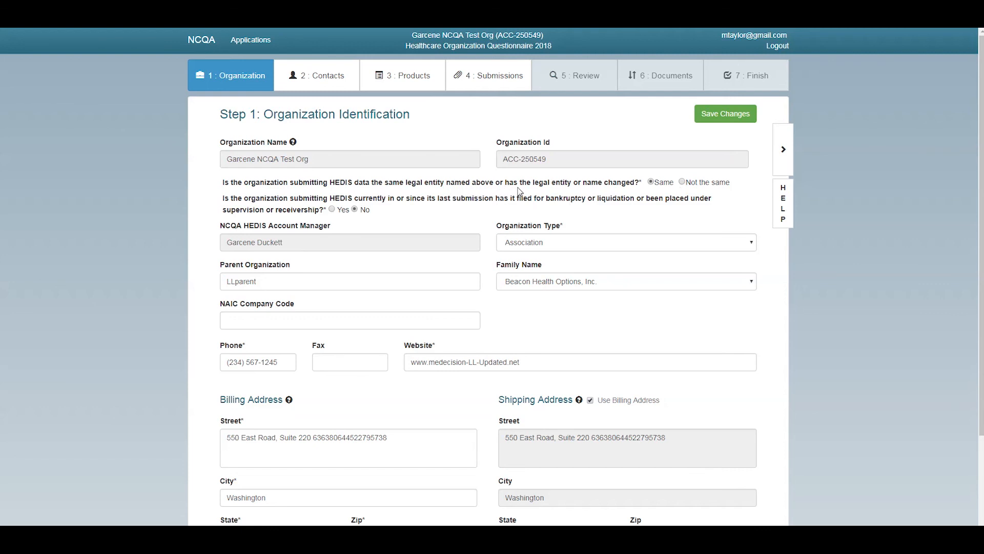
left_click(682, 183)
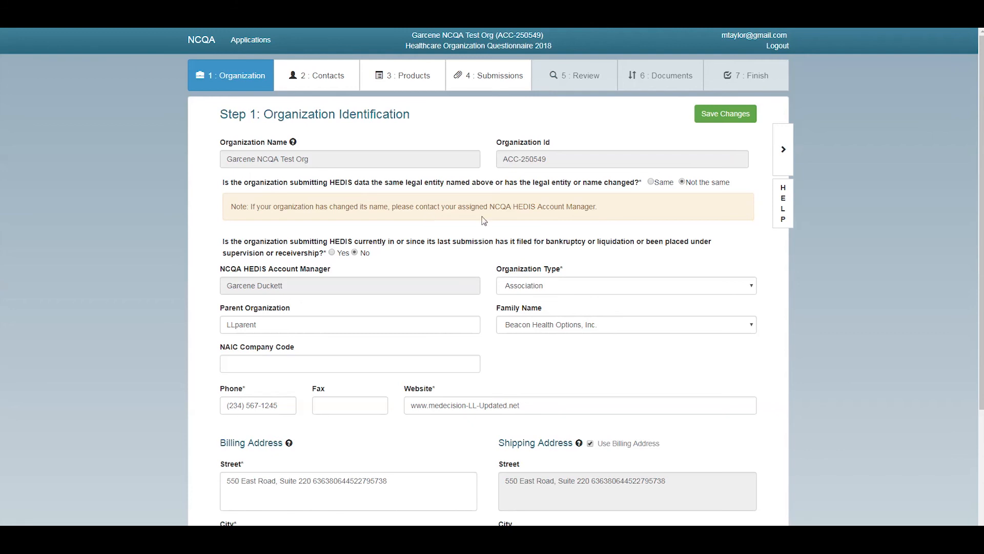
left_click(651, 182)
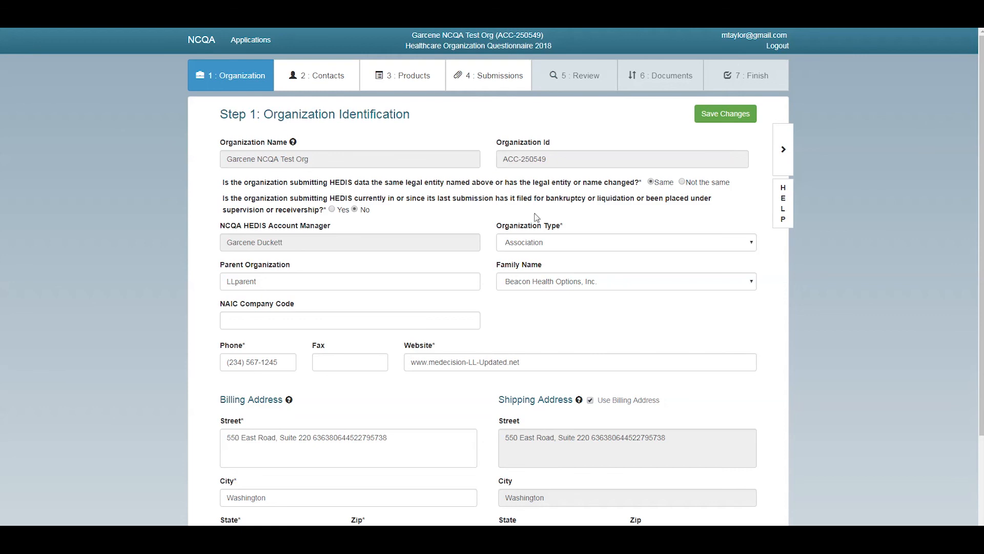
left_click(332, 209)
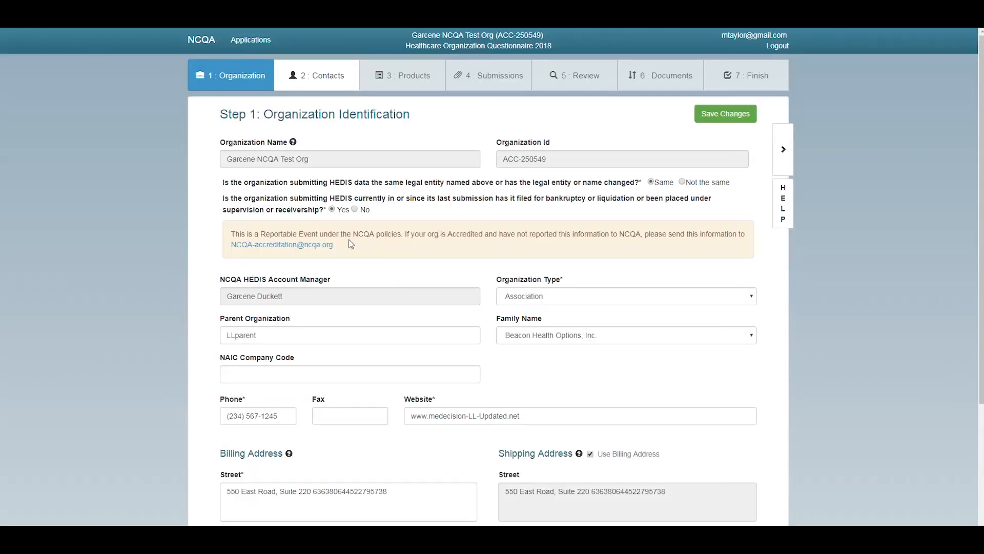
left_click(355, 210)
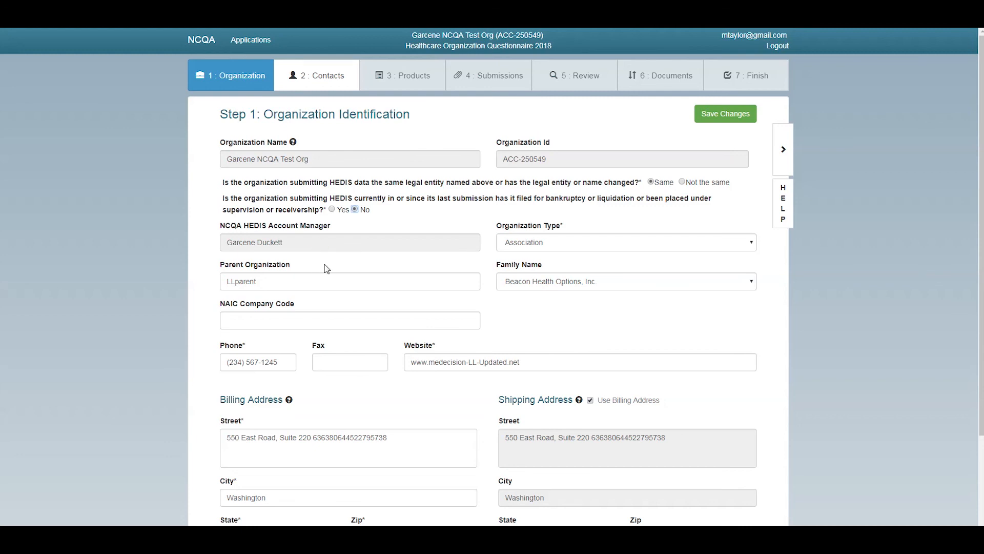
scroll(327, 270, "down", 2)
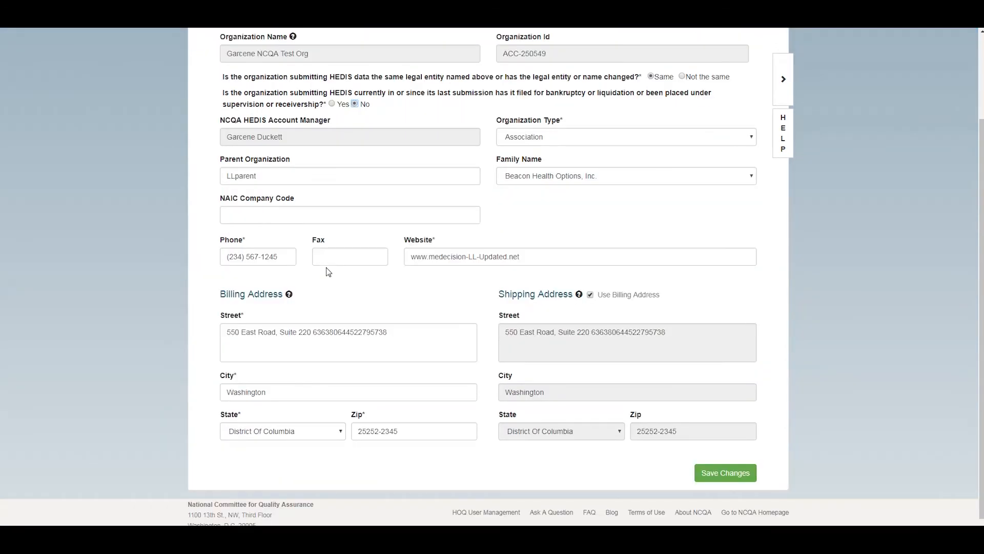
scroll(328, 272, "down", 1)
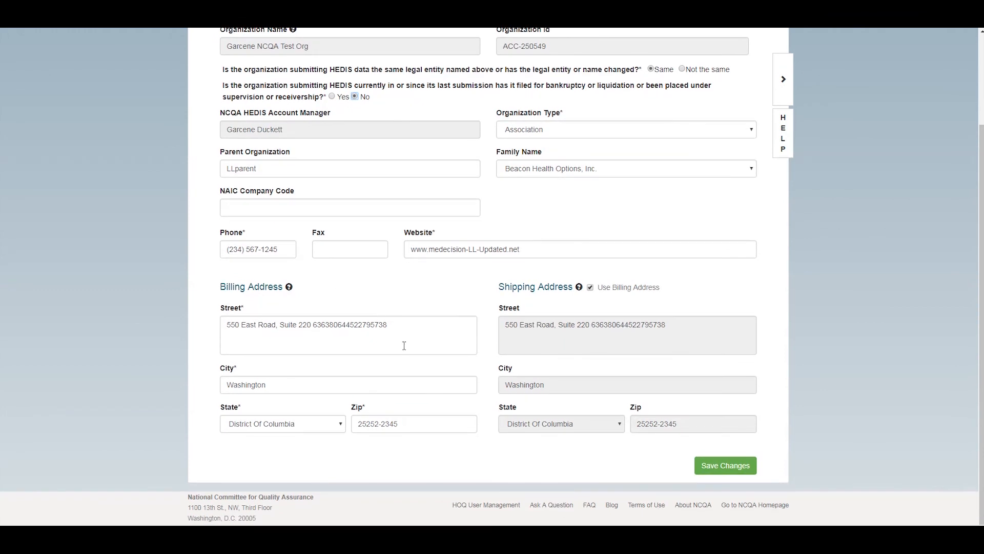
left_click_drag(406, 329, 114, 286)
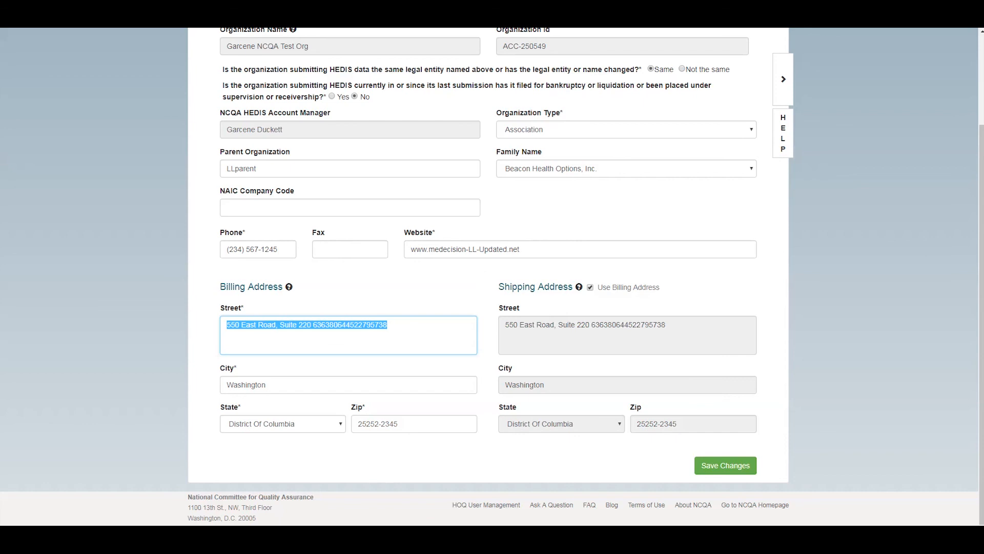
type("1100")
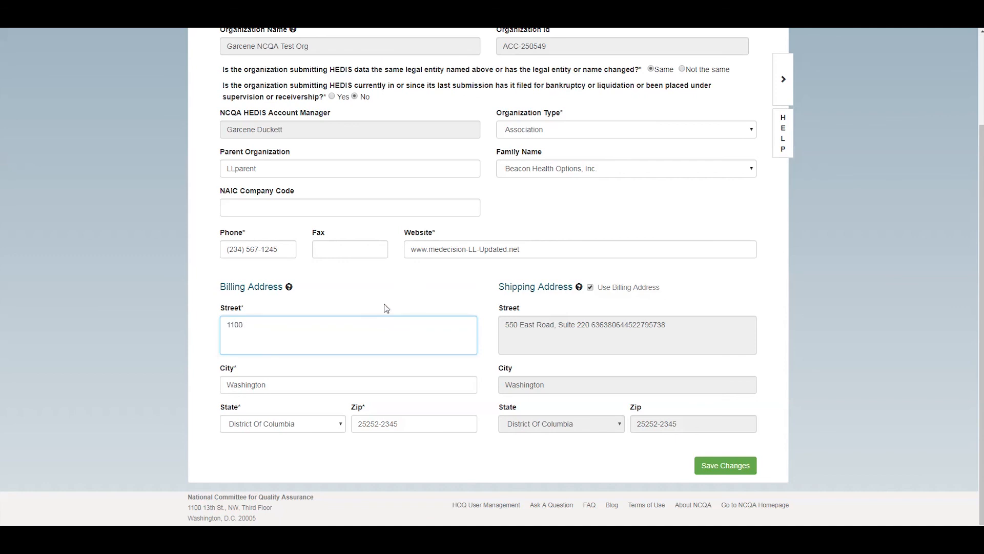
type(" 13th Street, NW, 3rd Fl.")
left_click(369, 385)
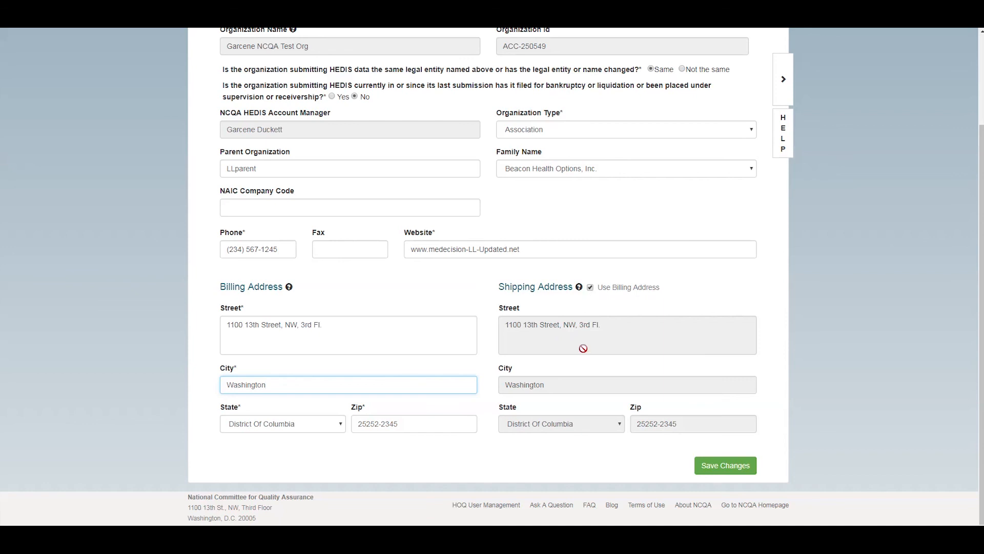
Scroll through the Step 1 form to check the shipping address mirrors billing
scroll(484, 314, "up", 1)
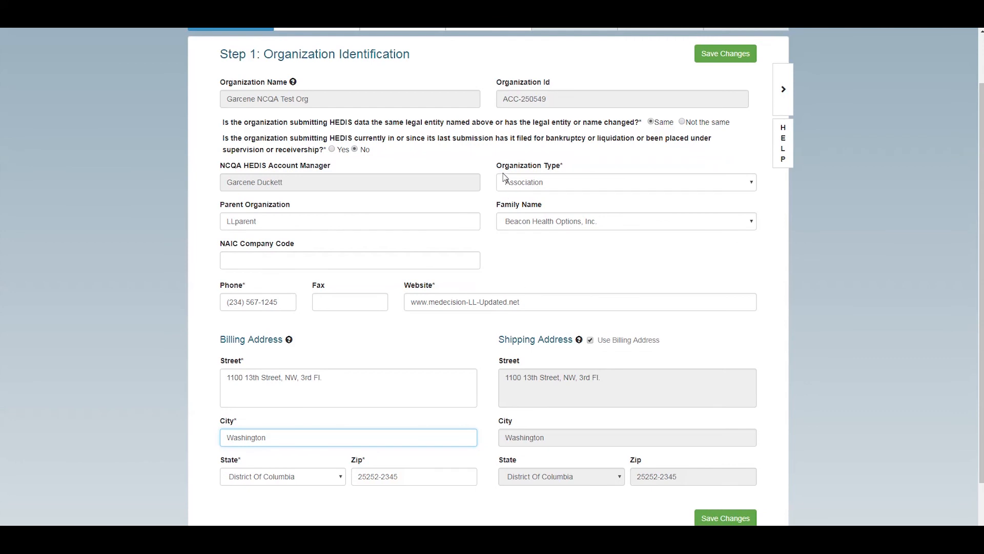
scroll(523, 302, "up", 1)
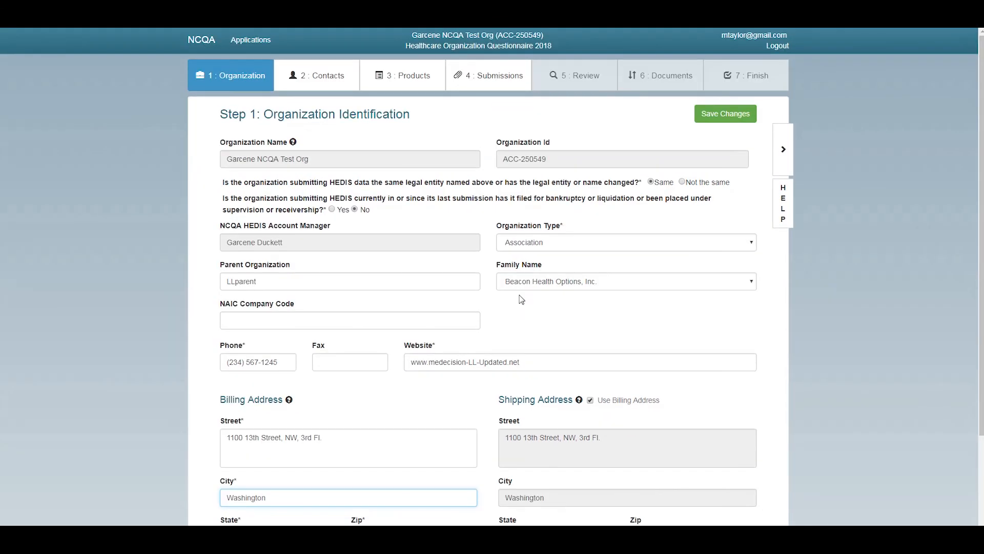
scroll(533, 306, "down", 2)
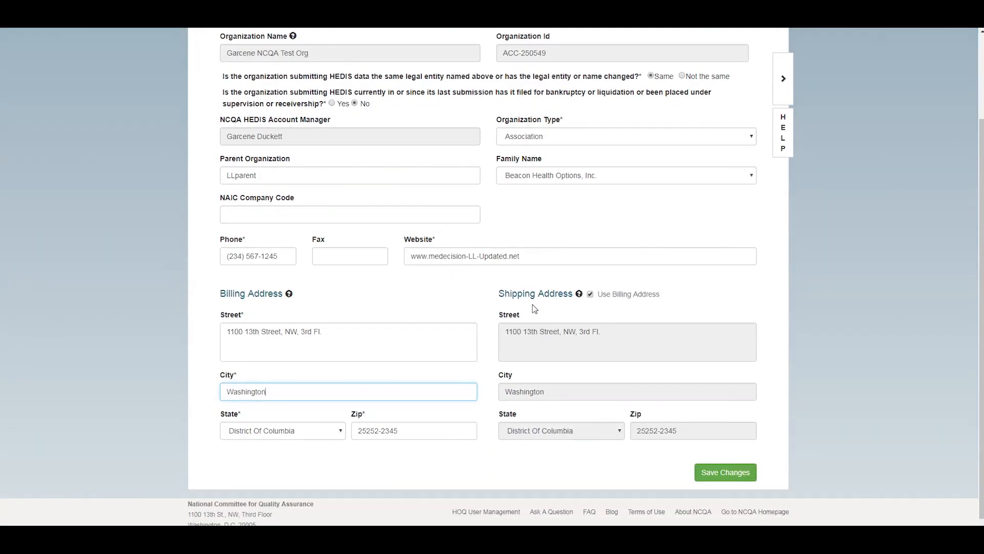
scroll(533, 308, "up", 2)
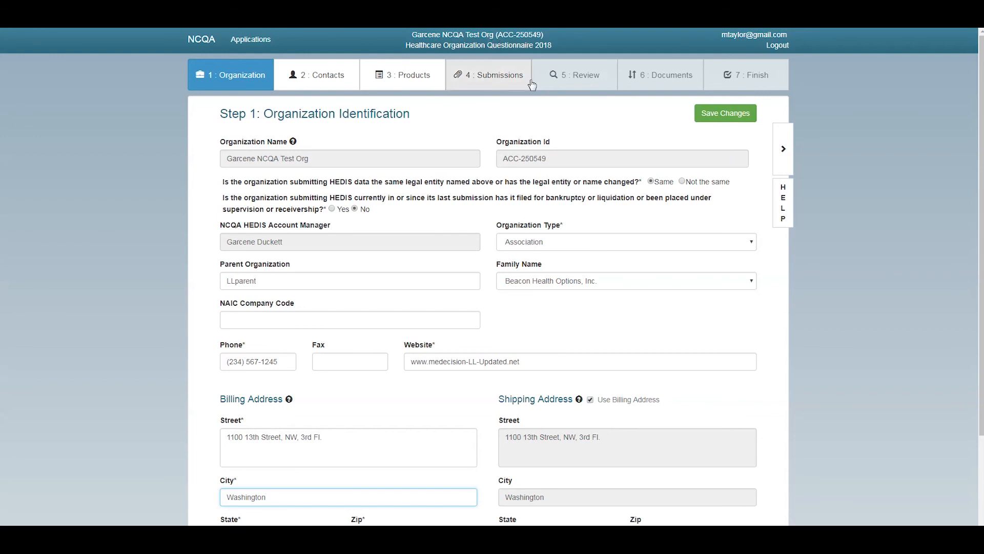
scroll(579, 191, "down", 2)
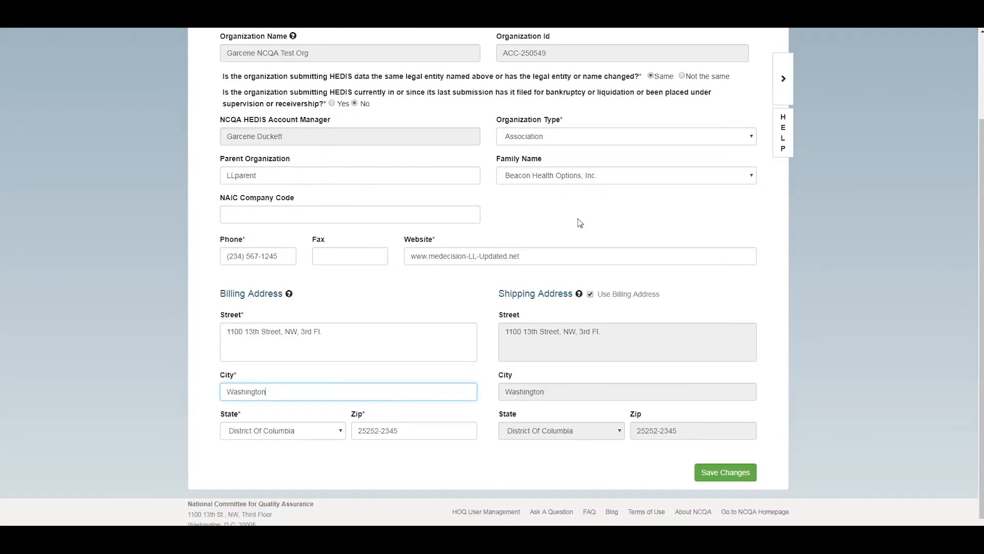
scroll(583, 223, "up", 1)
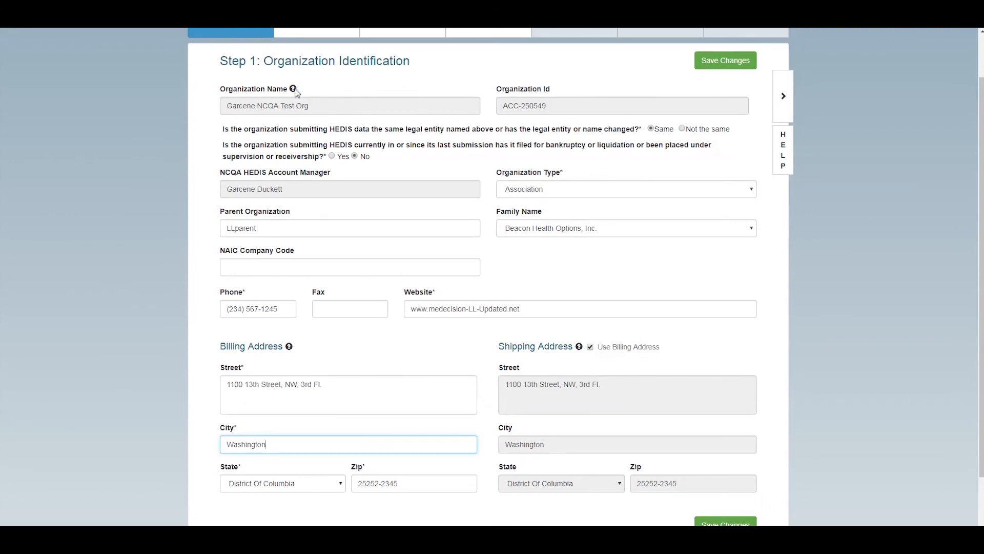
mouse_move(296, 91)
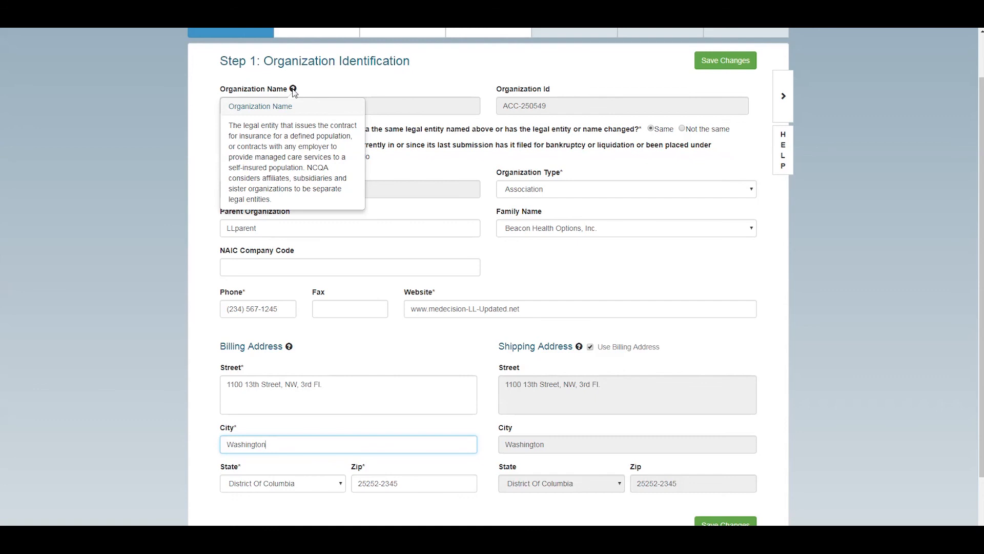
mouse_move(290, 349)
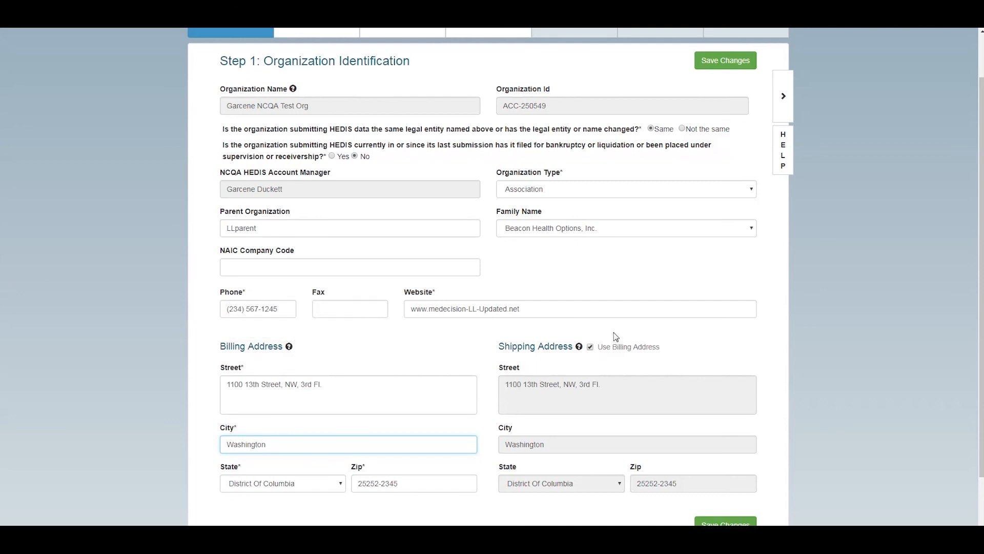
scroll(643, 288, "down", 1)
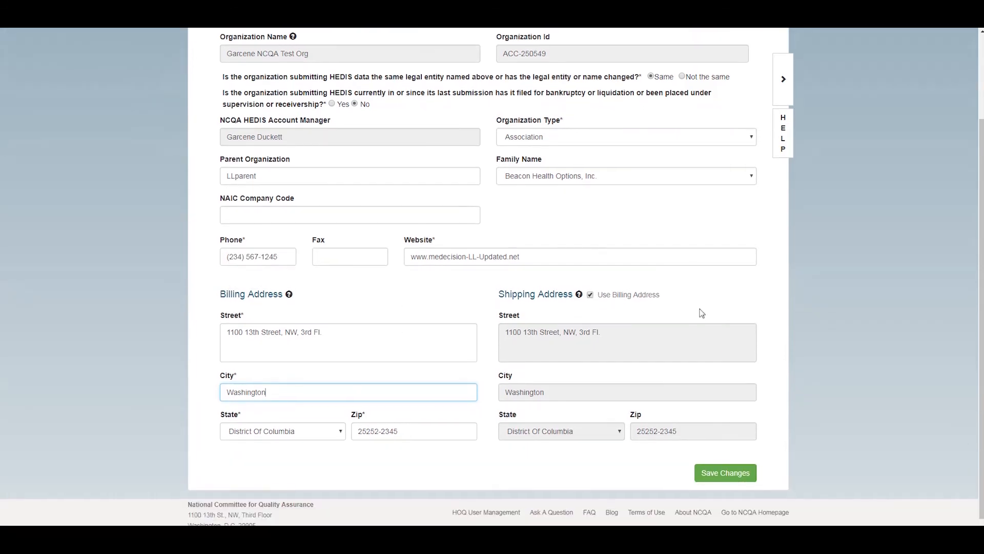
Set Organization Type to MCO - Managed Care Organization, save, and continue to Roles and Contacts
left_click(593, 138)
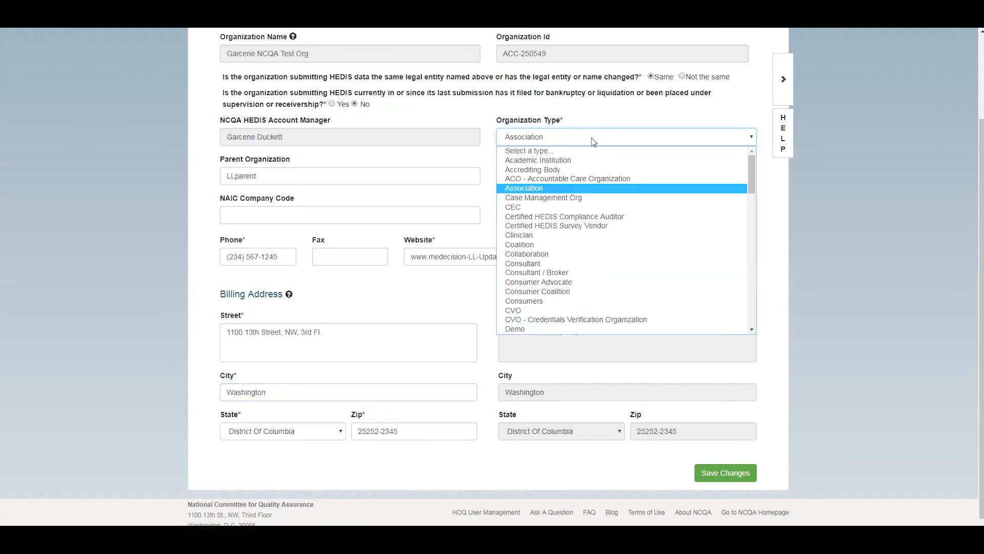
left_click(593, 138)
left_click(593, 138)
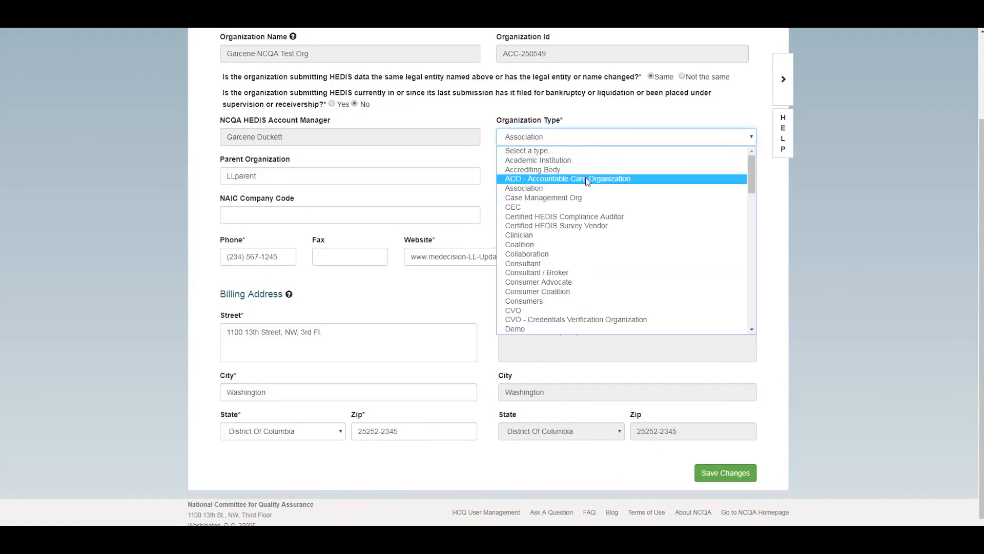
scroll(589, 215, "down", 5)
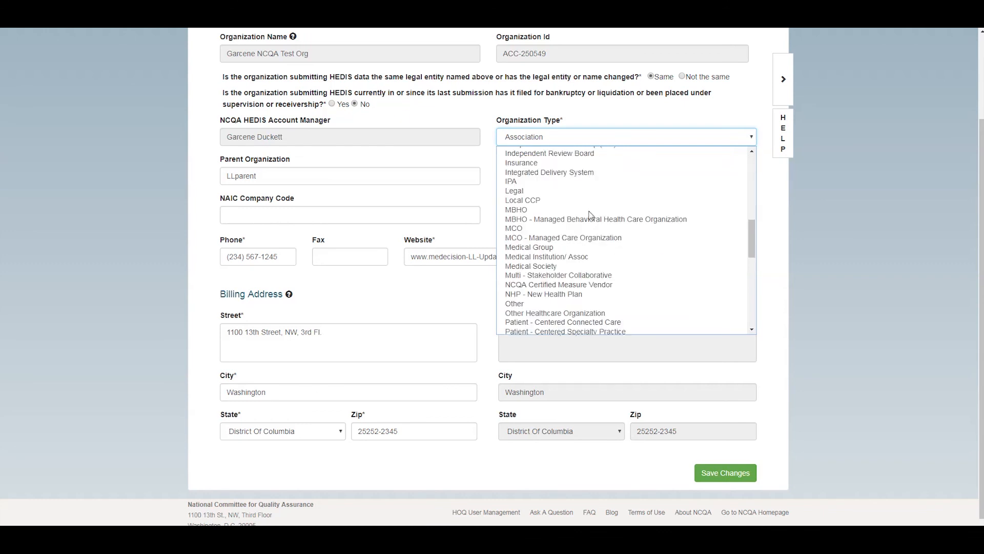
left_click(571, 237)
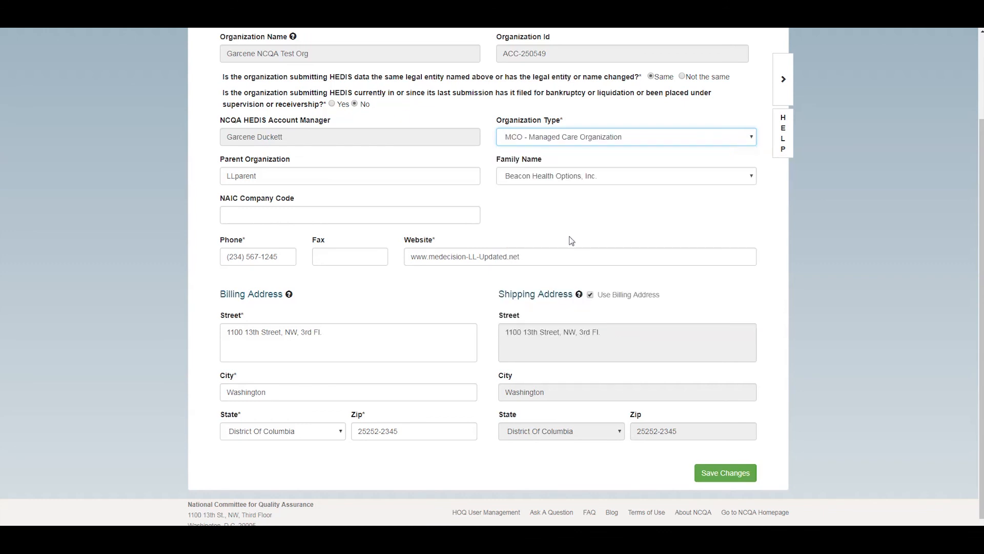
left_click(734, 475)
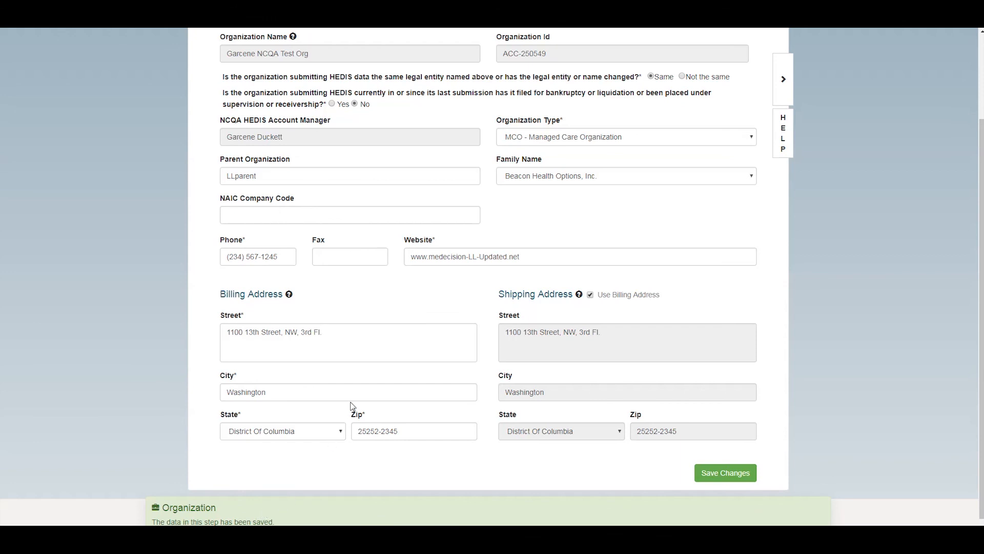
scroll(350, 393, "up", 3)
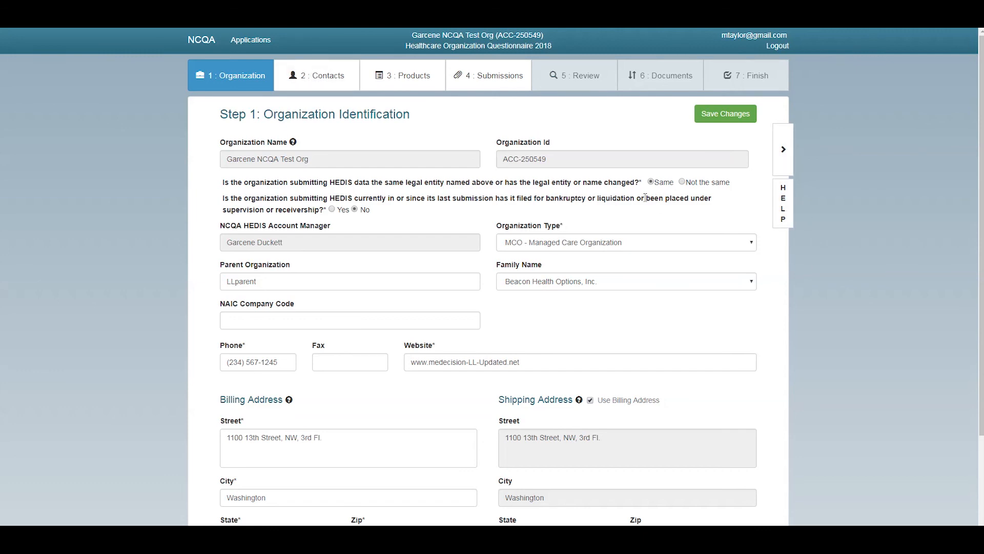
left_click(784, 163)
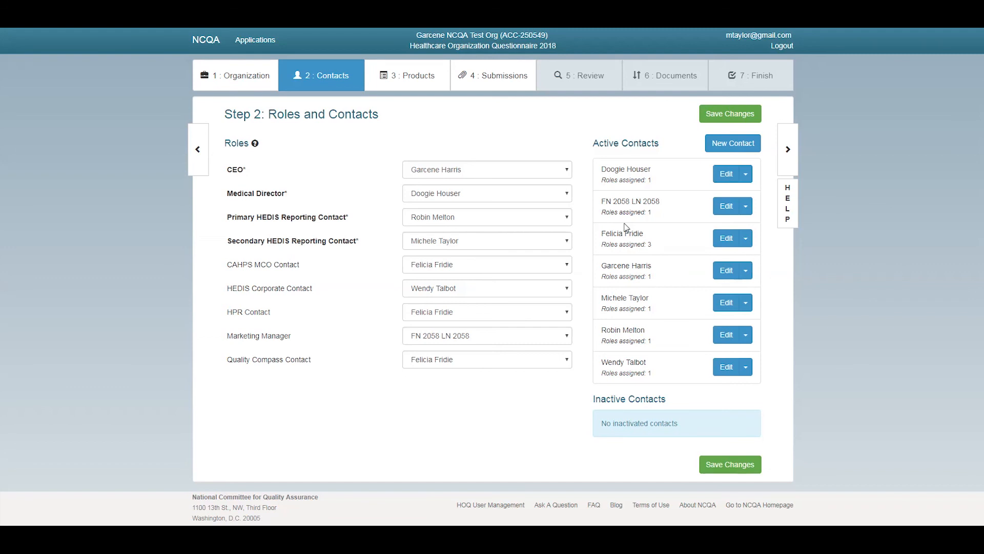
Edit the Medical Director contact: copy the billing address and add the MD credential
left_click(731, 177)
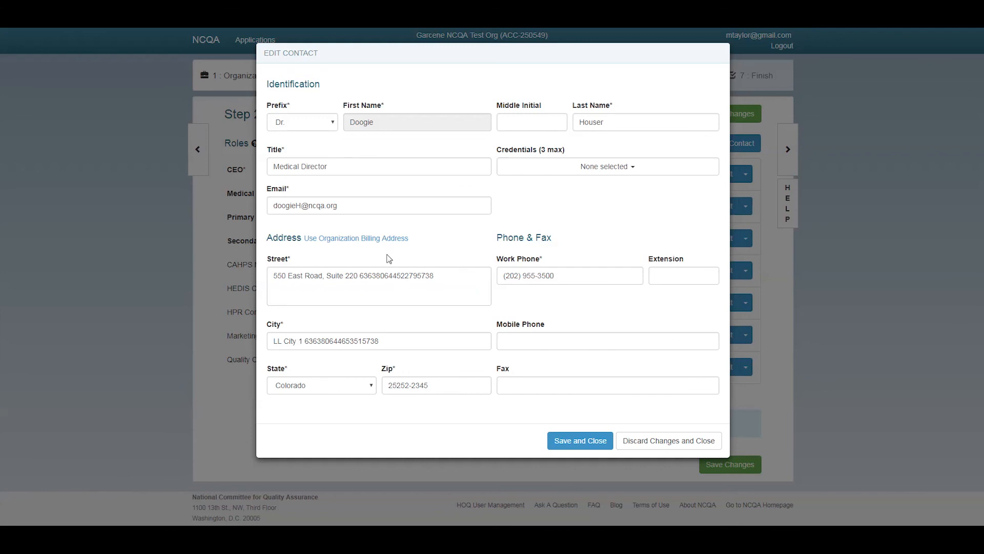
left_click(388, 239)
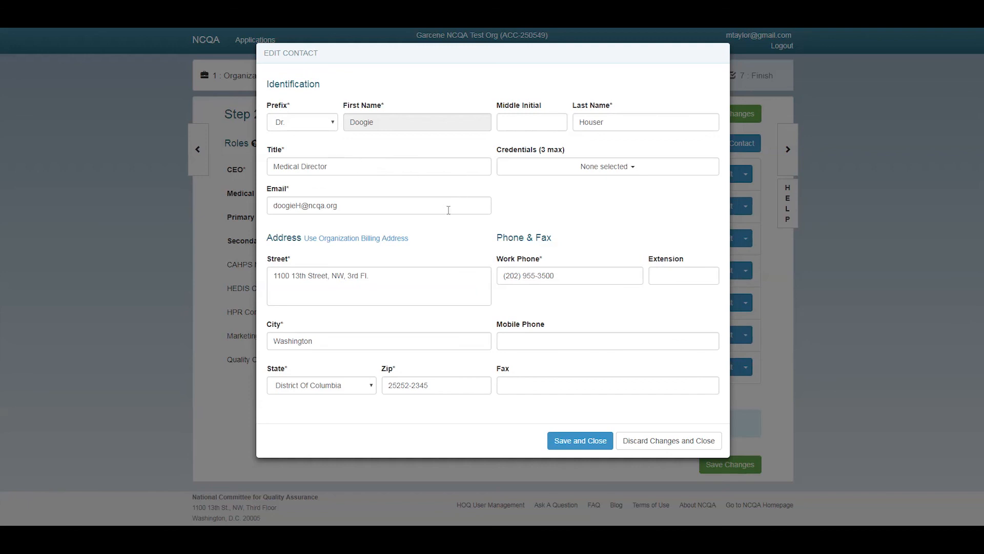
left_click(522, 175)
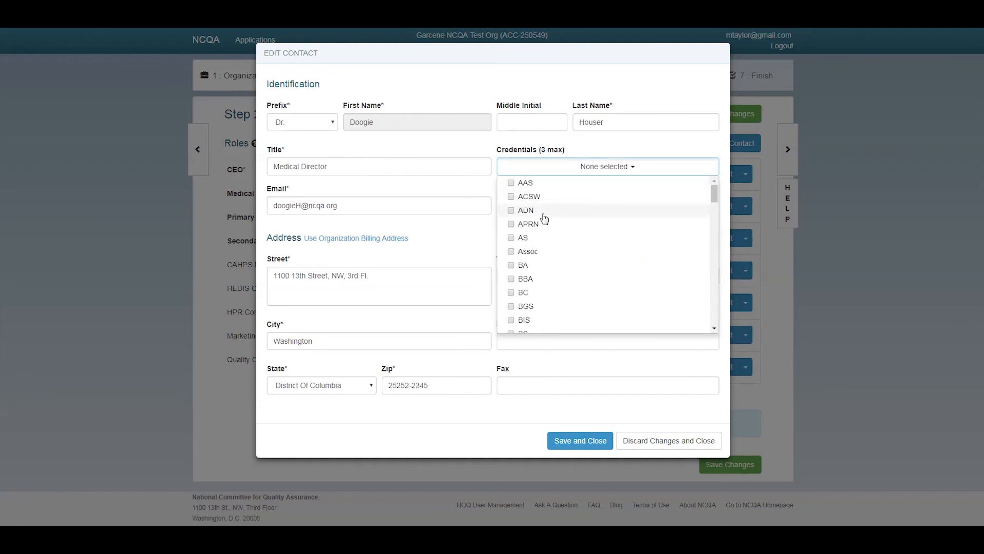
scroll(538, 271, "down", 3)
scroll(543, 275, "down", 4)
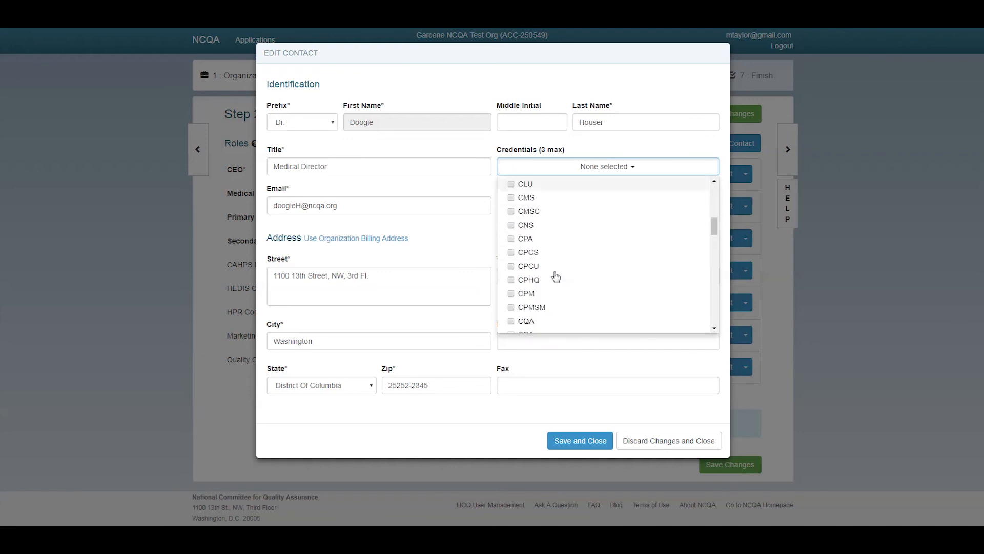
scroll(553, 276, "down", 3)
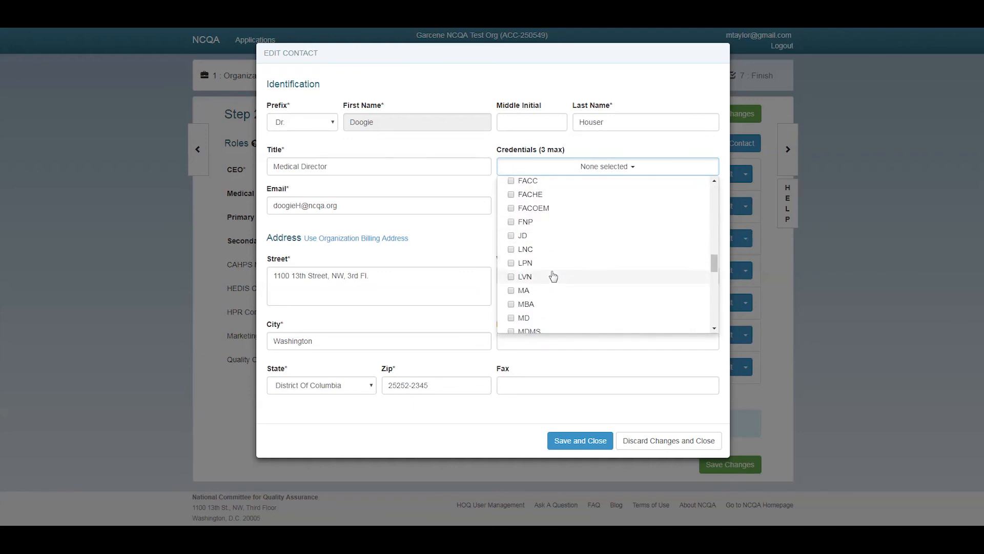
left_click(525, 317)
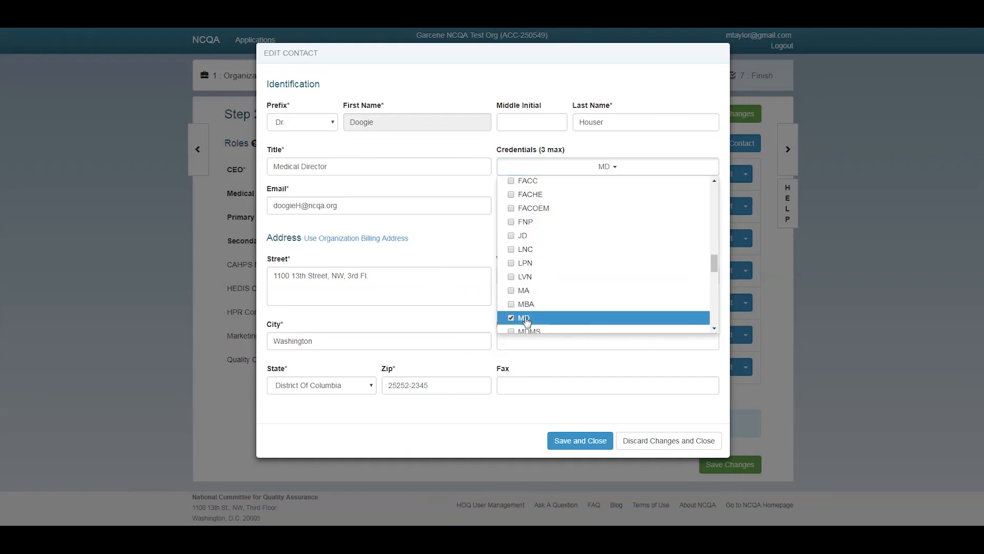
left_click(582, 166)
Enter extension 1128 and save the contact record
left_click(567, 211)
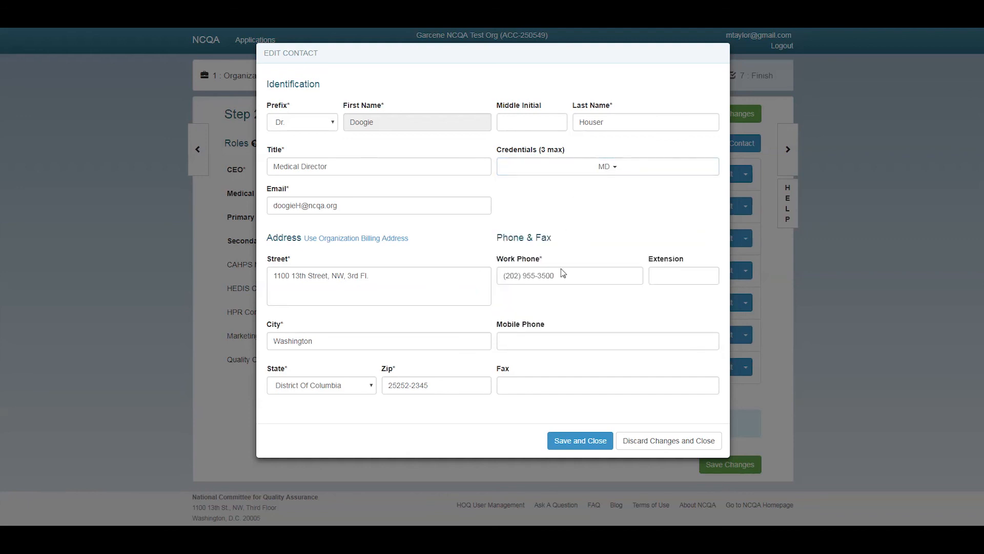
left_click(677, 275)
type("1128")
left_click(534, 342)
left_click(582, 446)
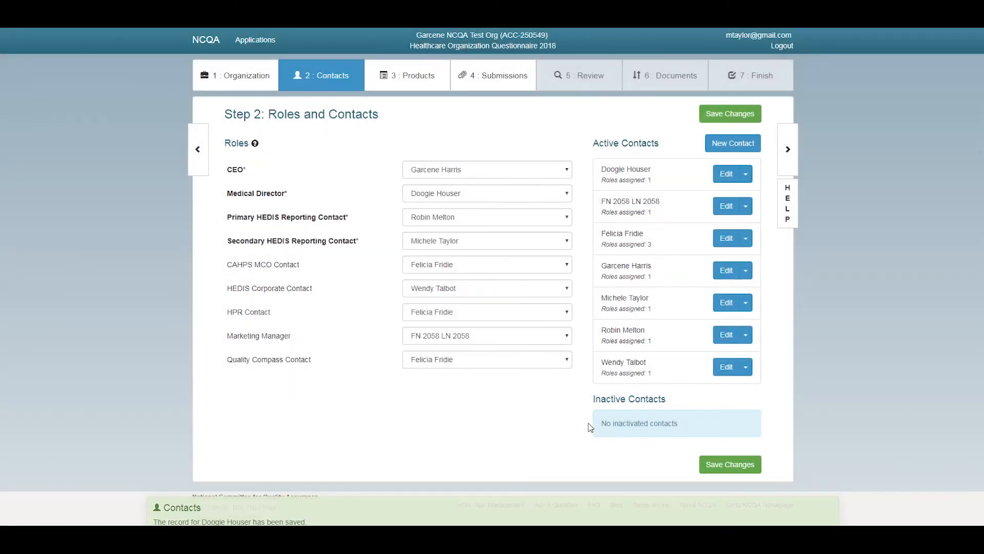
Inactivate the placeholder test contact
left_click(746, 207)
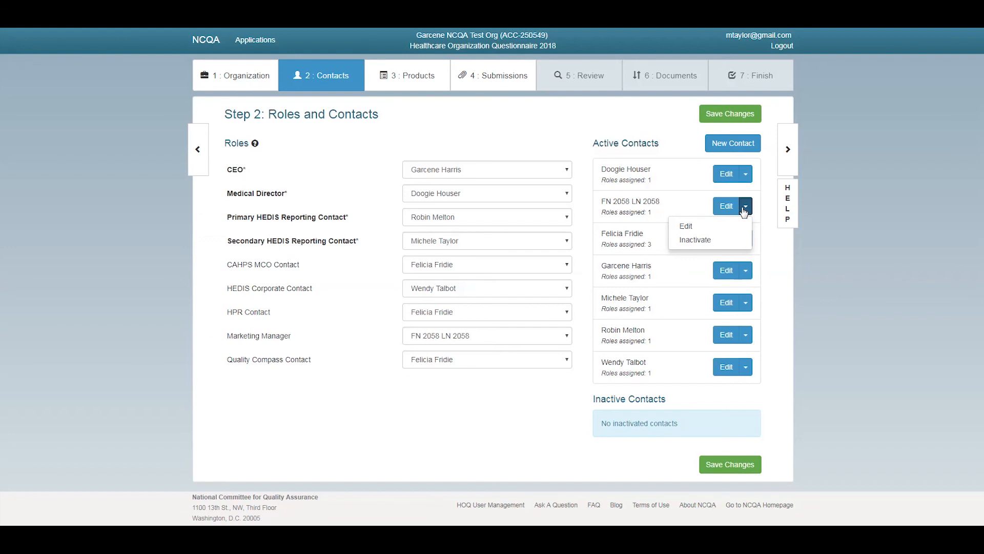
left_click(704, 241)
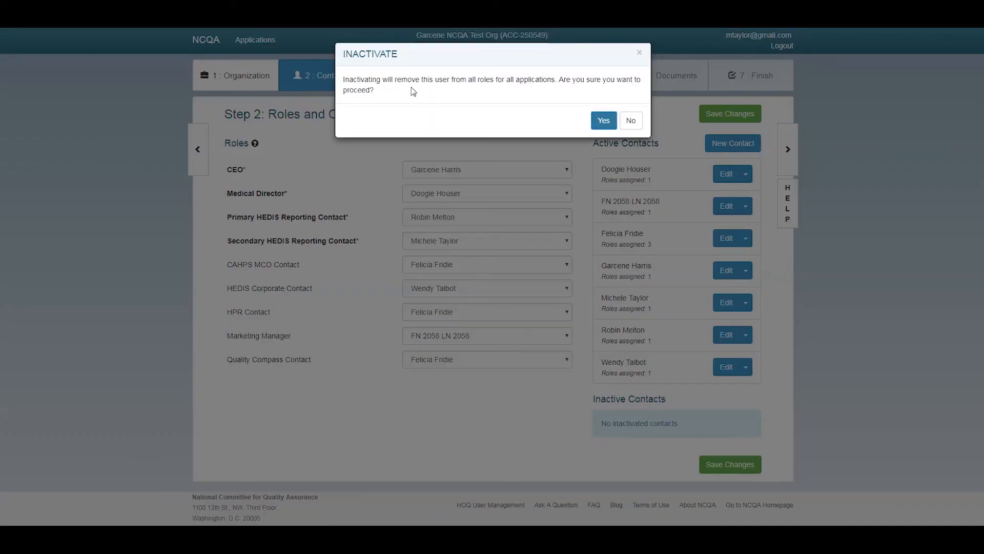
left_click(604, 121)
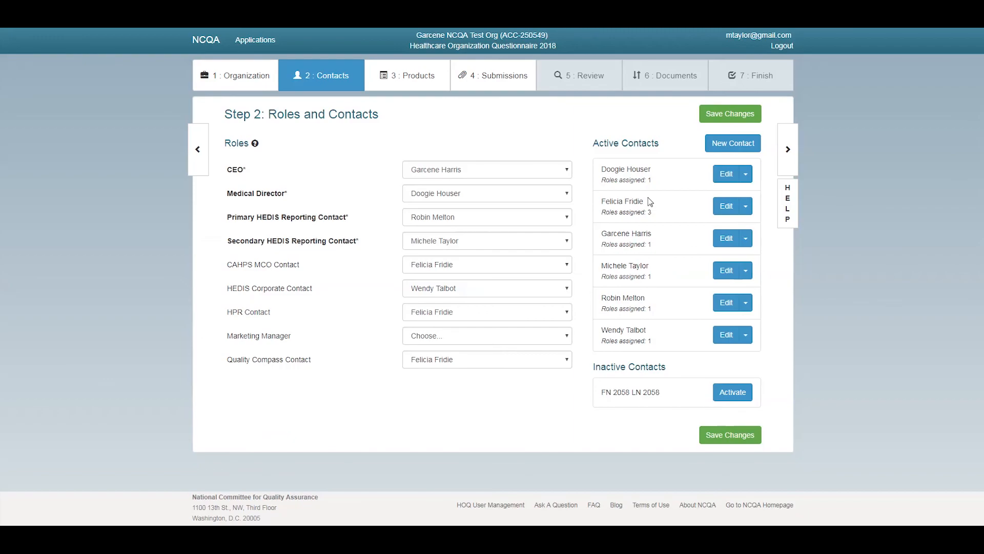
Reactivate the test contact and open its details for editing
left_click(732, 395)
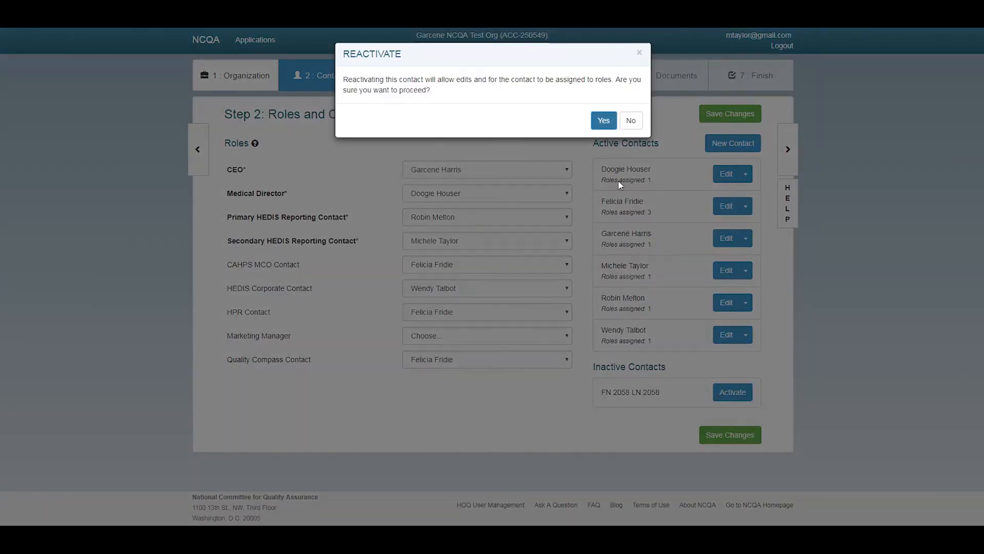
left_click(601, 121)
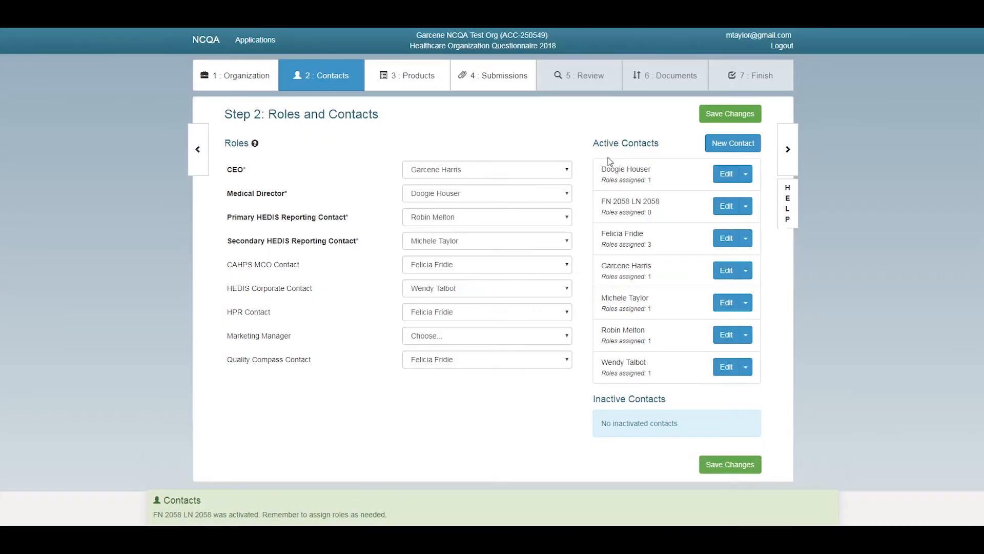
left_click(726, 206)
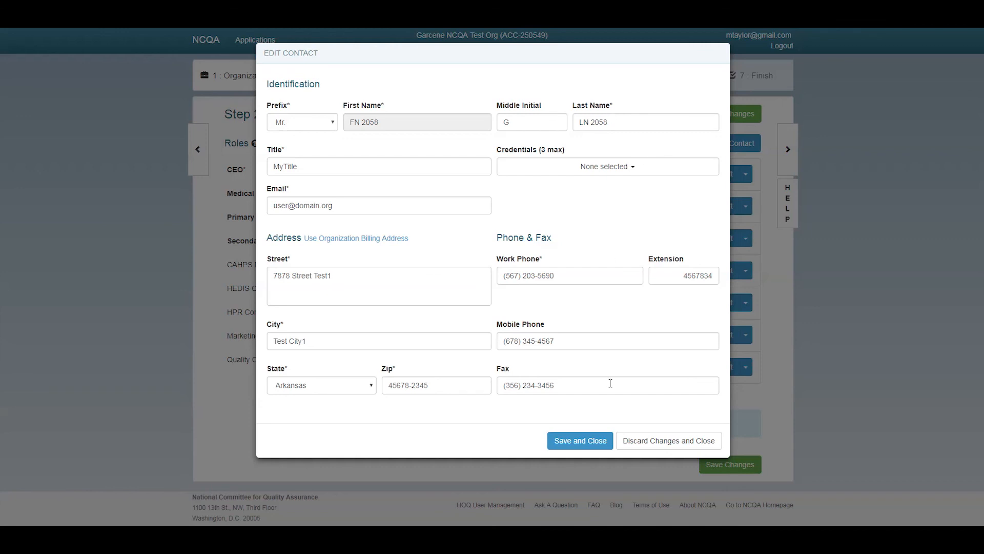
Close the contact form, inactivate the test contact again, and start a new contact
left_click(644, 447)
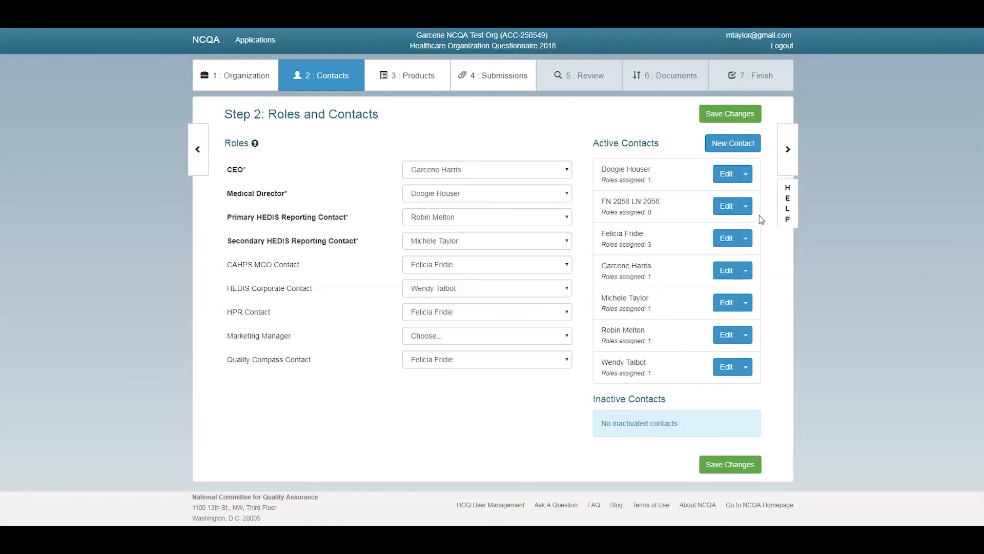
left_click(747, 212)
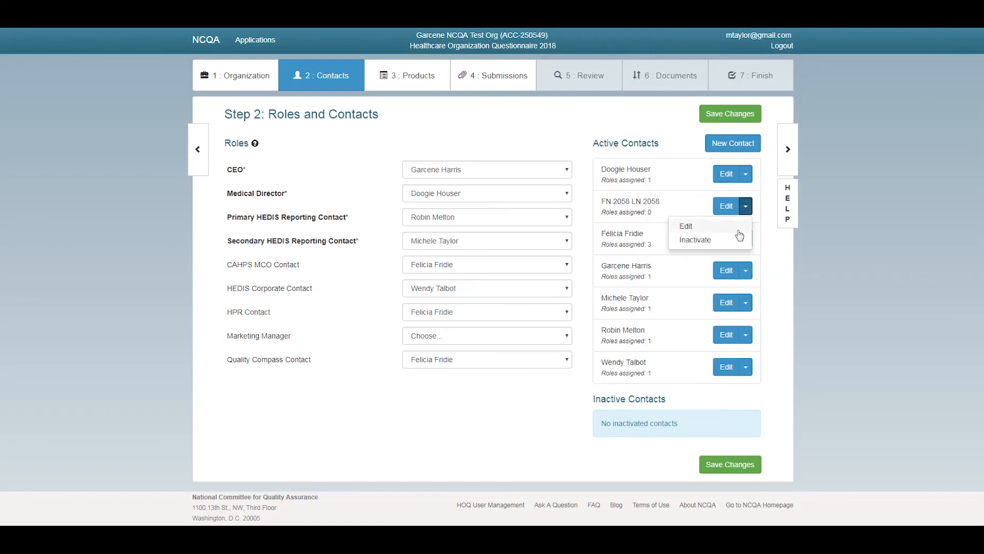
left_click(709, 237)
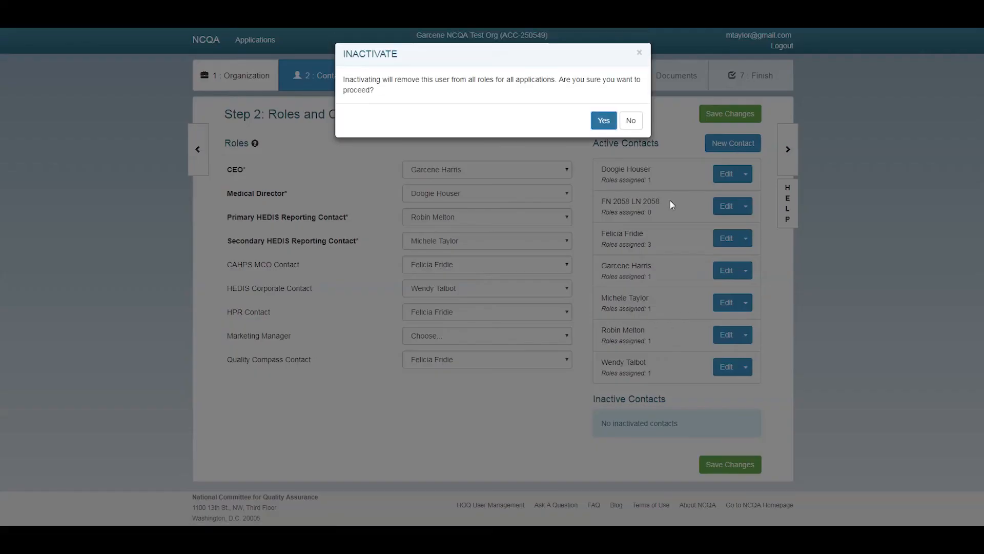
left_click(604, 120)
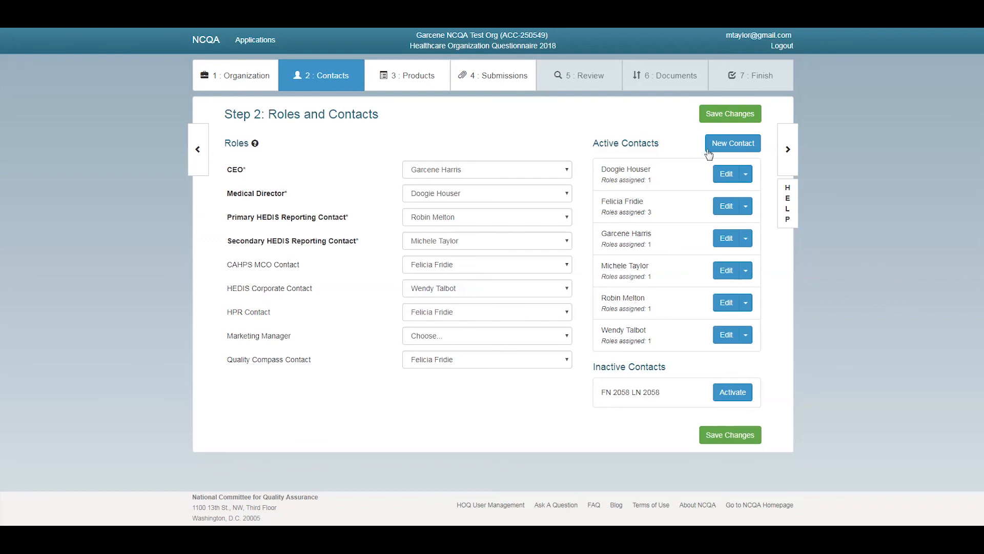
left_click(734, 148)
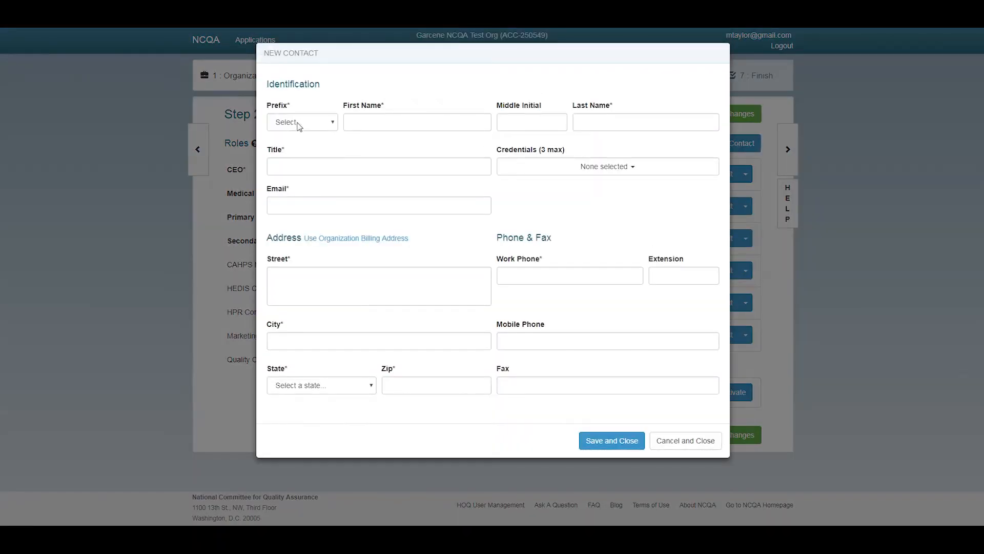
Set the new contact's prefix to Mr. and enter the contact's first and last name
left_click(299, 125)
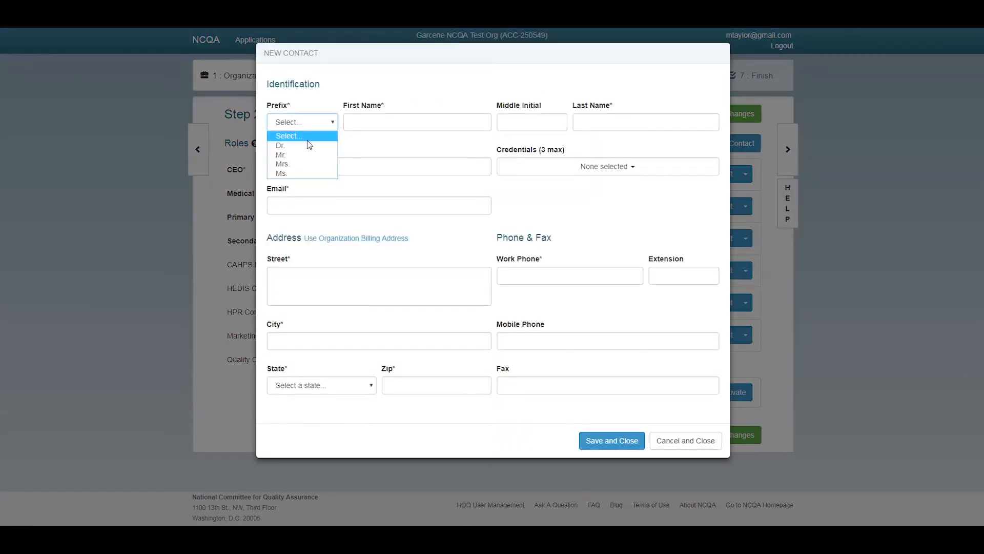
left_click(307, 153)
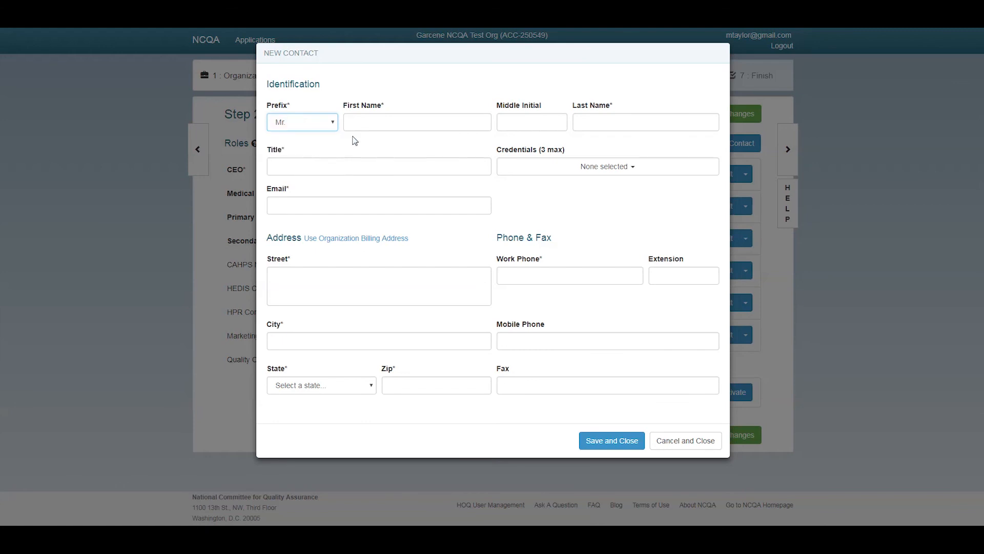
left_click(396, 124)
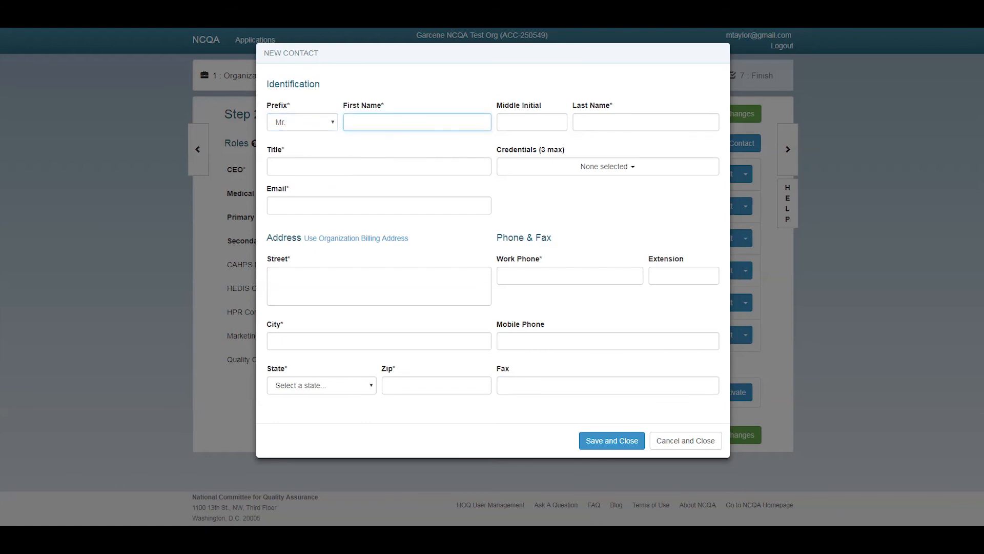
type("Newbie")
key("Tab")
key("Tab")
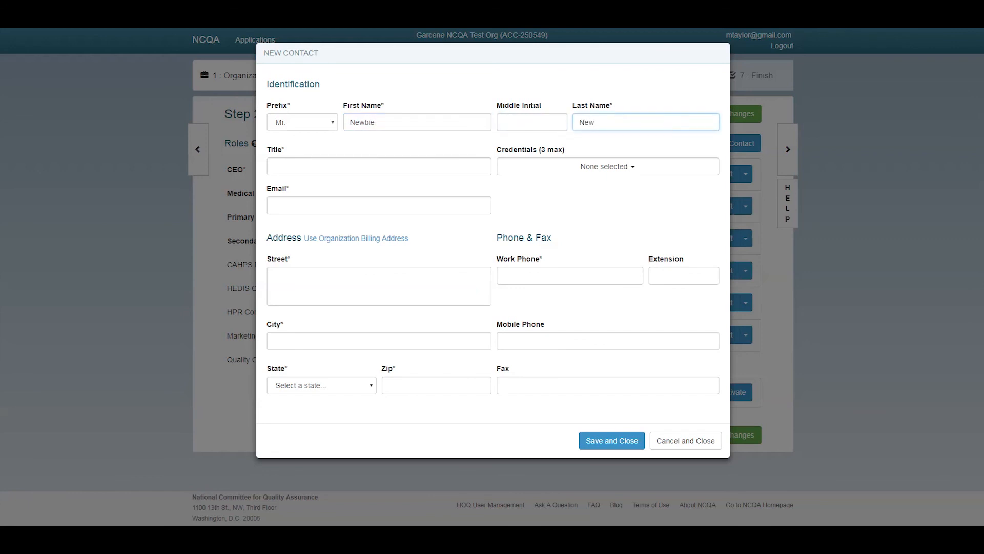
type("est")
Enter New Admin as the contact's title and fill in the contact's e-mail address
left_click(441, 164)
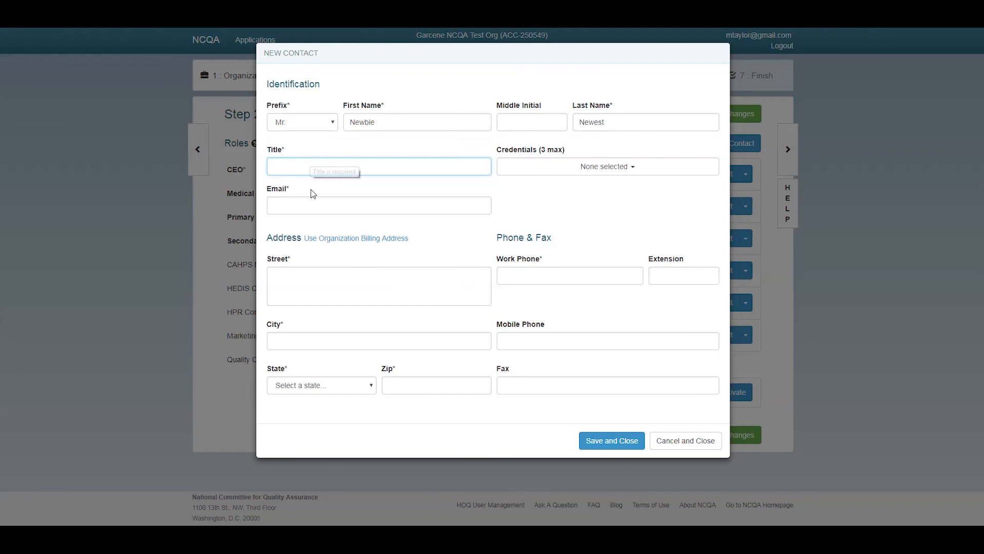
left_click(306, 205)
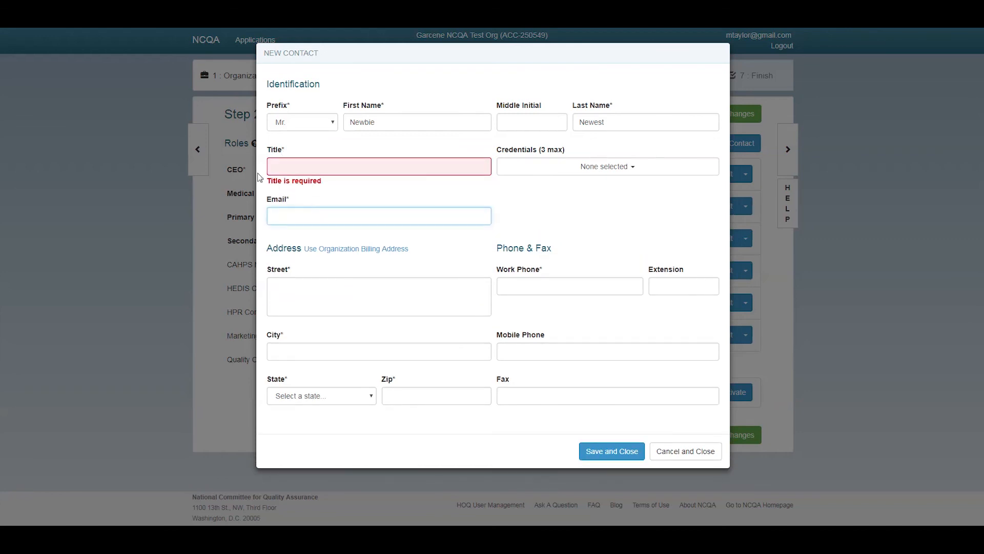
left_click(309, 169)
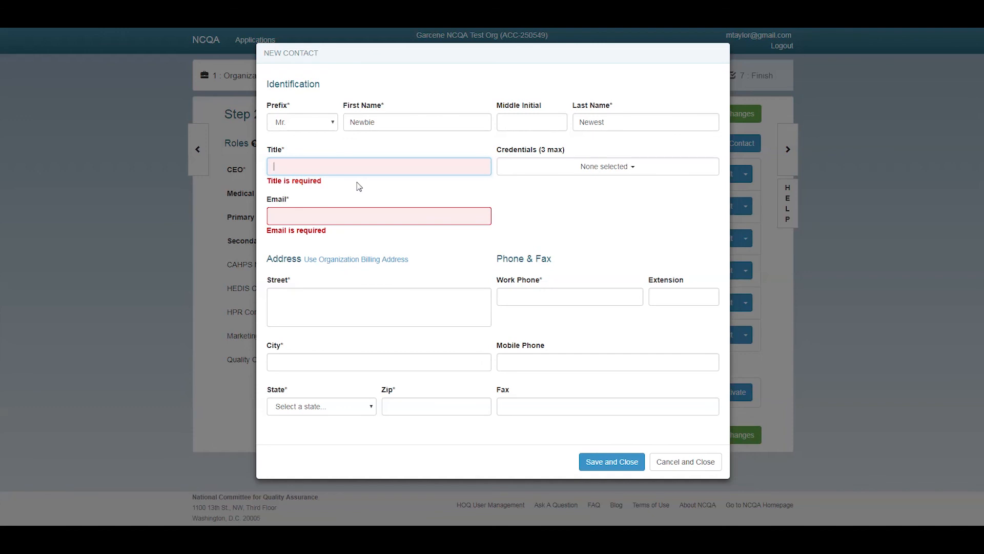
type("New Admin")
left_click(359, 216)
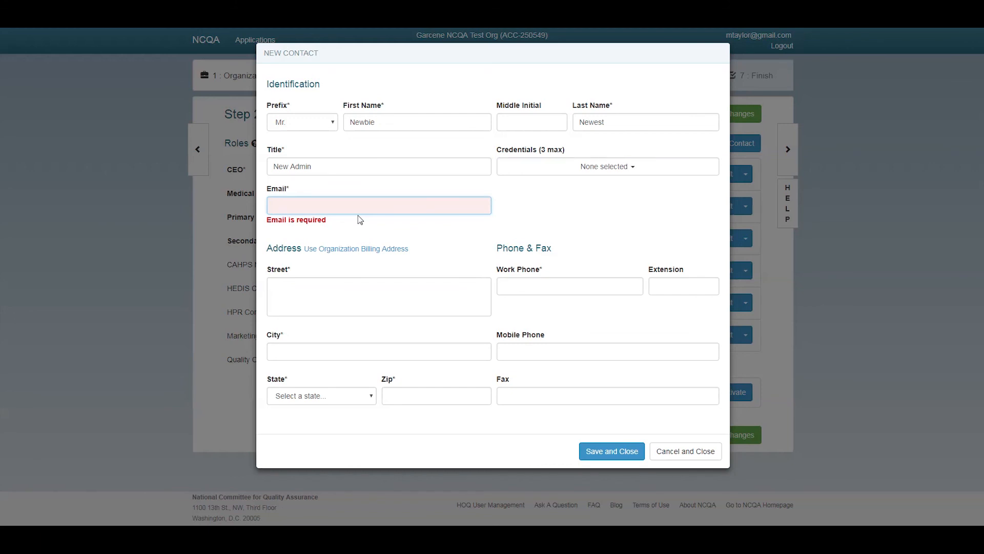
left_click(357, 280)
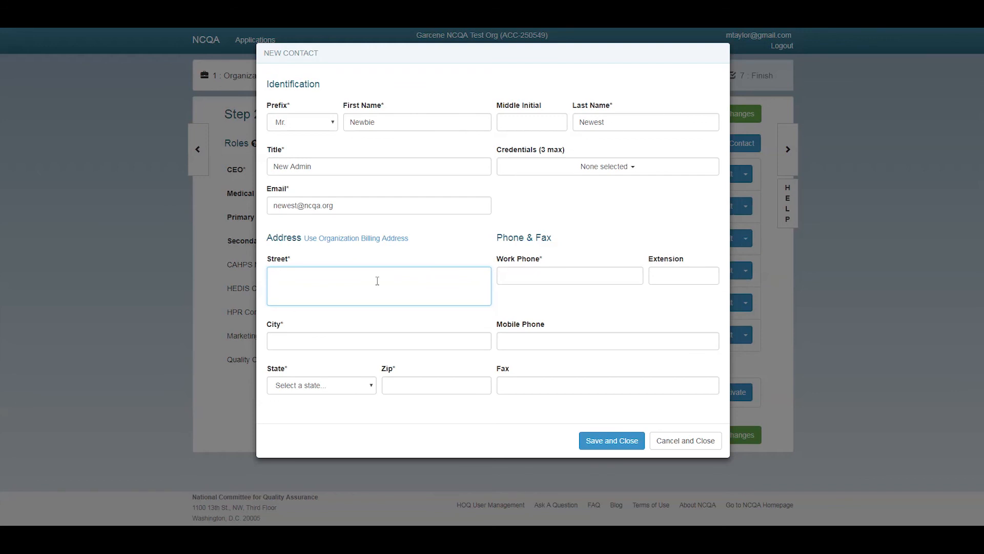
Copy the organization's billing address, then enter the work phone number with extension 1000
left_click(344, 240)
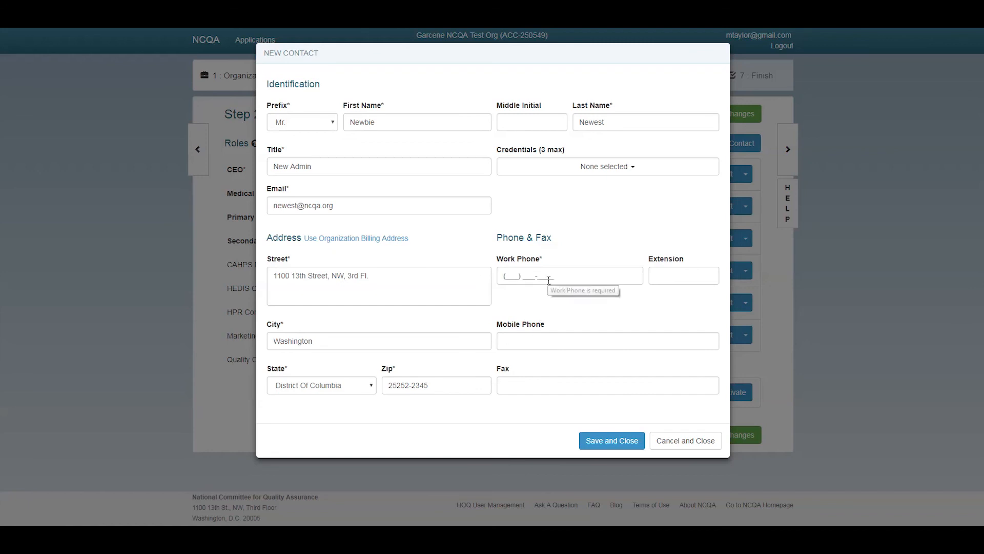
left_click(500, 275)
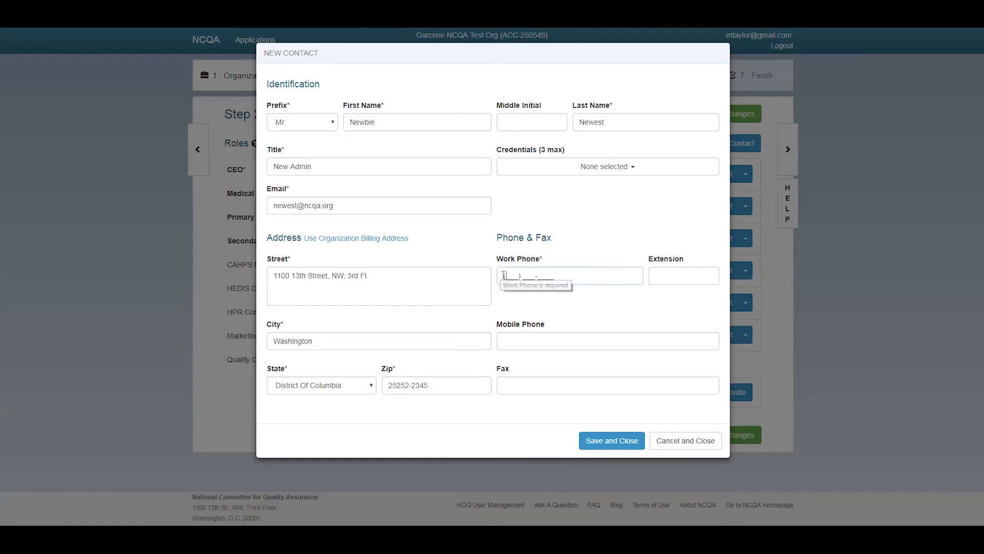
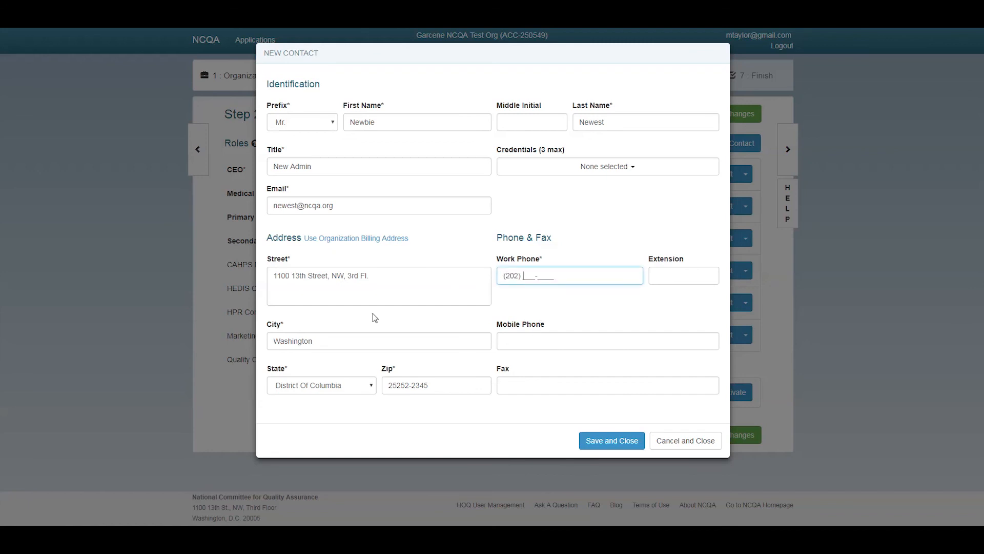
key("Tab")
type("1000")
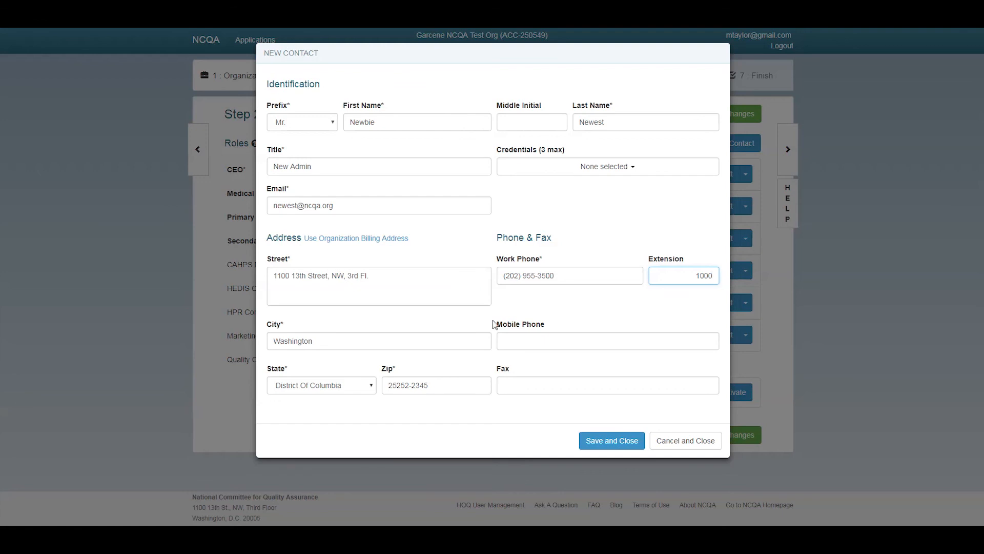
Save the new contact and assign it as the HPR Contact
left_click(594, 440)
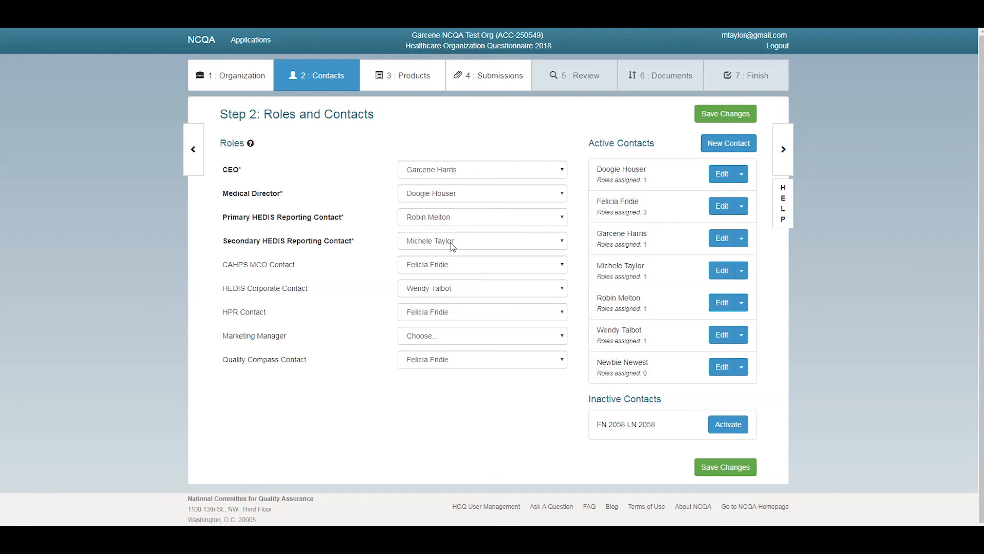
left_click(564, 316)
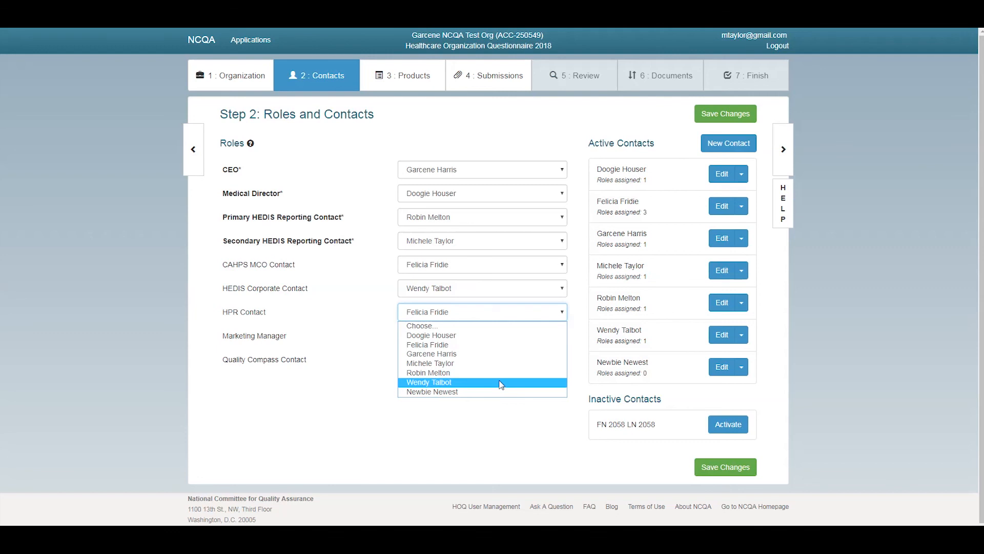
left_click(461, 392)
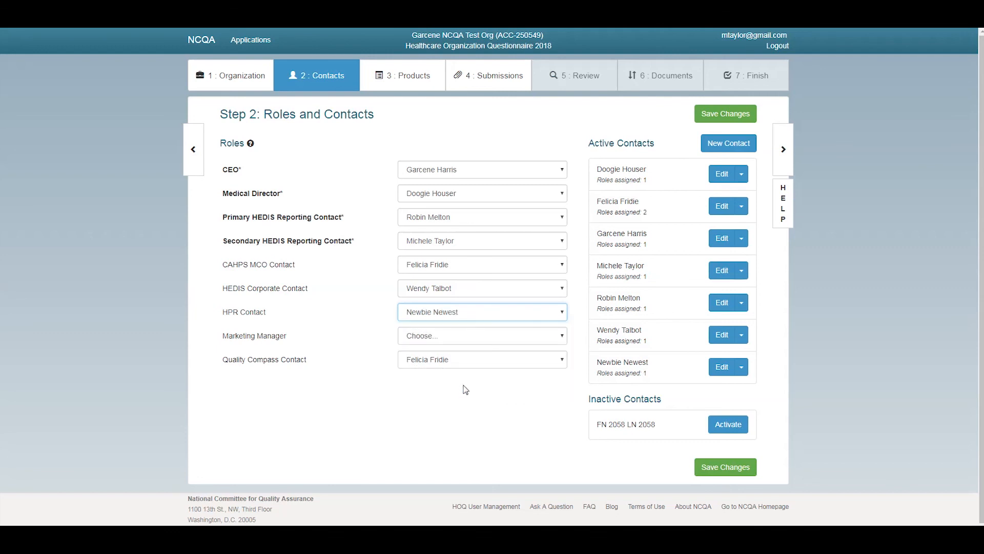
Assign a contact to the Marketing Manager role and save the roles and contacts step
left_click(500, 340)
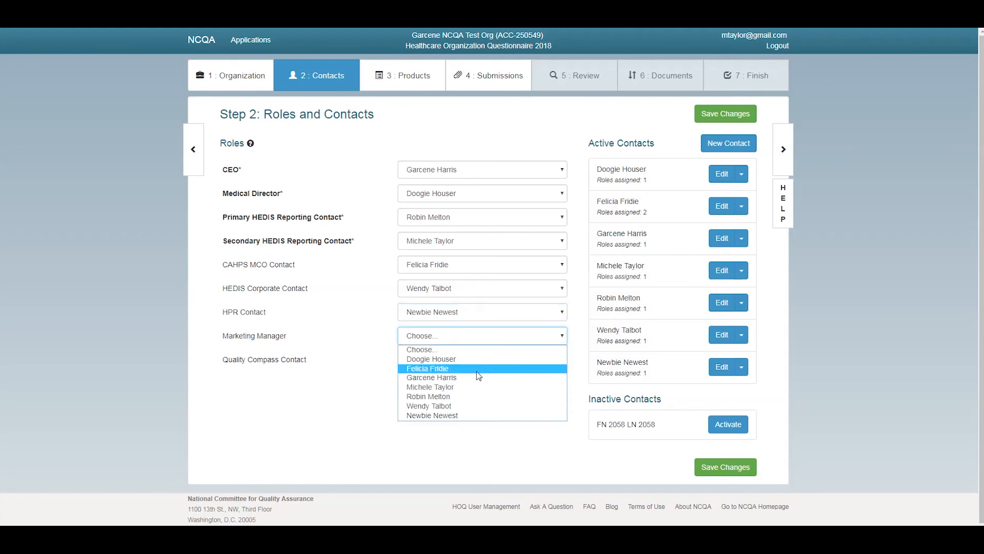
left_click(464, 398)
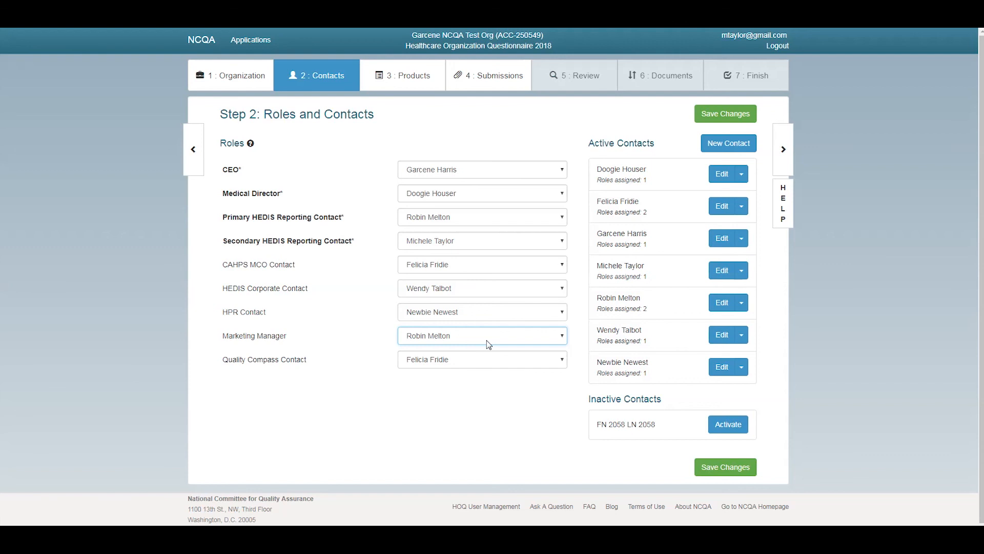
left_click(716, 117)
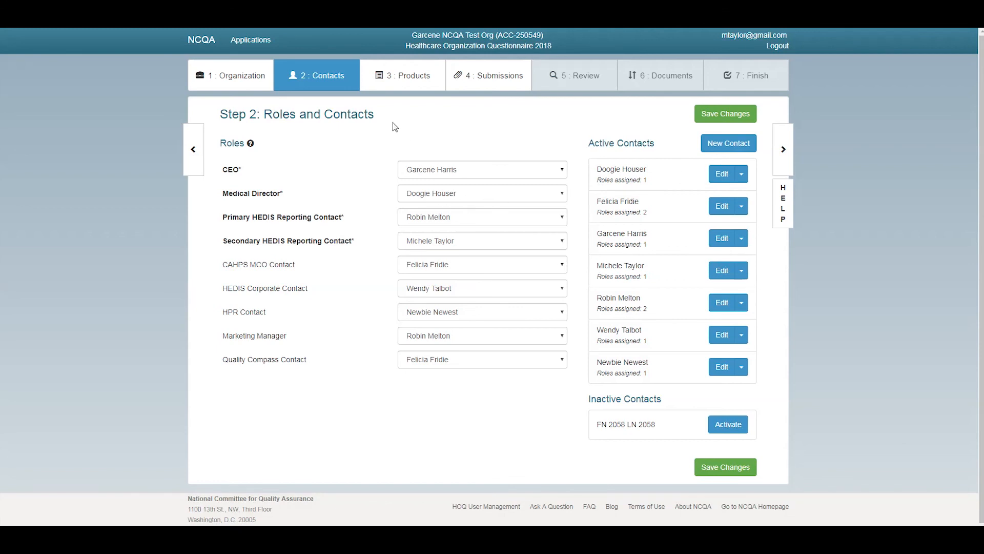
left_click(410, 78)
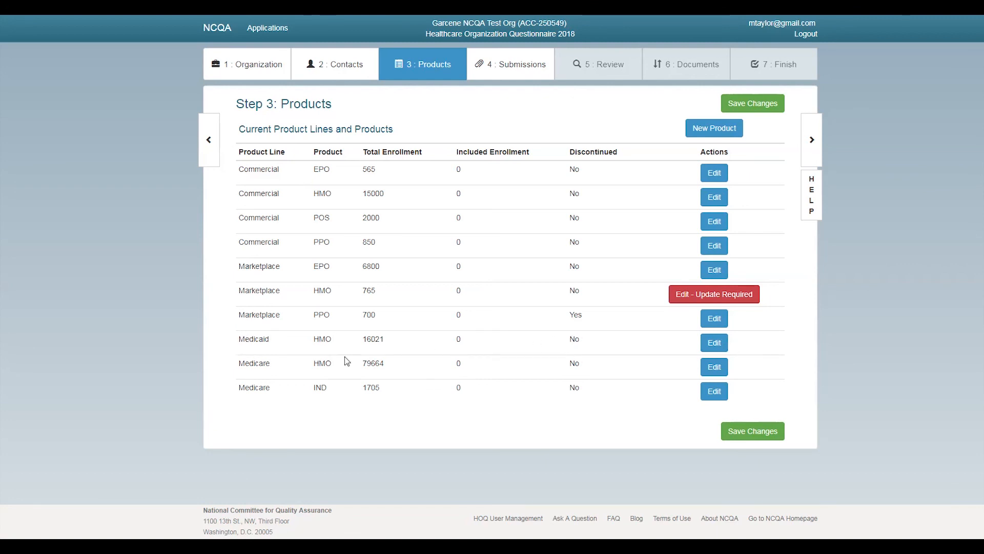
Open the Medicaid - HMO row's Edit Product dialog from the Products list
left_click(717, 347)
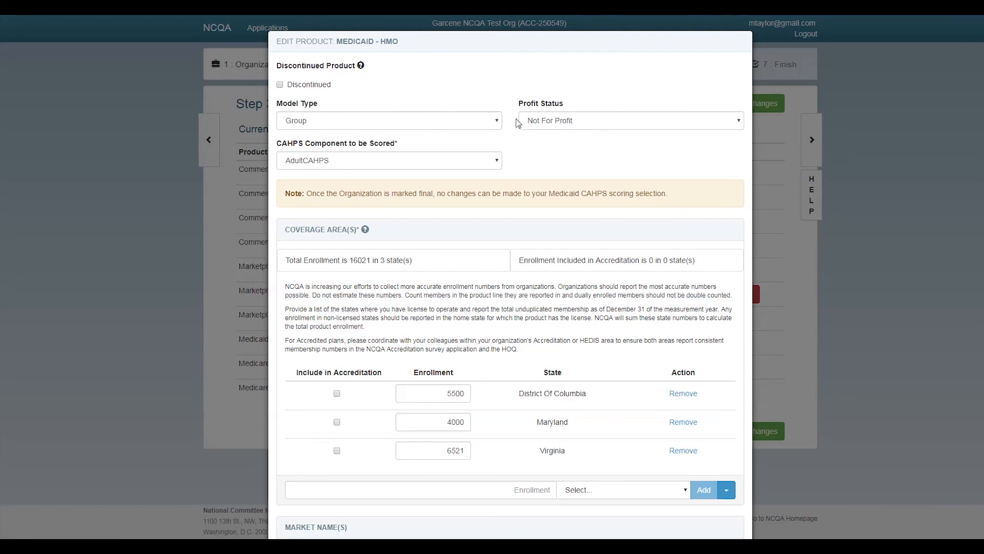
left_click(487, 123)
left_click(488, 124)
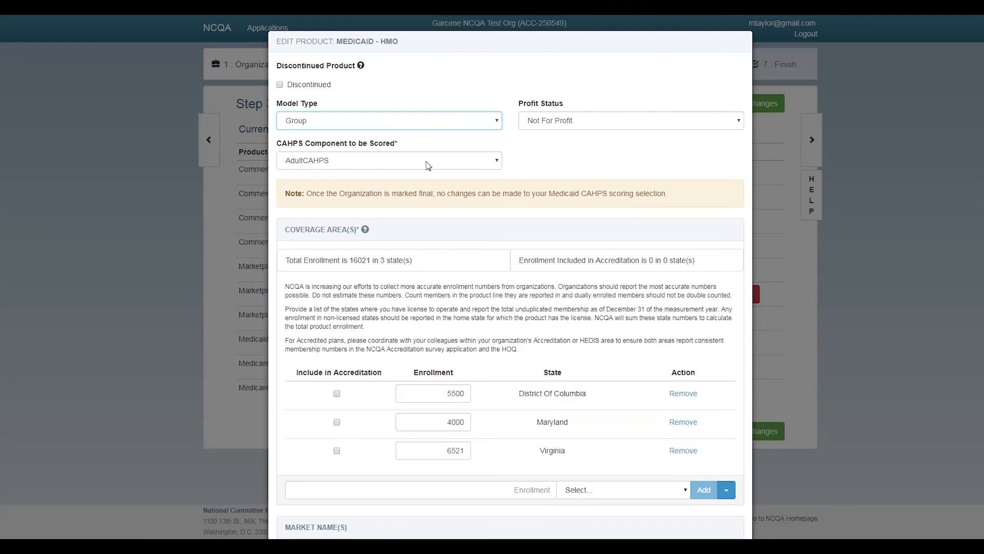
left_click(497, 161)
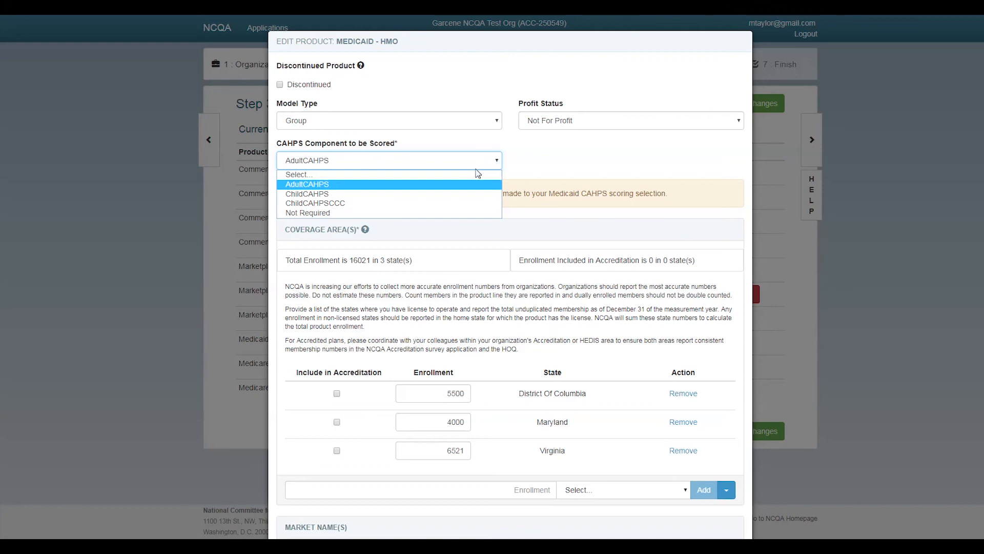
left_click(418, 188)
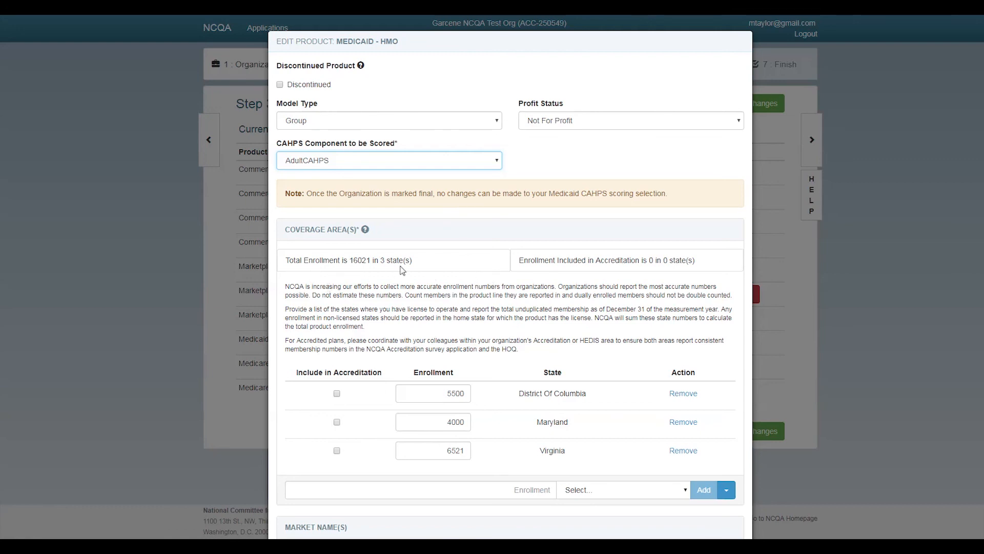
left_click_drag(388, 261, 453, 266)
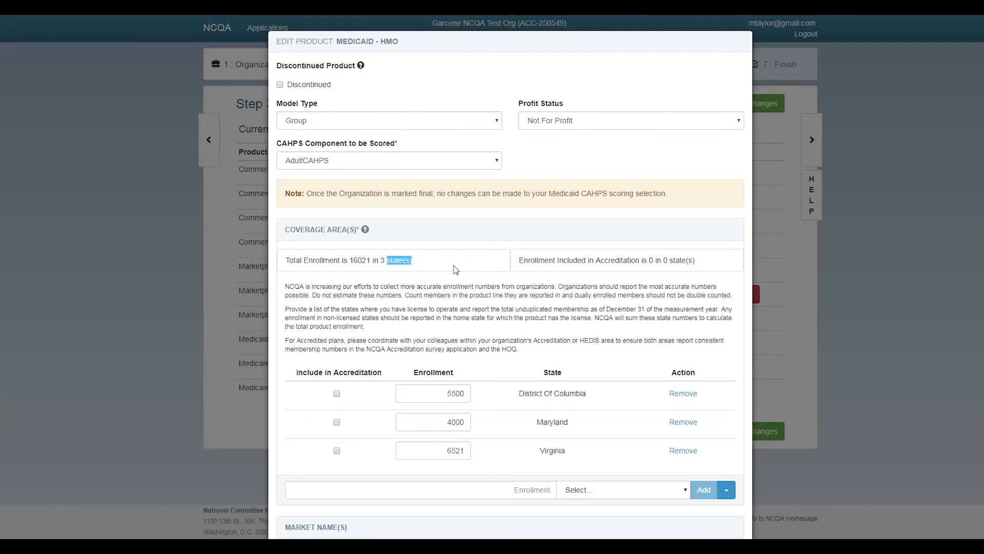
left_click_drag(543, 259, 538, 261)
Change Medicaid HMO enrollments to 8000 District of Columbia, 400 Maryland and 5221 Virginia
scroll(441, 405, "down", 3)
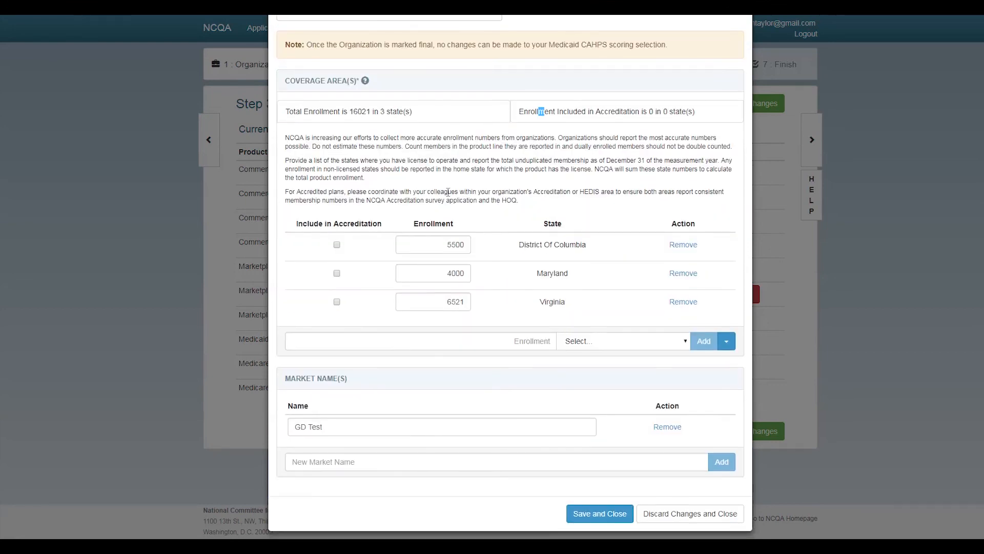
left_click(425, 240)
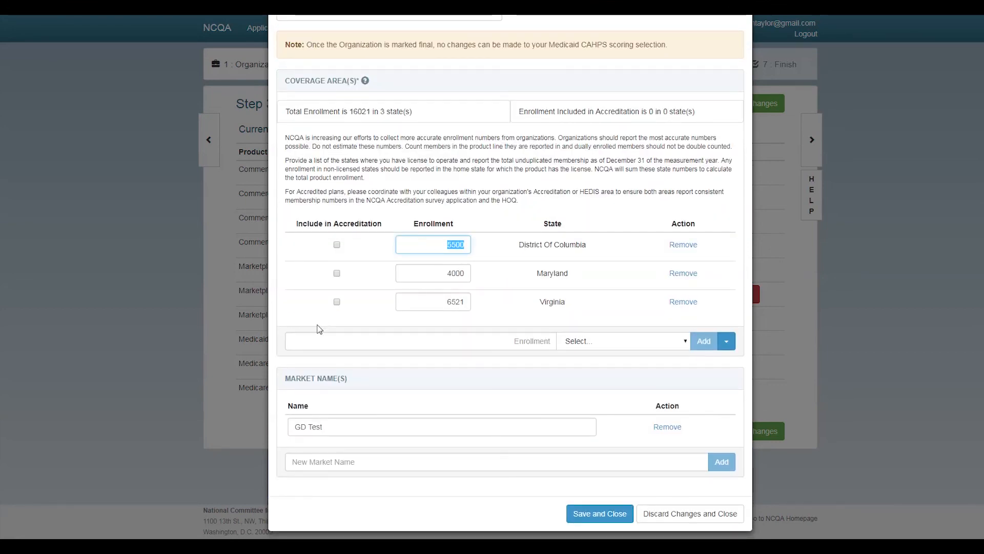
type("8000")
left_click(467, 277)
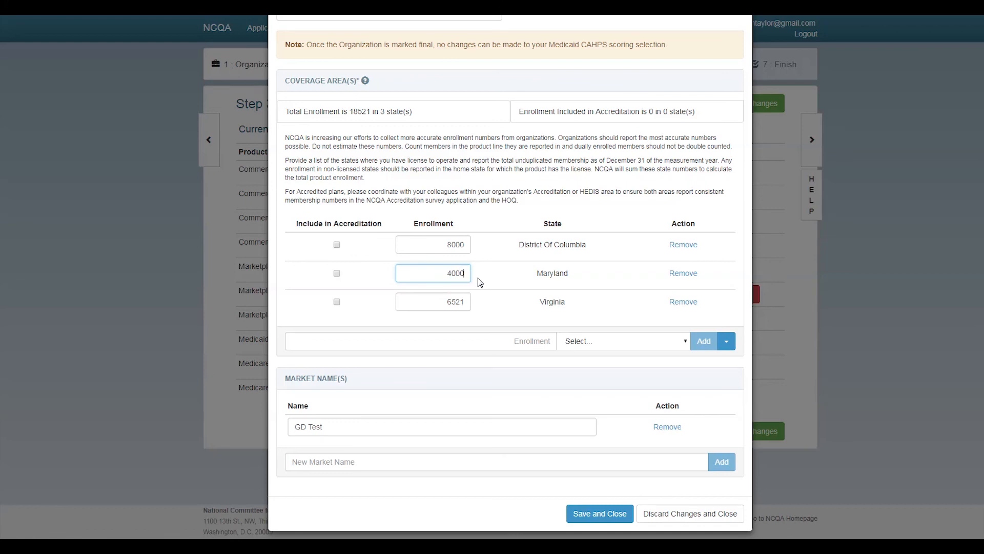
key("BackSpace")
left_click(454, 301)
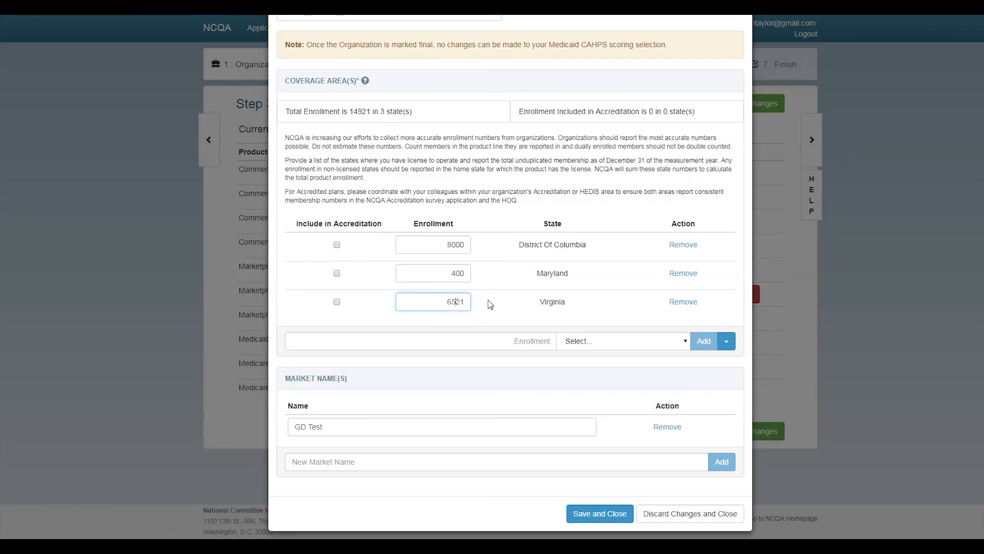
key("BackSpace")
key("BackSpace")
type("52")
Add a Delaware coverage row with an enrollment of 755
left_click(684, 342)
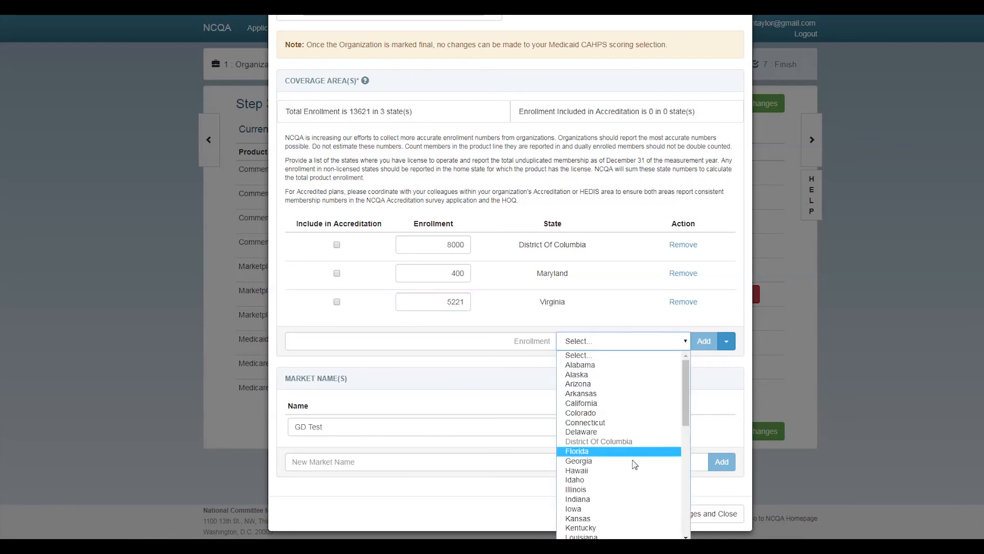
left_click(631, 432)
left_click(536, 342)
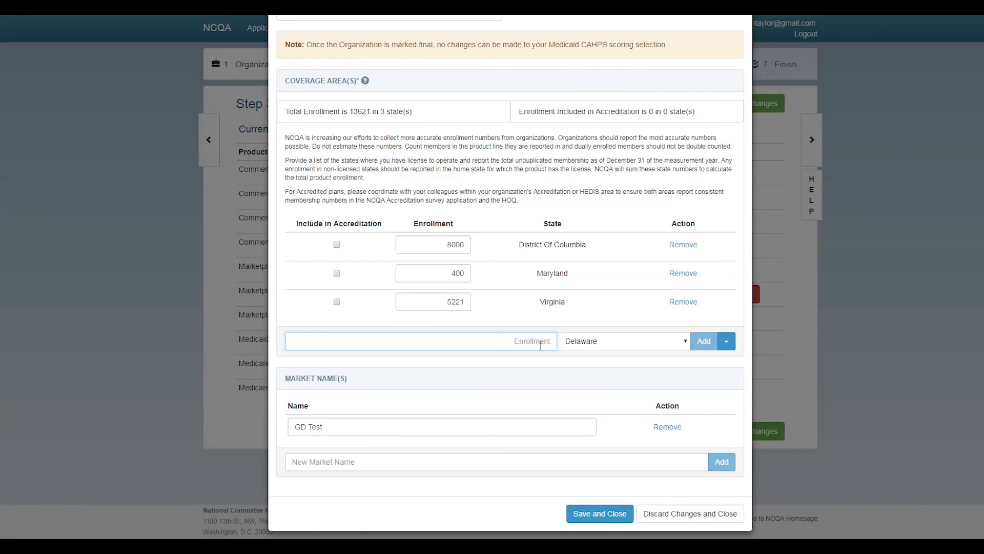
type("755")
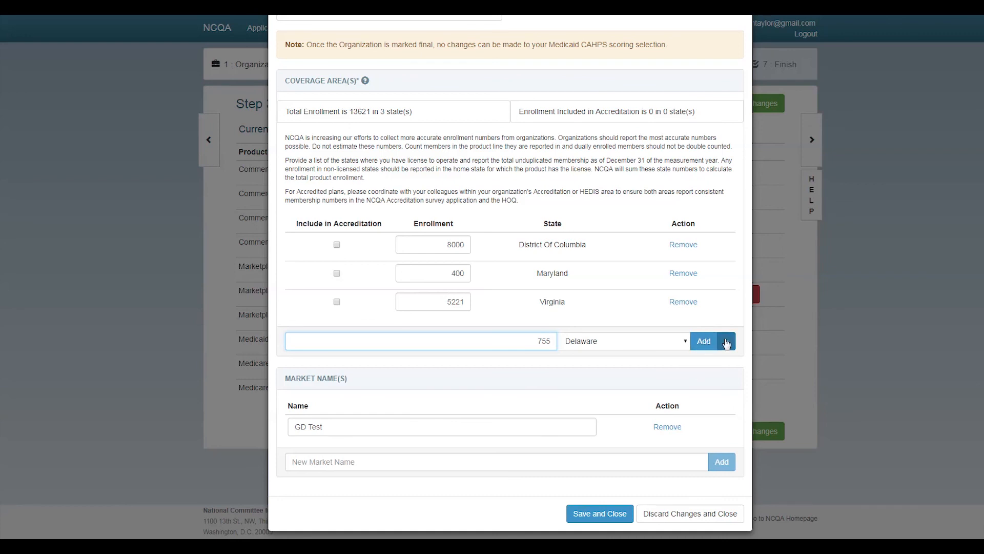
left_click(703, 341)
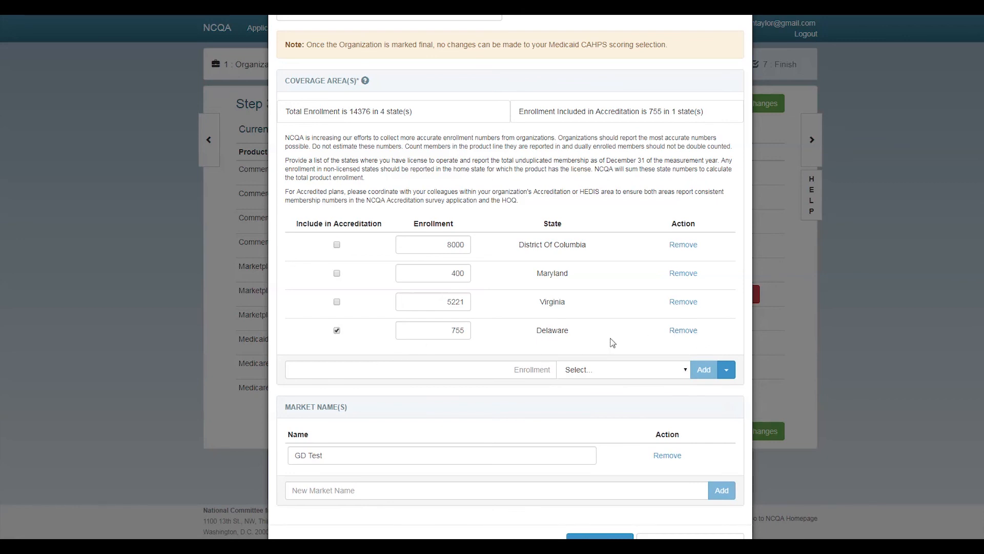
Tick Include in Accreditation for Virginia, Maryland and District of Columbia
left_click(337, 302)
left_click(338, 274)
left_click(337, 245)
scroll(512, 394, "down", 1)
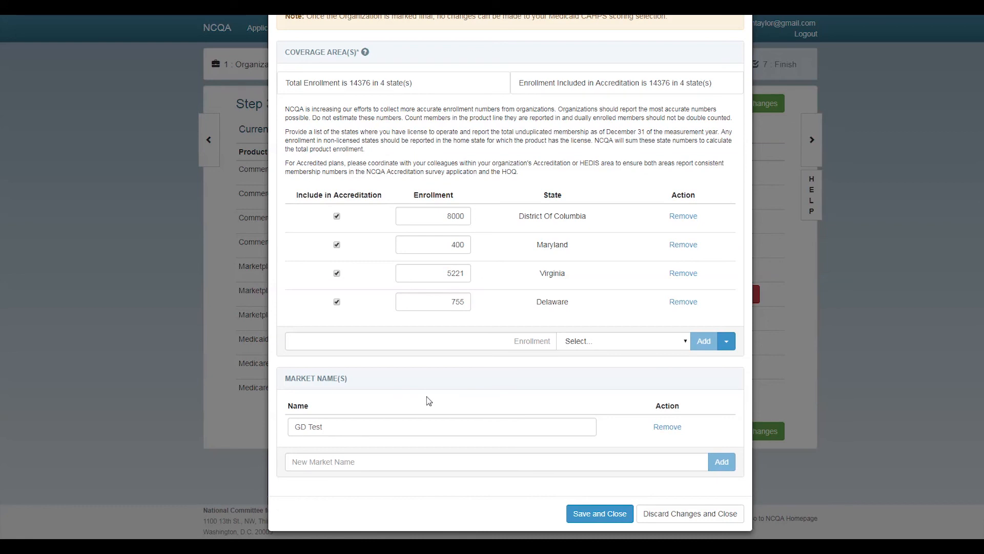
Replace the GD Test market name with Testing Names
left_click(563, 426)
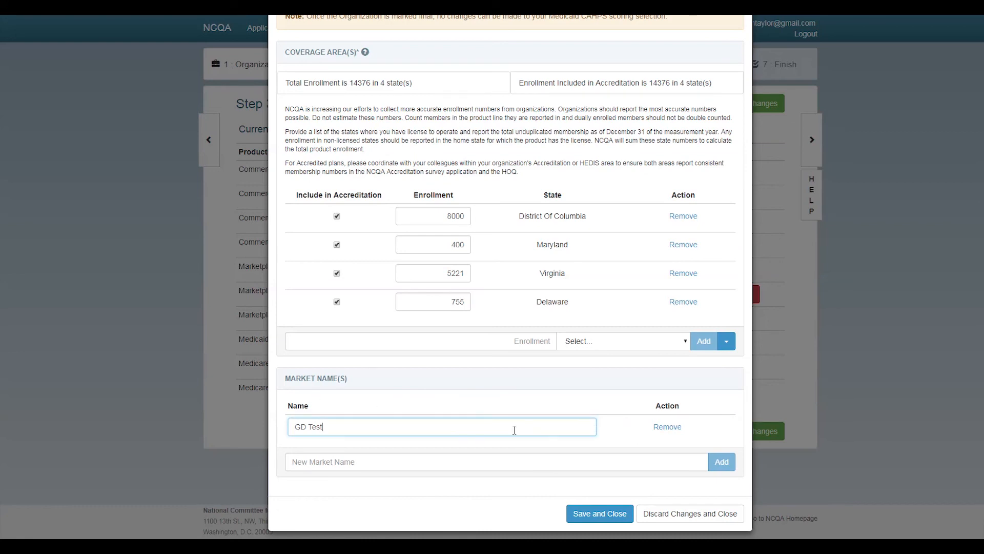
left_click(444, 465)
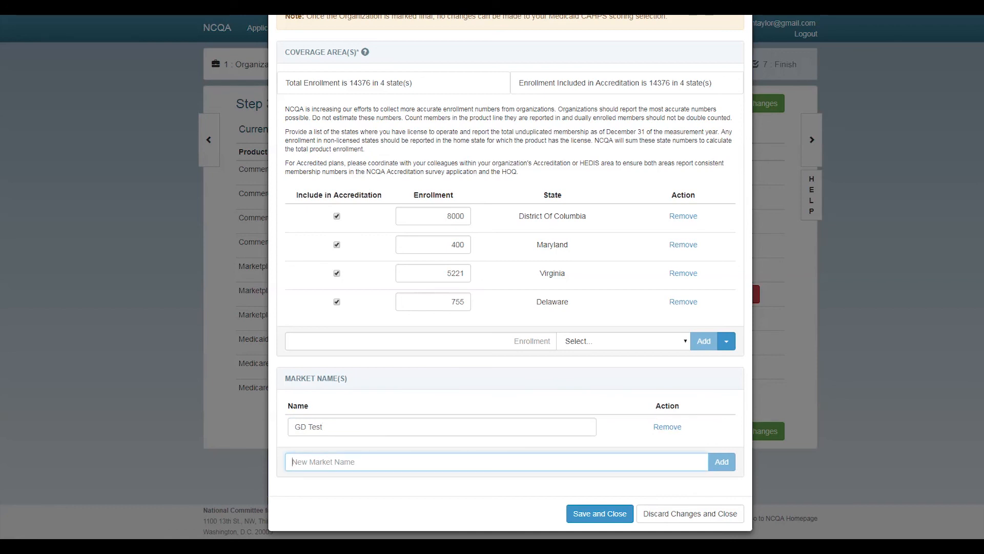
type("Testing Names")
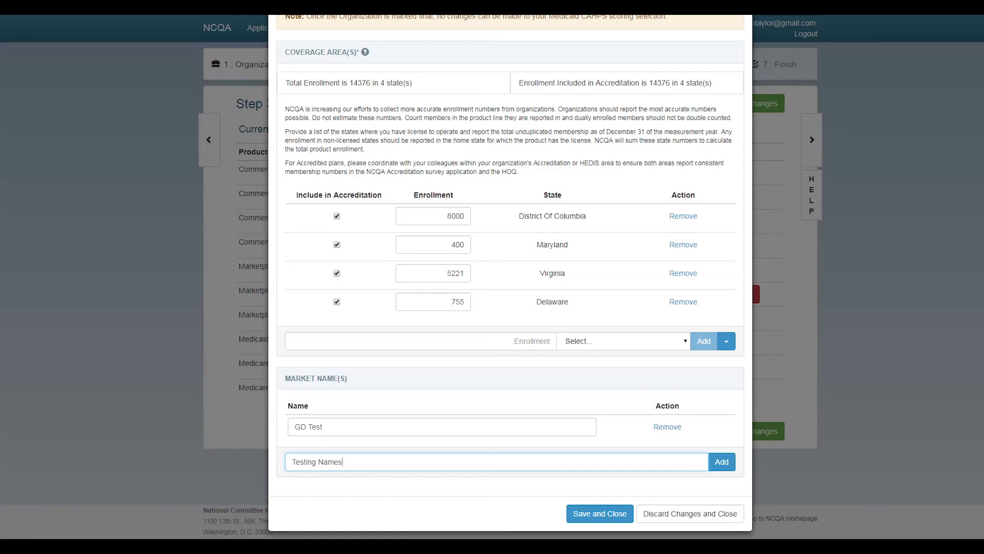
left_click(722, 461)
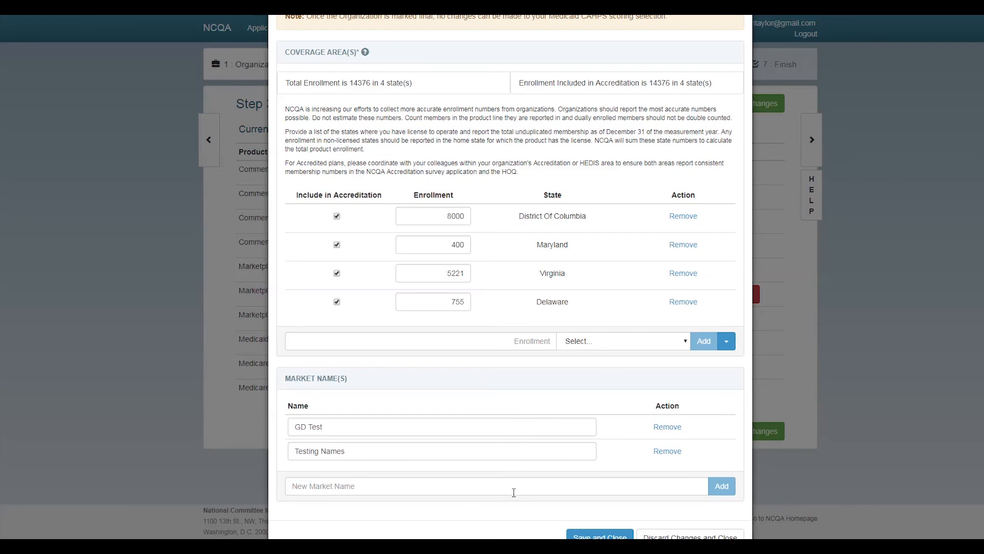
left_click(670, 429)
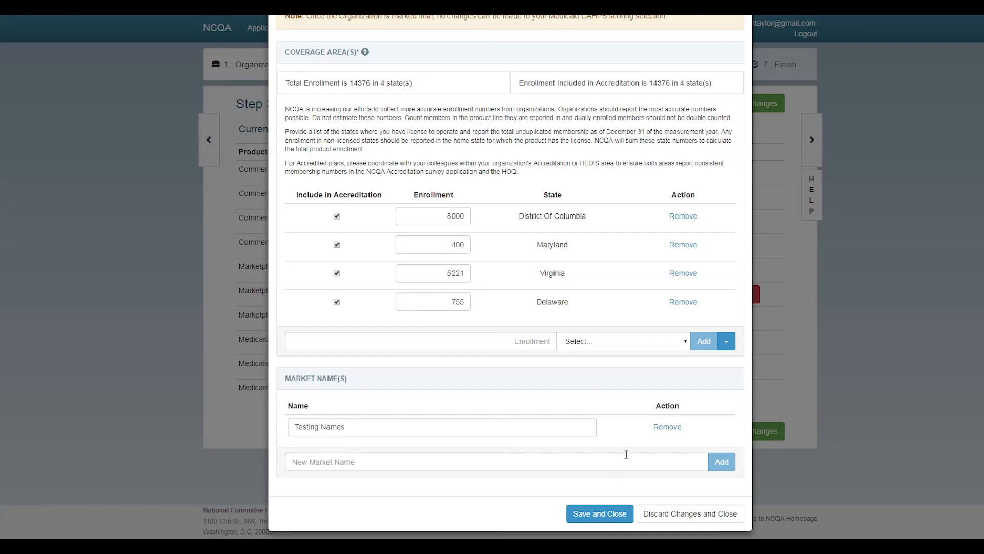
Save and close the Medicaid HMO product with its 14376 total enrollment
scroll(603, 450, "up", 4)
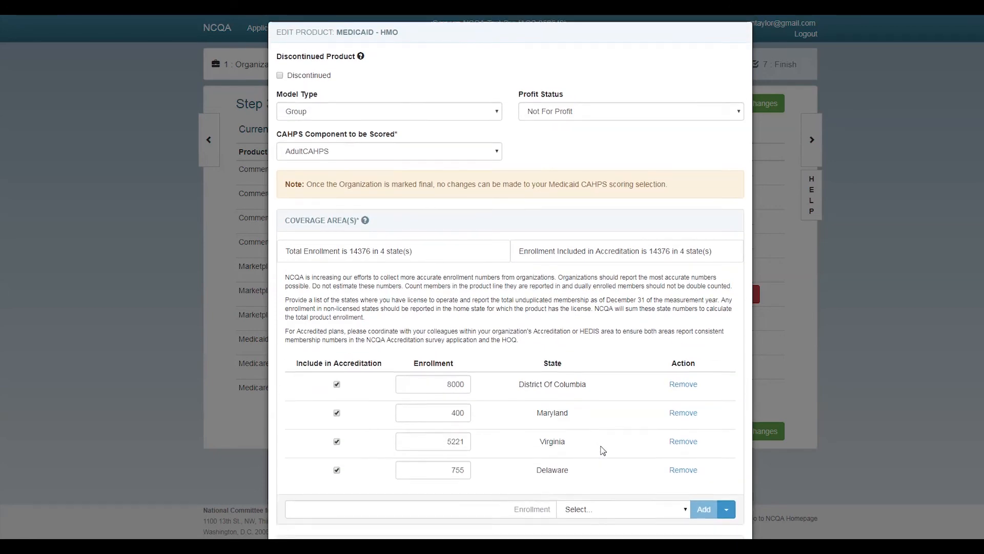
scroll(602, 450, "down", 2)
scroll(620, 502, "down", 2)
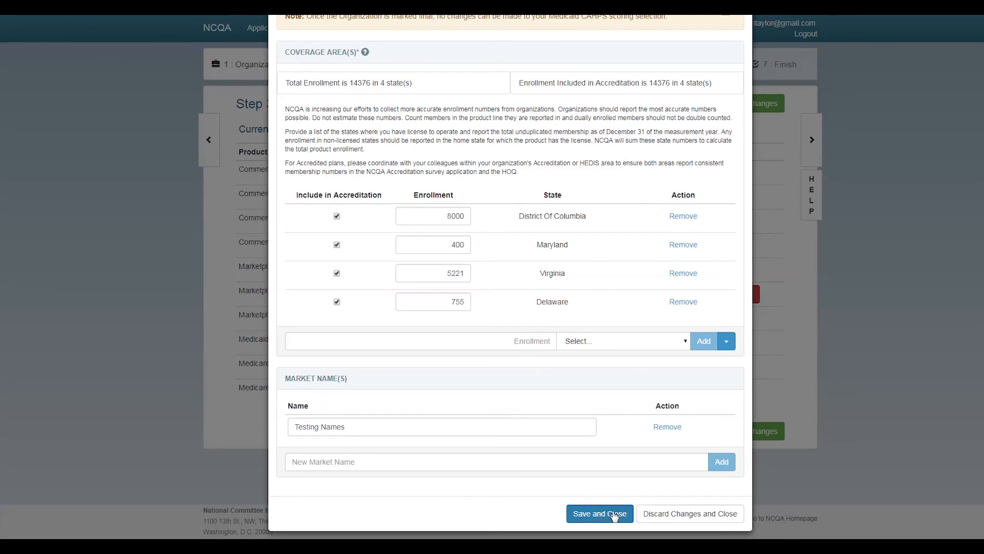
left_click(606, 515)
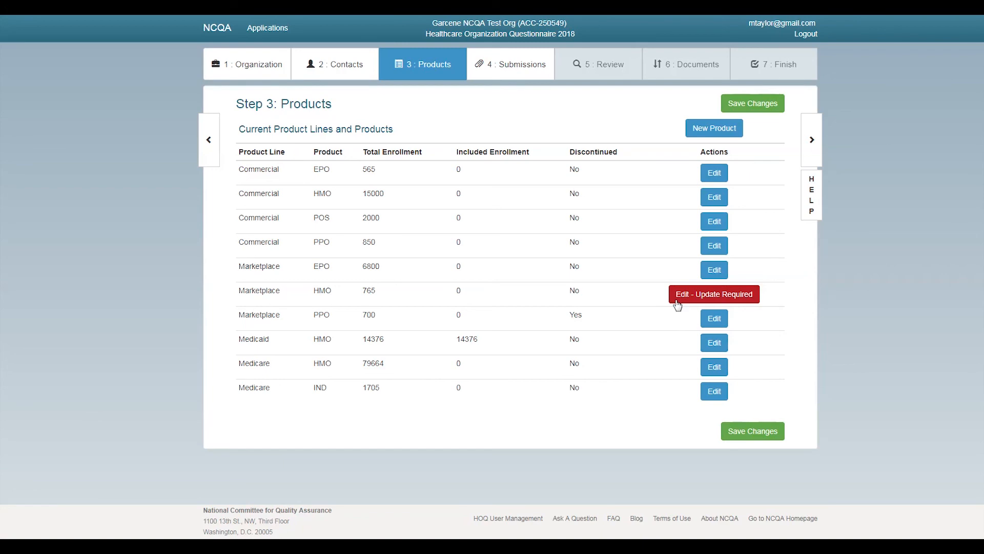
Open the Marketplace HMO product and answer Yes to the June 1, 2017 over-500 question
left_click(701, 295)
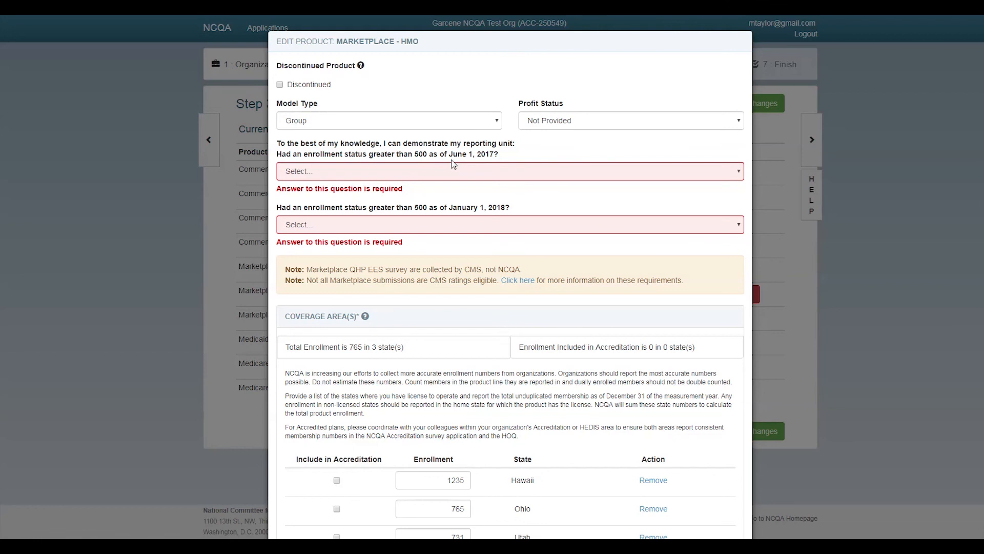
left_click(468, 176)
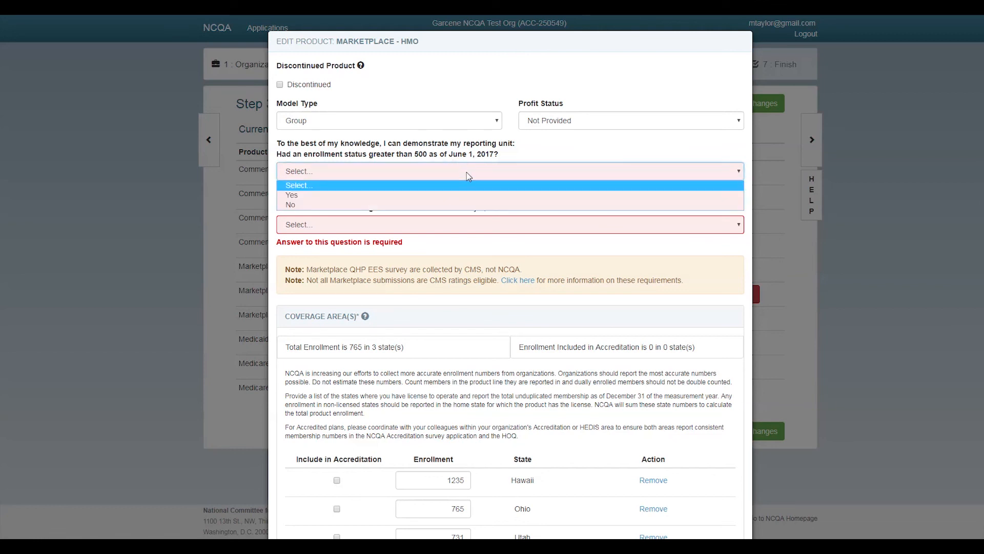
left_click(456, 196)
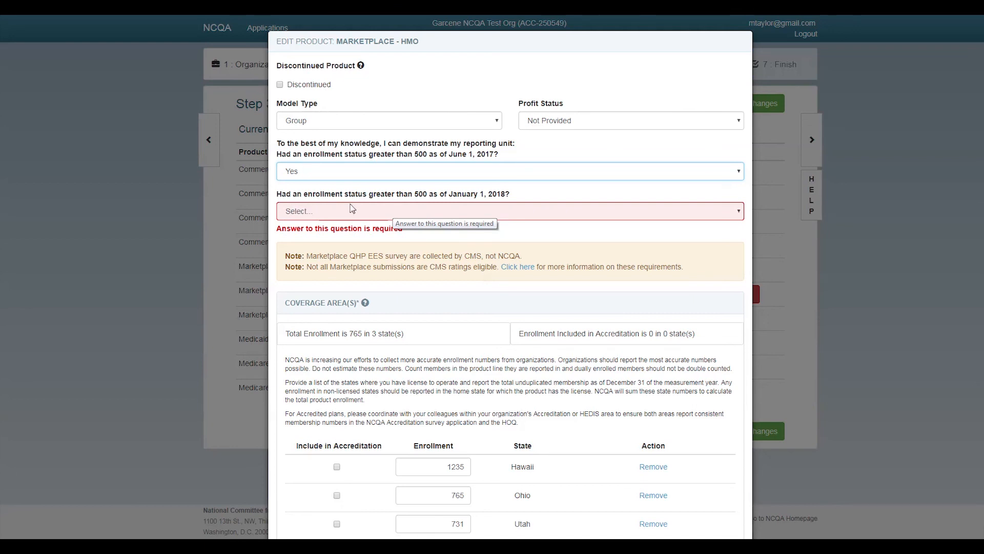
Answer Yes to the January 1, 2018 enrollment-over-500 question
left_click(500, 213)
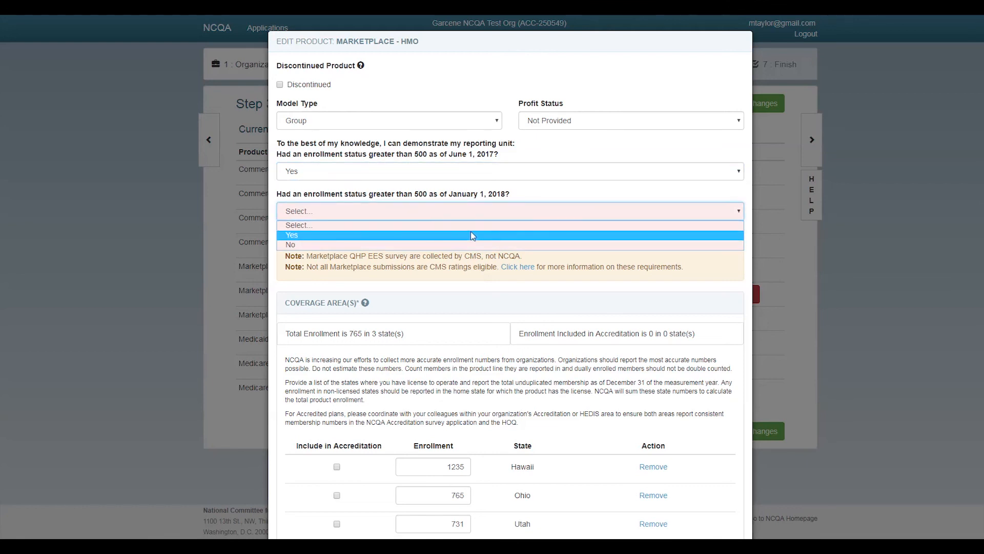
left_click(471, 232)
left_click(476, 213)
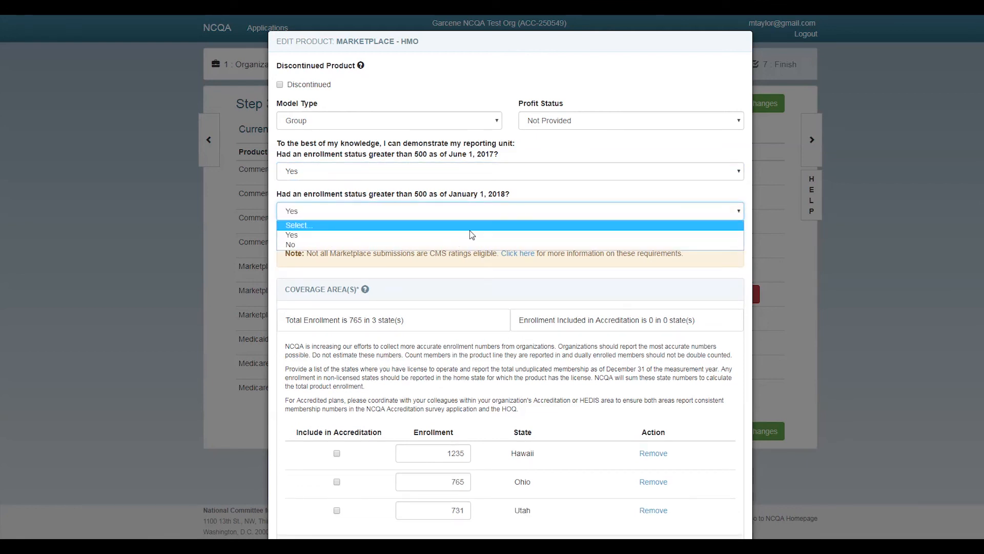
left_click(468, 244)
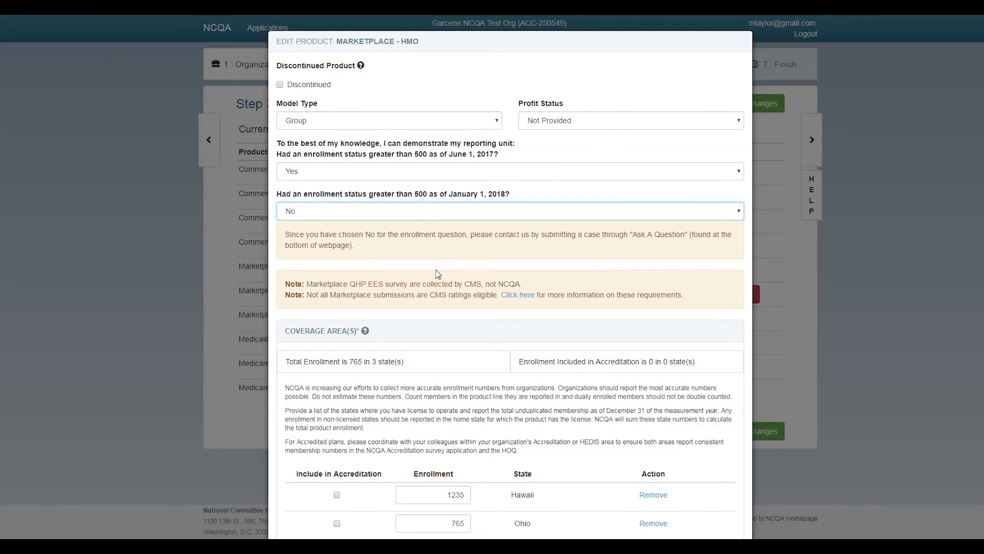
left_click(489, 212)
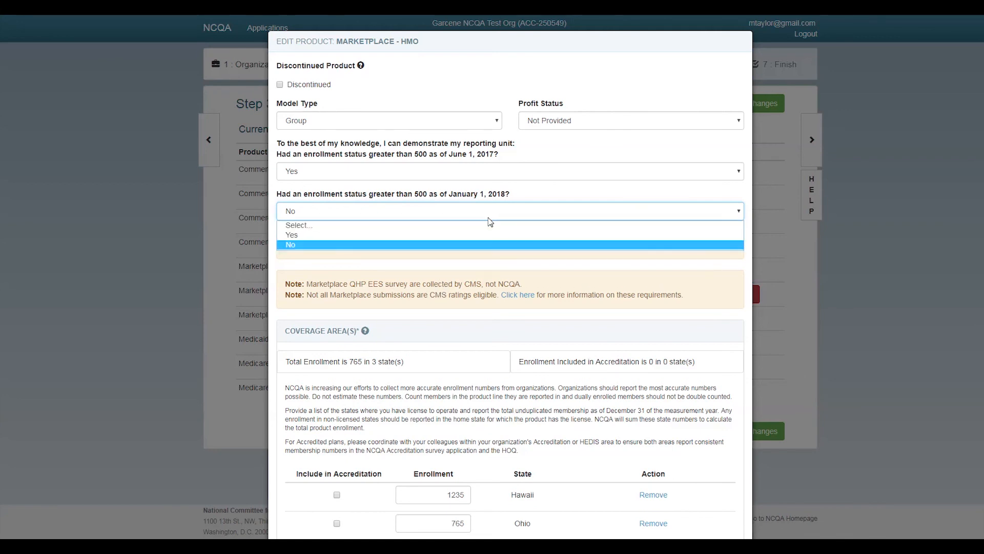
left_click(488, 236)
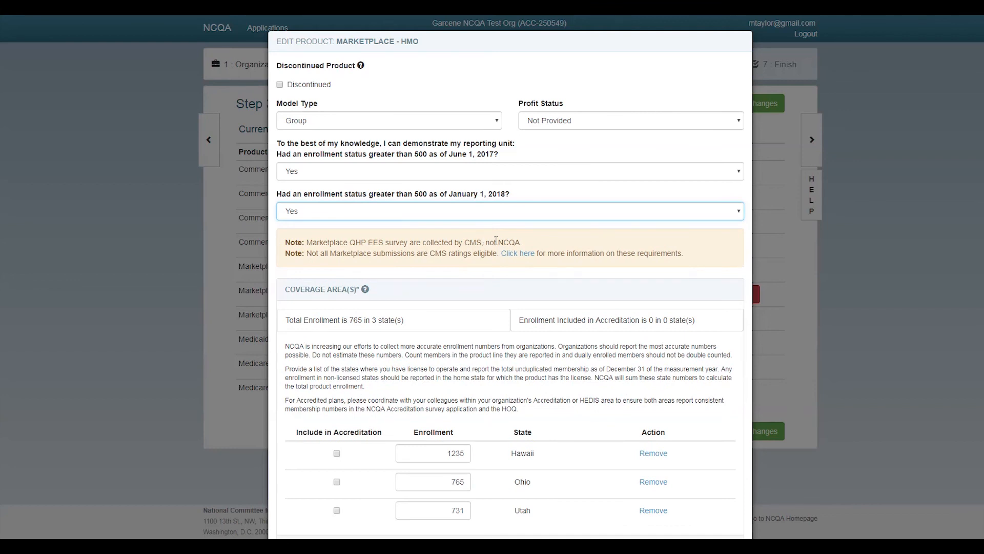
left_click(483, 277)
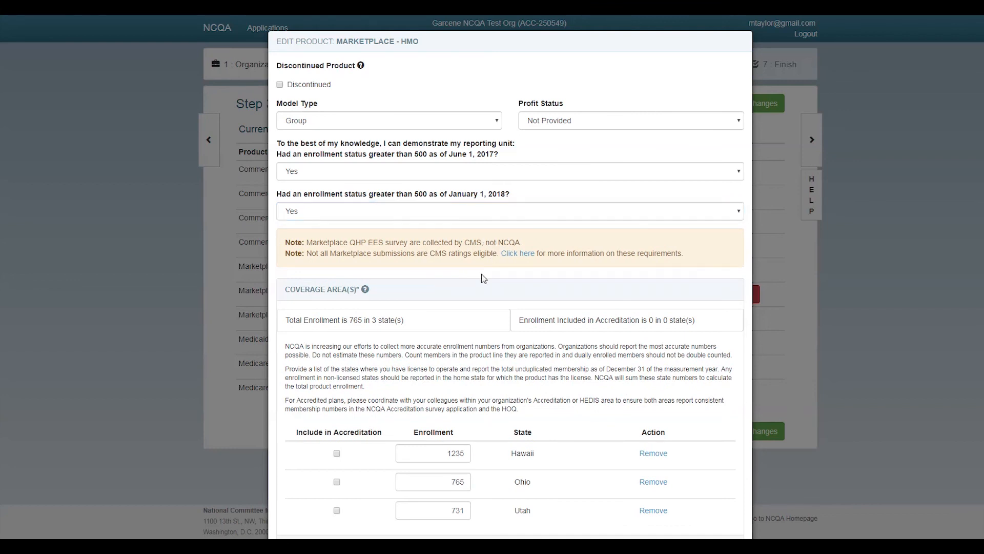
Change Marketplace HMO enrollments to 2000 Hawaii, 865 Ohio and 631 Utah
scroll(483, 277, "down", 2)
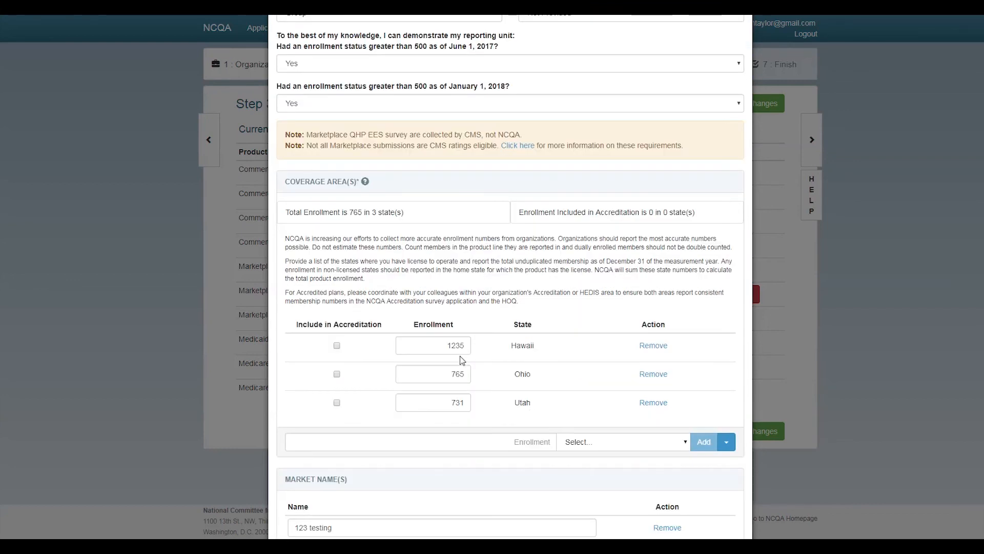
left_click_drag(445, 345, 464, 344)
type("2000")
left_click(450, 377)
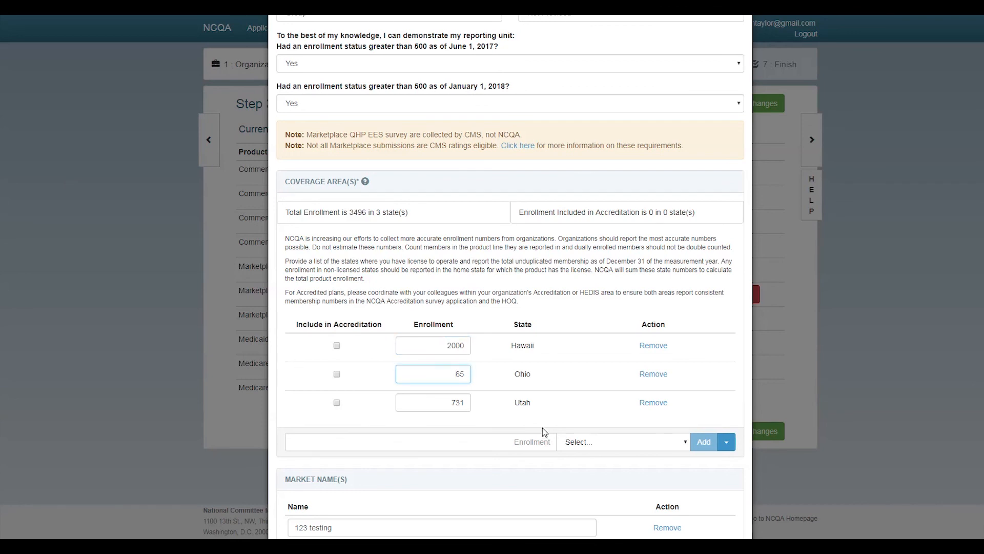
type("8")
left_click(452, 403)
key("Delete")
type("6")
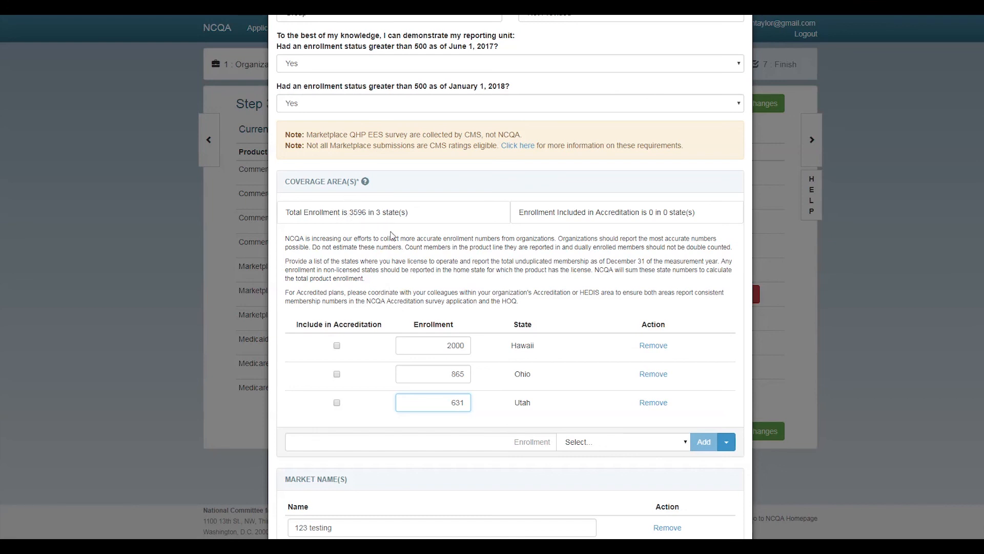
Save the Marketplace HMO product, totalling 3496, and open Medicare HMO for editing
scroll(501, 315, "down", 2)
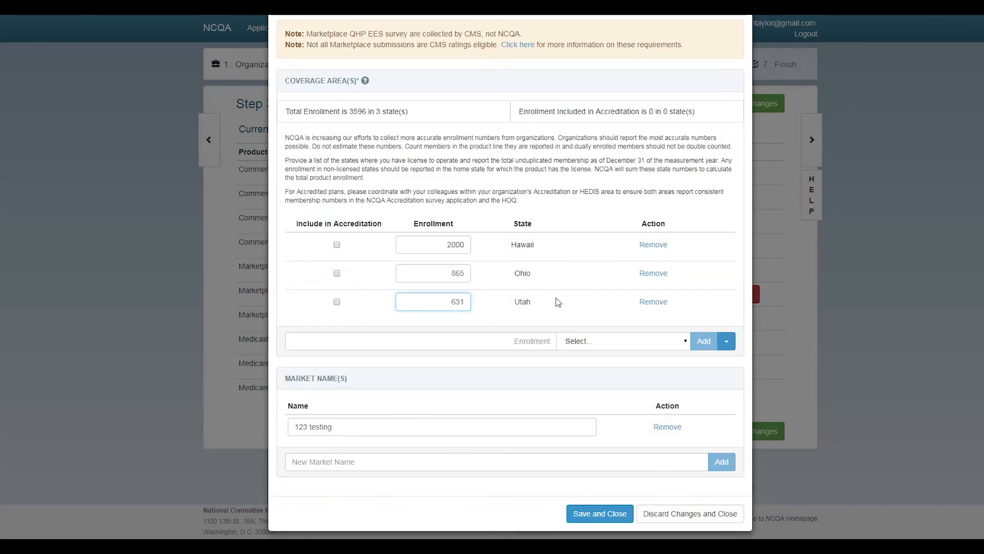
left_click(592, 512)
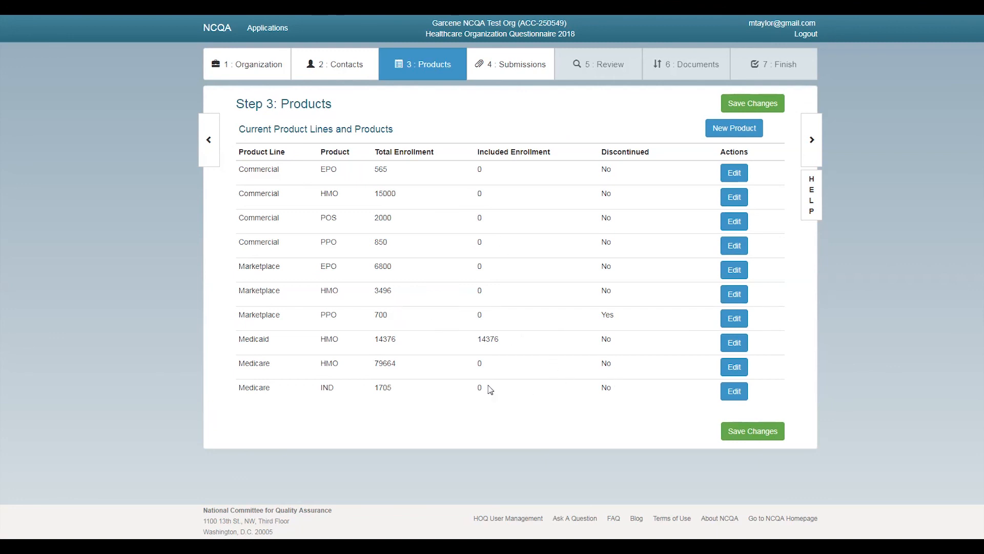
left_click(736, 375)
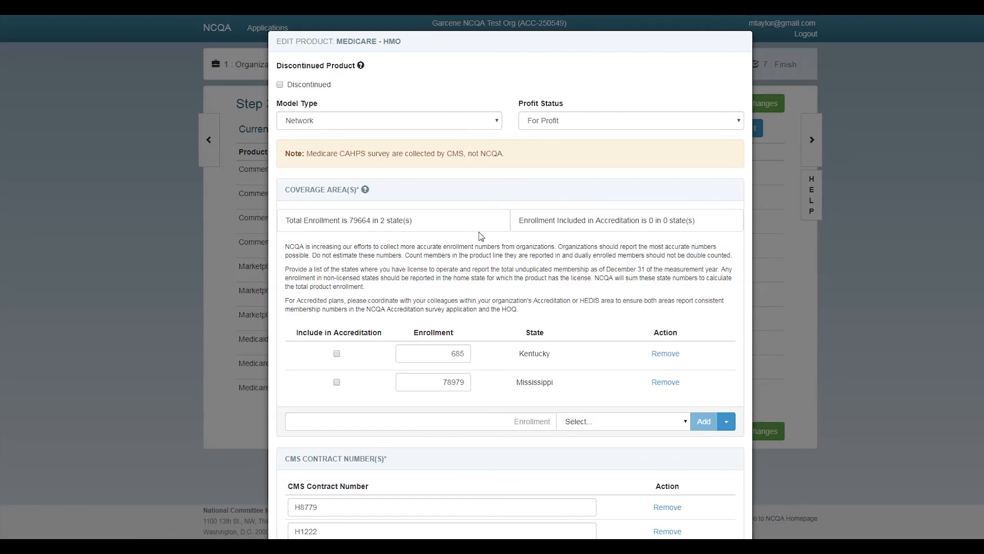
Change the Medicare HMO enrollments to 1685 for Kentucky and 8979 for Mississippi
scroll(476, 243, "down", 1)
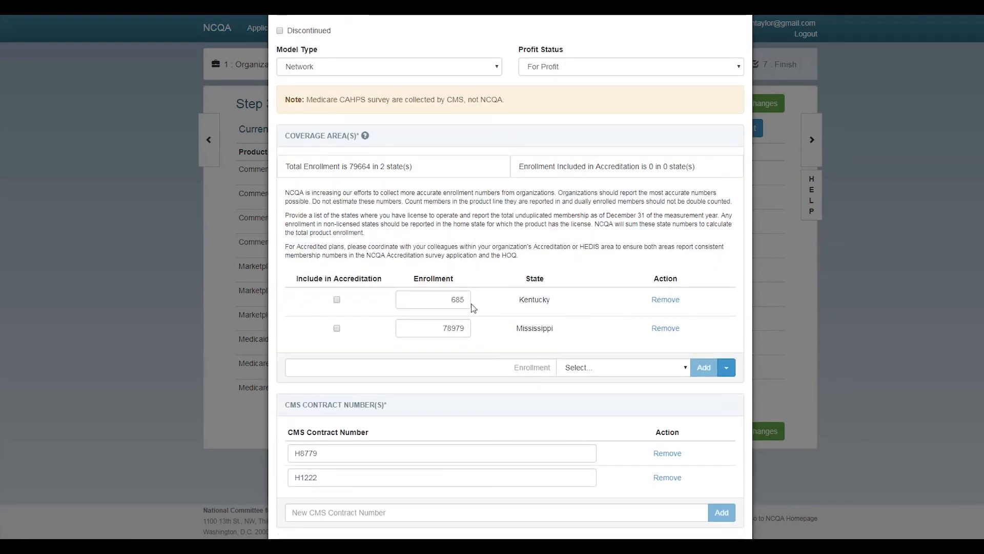
left_click(449, 299)
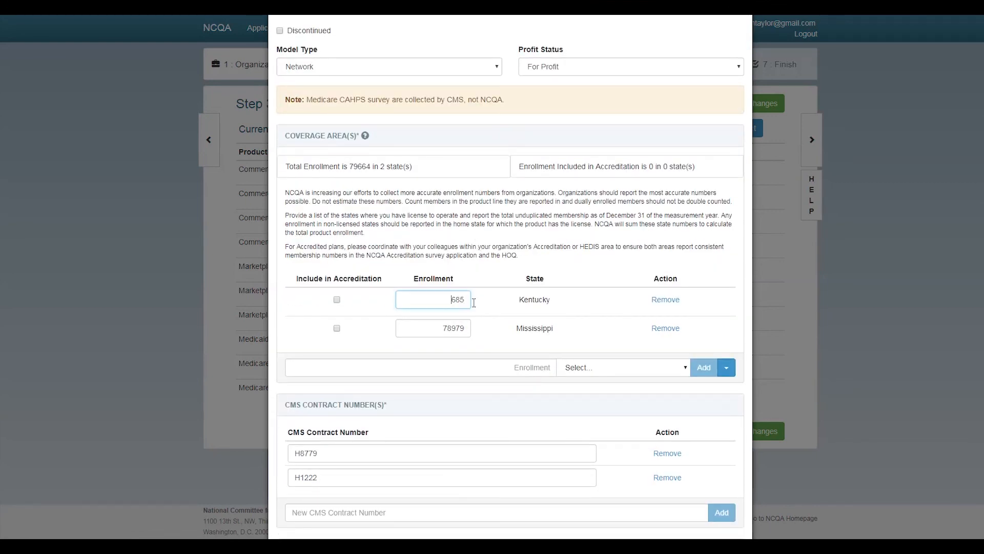
type("1")
left_click(440, 326)
key("Delete")
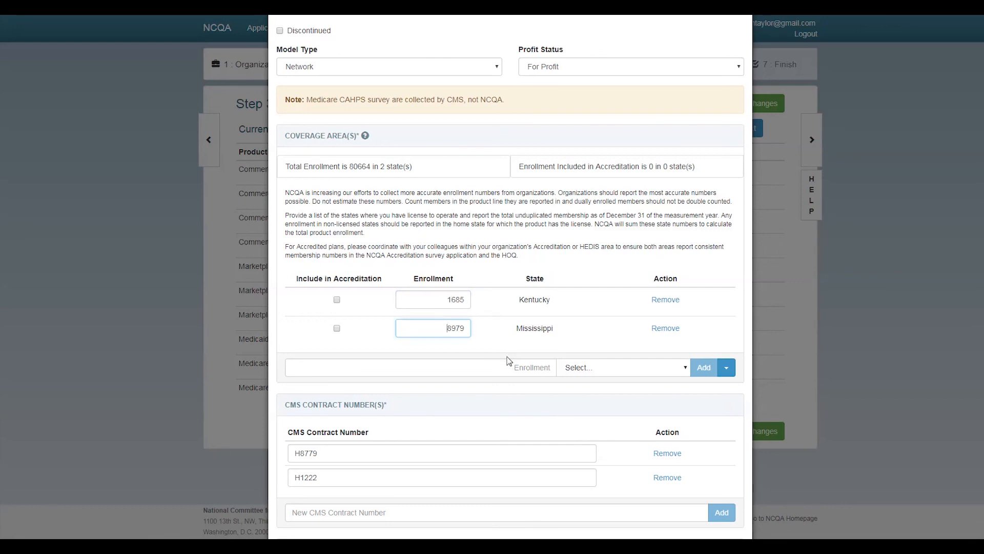
scroll(515, 405, "down", 3)
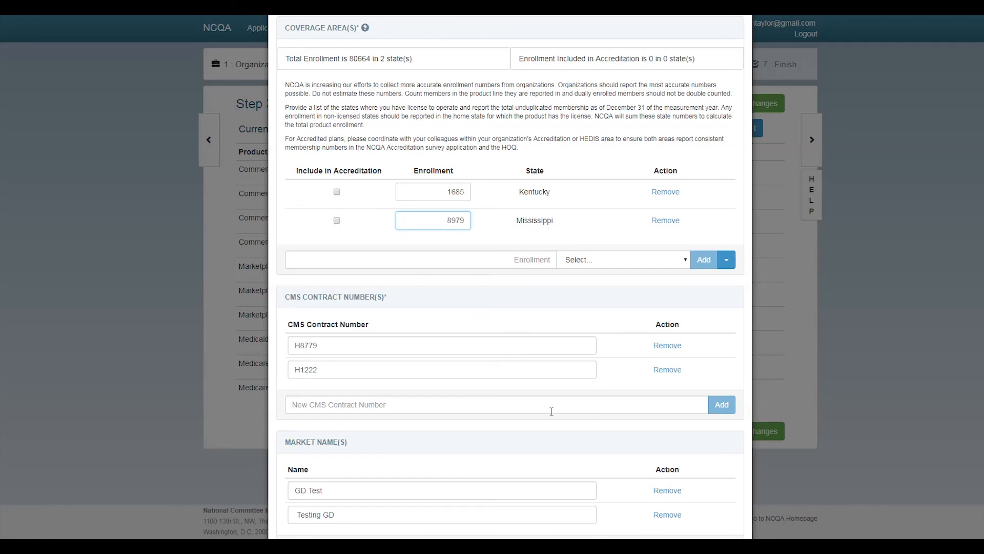
left_click(532, 404)
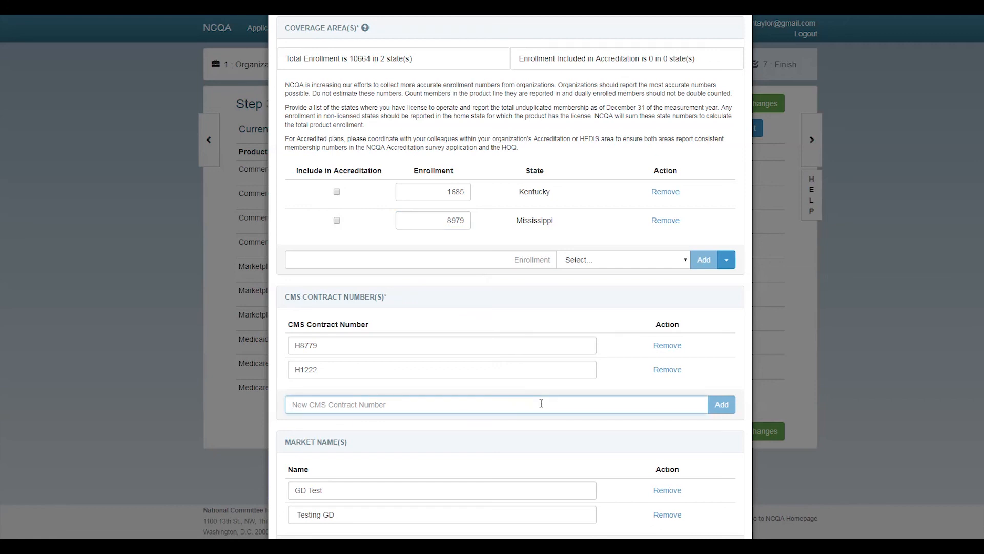
Add H2536 to the Medicare HMO product's CMS contract number list, then review the updated list
type("H")
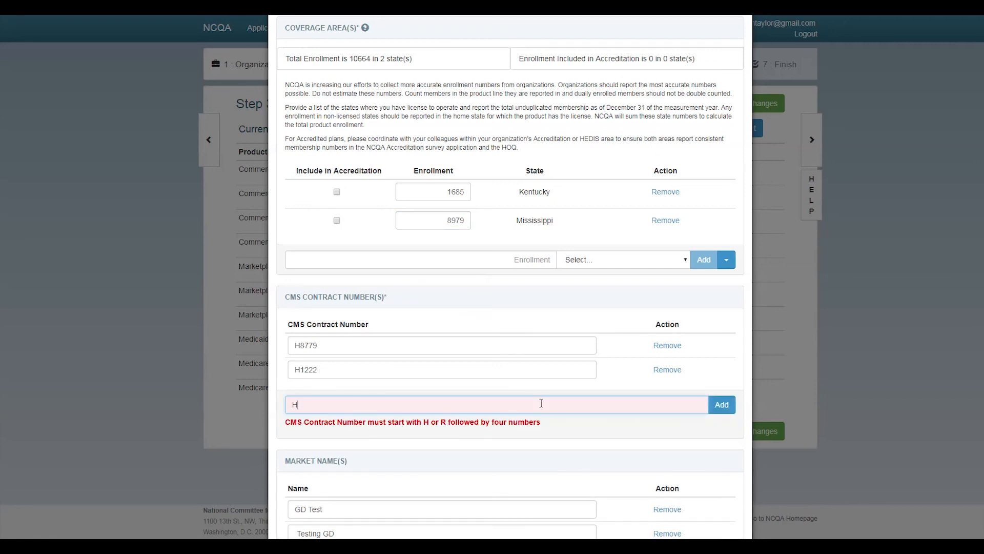
type("2536")
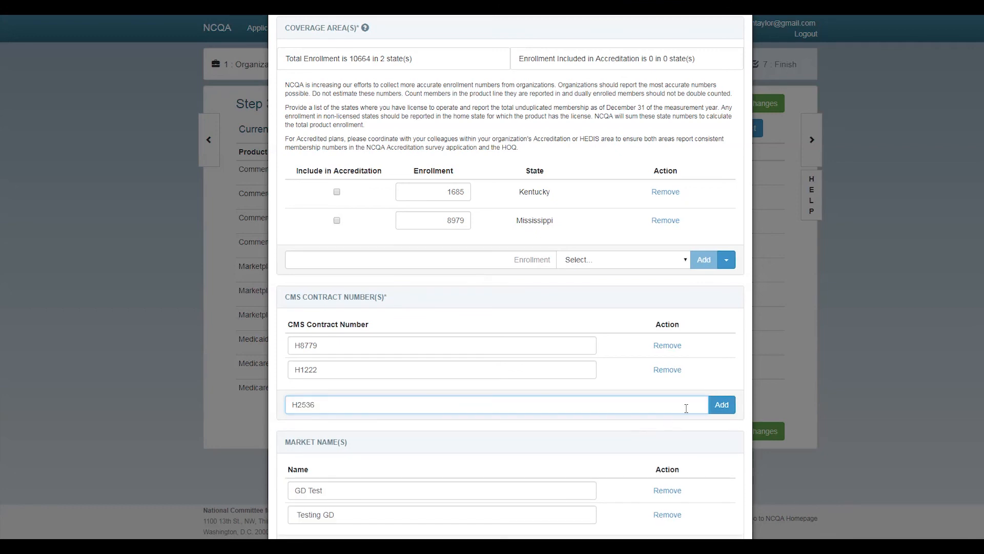
left_click(720, 405)
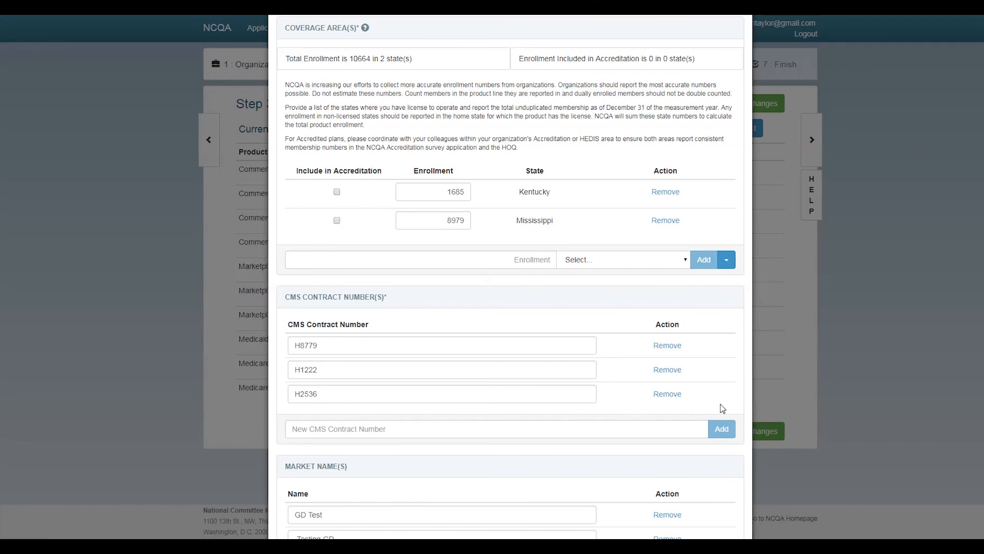
scroll(633, 451, "down", 2)
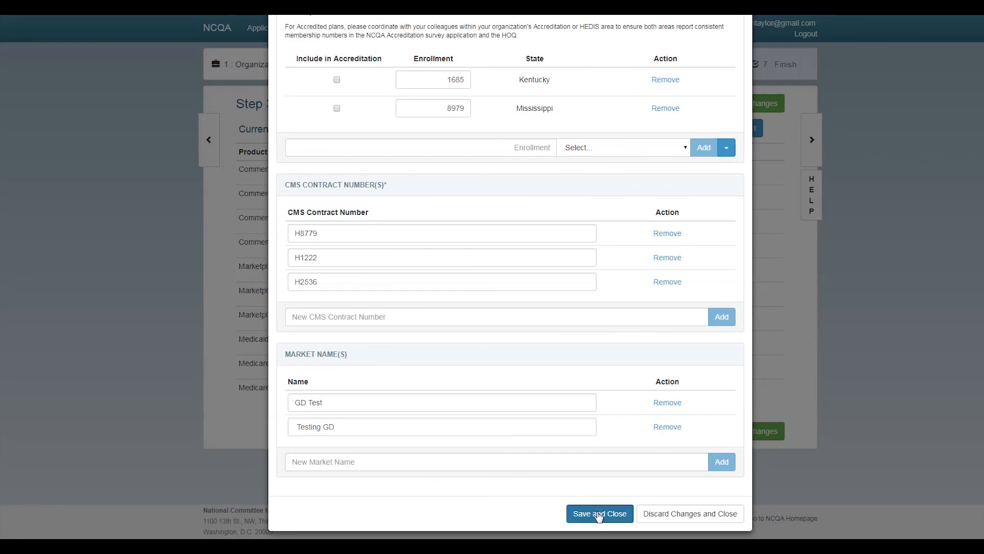
scroll(569, 467, "up", 4)
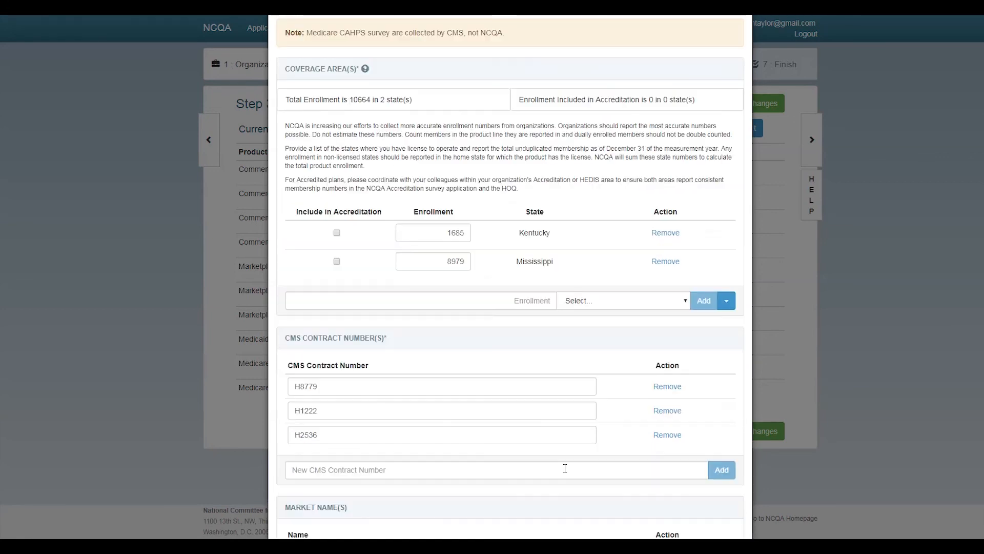
scroll(563, 468, "up", 1)
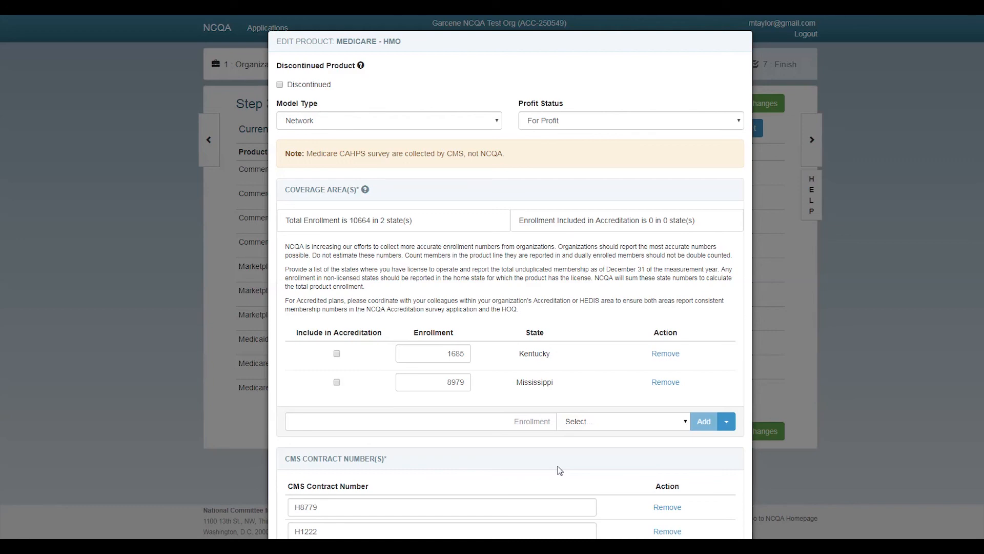
Save the Medicare HMO product changes and open a blank Add Product form
scroll(580, 466, "down", 4)
scroll(586, 388, "down", 1)
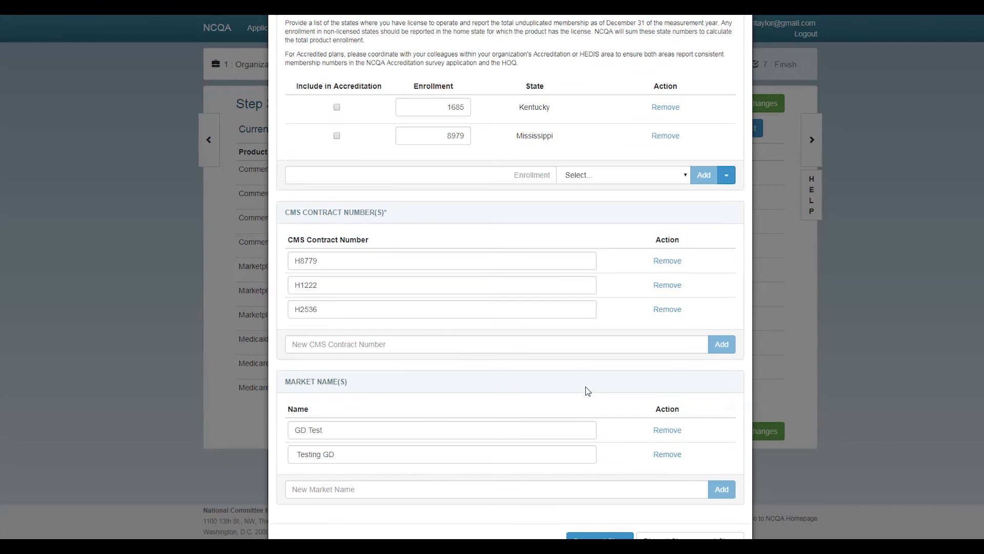
left_click(610, 513)
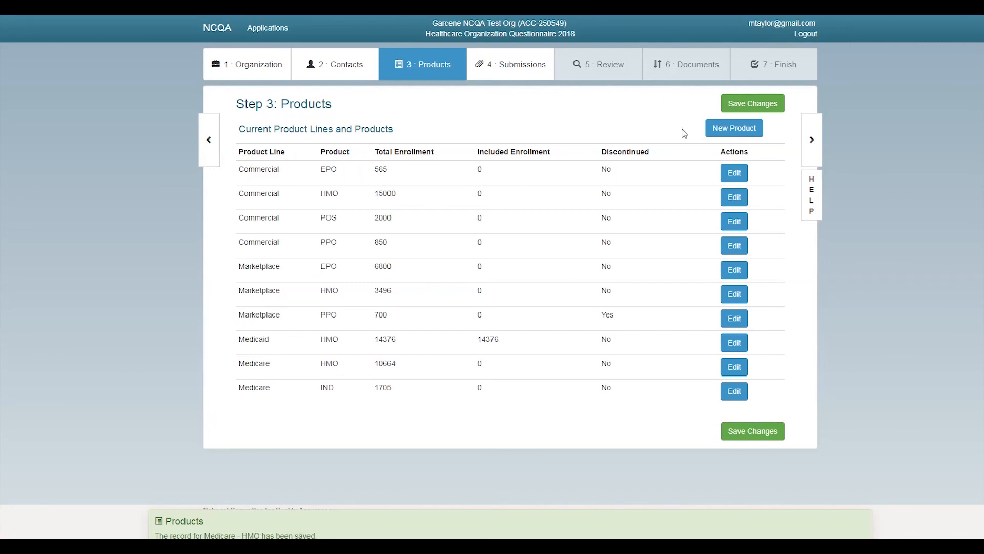
left_click(728, 137)
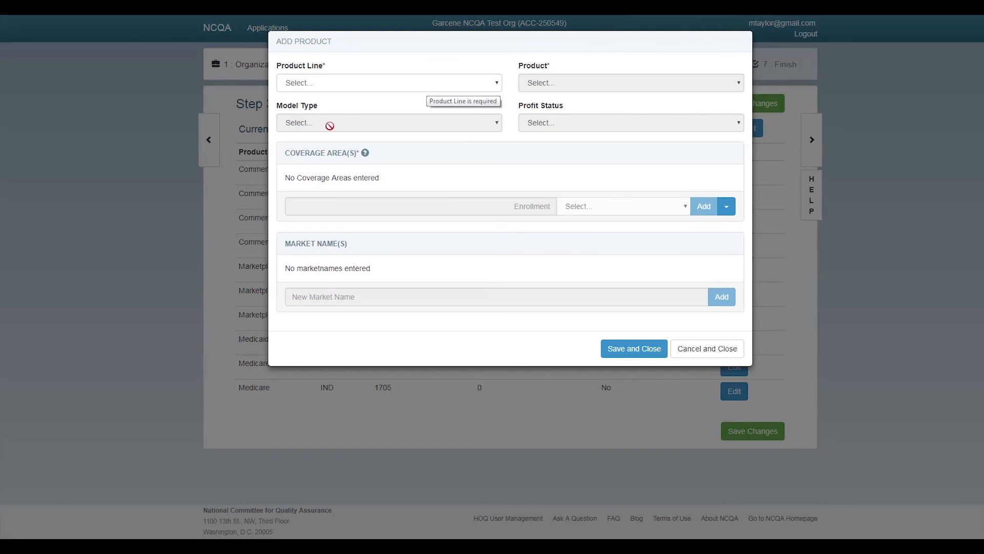
Pick Medicare as the product line, then cancel the new product without saving
left_click(361, 86)
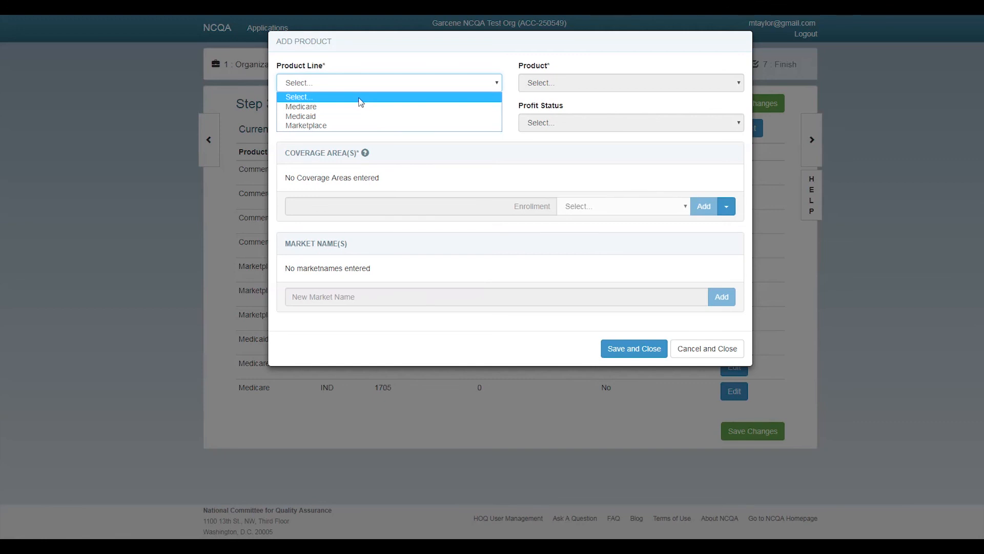
left_click(352, 107)
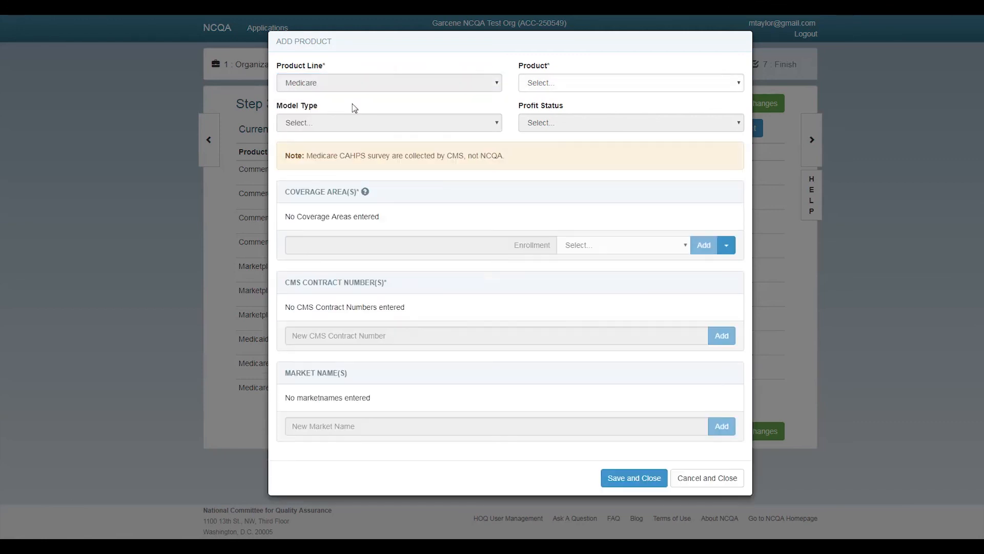
left_click(576, 85)
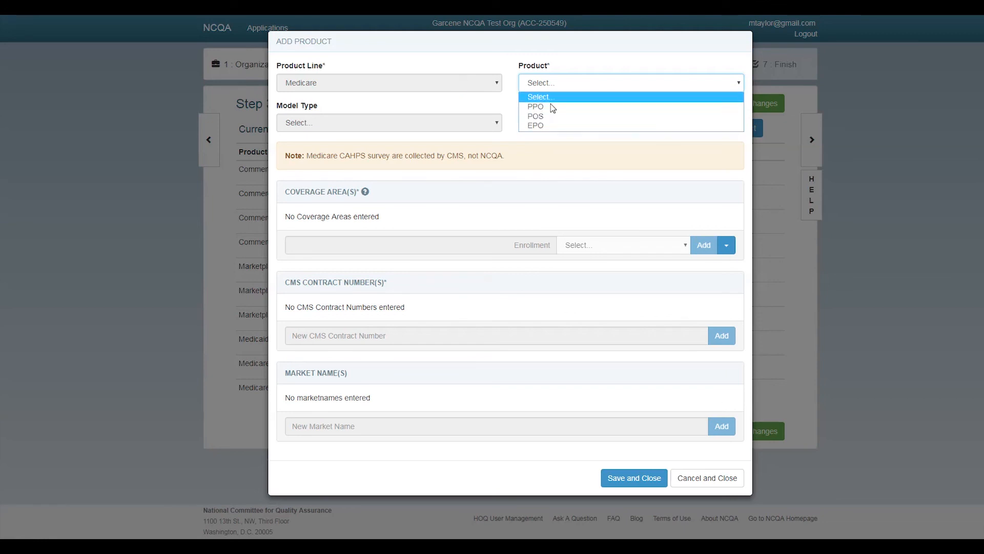
left_click(705, 482)
left_click(705, 482)
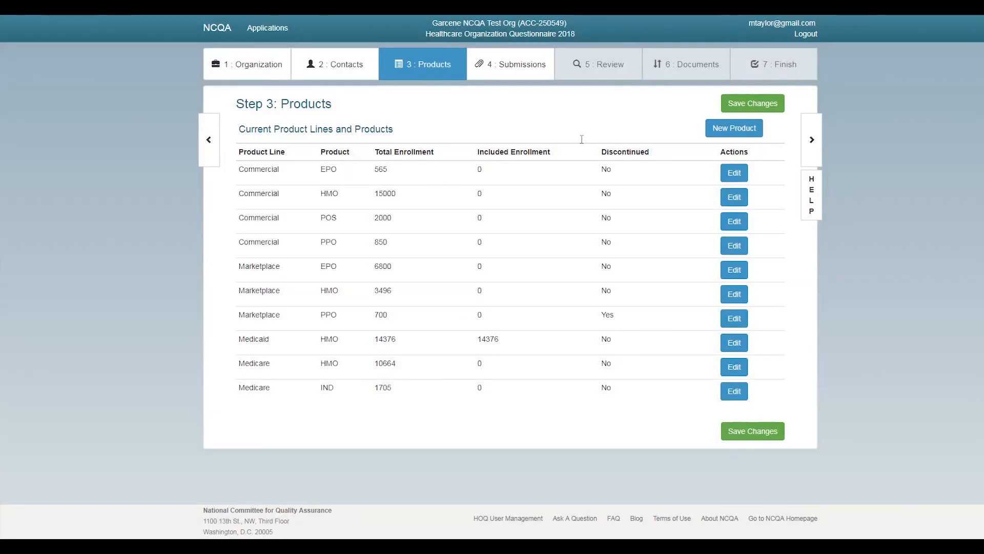
Start a new product with product line Medicaid and product POS
left_click(744, 131)
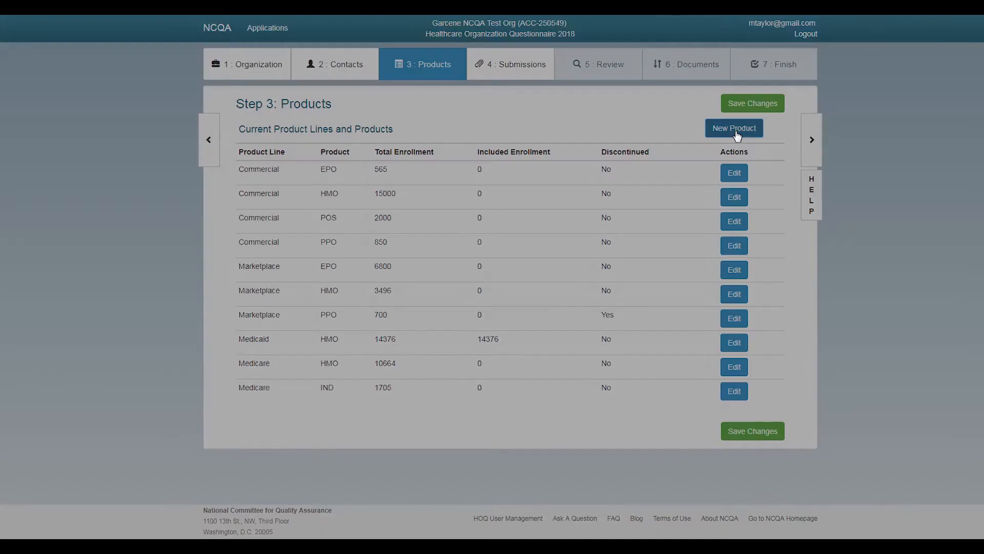
left_click(431, 86)
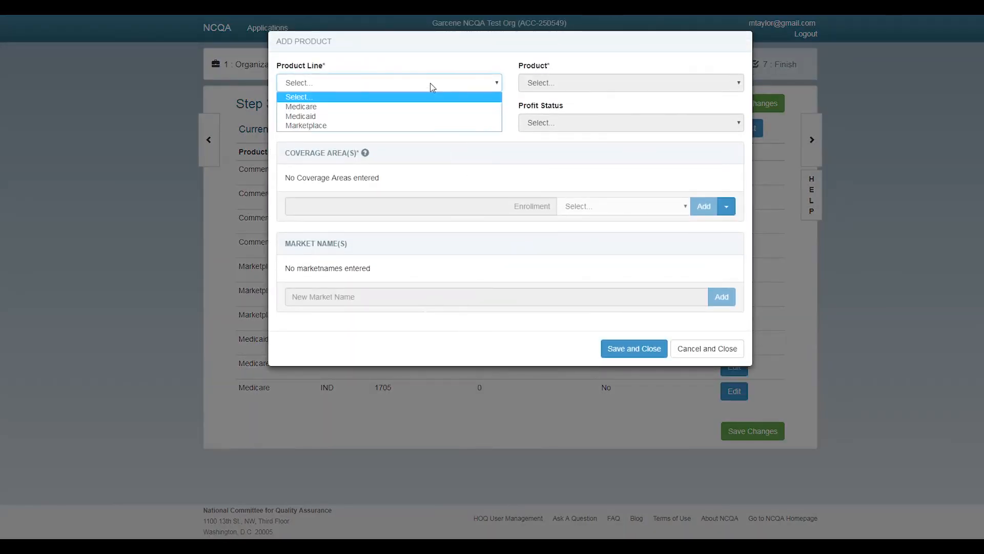
left_click(423, 117)
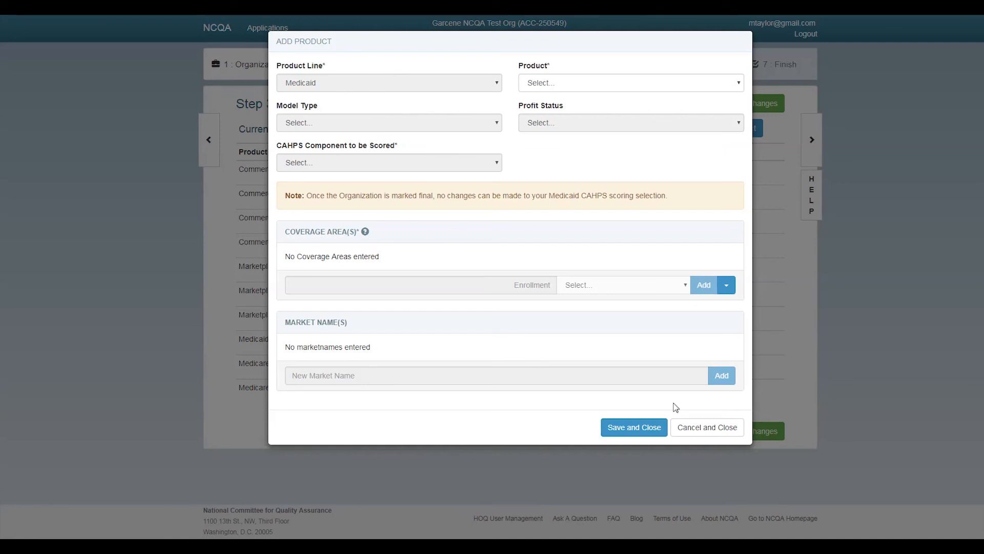
left_click(699, 436)
left_click(573, 87)
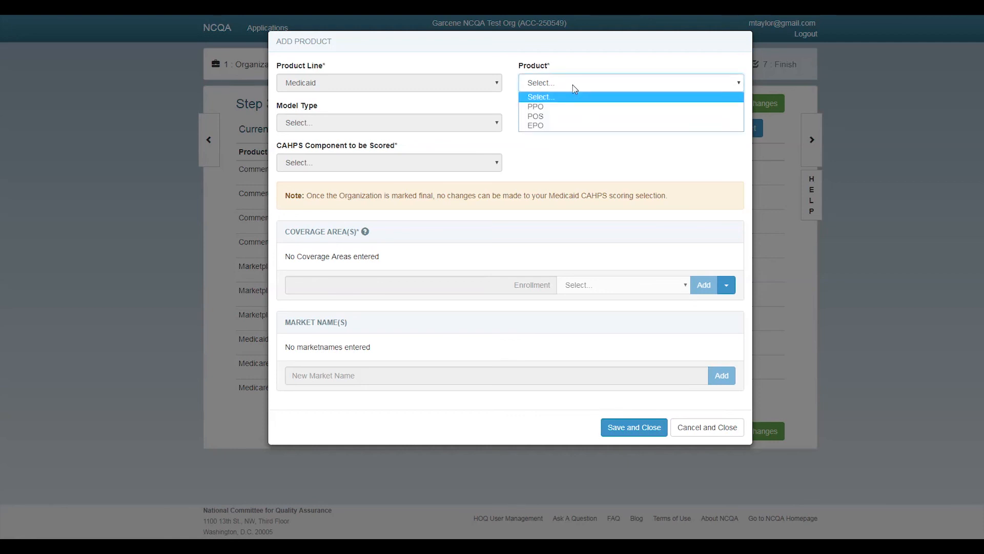
left_click(568, 117)
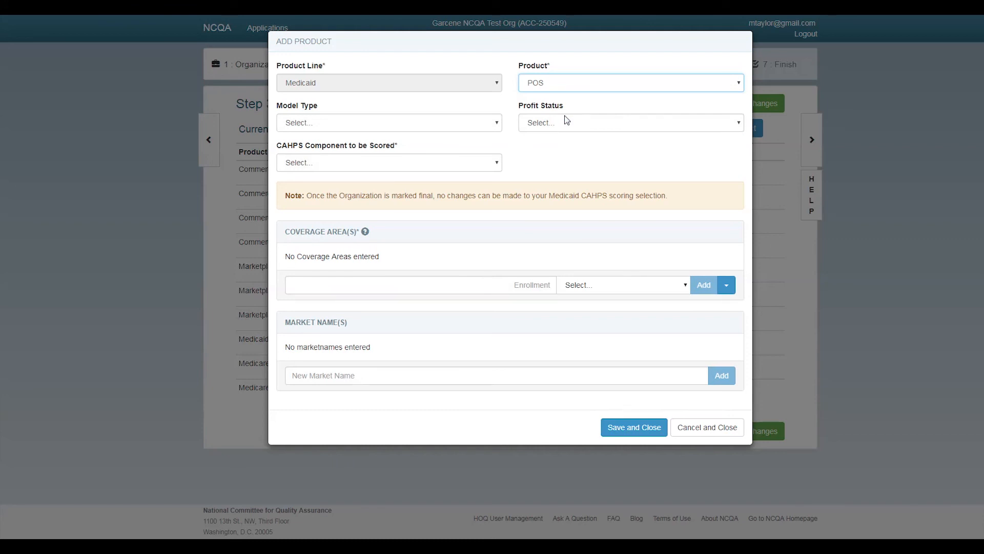
Set model type Network, profit status For Profit, and CAHPS component AdultCAHPS
left_click(442, 128)
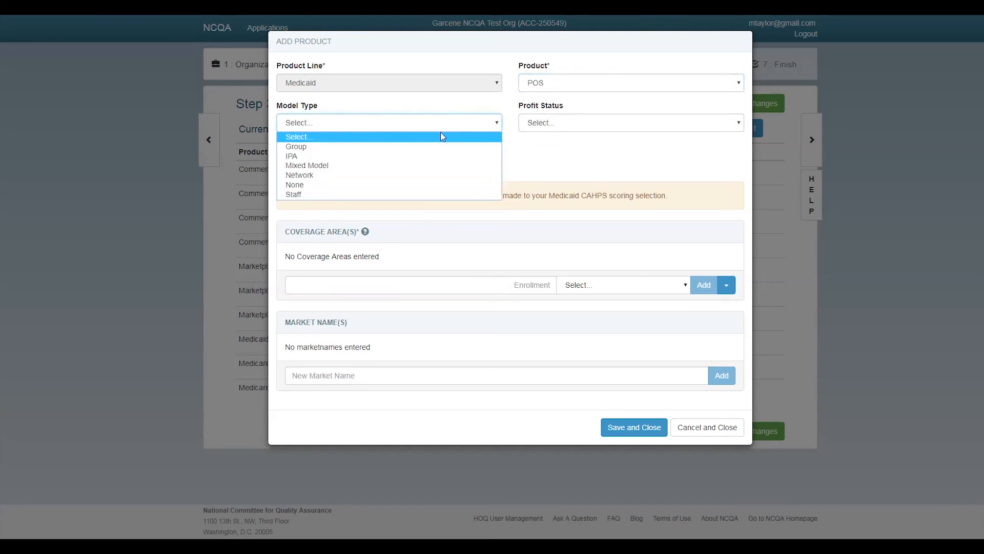
left_click(432, 175)
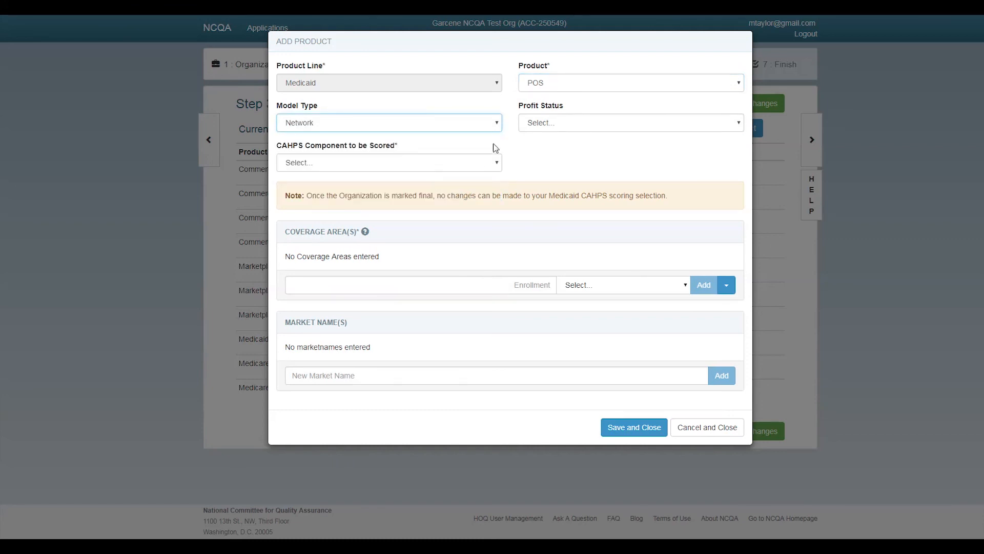
left_click(553, 128)
left_click(547, 147)
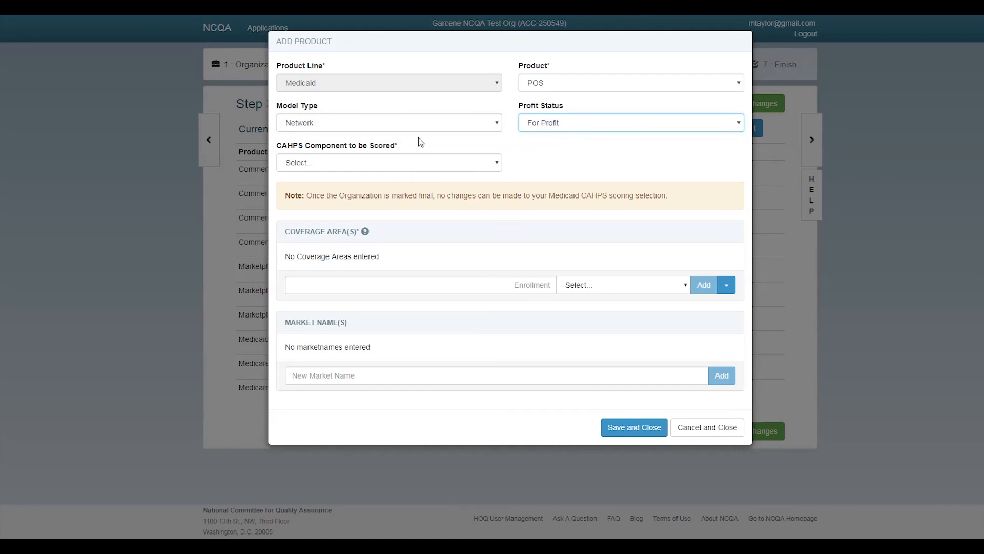
left_click(433, 161)
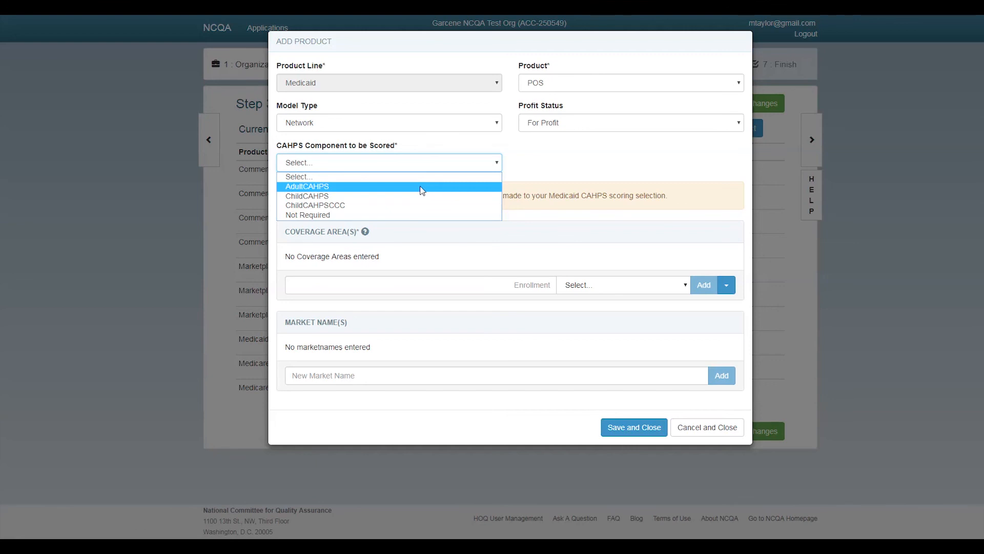
left_click(420, 185)
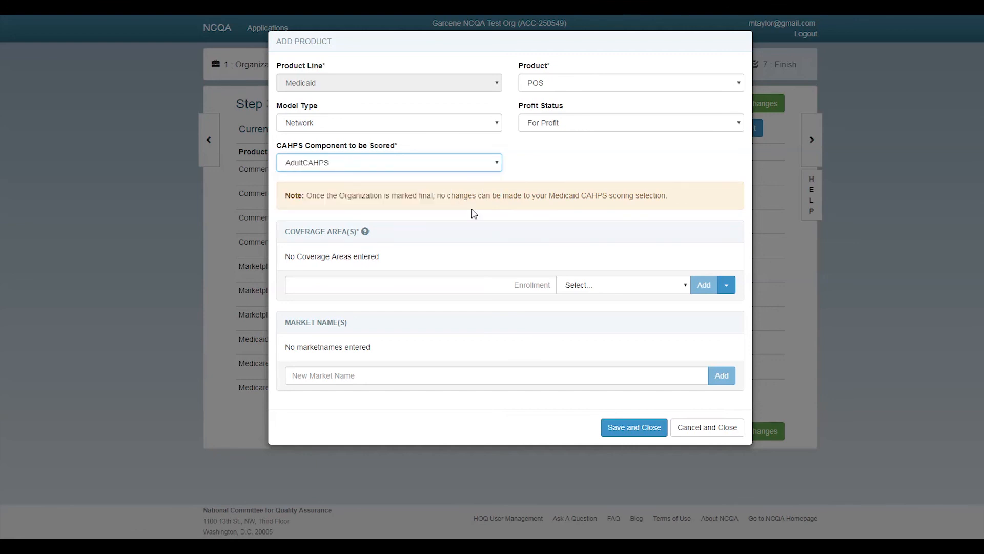
Add District Of Columbia coverage with 500 enrolled members
left_click(583, 292)
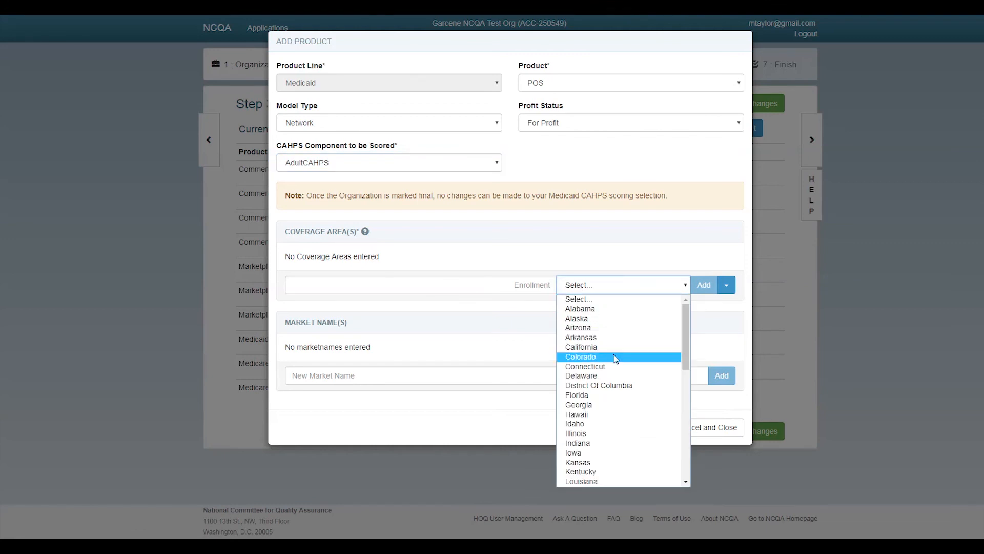
left_click(615, 385)
left_click(514, 282)
type("500")
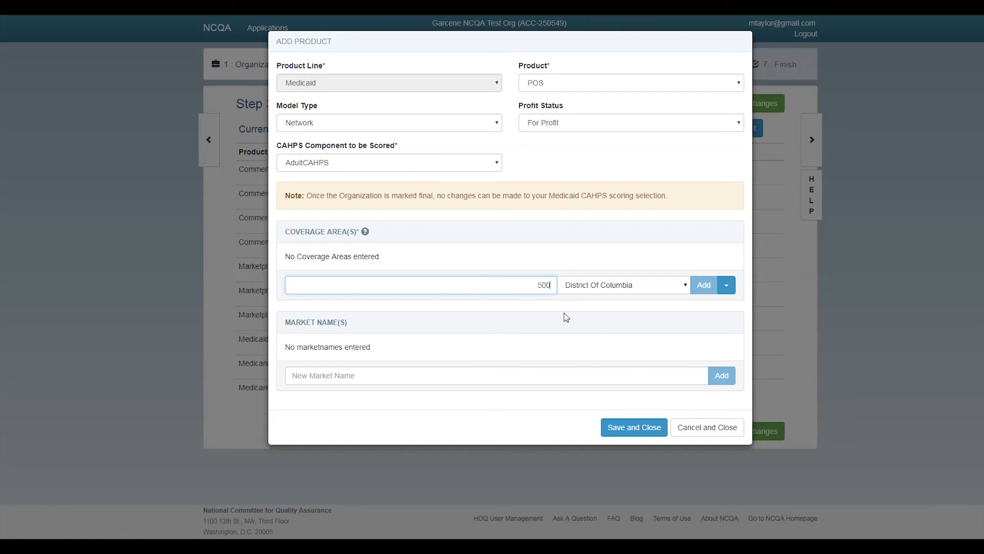
left_click(703, 285)
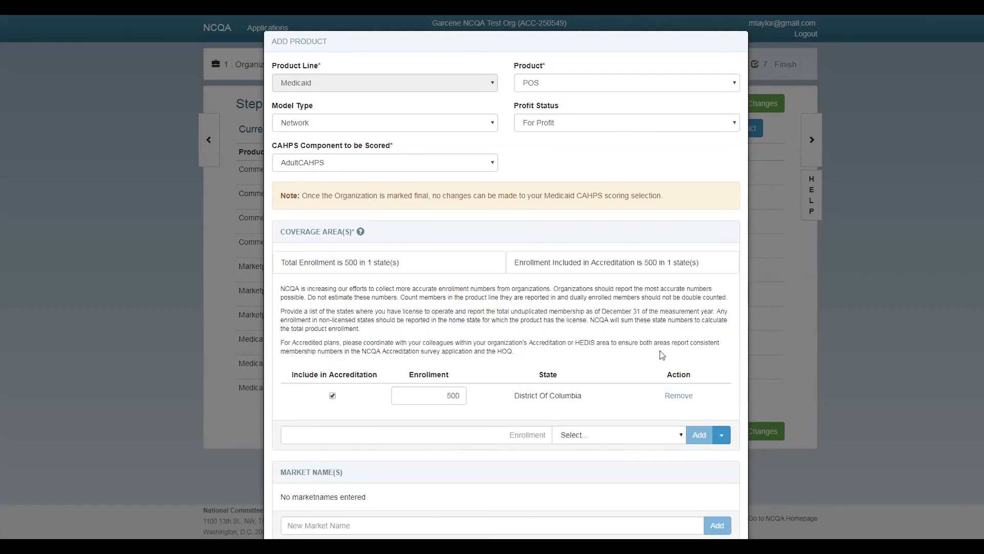
Add Virginia coverage with 1588 enrolled members
scroll(666, 361, "down", 1)
left_click(723, 386)
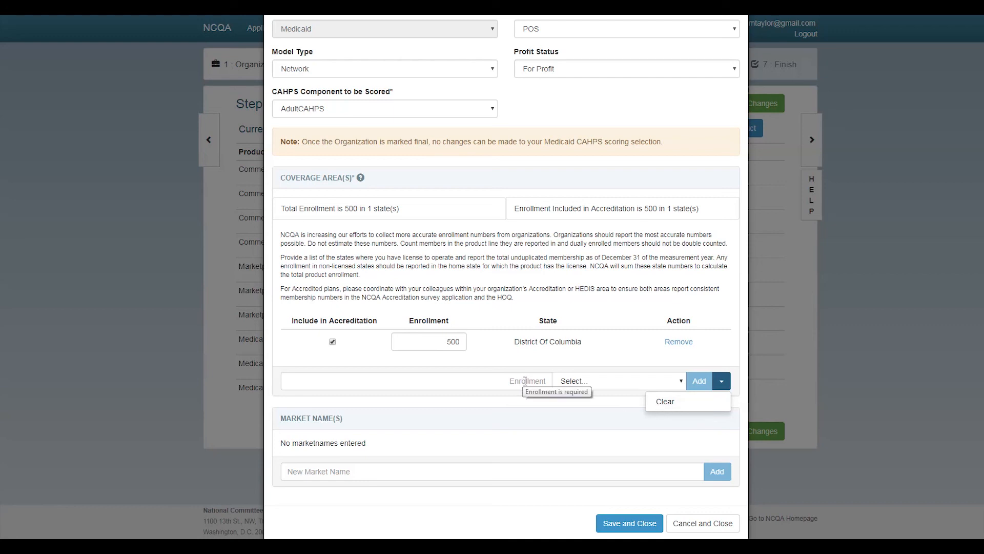
left_click(584, 386)
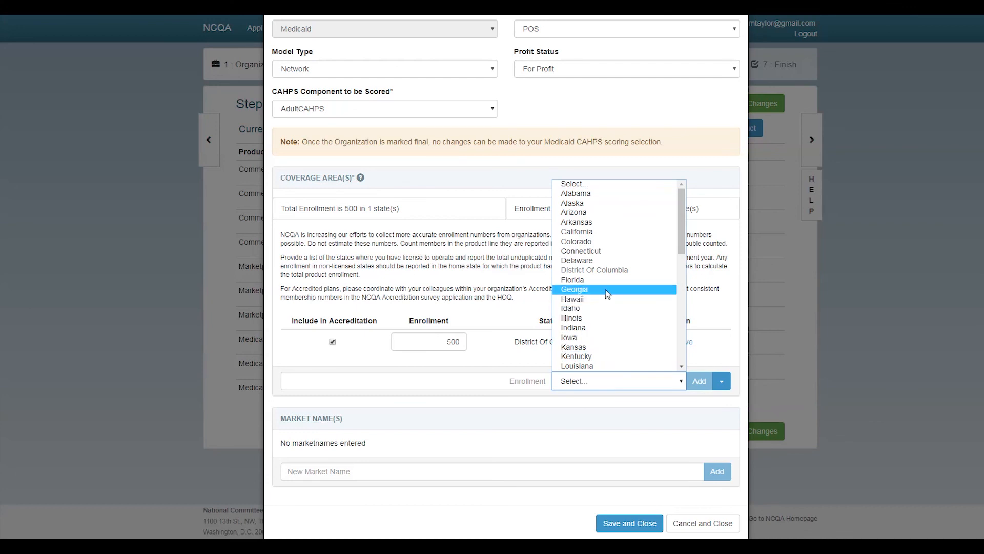
scroll(606, 330, "down", 6)
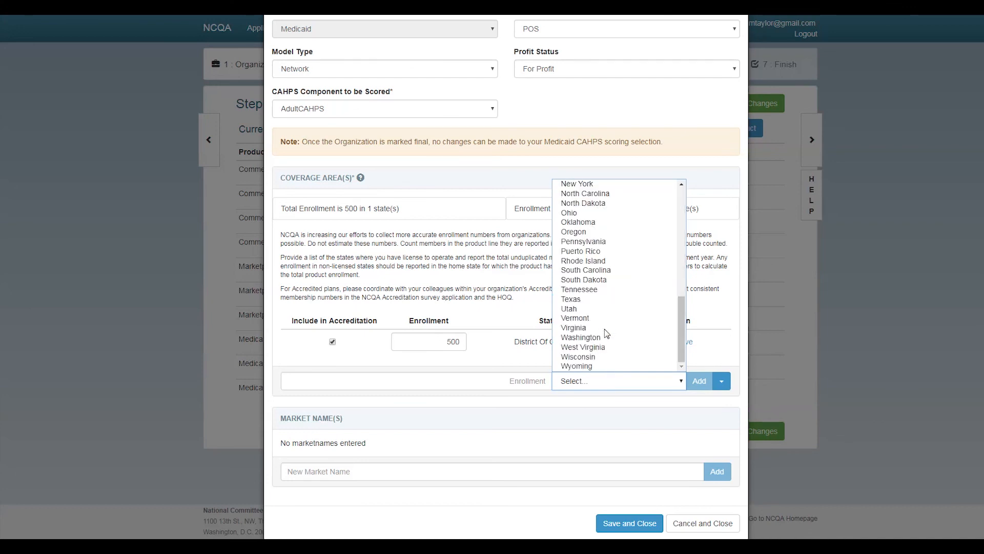
left_click(594, 327)
left_click(525, 380)
type("1588")
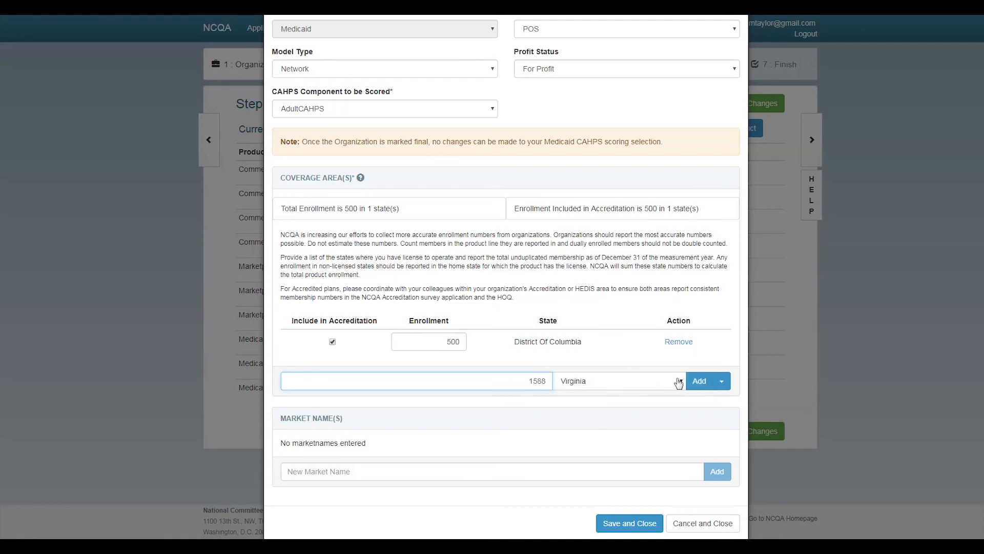
left_click(699, 379)
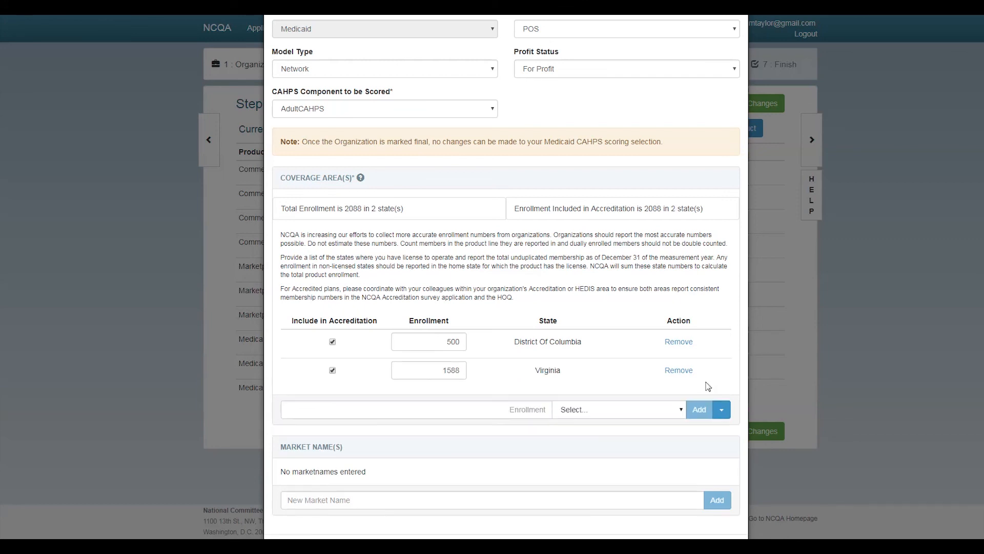
Add Maryland coverage with 1522 enrolled members, bringing the total to 3610
left_click(586, 415)
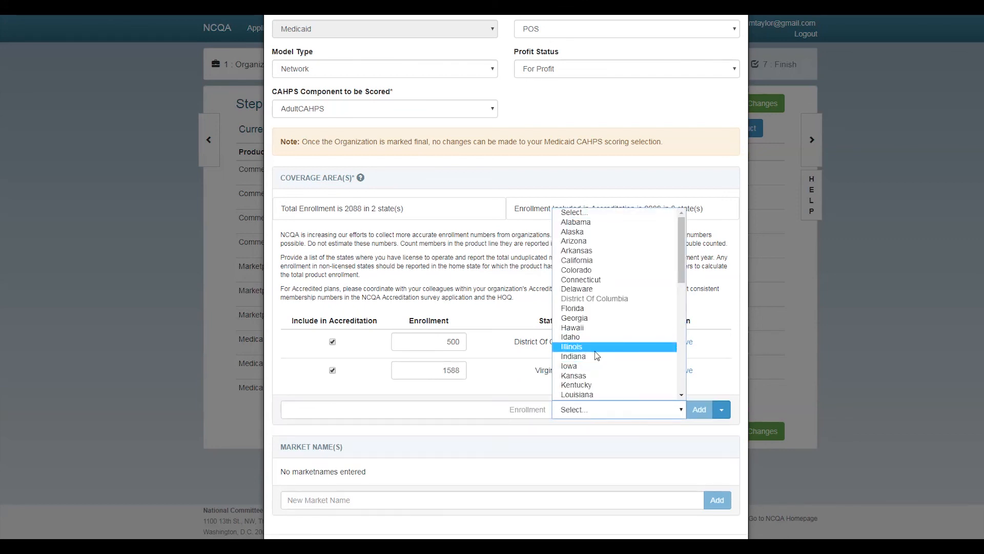
scroll(597, 355, "down", 5)
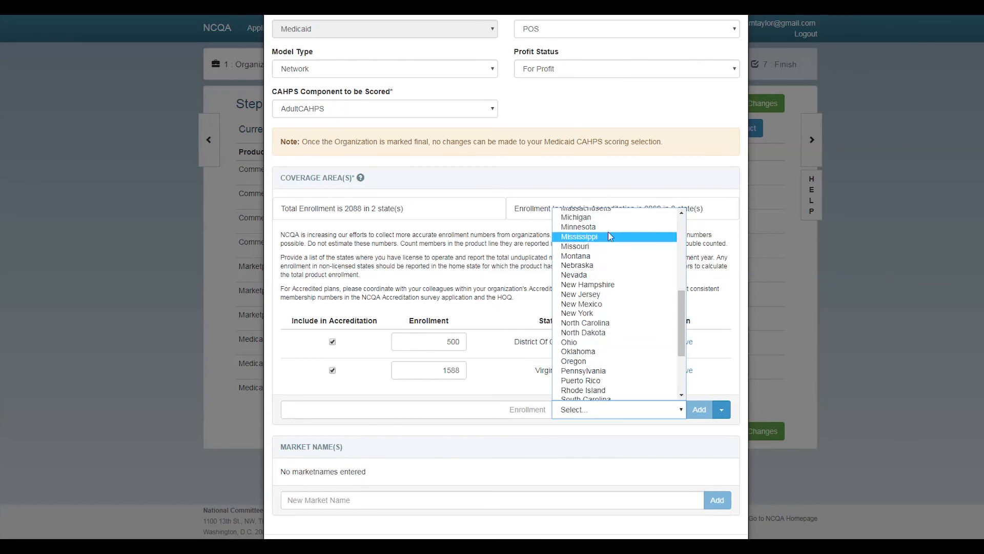
scroll(615, 257, "up", 3)
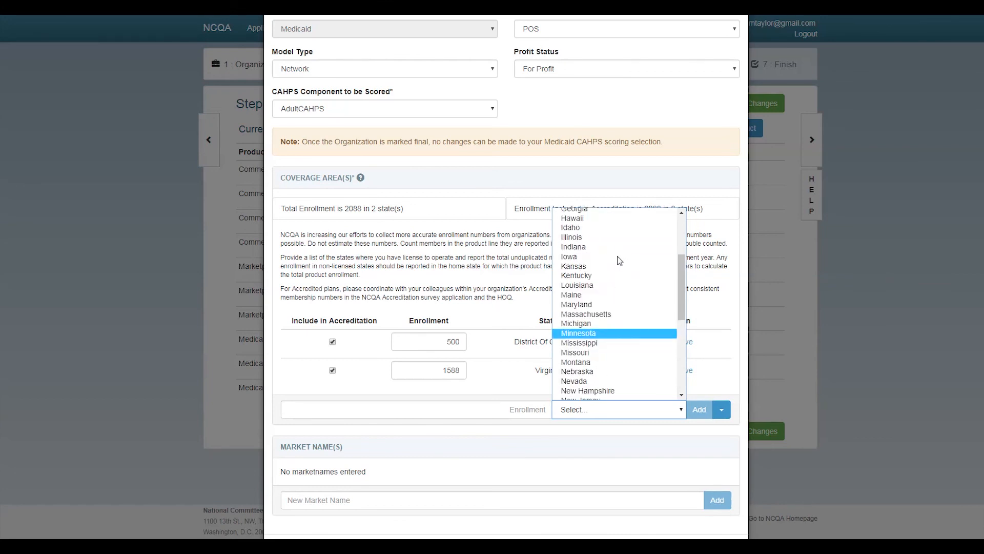
left_click(615, 308)
left_click(525, 408)
type("1522")
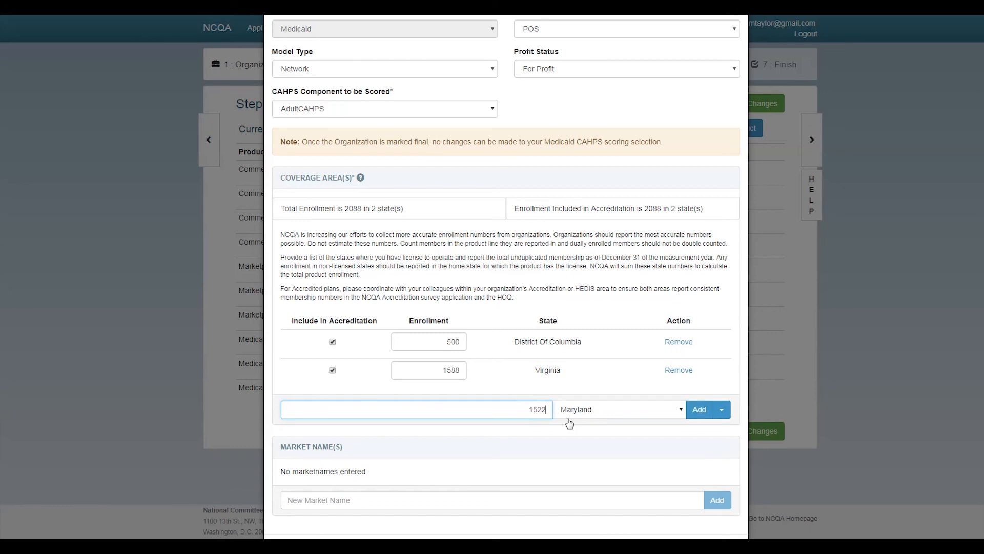
left_click(698, 409)
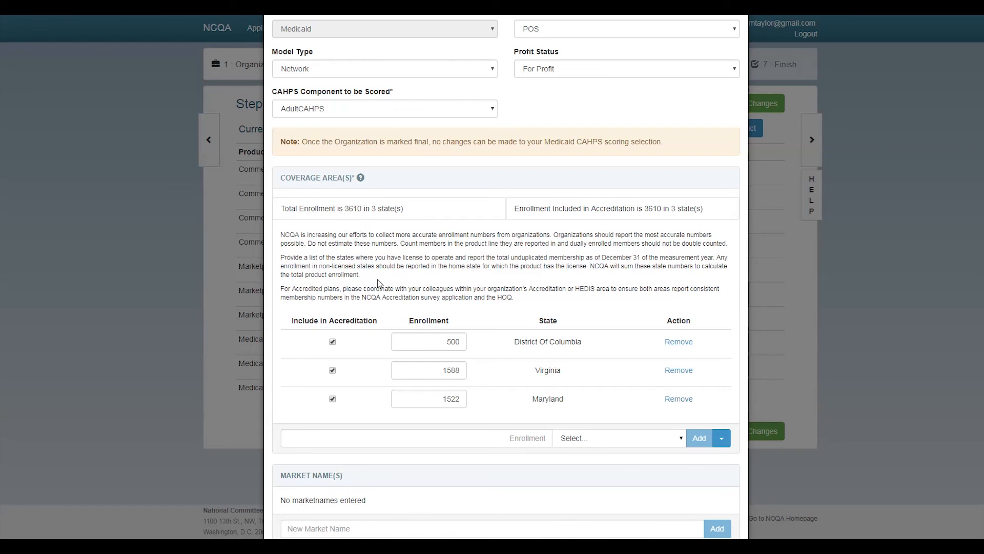
scroll(384, 315, "down", 2)
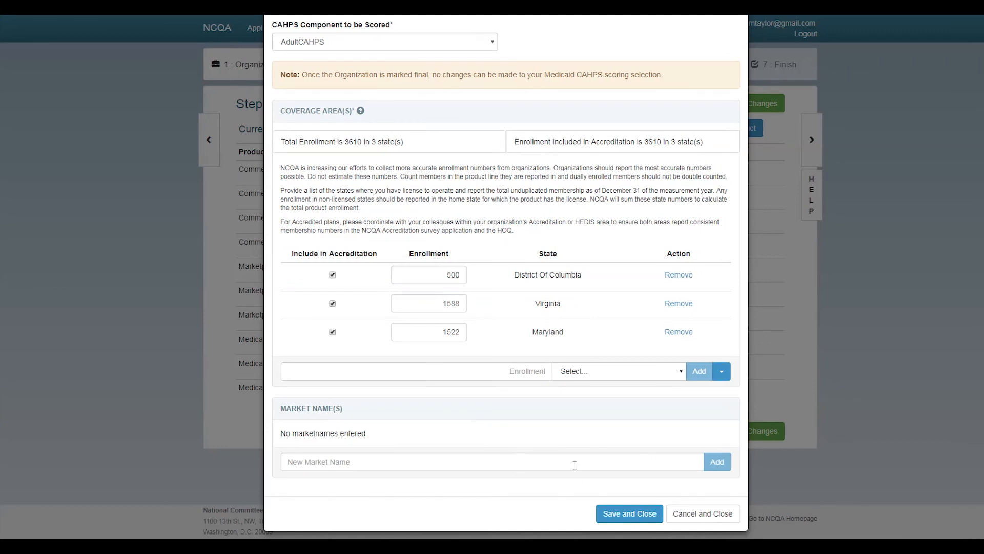
Add the market name 'New Medicaid' and save the Medicaid POS product
left_click(564, 459)
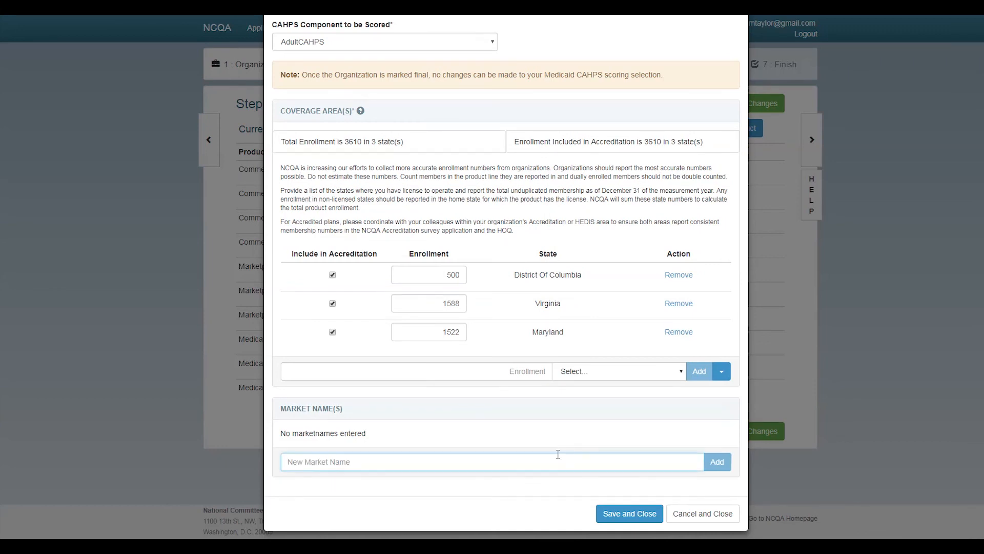
type("New Medicaid")
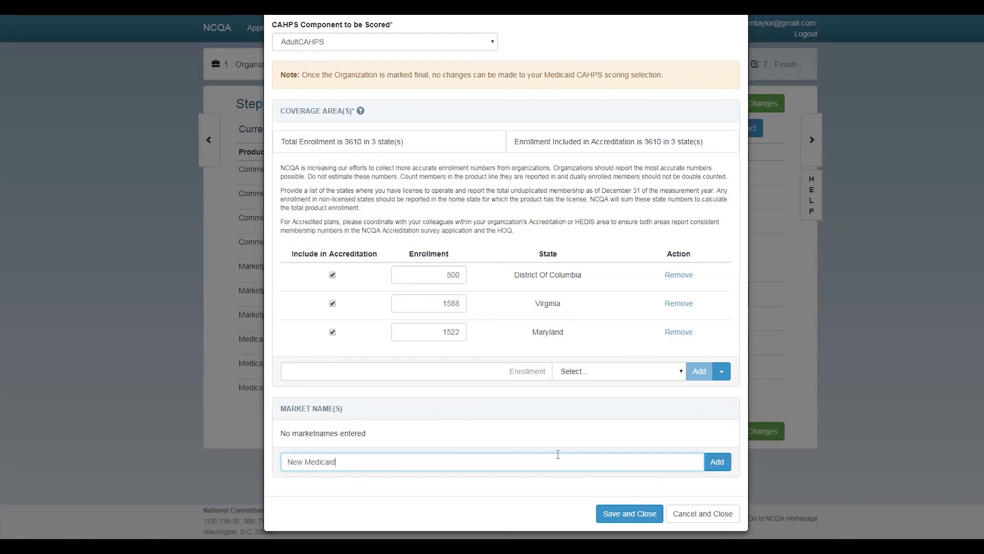
left_click(718, 460)
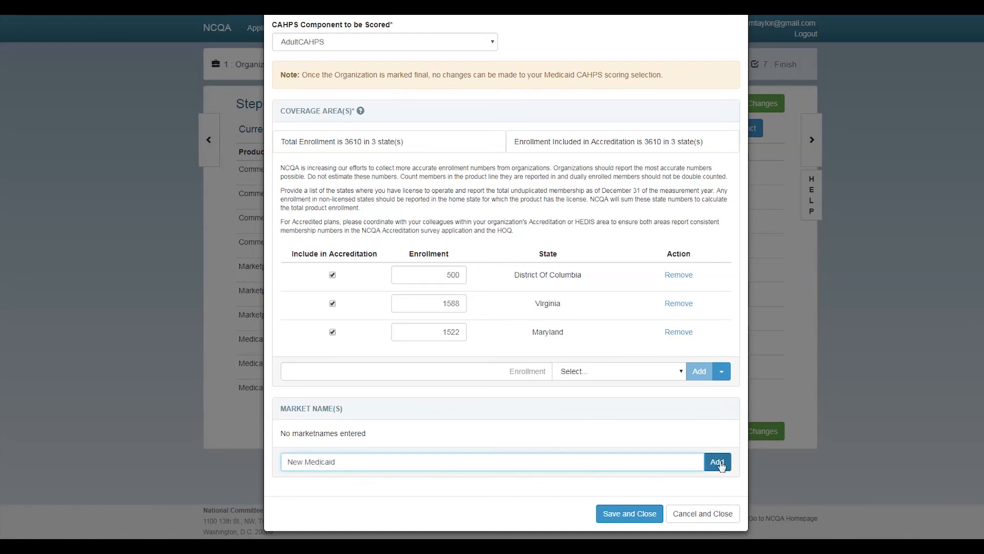
scroll(676, 484, "down", 1)
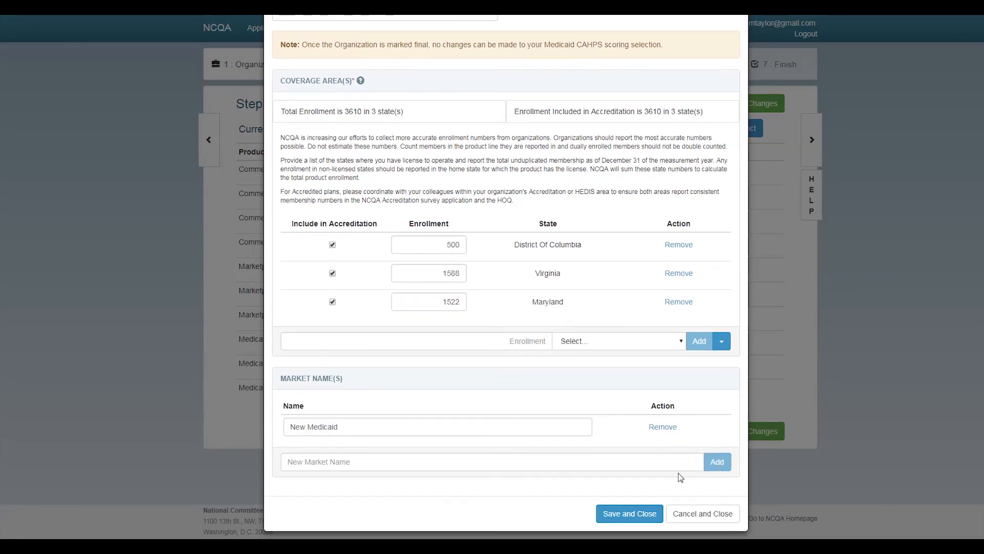
left_click(630, 514)
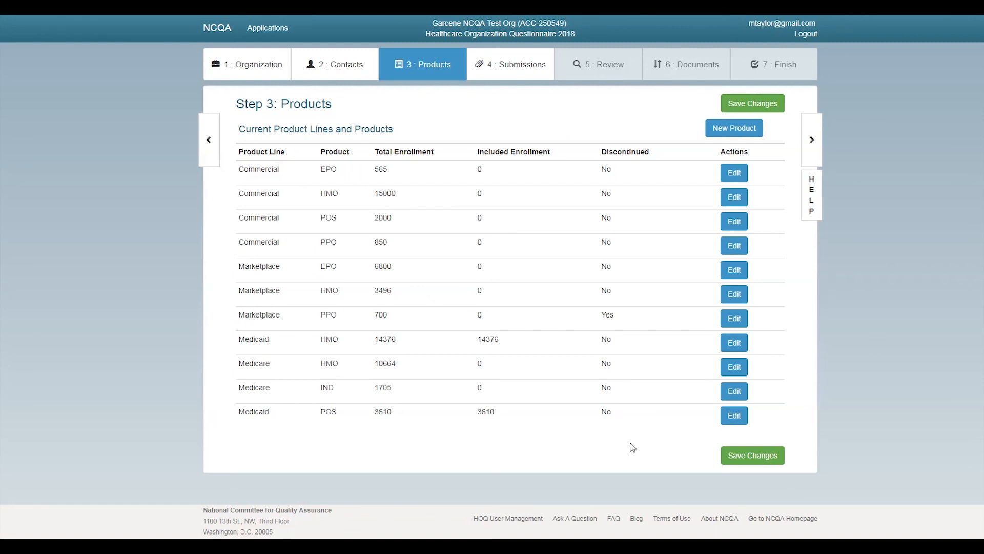
Mark the Commercial EPO product as discontinued and save it
left_click(734, 174)
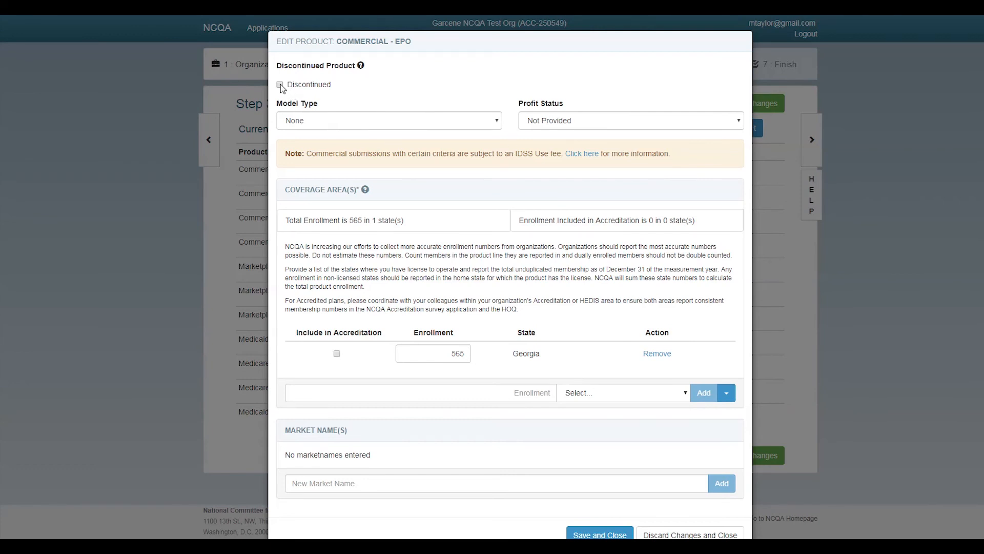
left_click(280, 85)
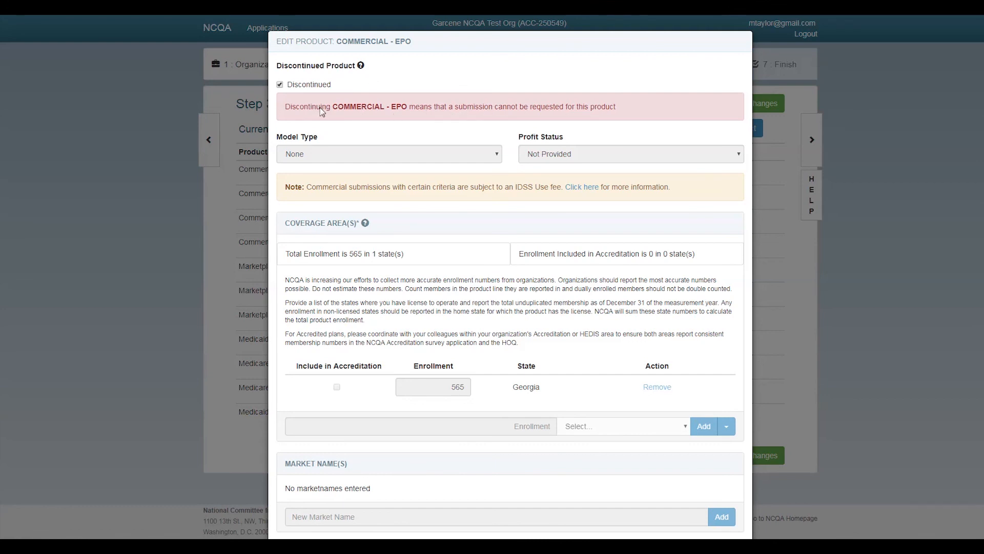
scroll(481, 179, "down", 2)
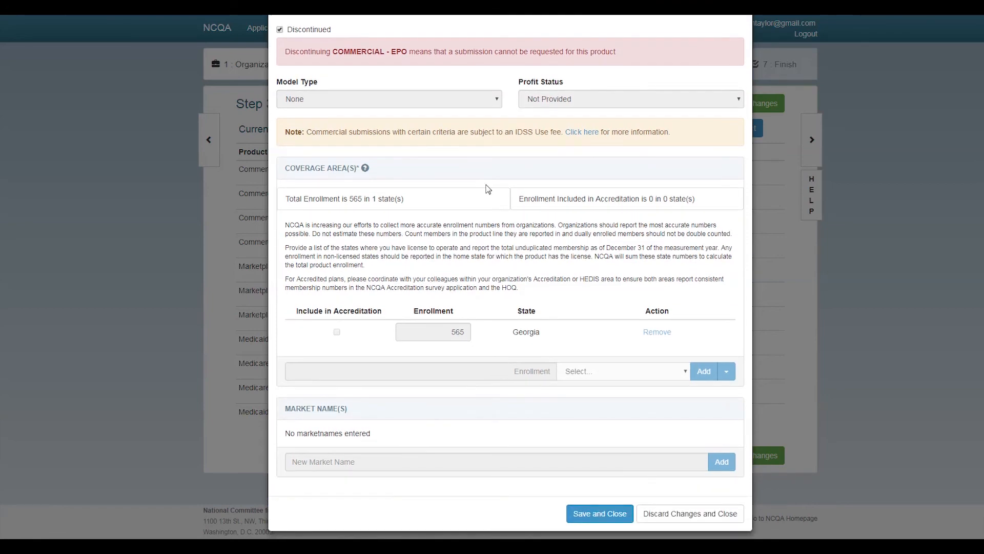
left_click(601, 515)
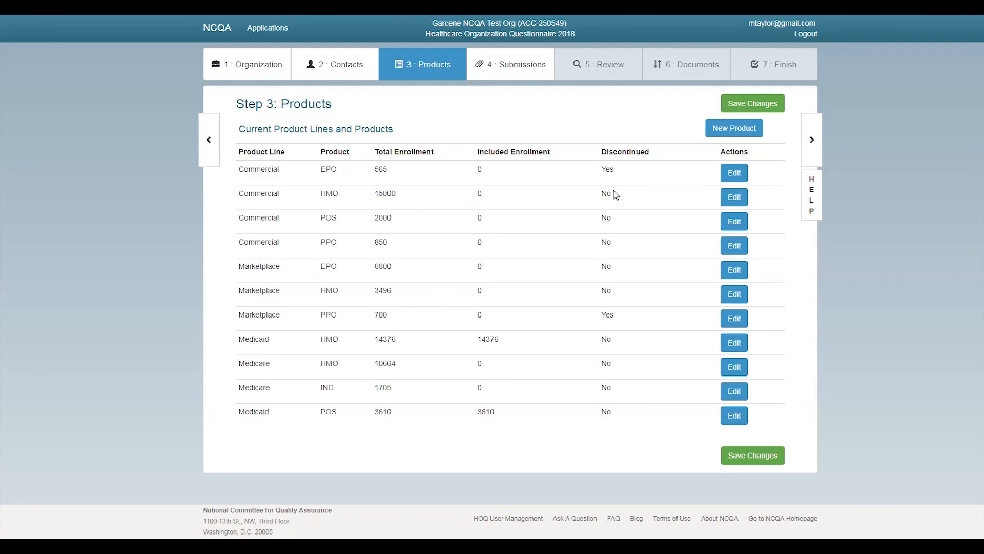
Clear Commercial EPO's discontinued status, set Georgia enrollment to 1565, and save the Products step
left_click(731, 175)
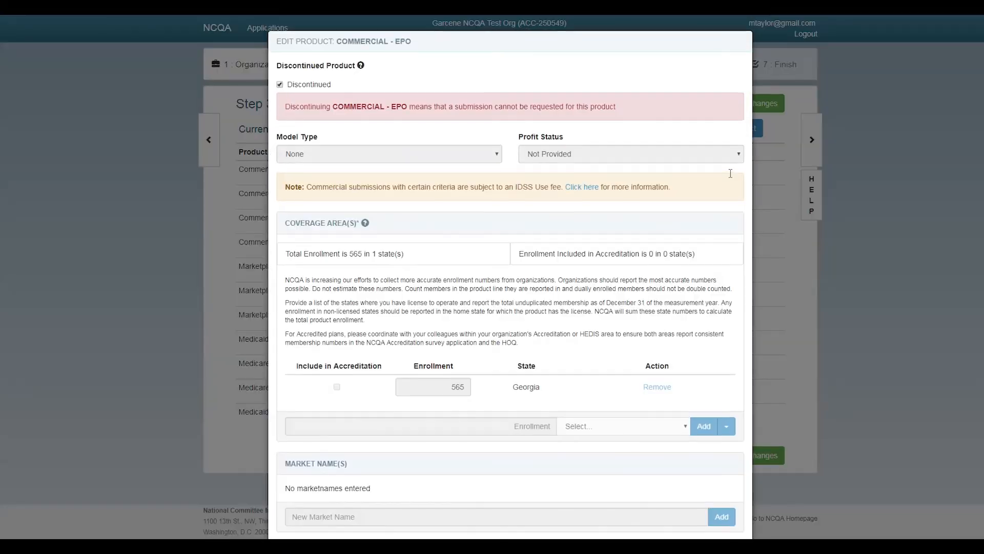
left_click(279, 85)
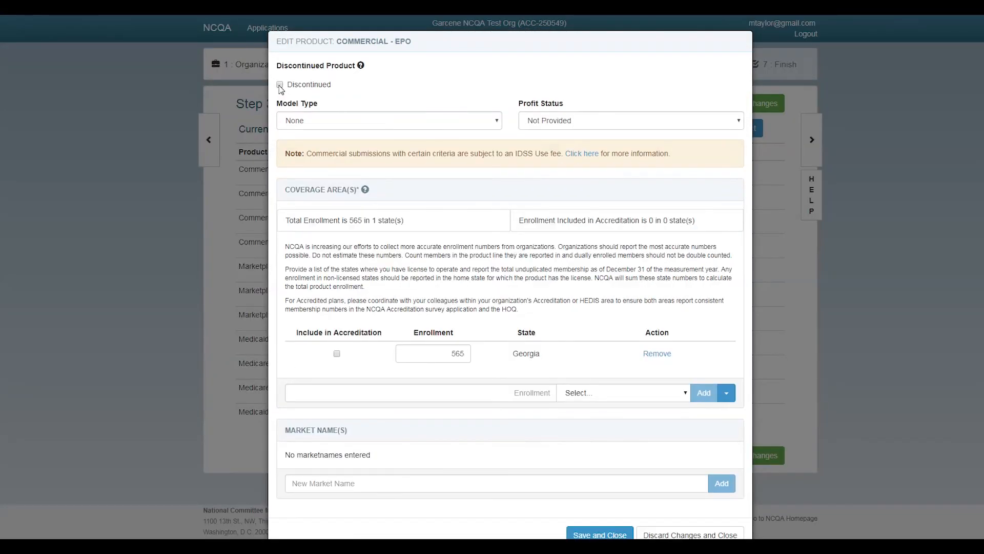
scroll(652, 497, "down", 1)
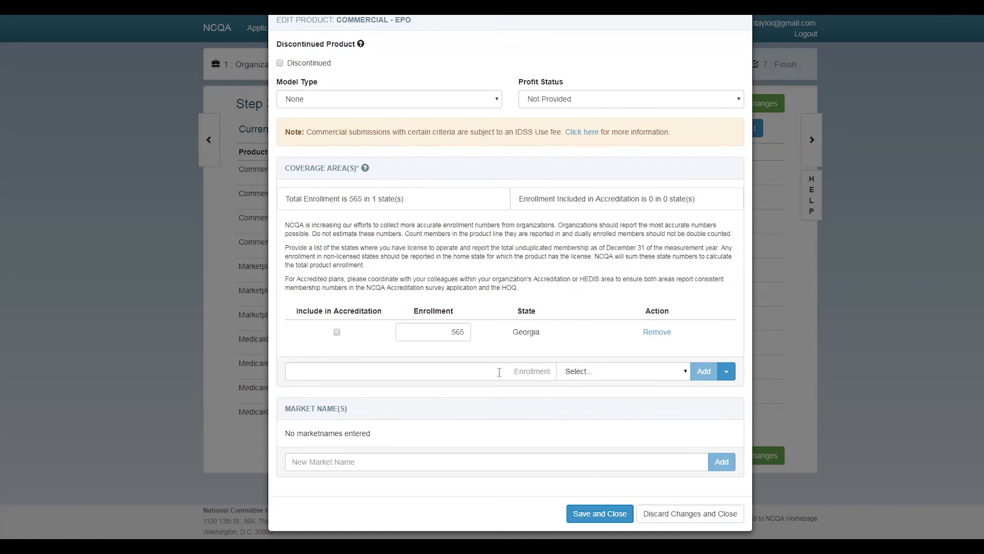
left_click(446, 332)
left_click(586, 514)
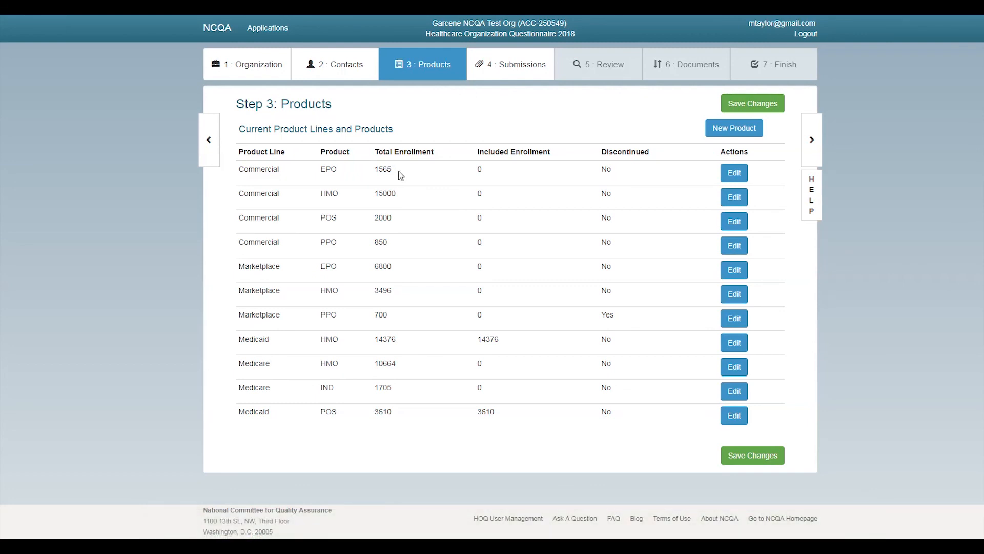
left_click(759, 105)
Move on to Step 4: Submissions, keeping 25 entries per page
left_click(812, 142)
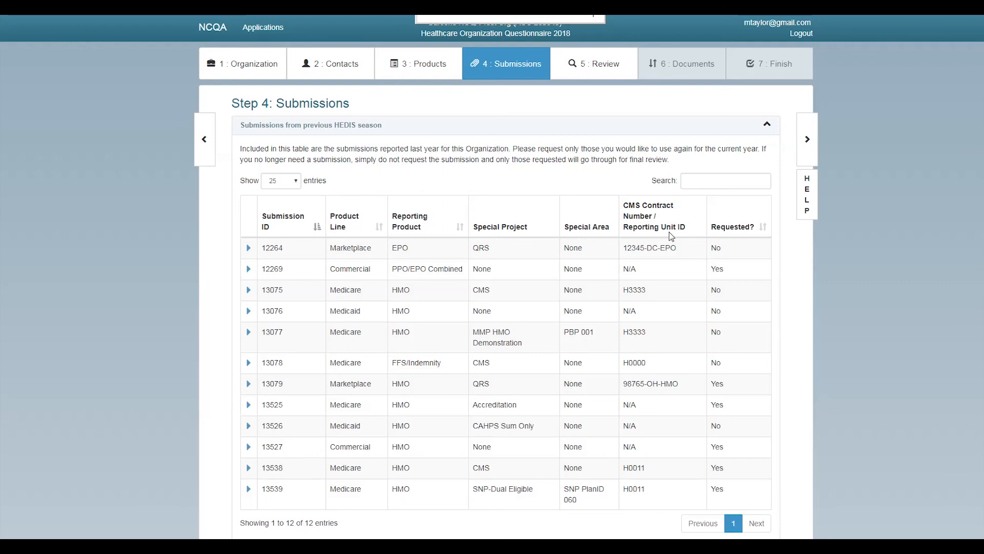
left_click(297, 184)
left_click(297, 185)
left_click(730, 179)
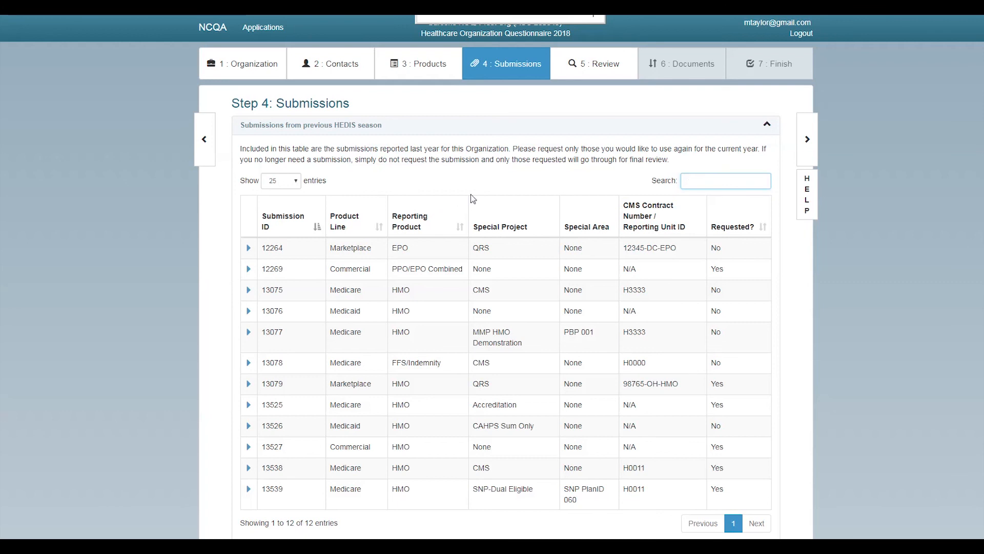
Sort submissions by Submission ID, Product Line, Reporting Product, and finally Requested?
left_click(317, 232)
left_click(379, 231)
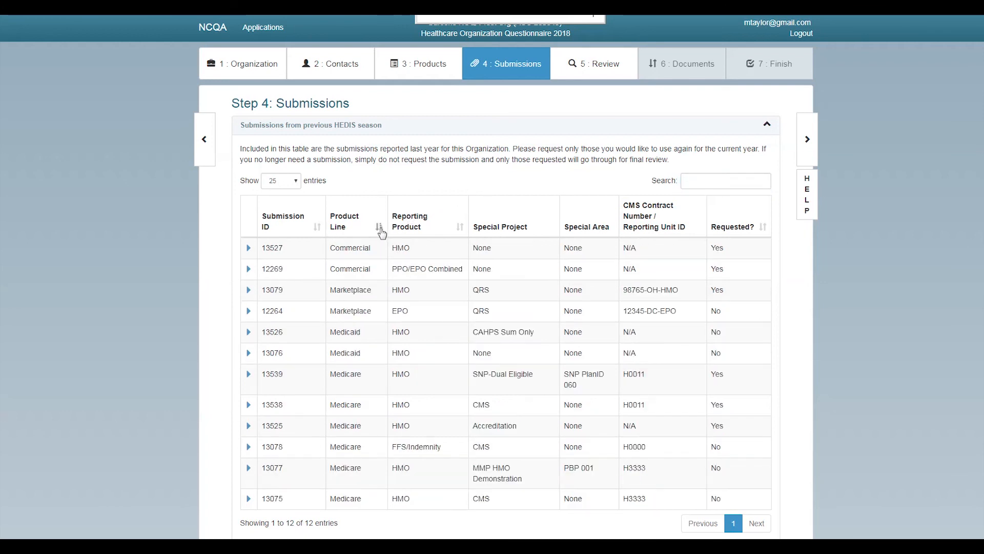
left_click(459, 232)
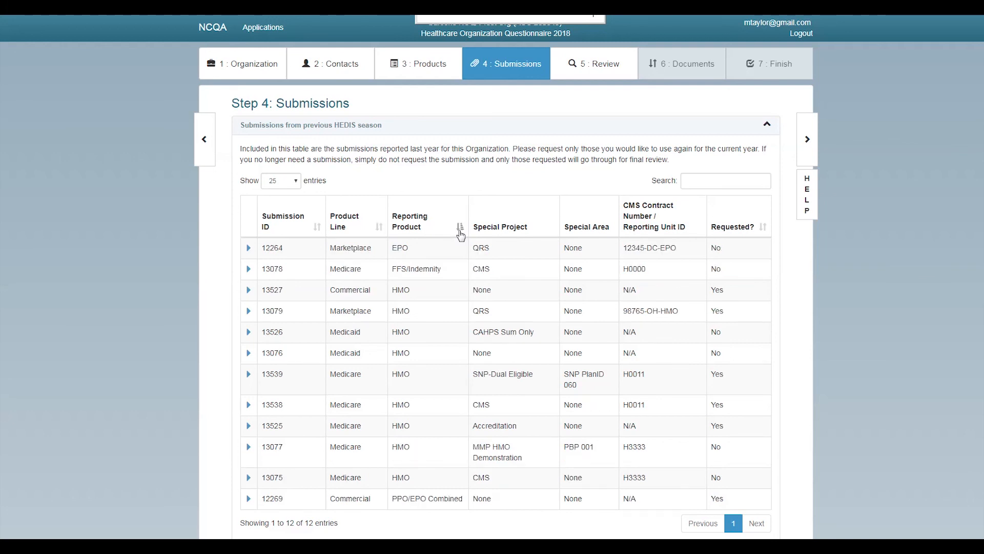
left_click(762, 229)
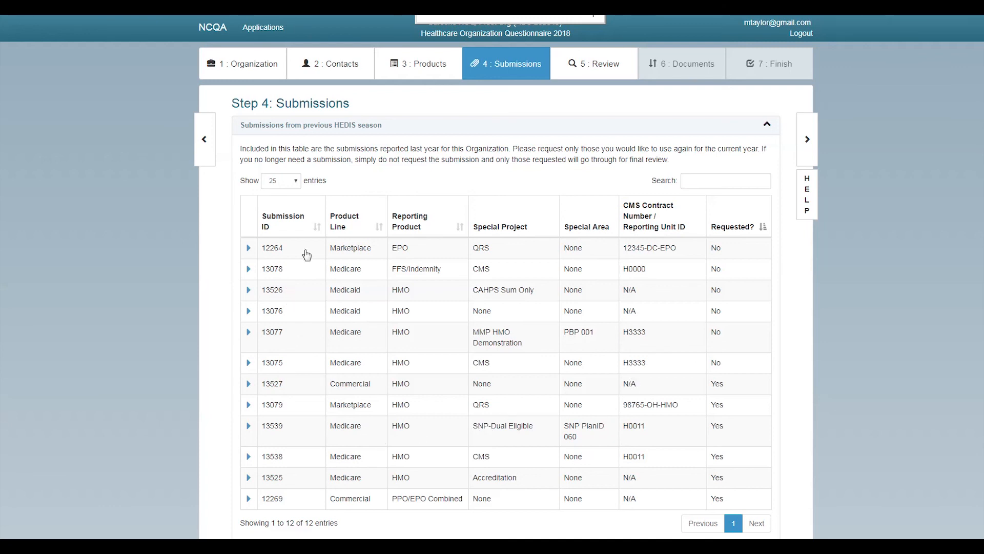
left_click(247, 250)
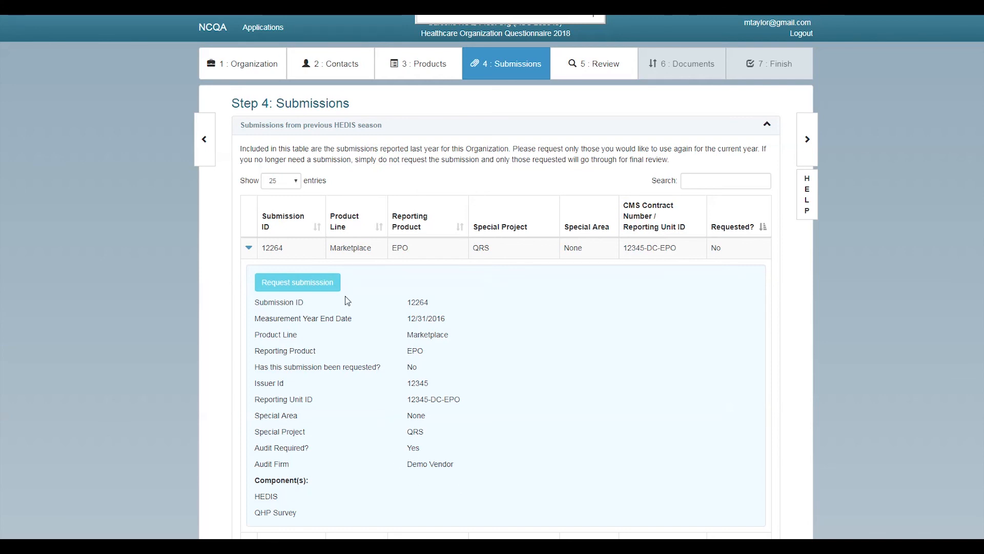
Request last season's submission 12264 to bring up its edit form
left_click(304, 285)
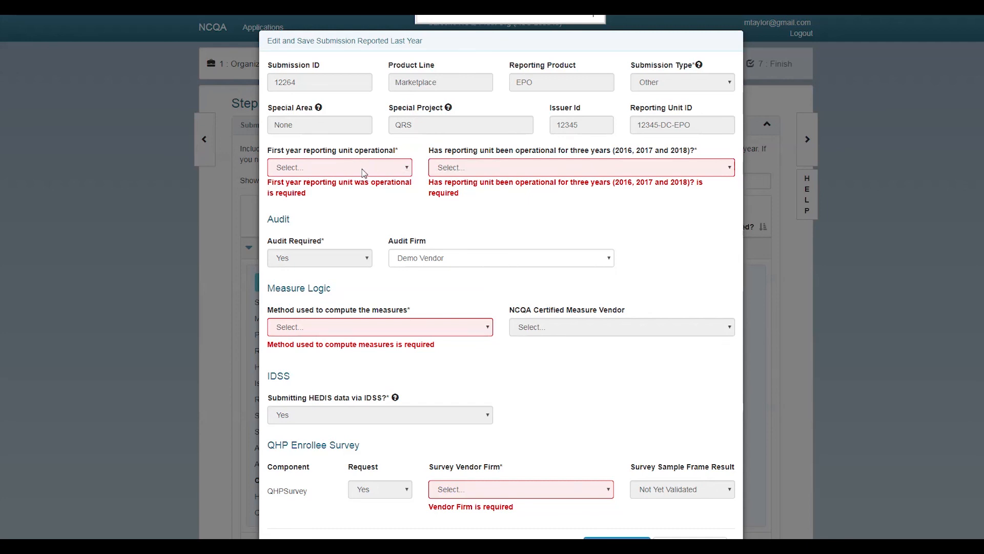
Set first operational year 2016, three years operating Yes, and audit firm Demo Vendor
left_click(363, 177)
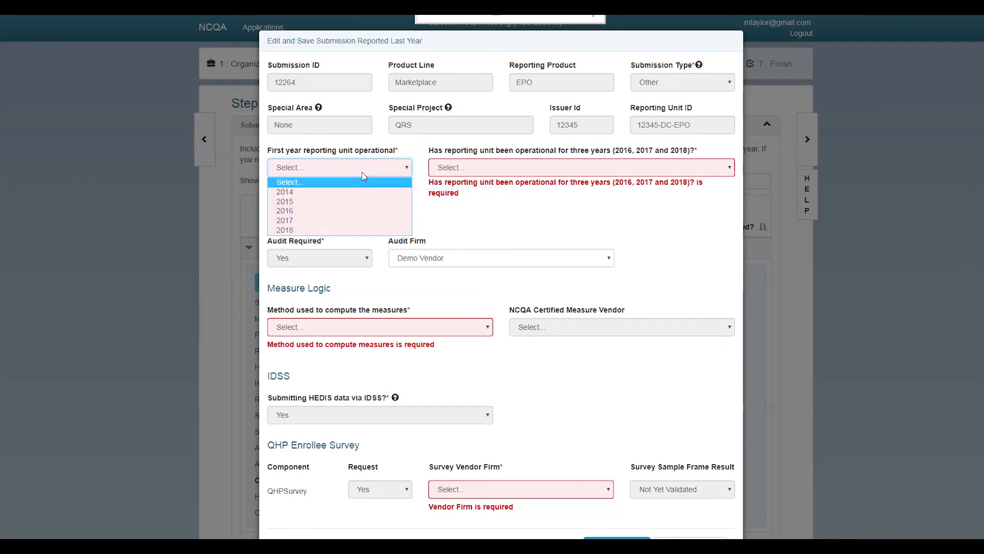
left_click(352, 221)
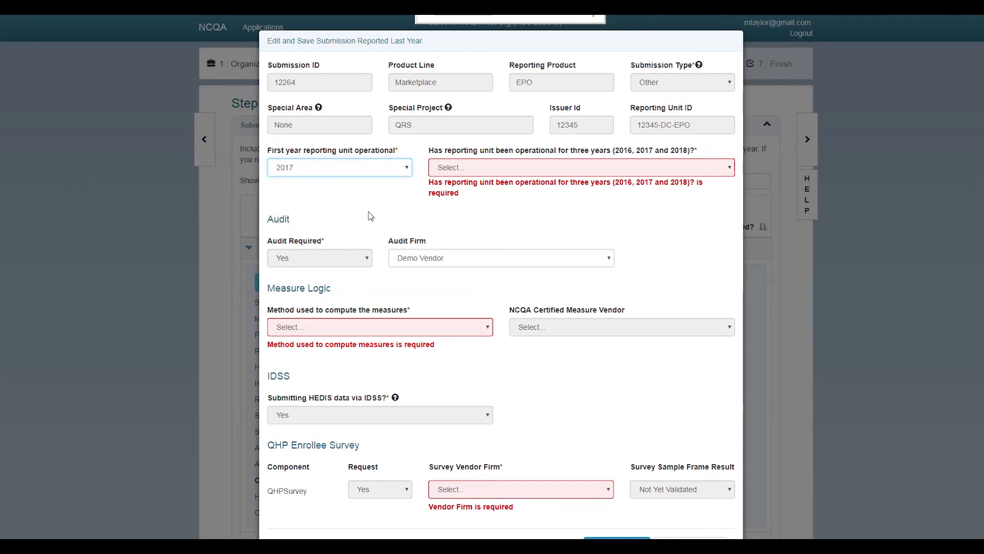
left_click(377, 170)
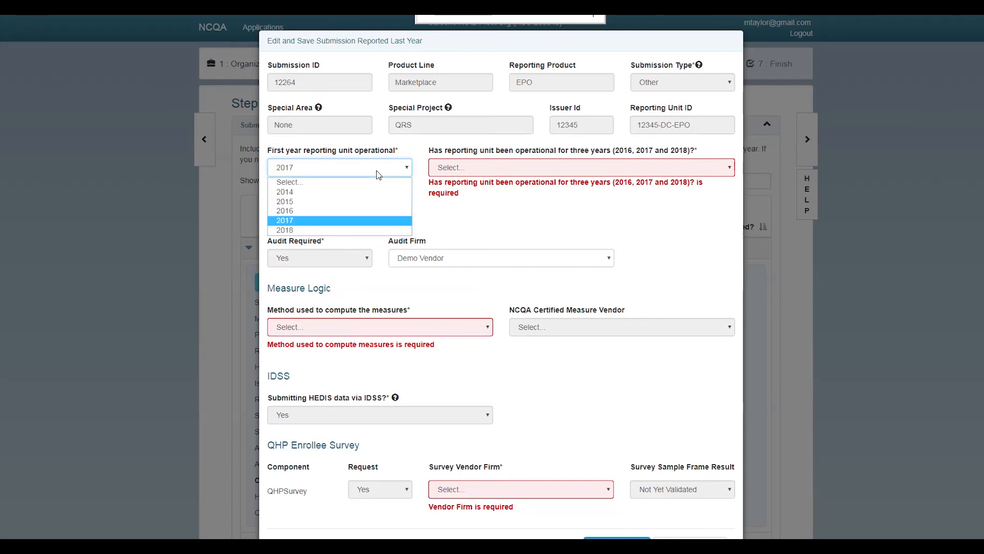
left_click(358, 211)
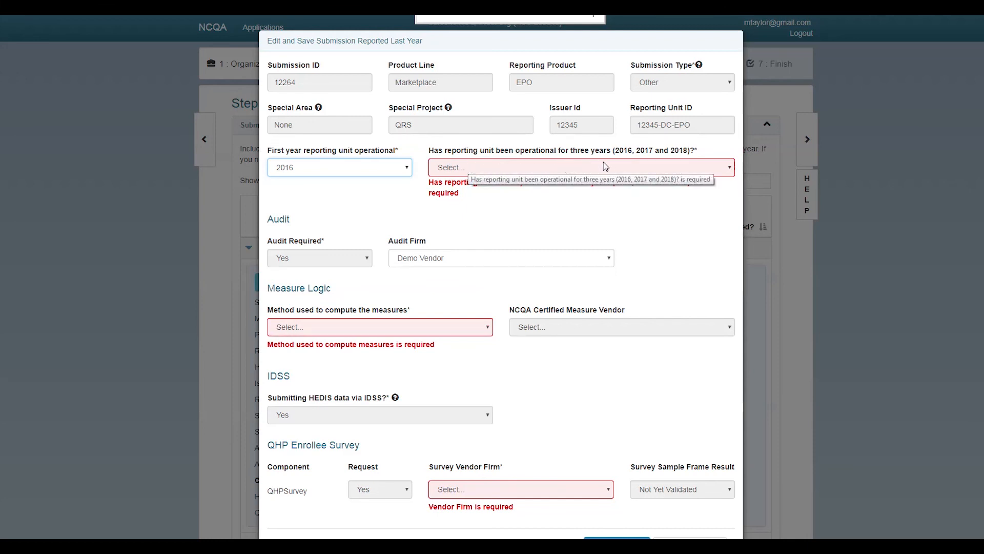
left_click(612, 174)
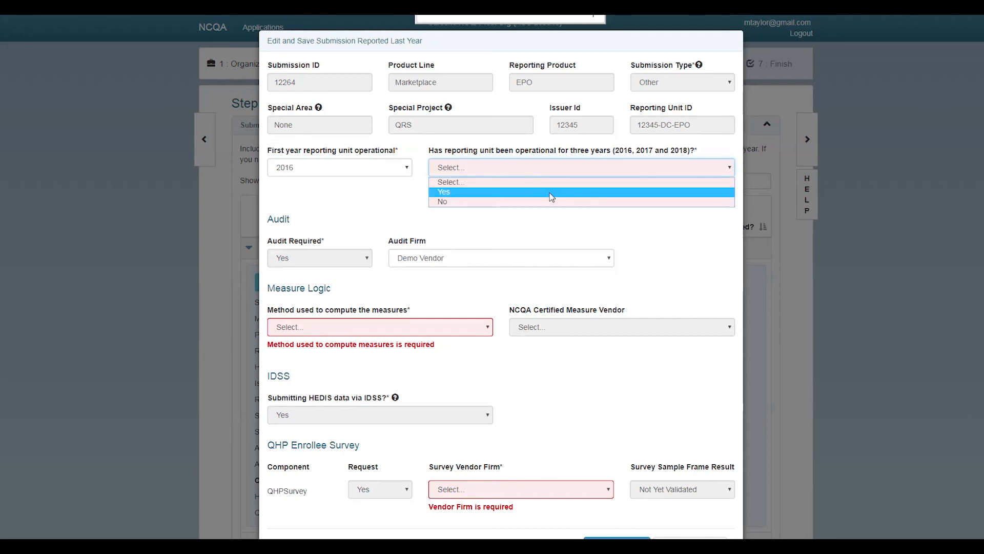
left_click(551, 192)
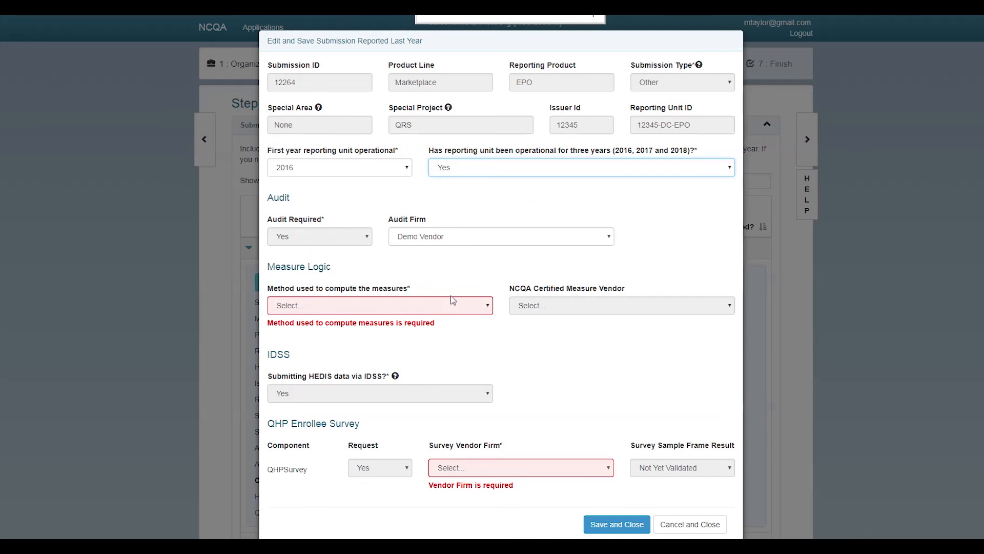
left_click(472, 241)
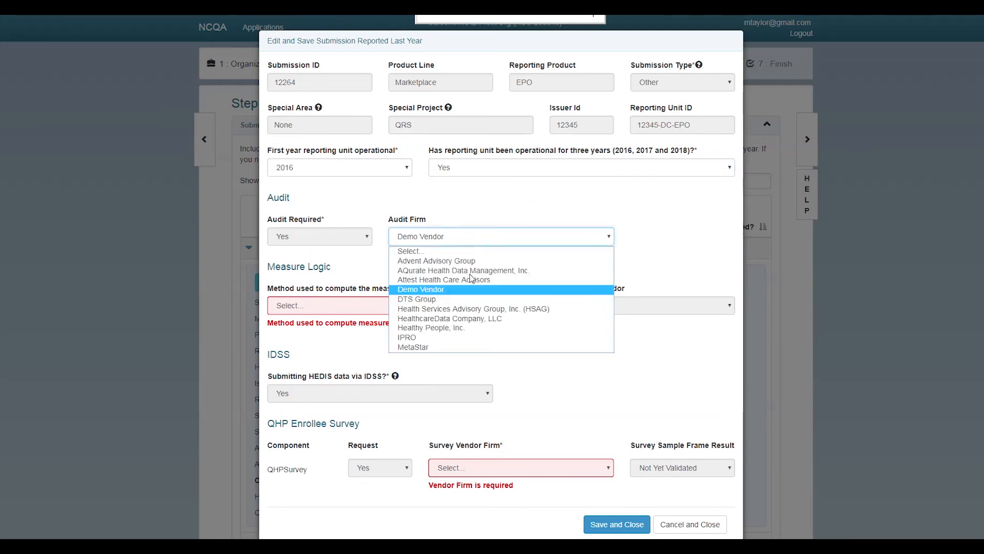
left_click(465, 292)
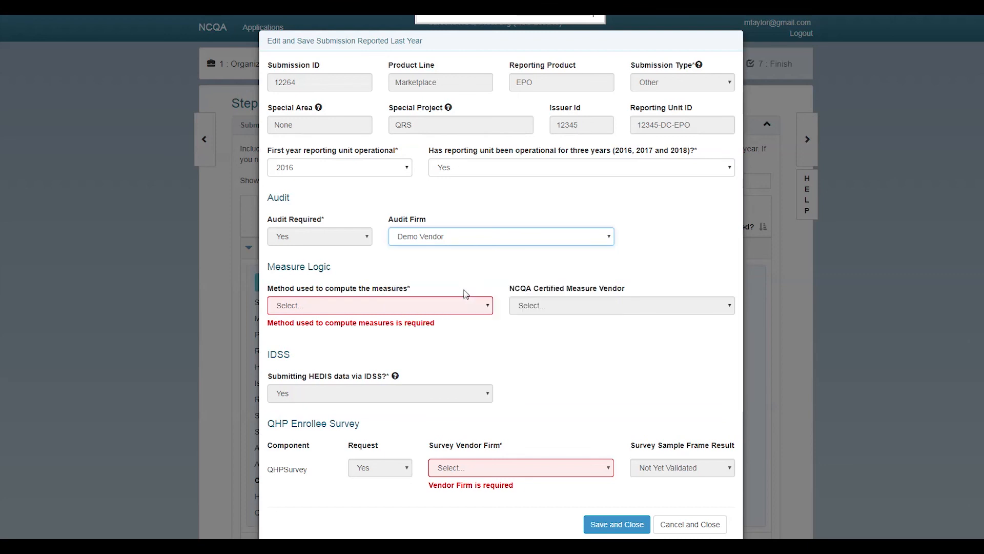
Choose NCQA Certified Measure Vendor method, Demo Vendor for both vendor fields, and save
left_click(348, 308)
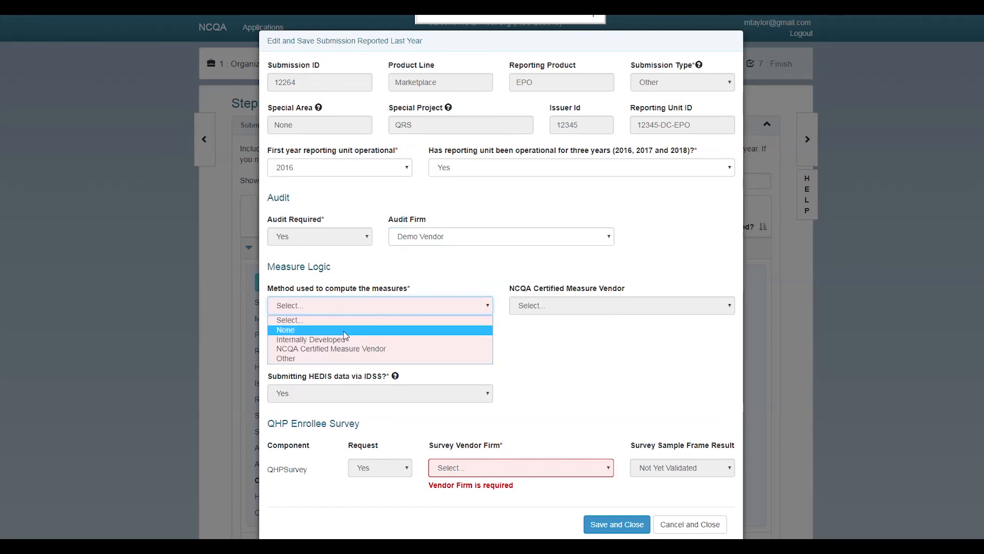
left_click(353, 349)
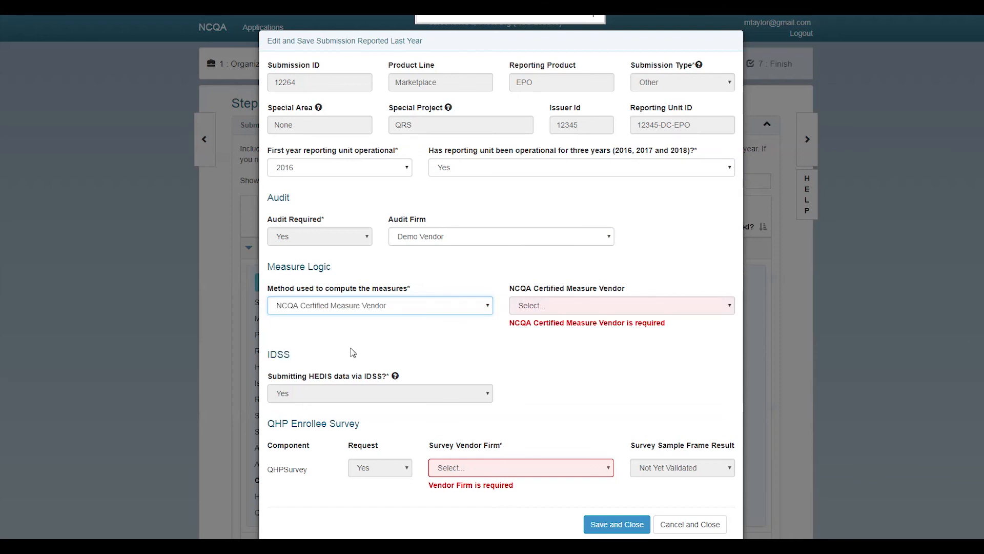
left_click(564, 305)
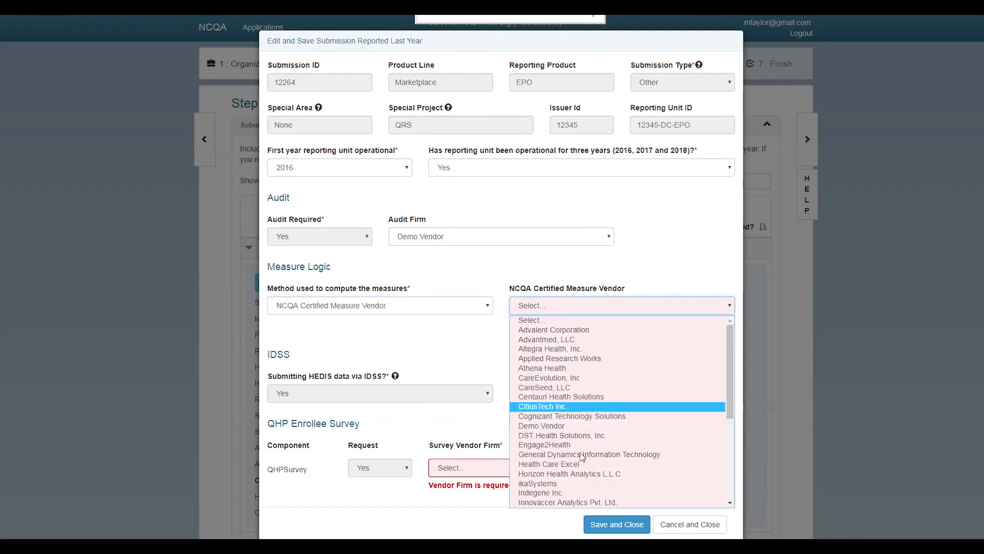
left_click(577, 432)
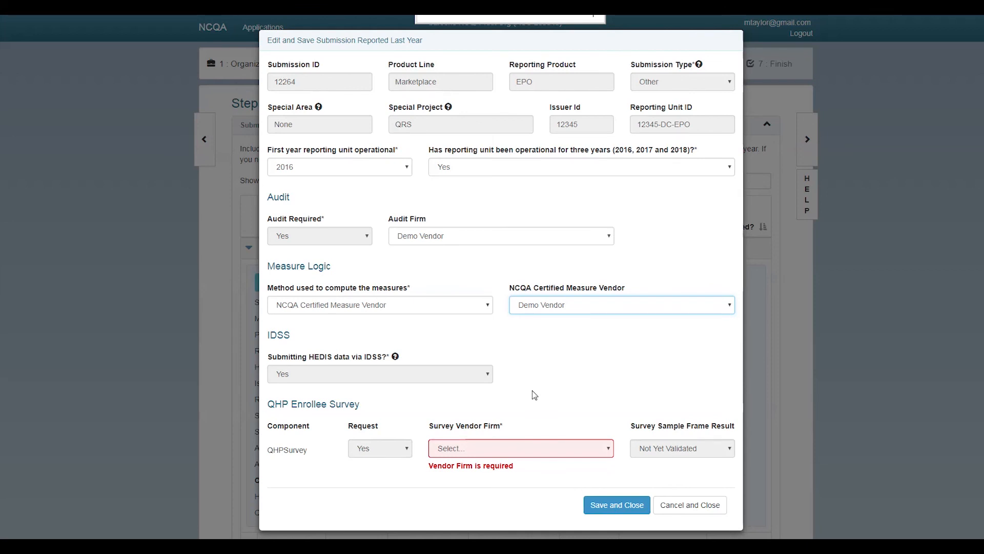
left_click(533, 449)
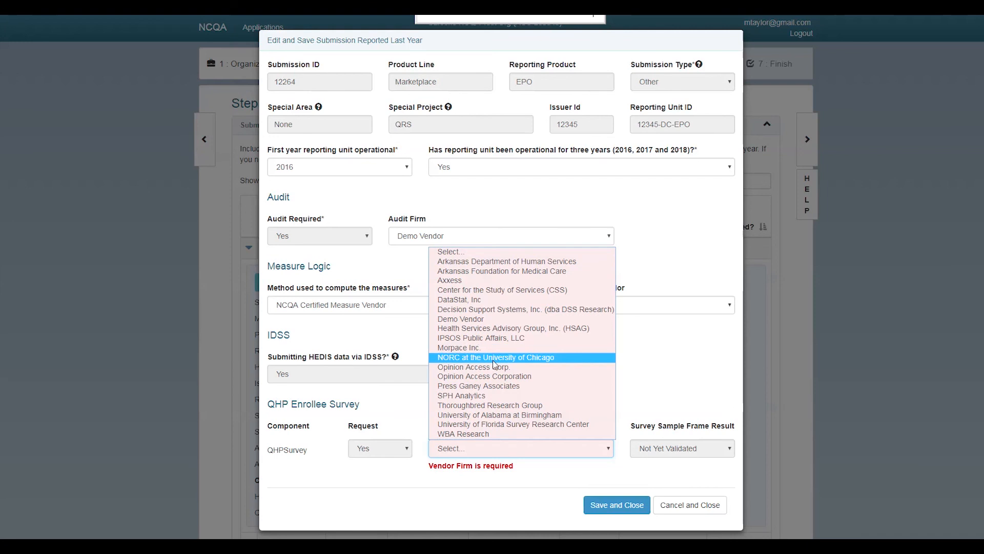
left_click(499, 320)
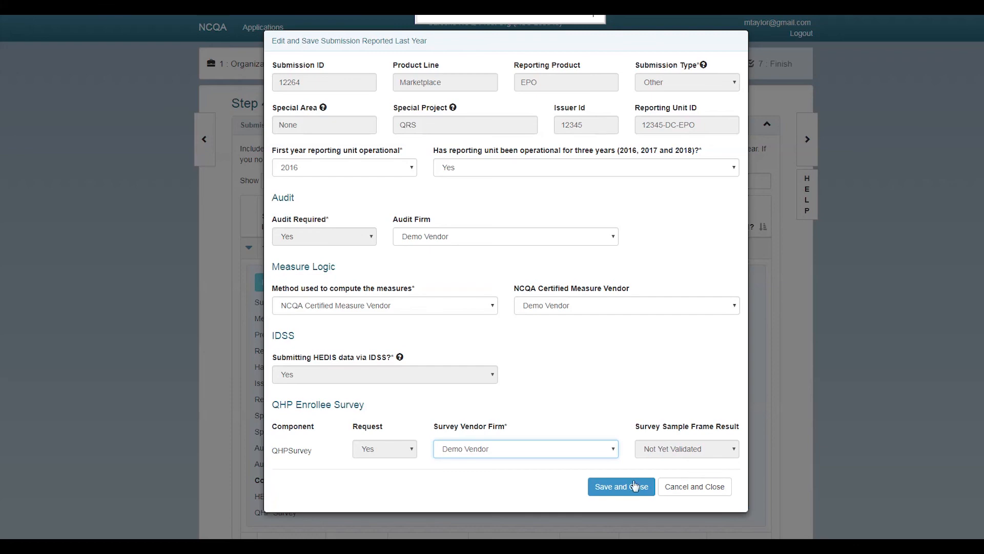
left_click(620, 490)
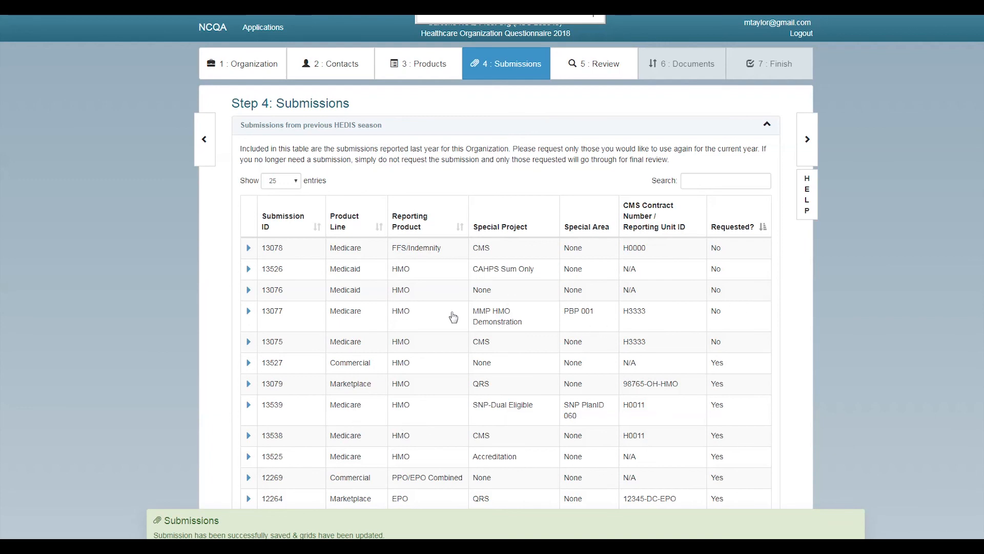
Scroll down to find 12264 among the seven 2018 Requested HEDIS submissions, then back up
scroll(649, 411, "down", 1)
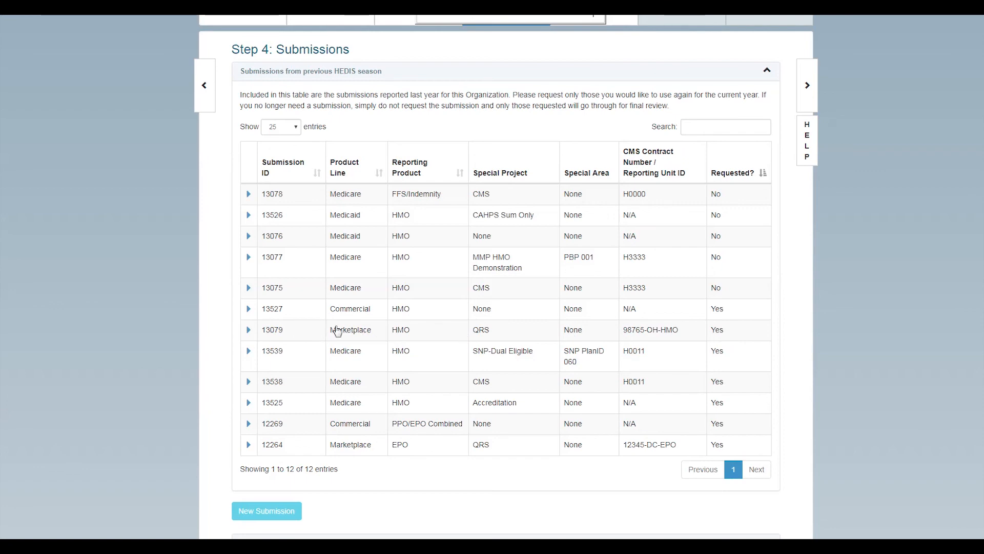
scroll(337, 330, "down", 5)
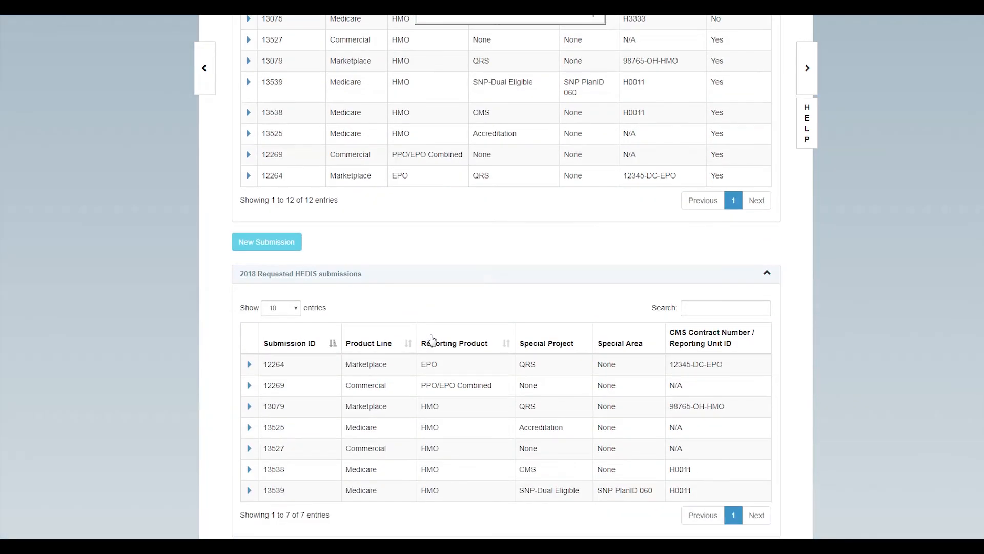
scroll(431, 338, "down", 1)
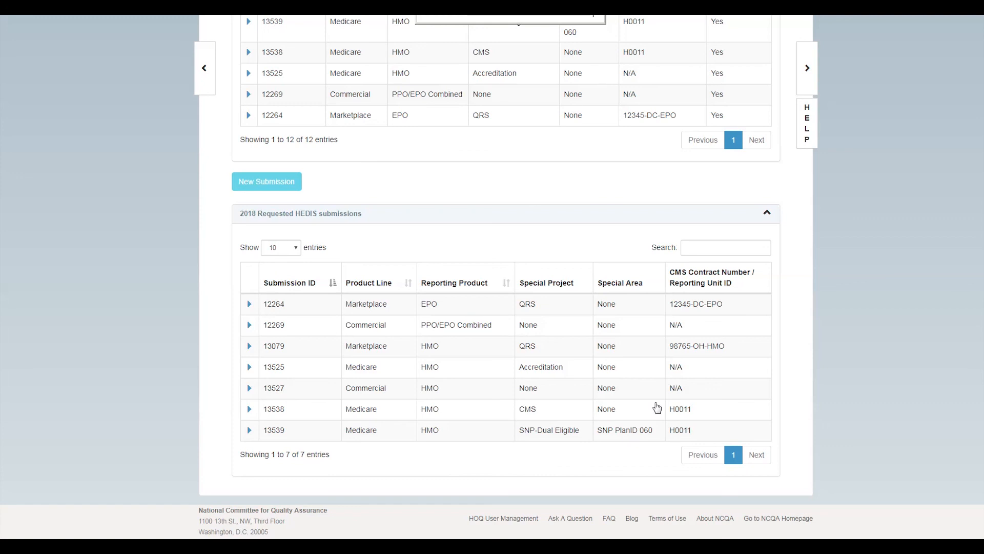
scroll(397, 328, "up", 1)
scroll(397, 328, "up", 3)
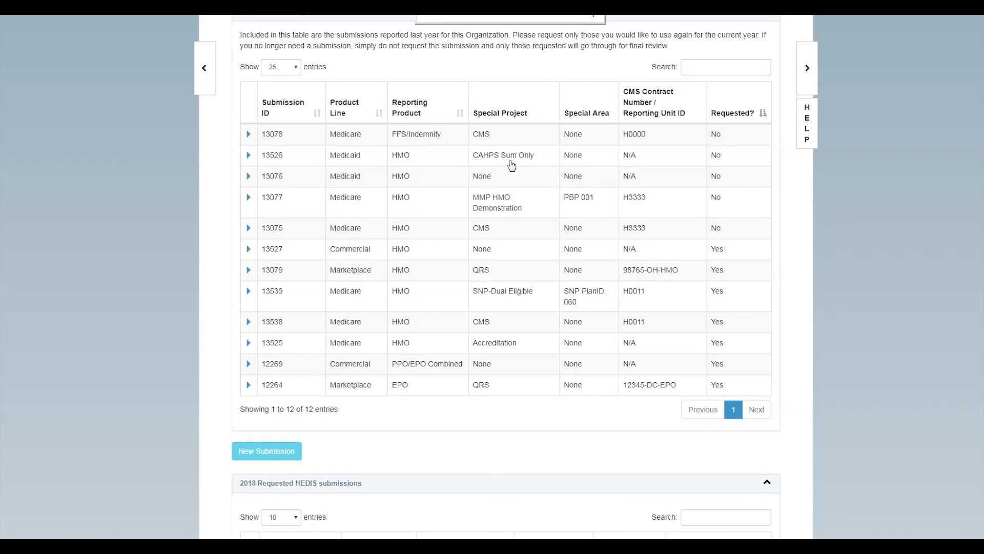
Open the request form for submission 13526 and keep Audit required at No
left_click(248, 156)
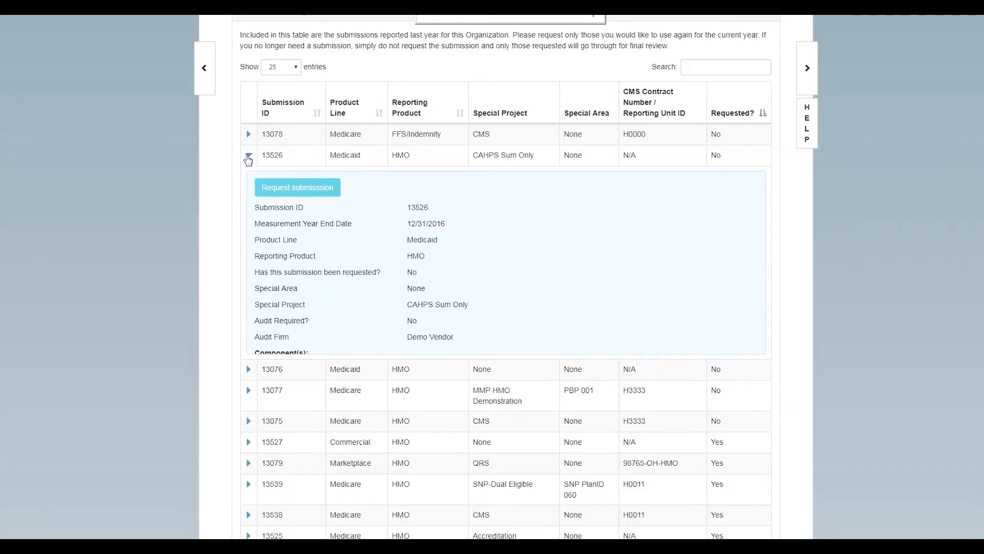
left_click(287, 191)
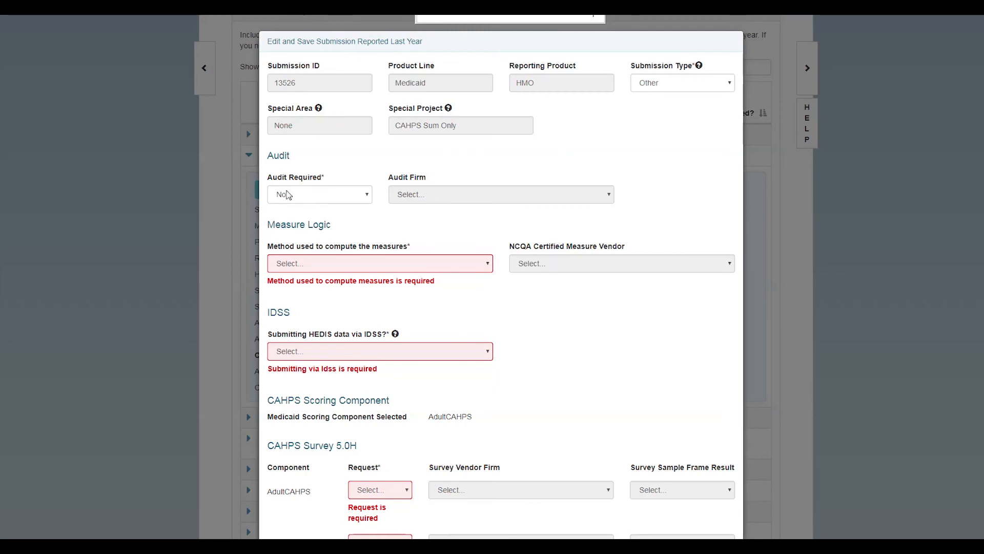
left_click(343, 198)
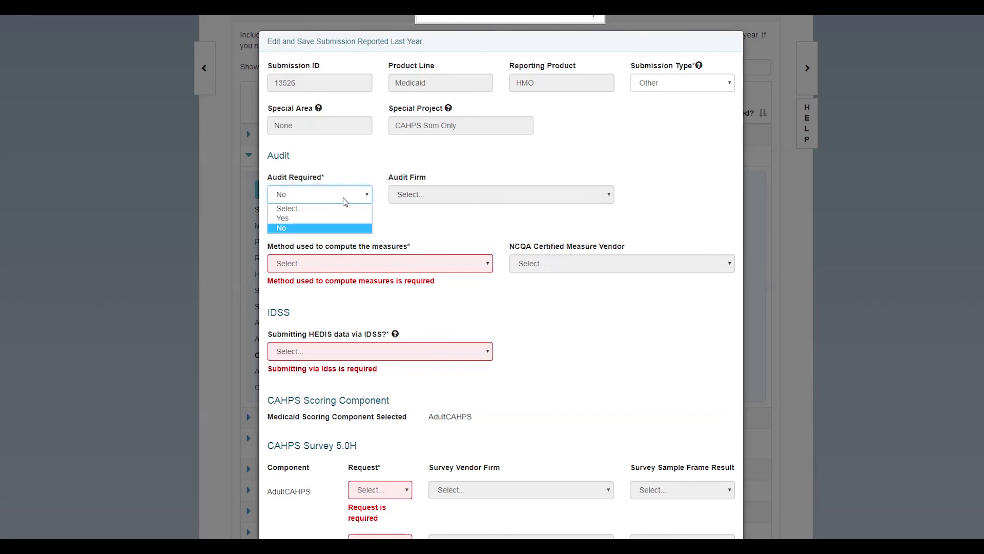
left_click(343, 200)
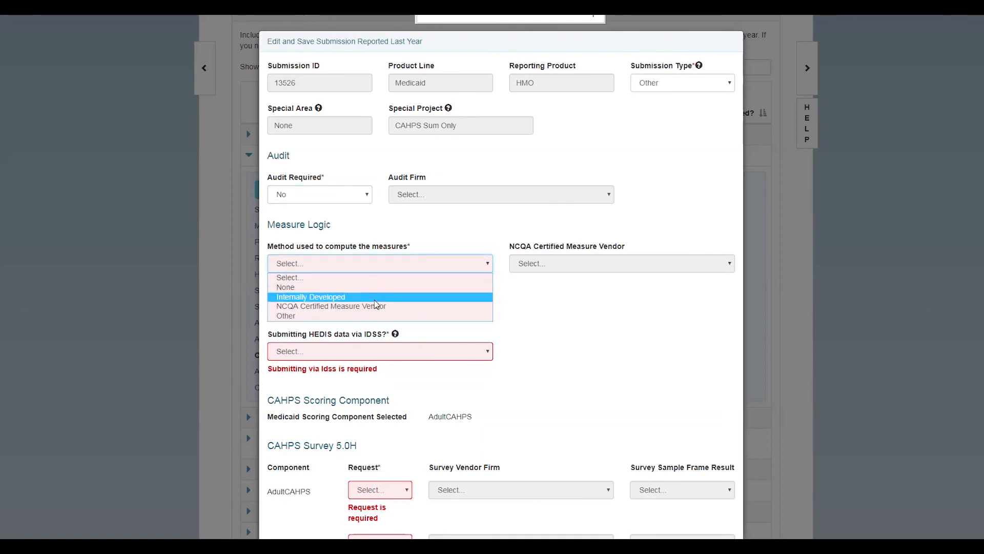
Use NCQA Certified Measure Vendor Demo Vendor and answer No to HEDIS via IDSS
left_click(376, 306)
left_click(569, 264)
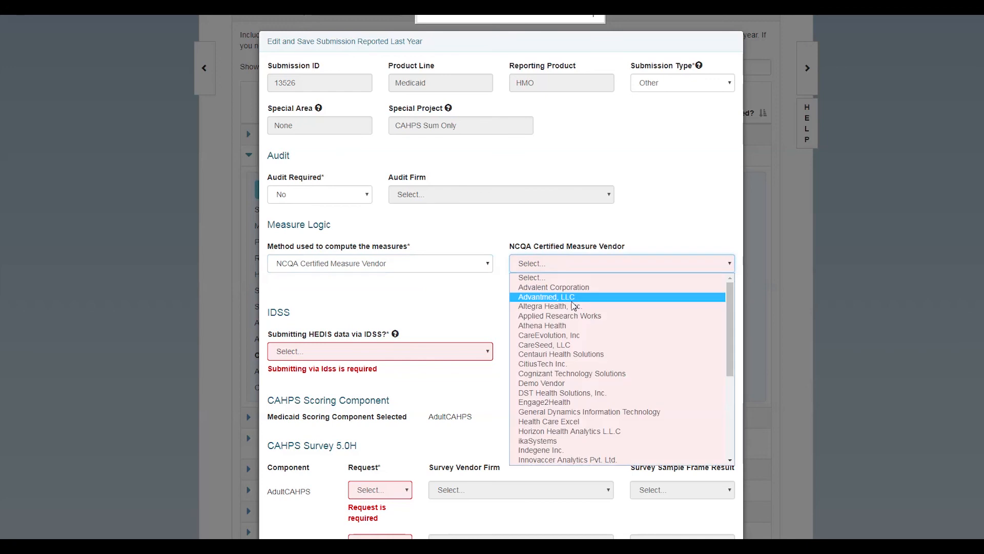
left_click(581, 386)
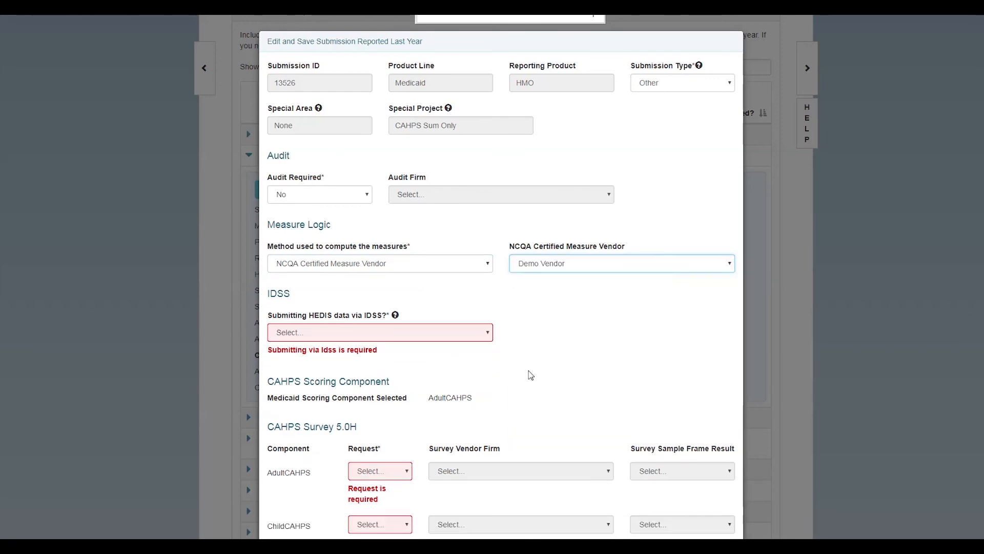
left_click(413, 334)
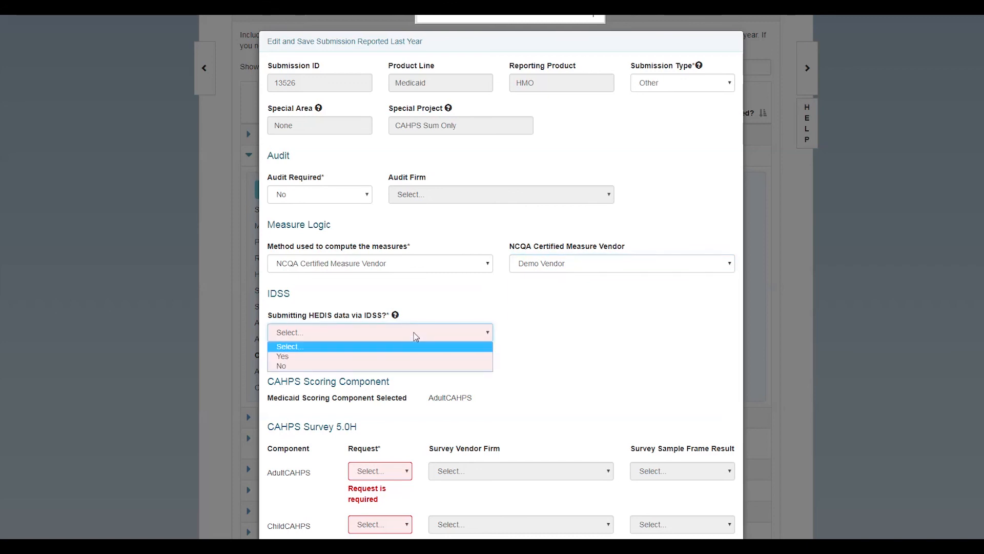
left_click(392, 366)
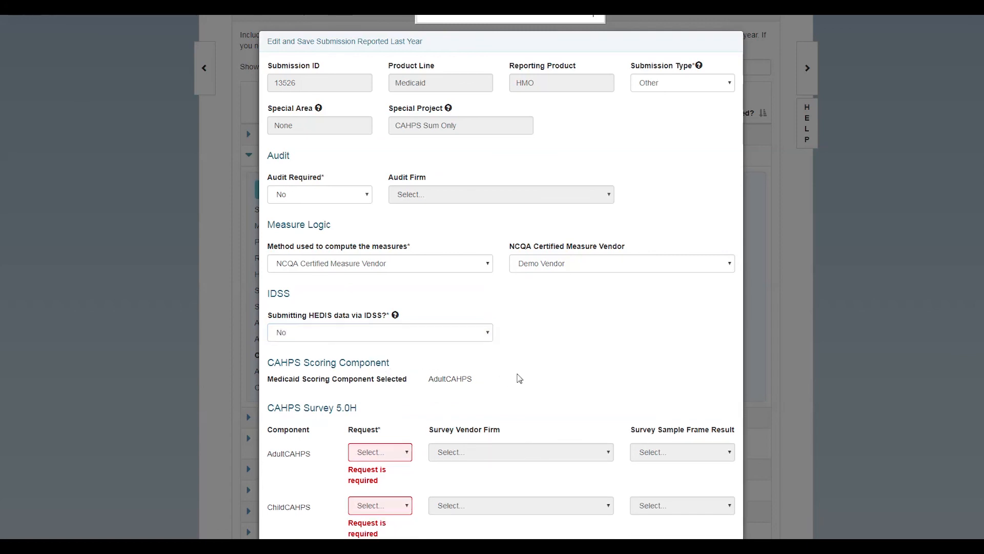
Request the AdultCAHPS survey with Demo Vendor as its survey vendor
scroll(510, 376, "down", 1)
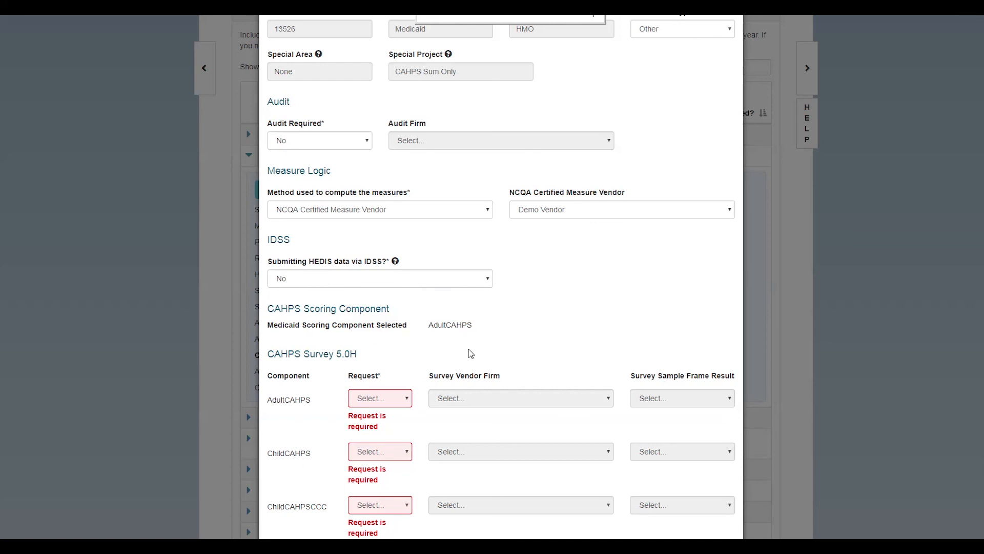
scroll(467, 350, "down", 1)
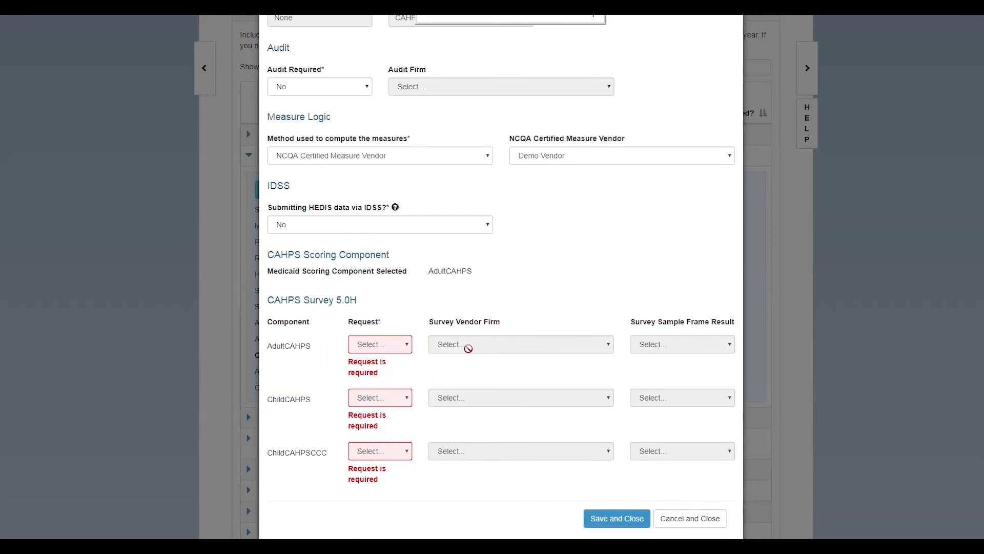
left_click(383, 345)
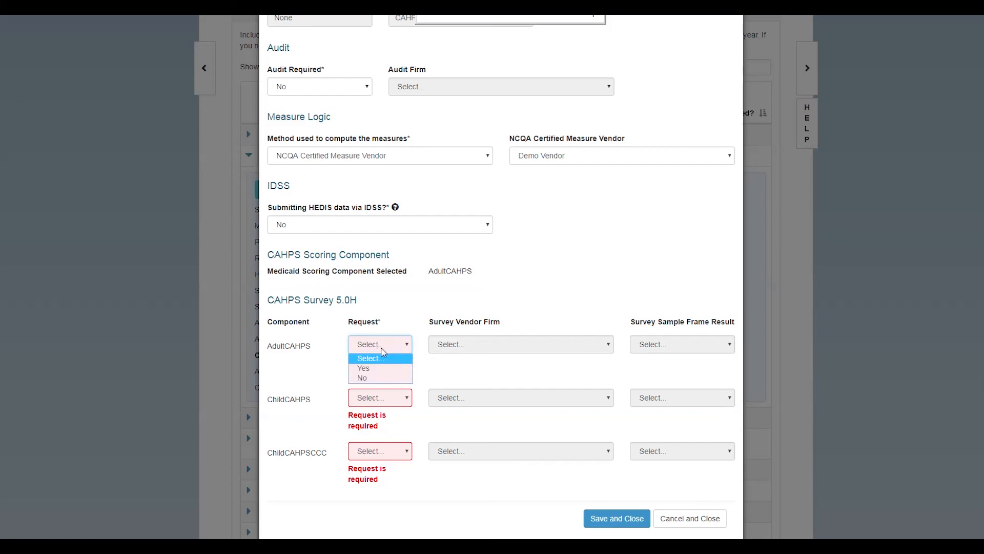
left_click(383, 367)
left_click(479, 344)
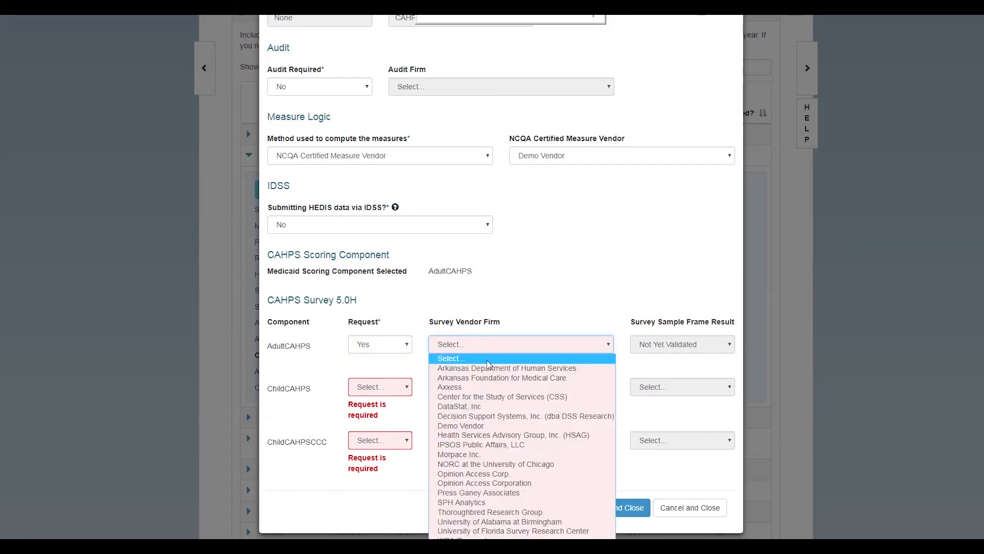
left_click(519, 425)
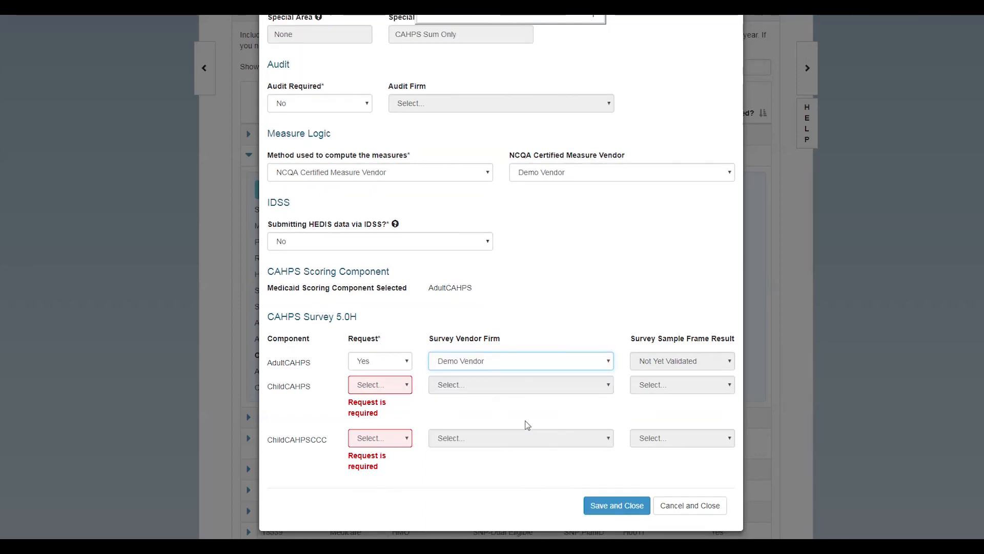
Decline ChildCAHPS, request ChildCAHPSCCC via Demo Vendor, and save the submission
left_click(388, 388)
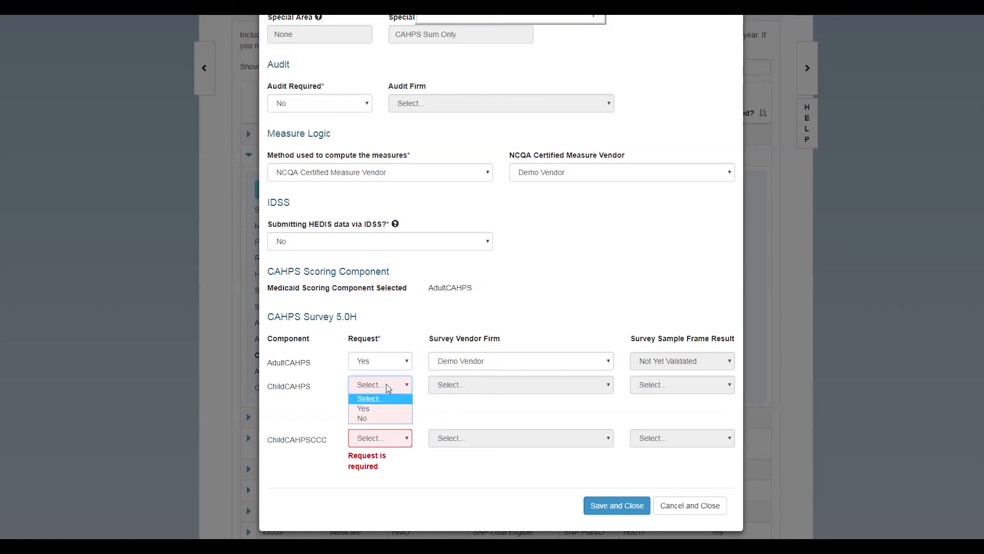
left_click(387, 418)
left_click(390, 442)
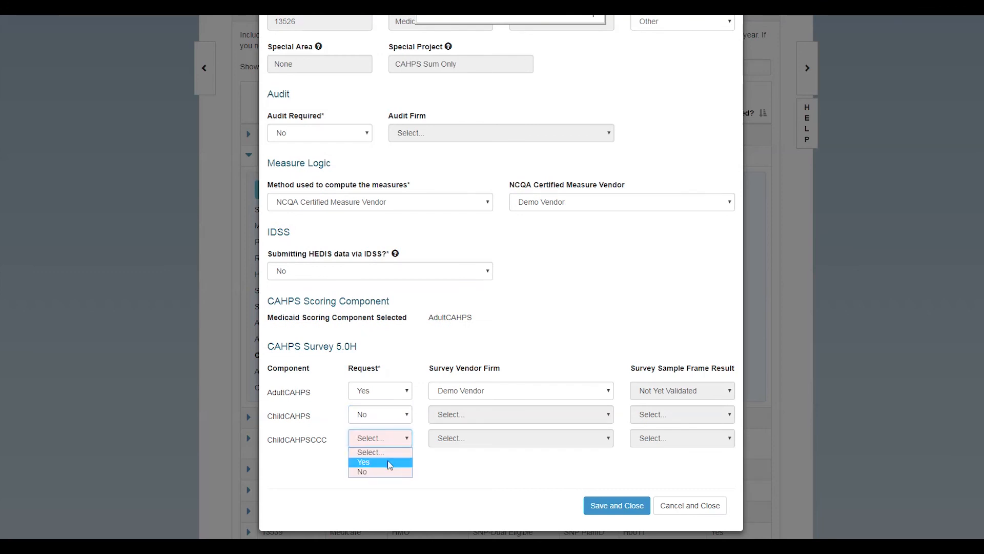
left_click(388, 463)
left_click(451, 452)
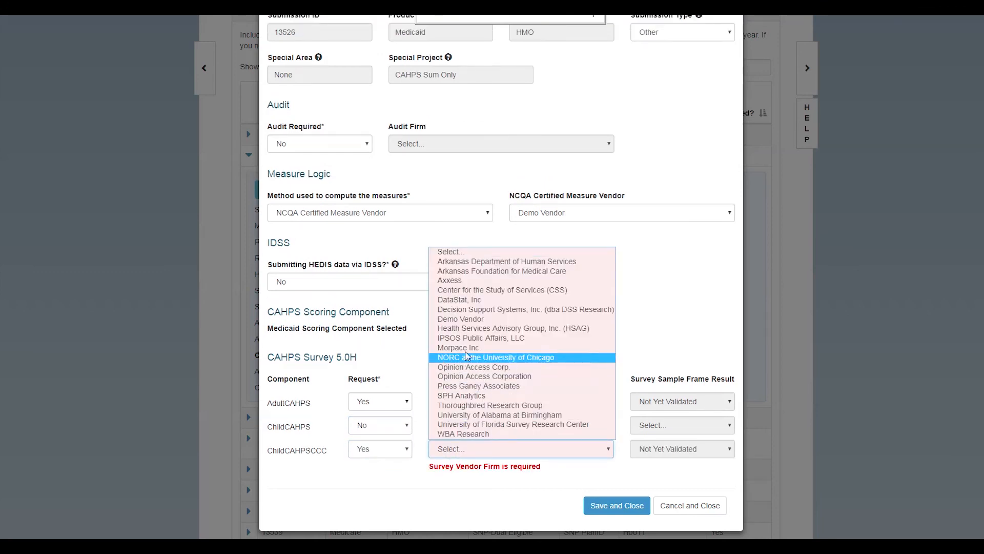
left_click(476, 319)
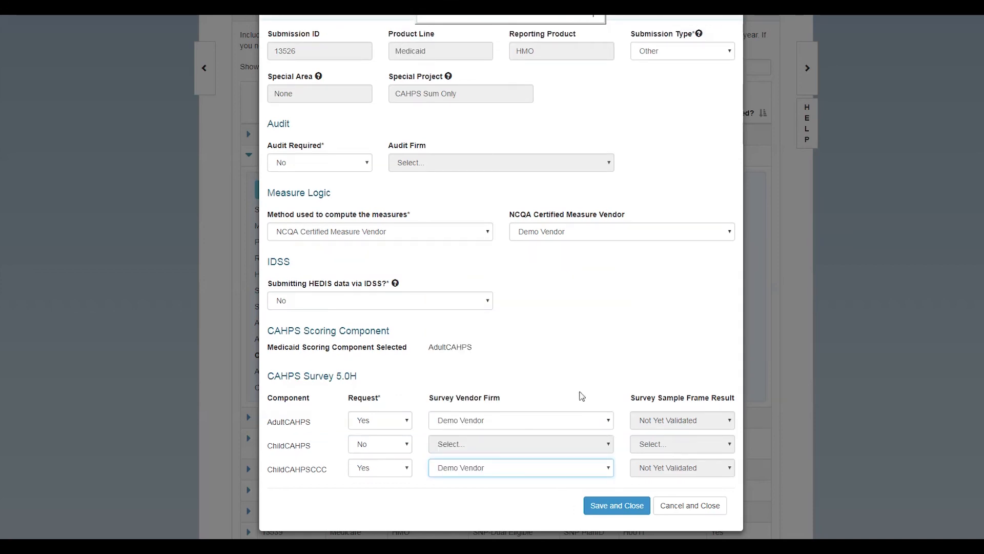
left_click(621, 506)
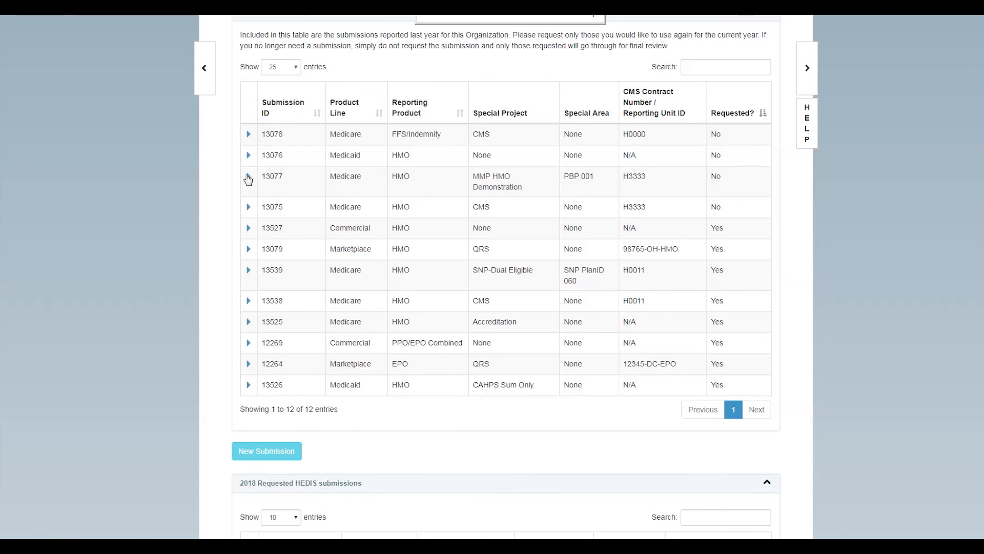
Expand Medicare HMO row 13075 and open its Request submission dialog
left_click(249, 208)
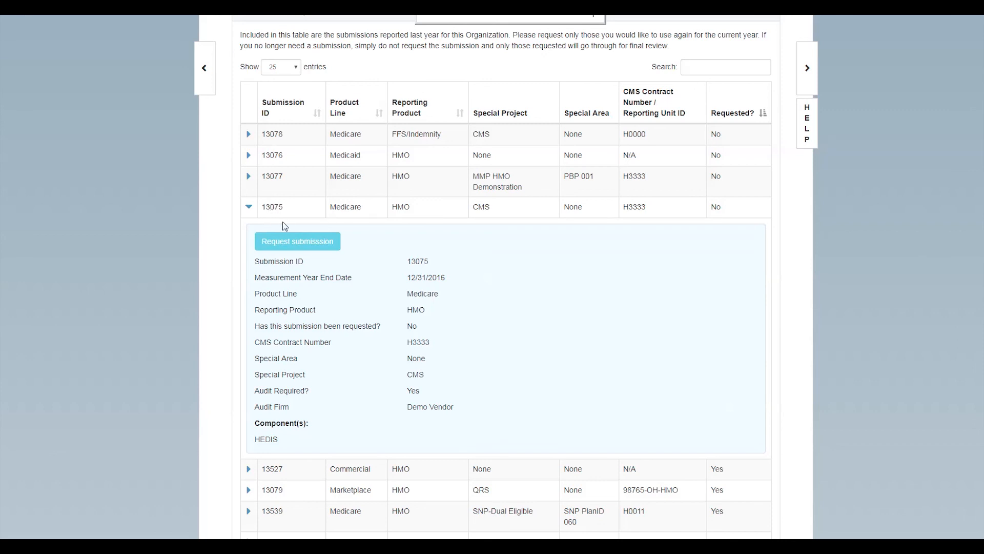
left_click(312, 243)
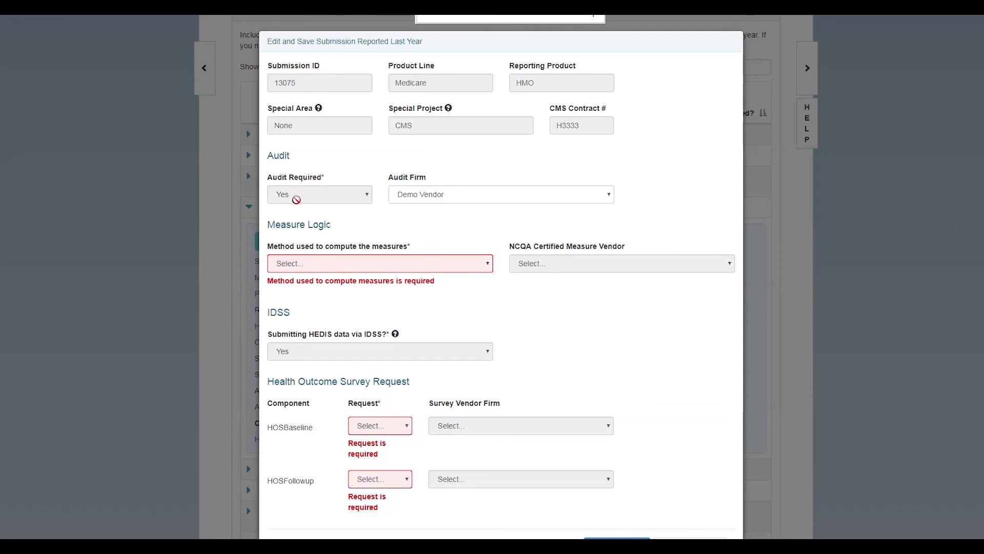
Keep Demo Vendor as audit firm and use NCQA Certified Measure Vendor Demo Vendor
left_click(448, 193)
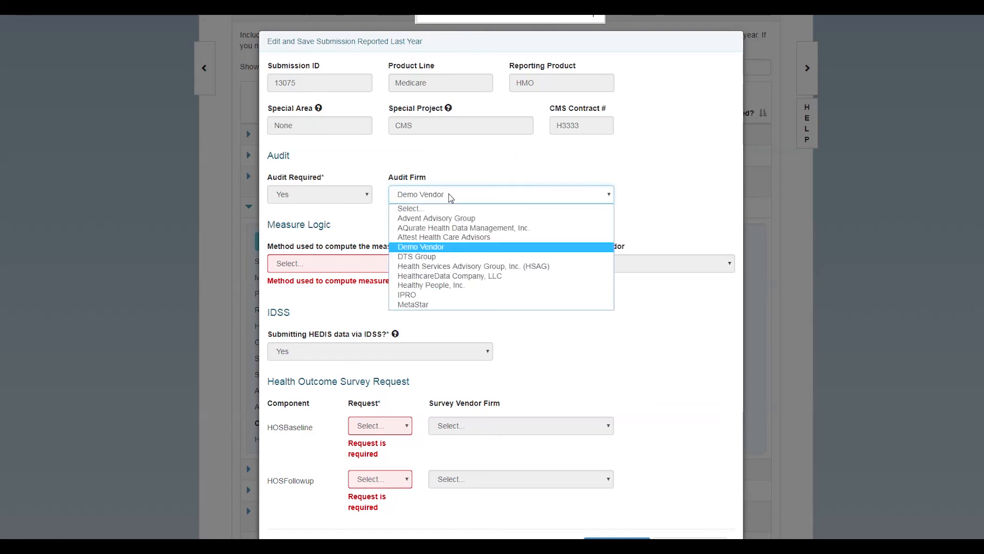
left_click(448, 194)
left_click(446, 222)
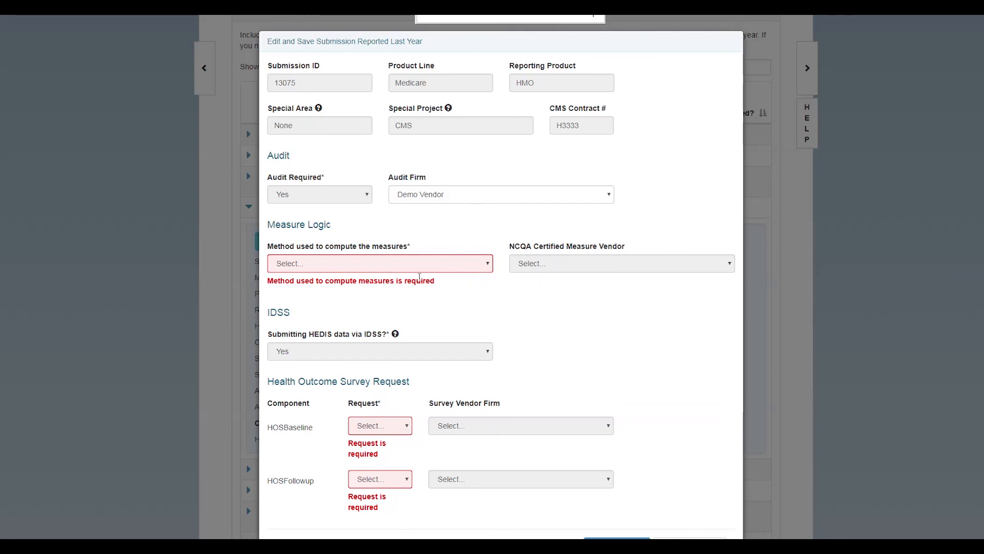
left_click(344, 264)
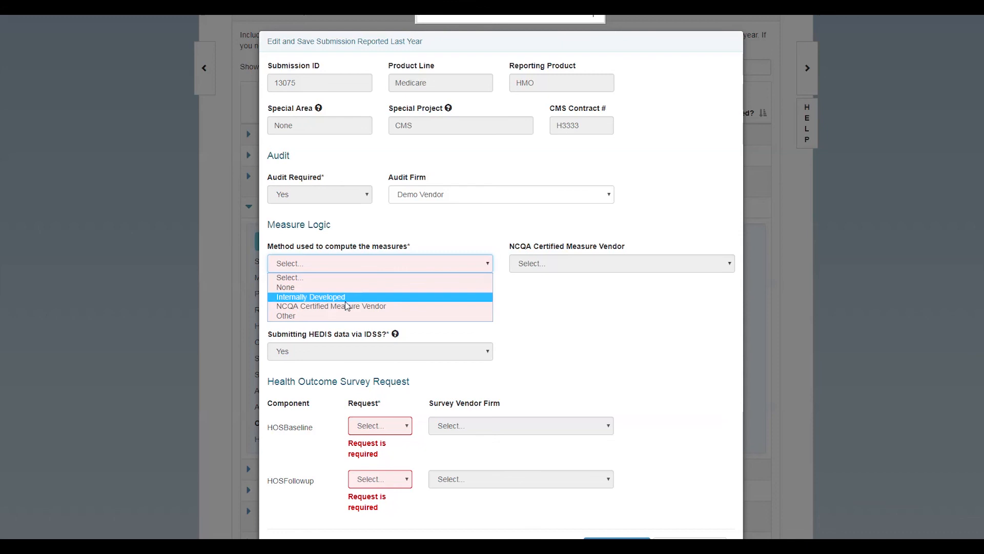
left_click(347, 306)
left_click(571, 270)
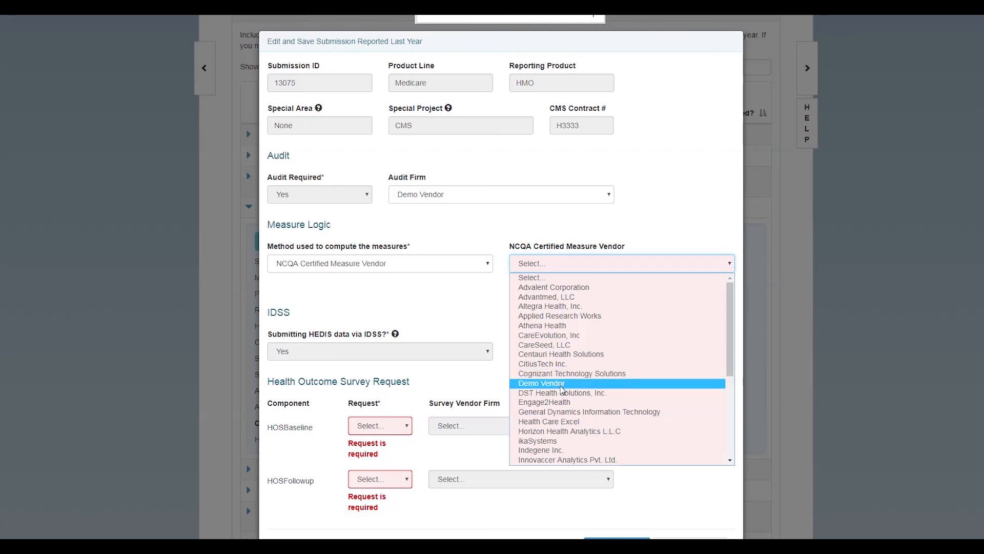
left_click(578, 384)
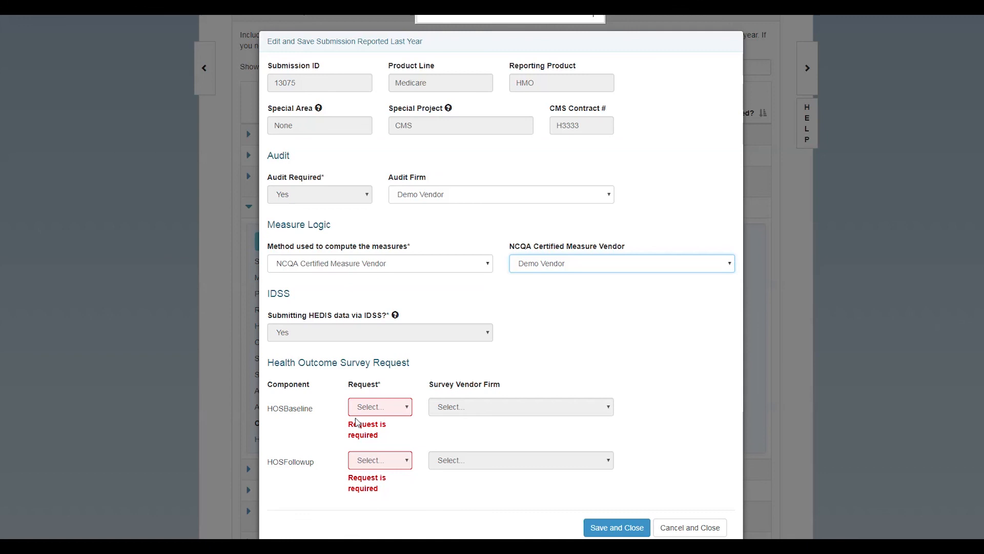
Request HOSBaseline via Demo Vendor, decline HOSFollowup, and save submission 13075
left_click(380, 408)
left_click(381, 433)
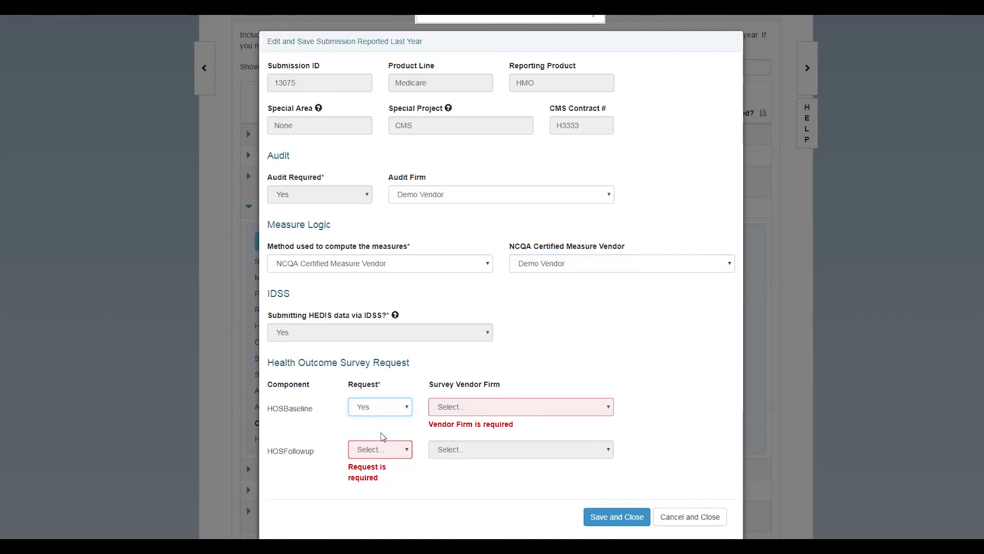
left_click(489, 413)
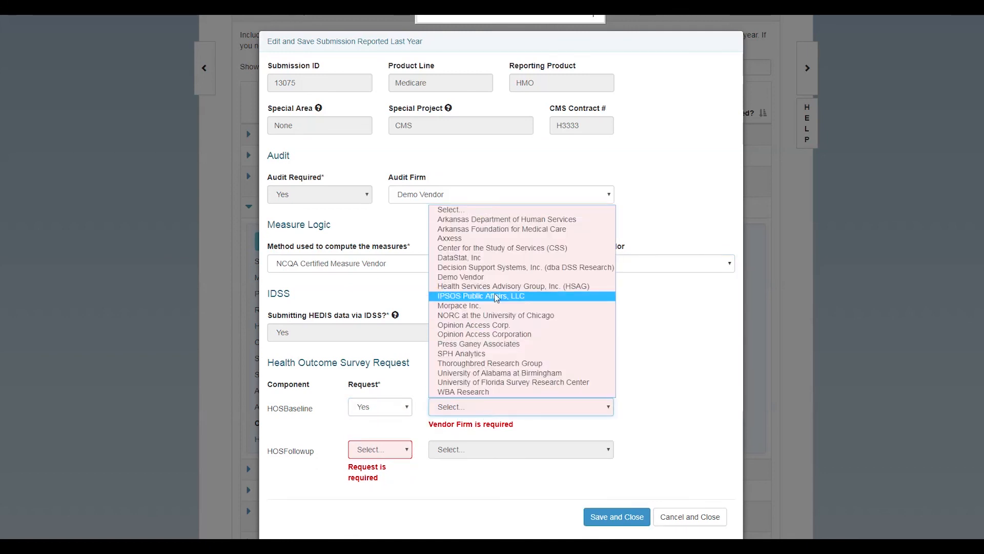
left_click(496, 277)
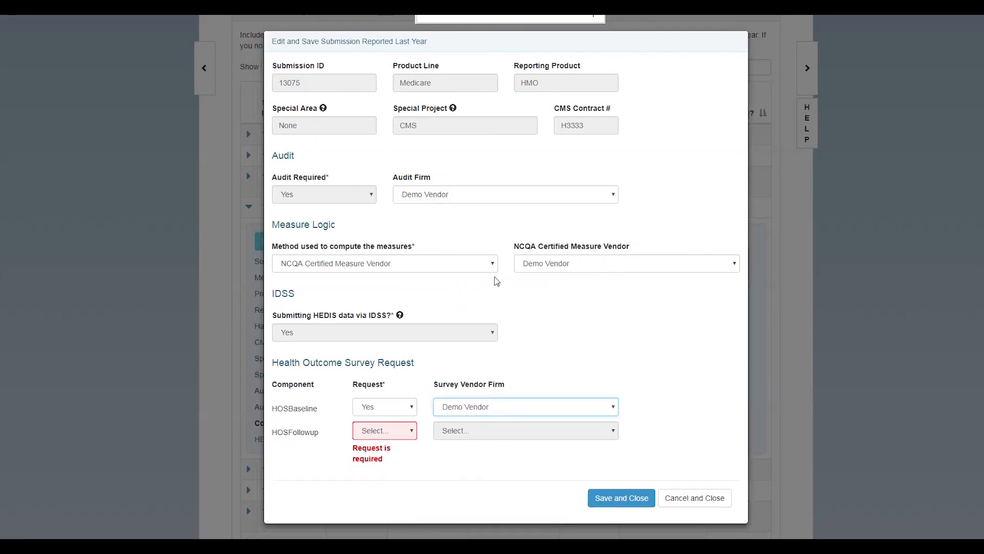
left_click(386, 437)
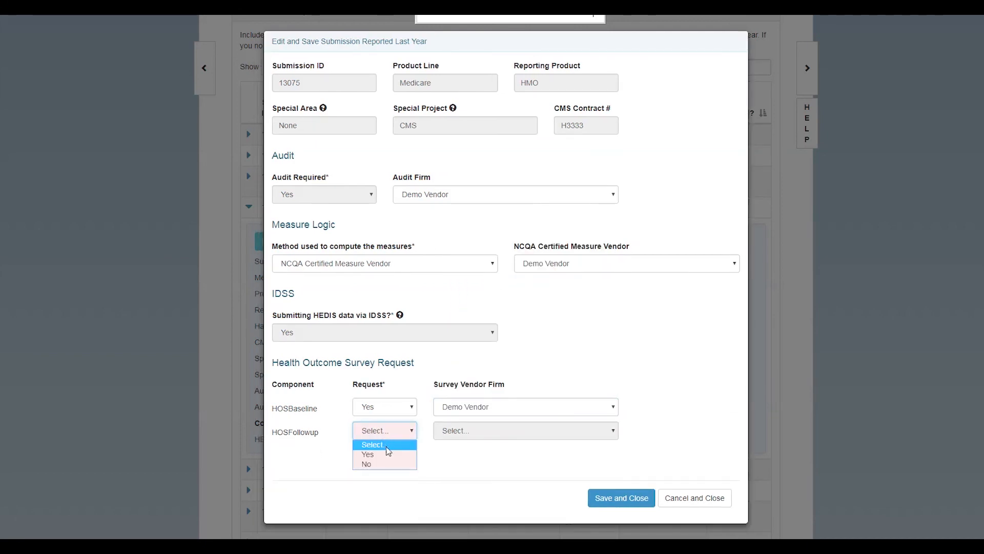
left_click(389, 463)
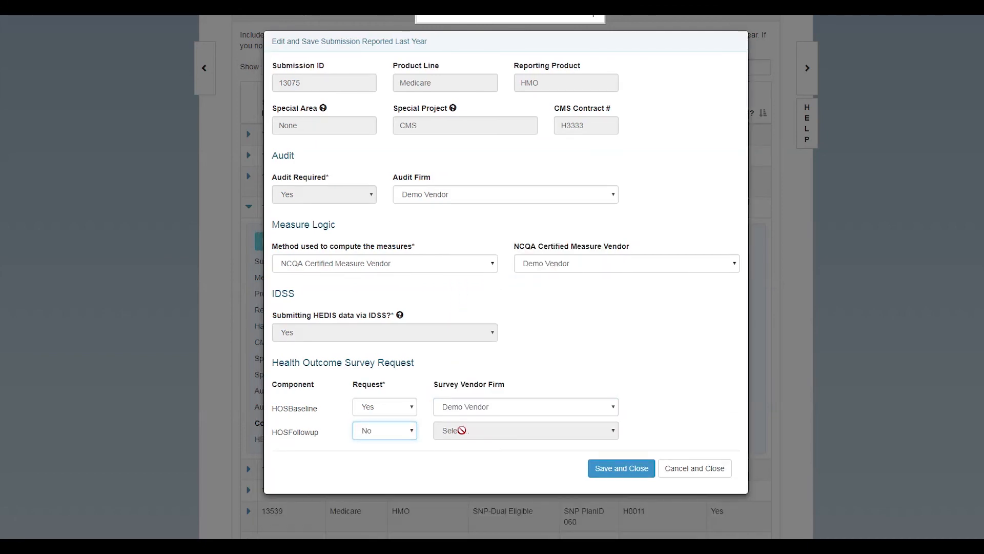
left_click(622, 474)
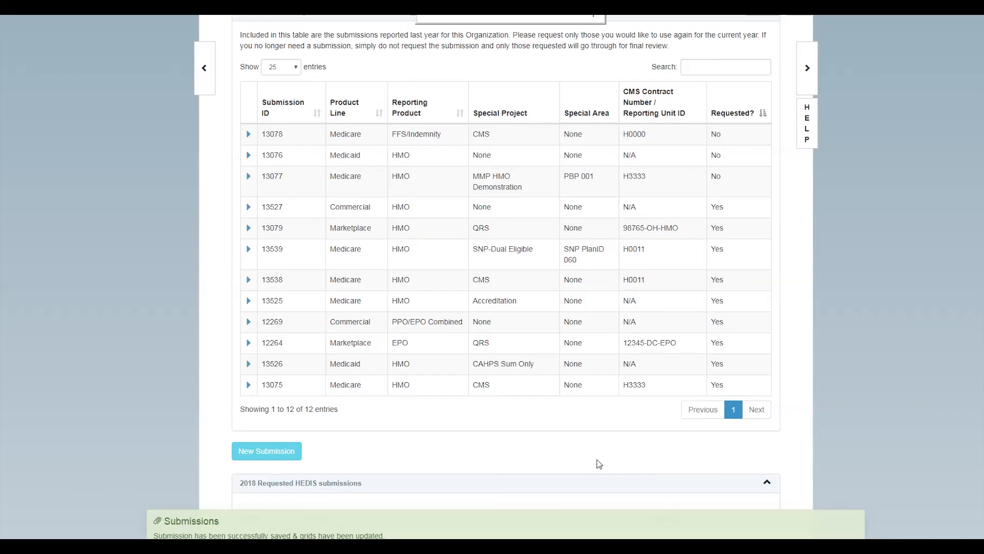
Expand 2018 requested submission 13527 and open its Edit Submission form
scroll(499, 433, "down", 1)
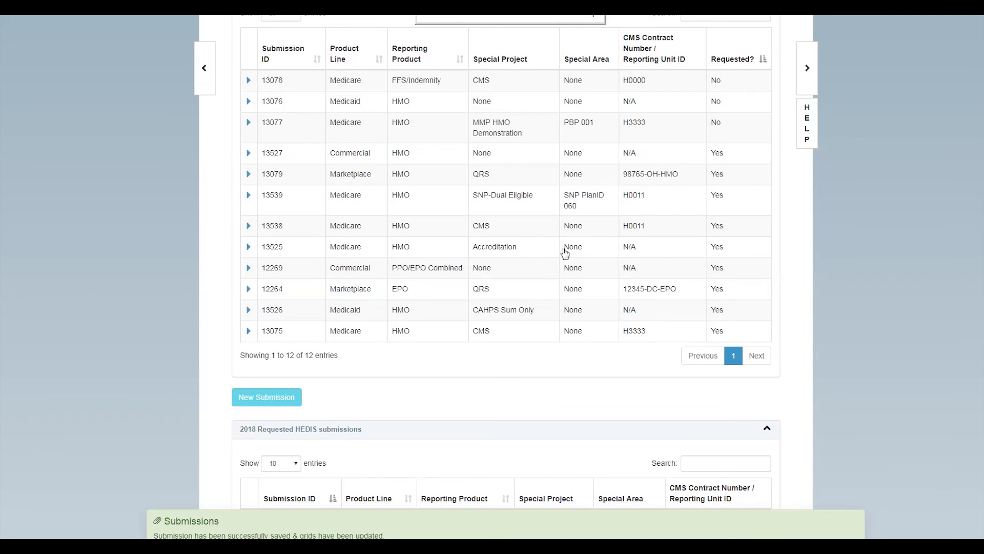
scroll(565, 253, "up", 1)
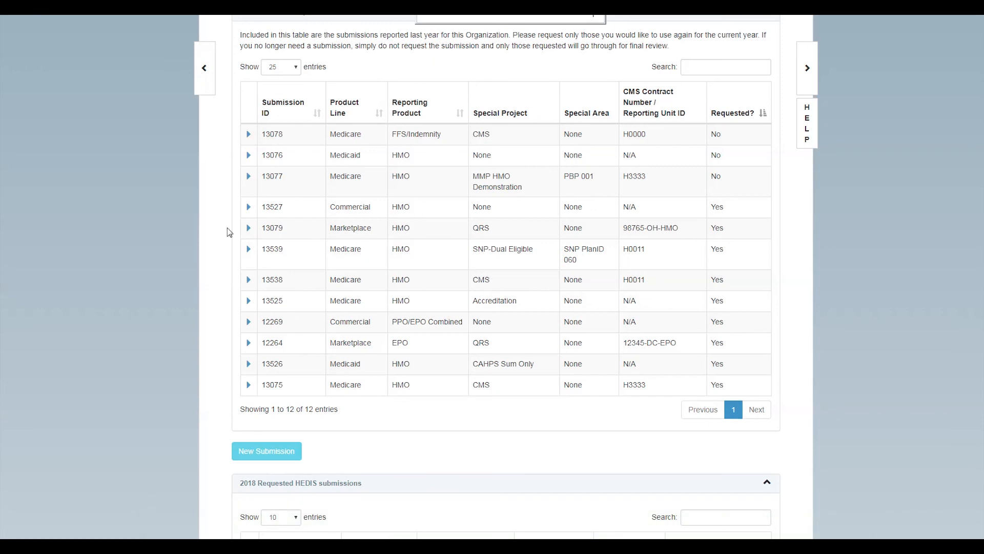
left_click(249, 208)
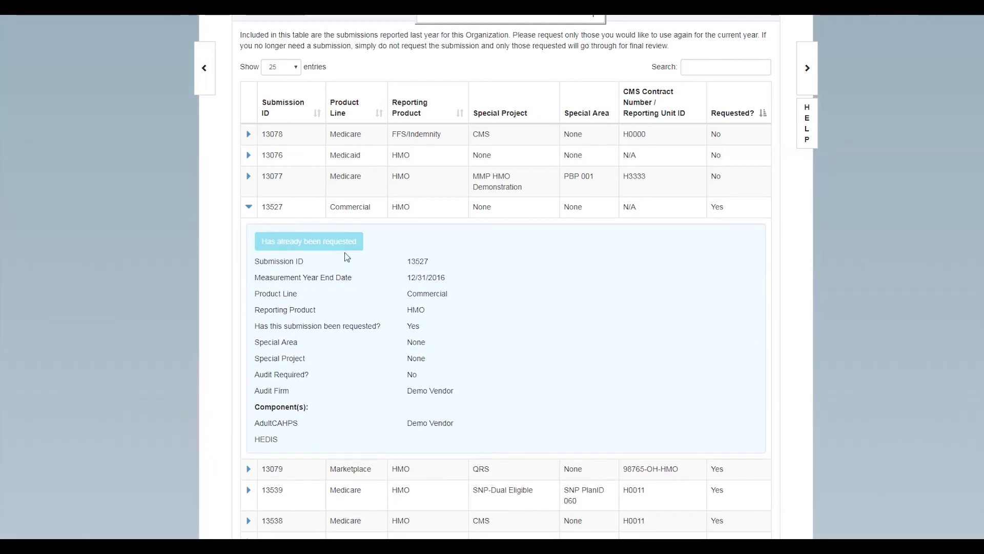
left_click(248, 208)
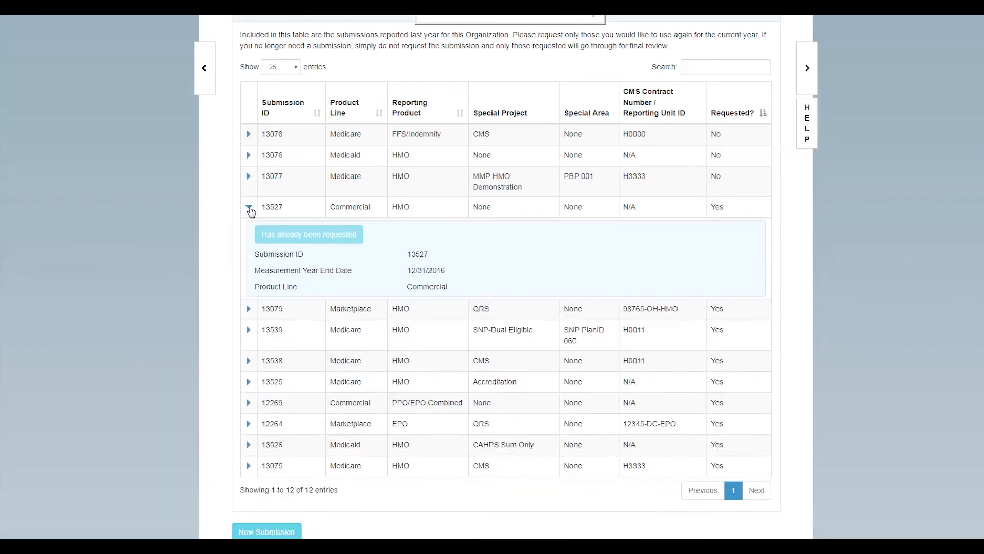
scroll(295, 278, "down", 2)
scroll(296, 280, "down", 3)
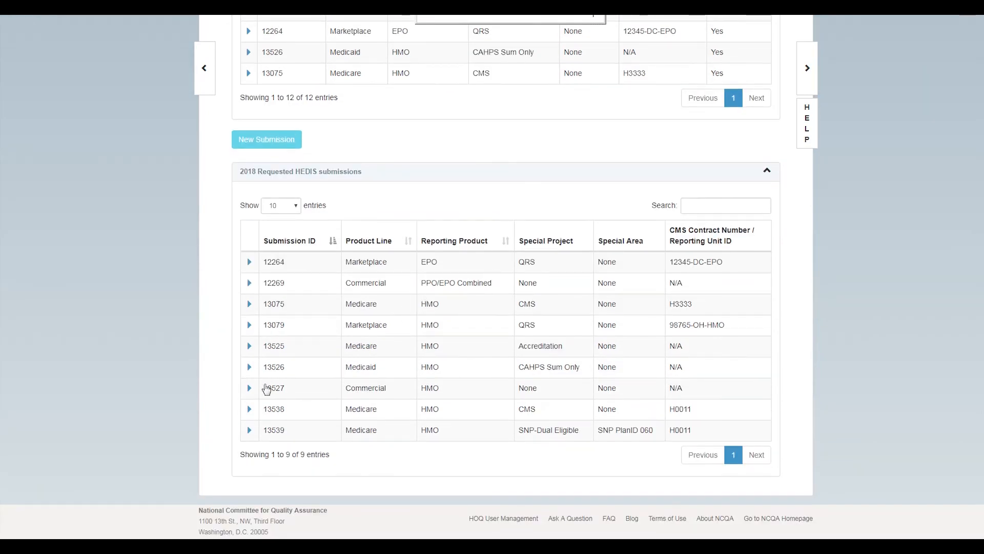
left_click(250, 389)
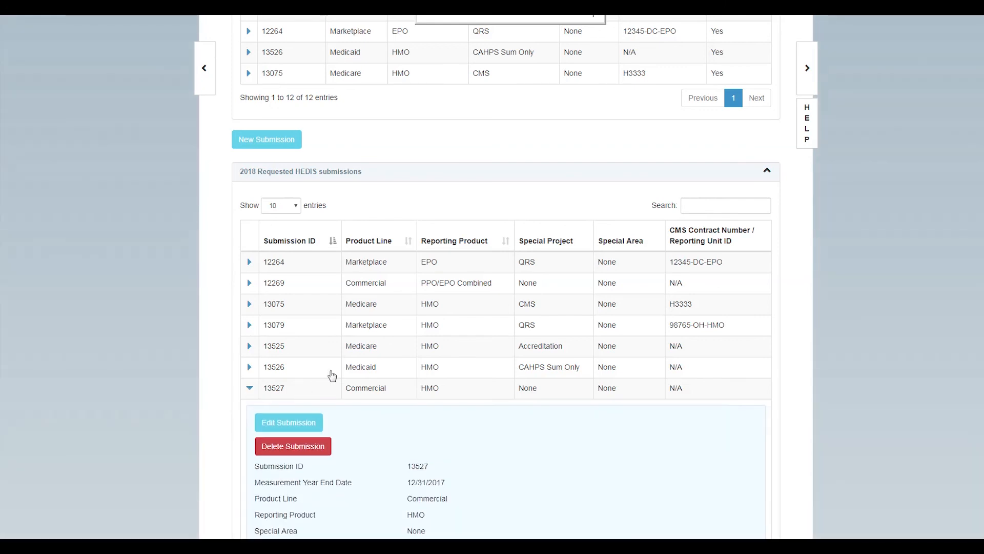
scroll(481, 389, "down", 2)
scroll(486, 387, "down", 1)
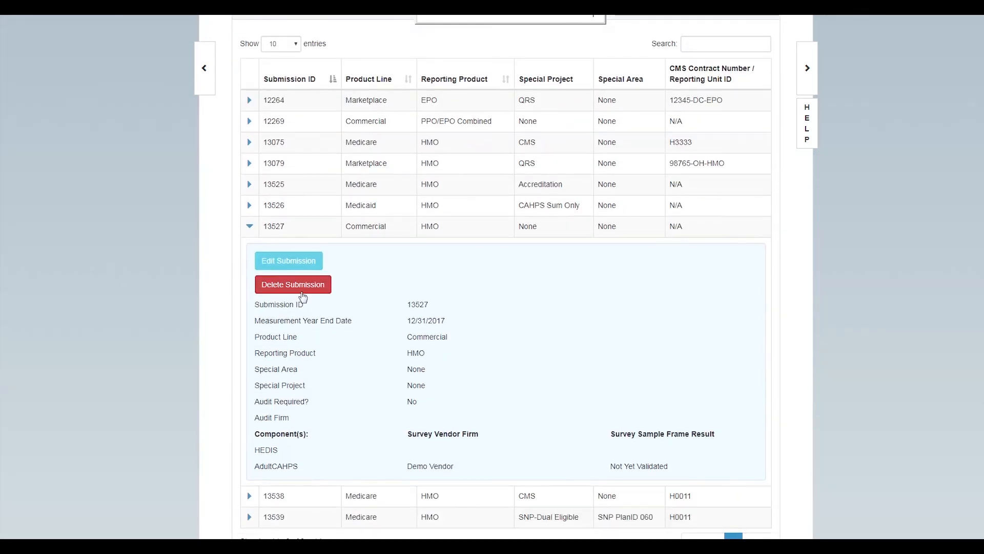
left_click(299, 262)
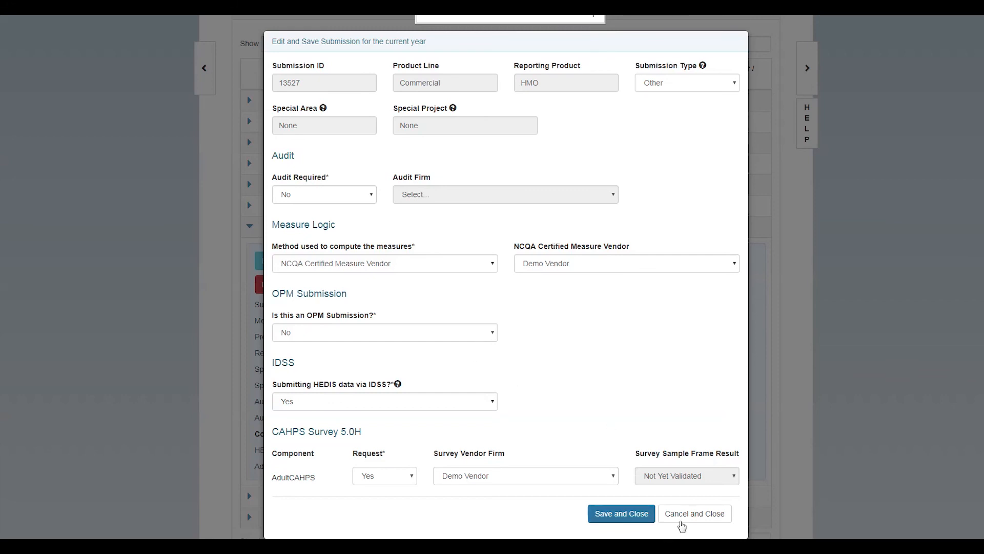
Dismiss the 13527 current-year form with Cancel and Close, leaving it unchanged
left_click(680, 514)
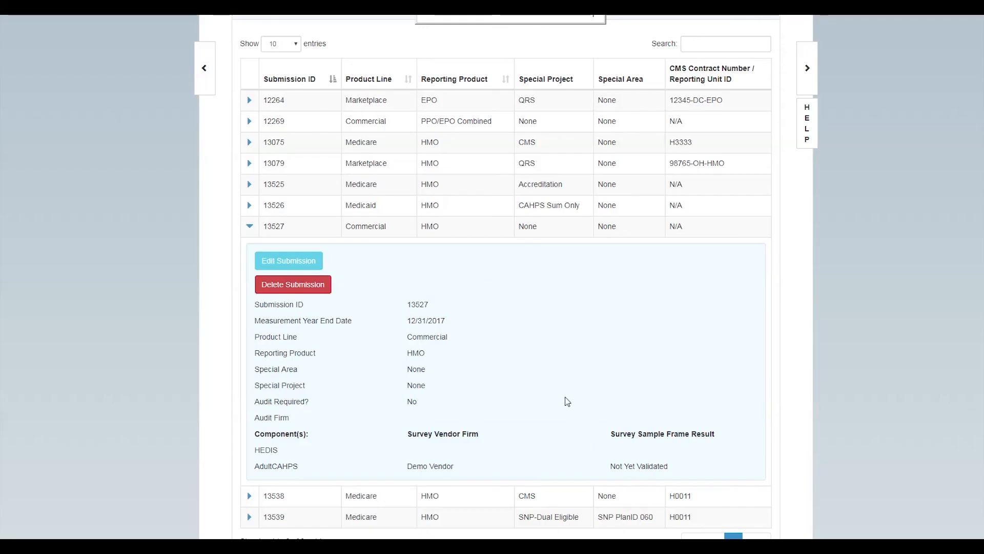
Expand last year's submission 13077 and open its request form
scroll(530, 337, "up", 8)
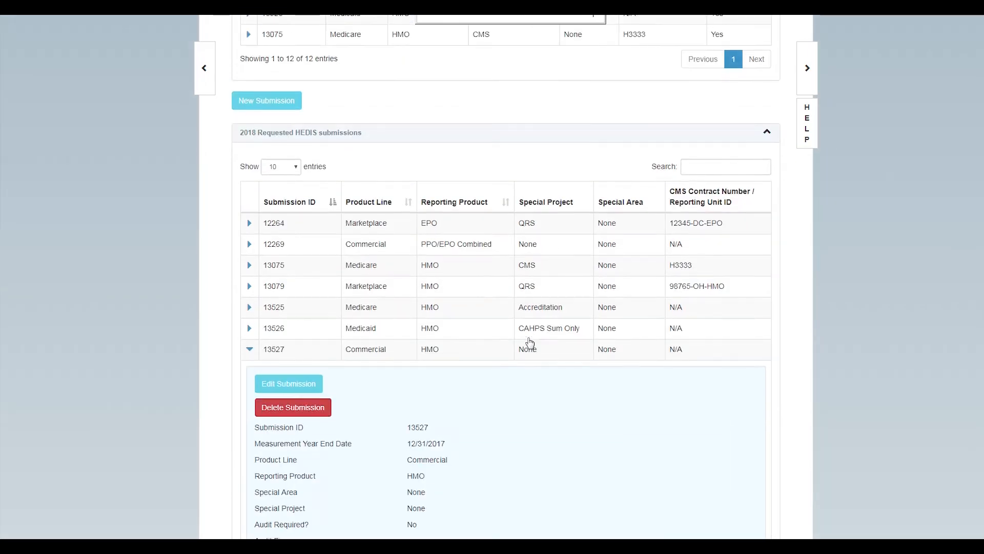
scroll(531, 342, "up", 3)
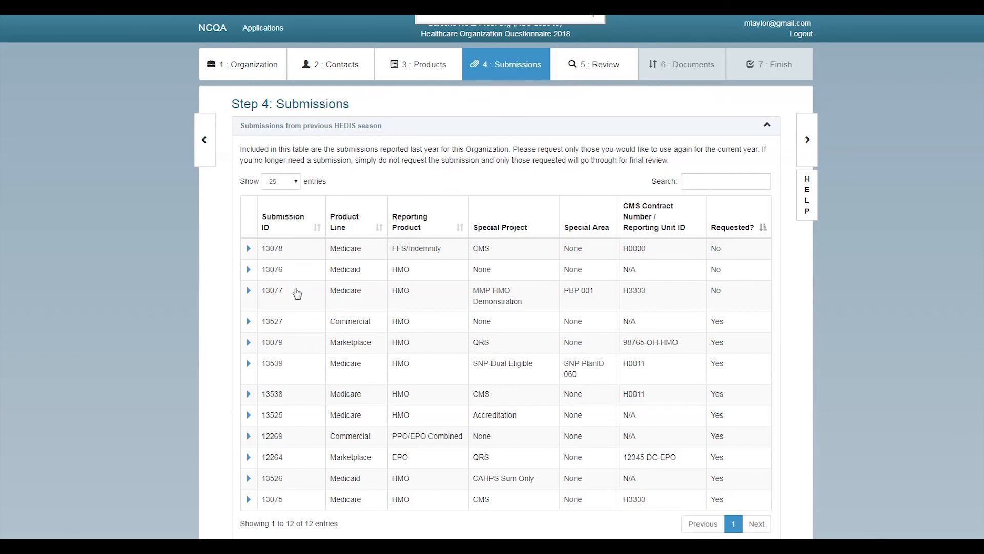
left_click(249, 291)
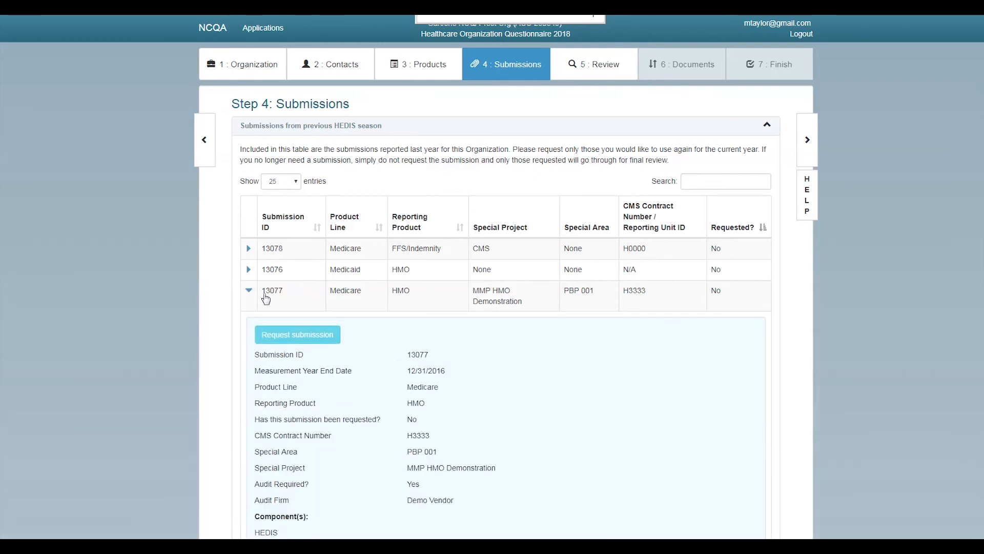
scroll(466, 336, "down", 1)
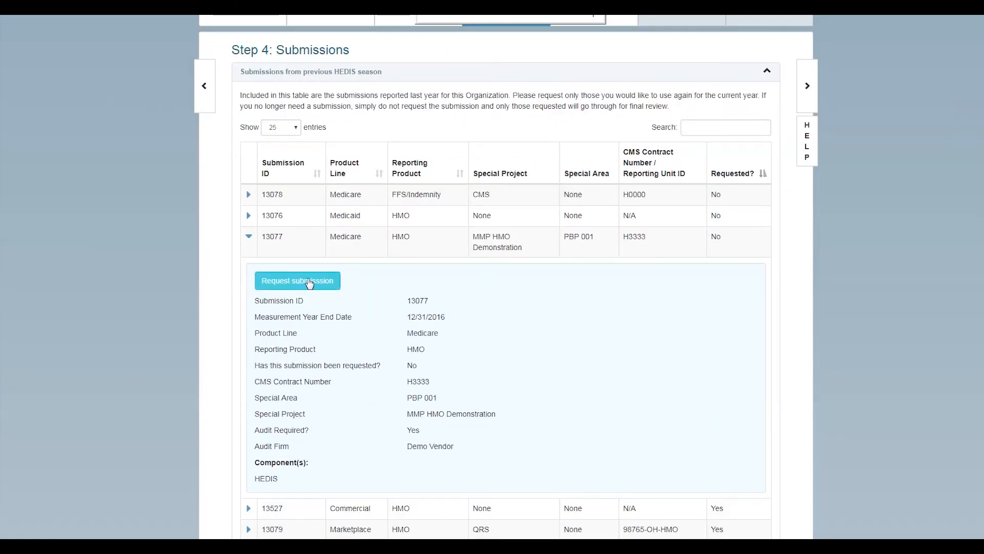
left_click(309, 283)
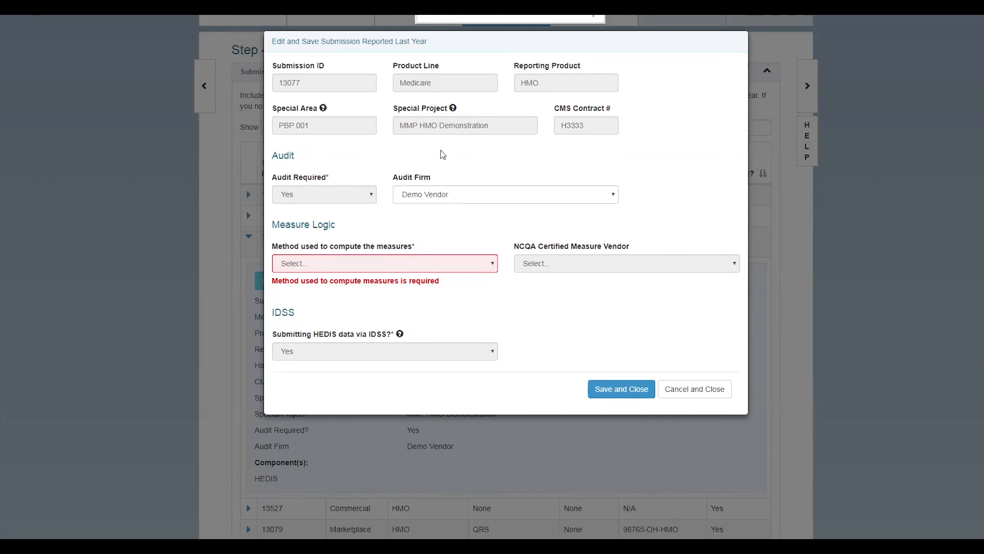
Set the method to NCQA Certified Measure Vendor with Demo Vendor and save
left_click(419, 264)
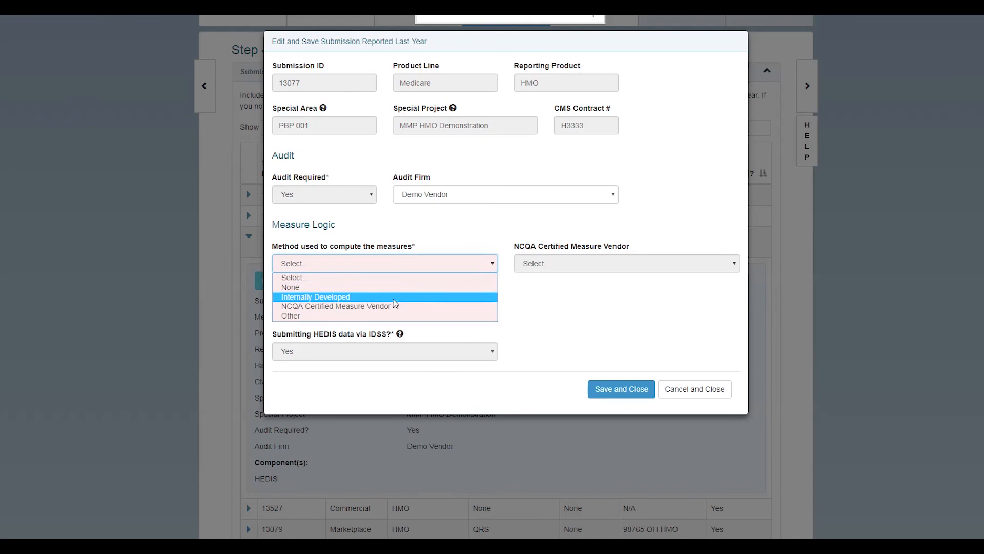
left_click(396, 307)
left_click(584, 263)
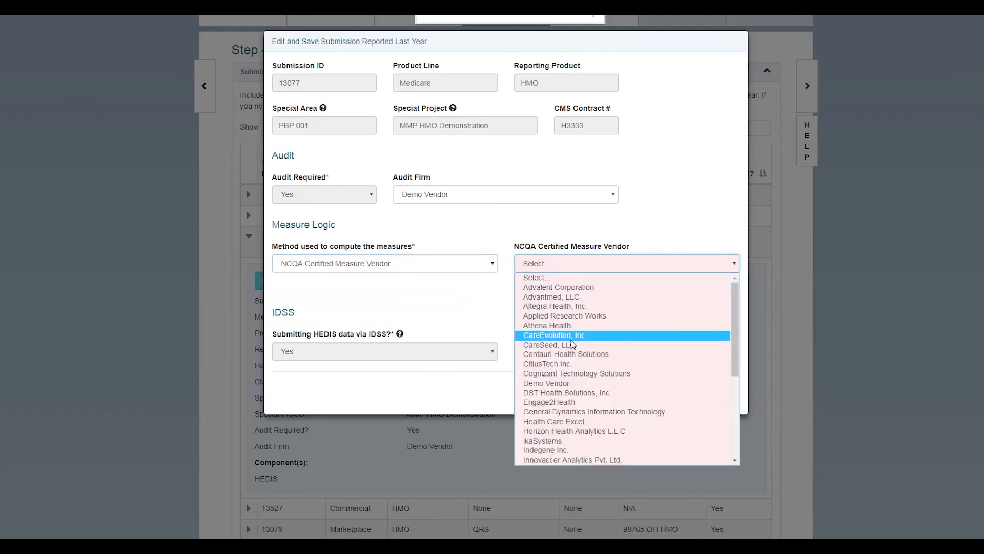
left_click(560, 384)
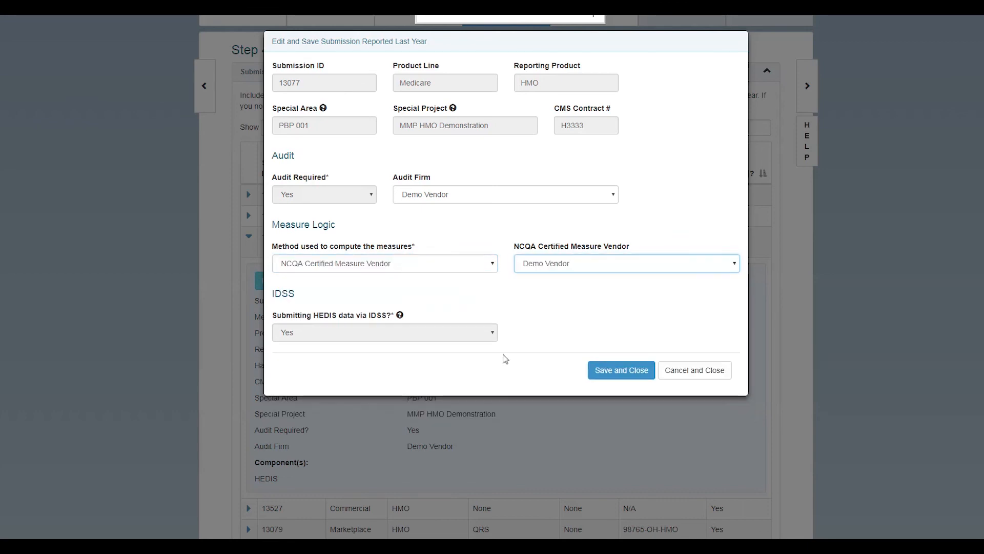
left_click(613, 376)
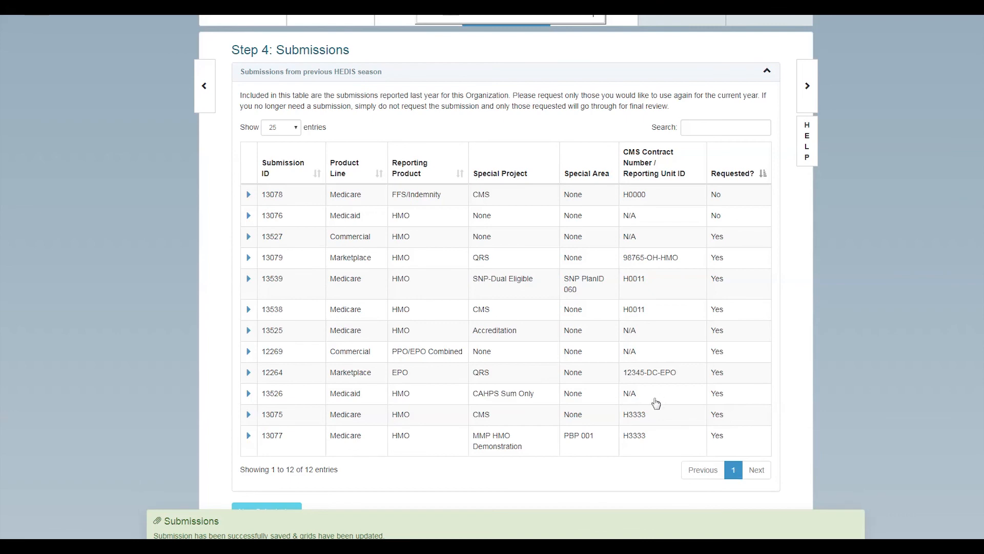
Collapse submission 13527's details and the 'Submissions from previous HEDIS season' section
scroll(636, 424, "down", 2)
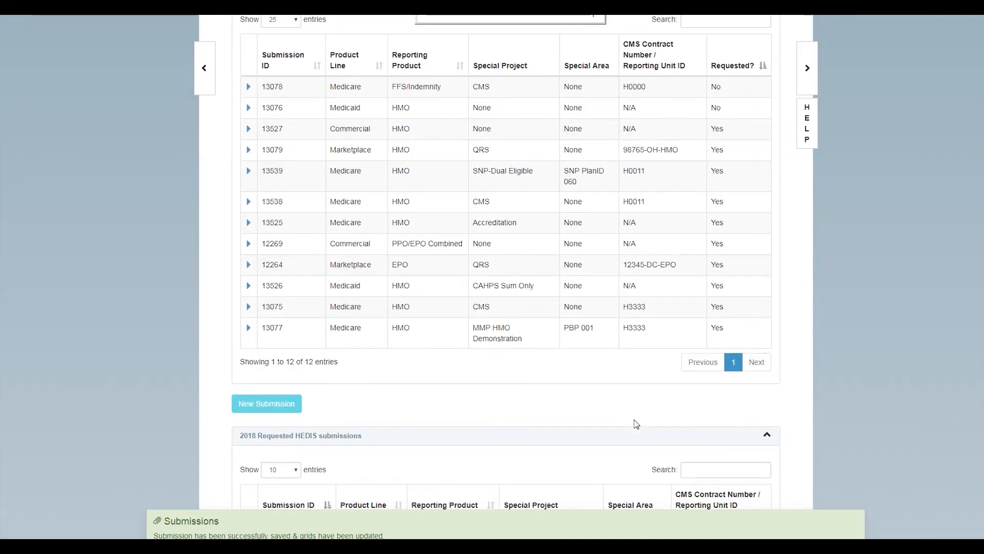
scroll(652, 400, "up", 3)
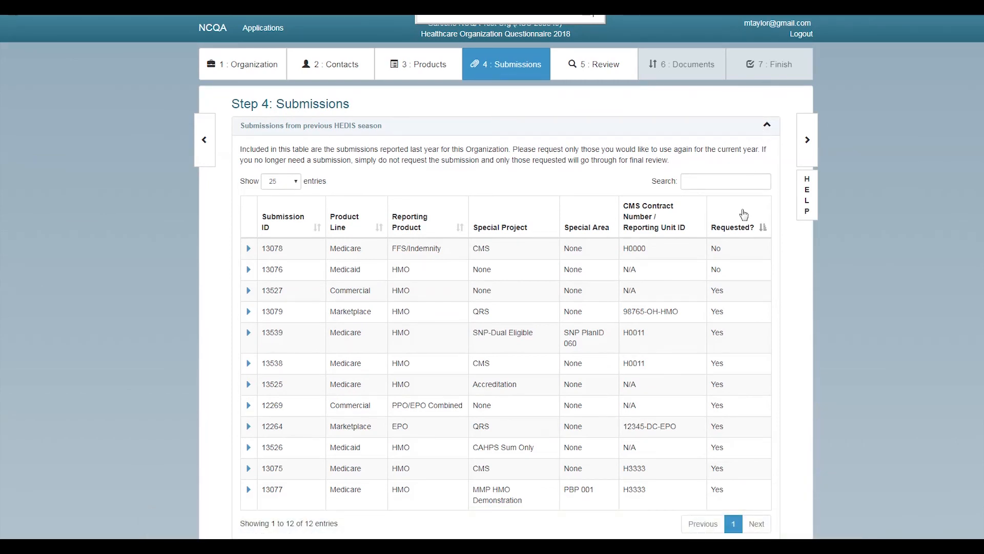
scroll(705, 266, "down", 3)
scroll(705, 264, "down", 4)
scroll(705, 261, "up", 5)
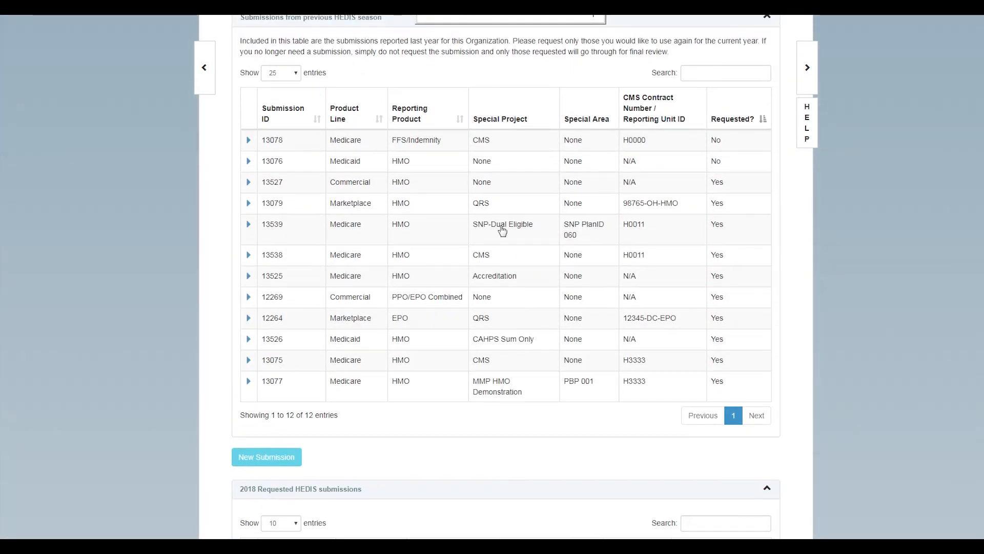
scroll(503, 241, "down", 5)
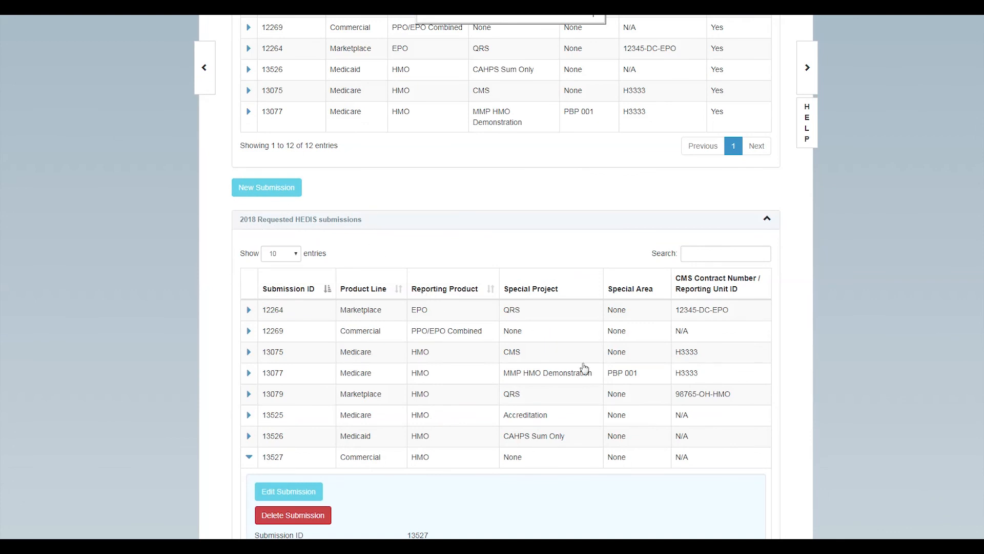
left_click(251, 458)
scroll(533, 351, "up", 4)
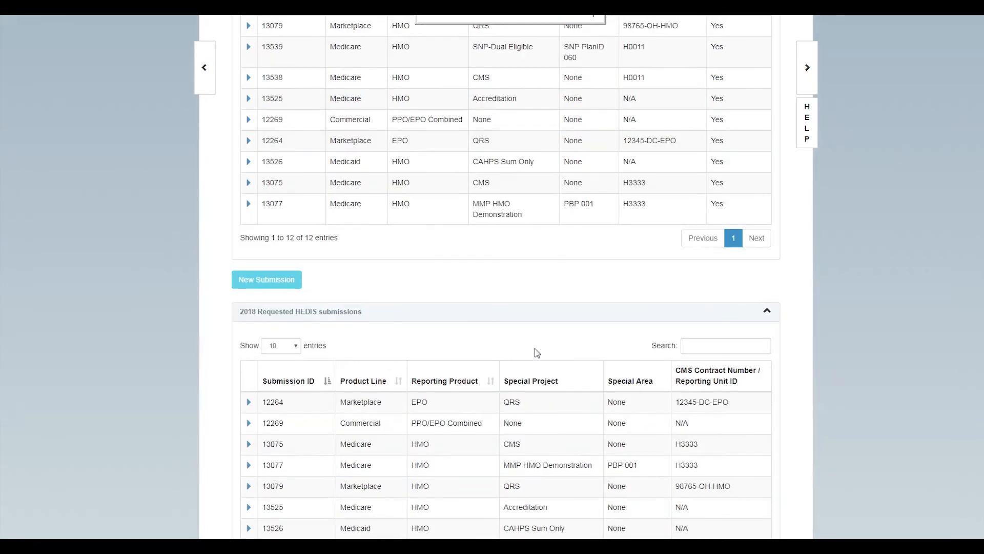
scroll(545, 352, "up", 3)
left_click(768, 127)
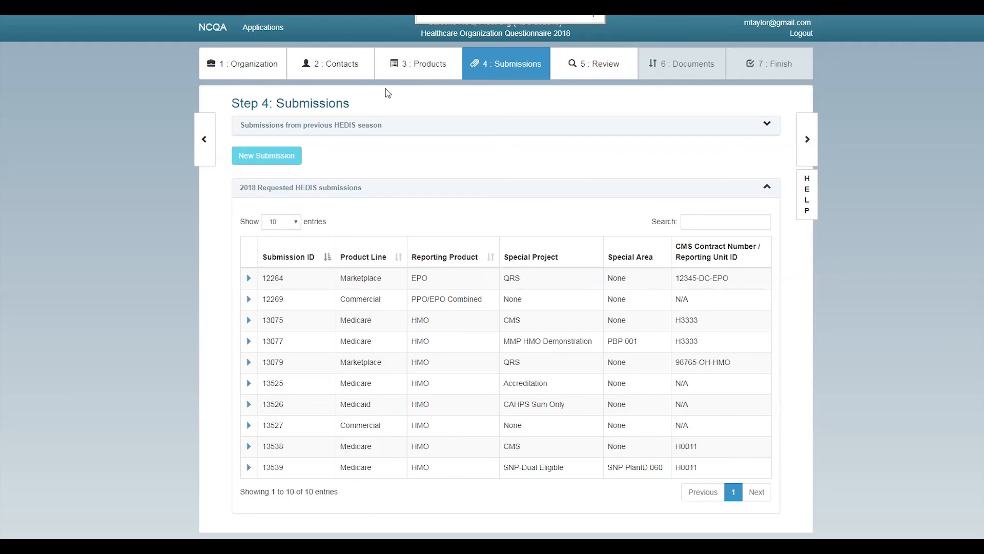
Create a new submission: product line Medicare, reporting product HMO, type Special Needs Plan
left_click(281, 162)
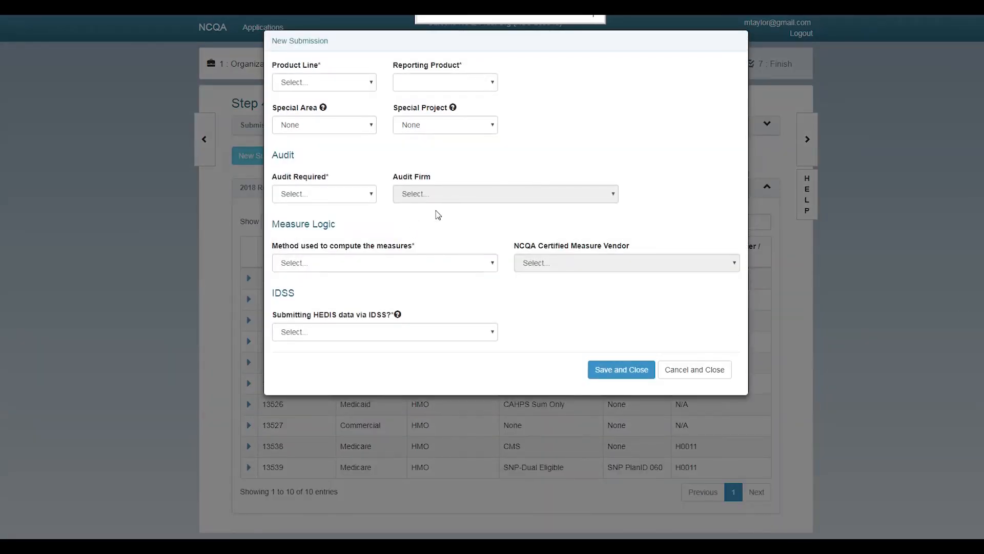
left_click(342, 84)
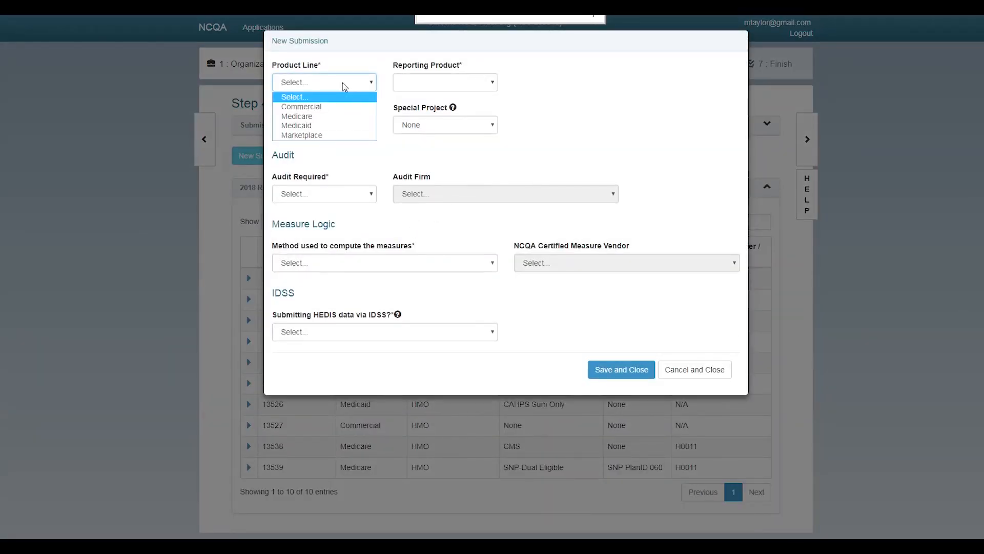
left_click(345, 117)
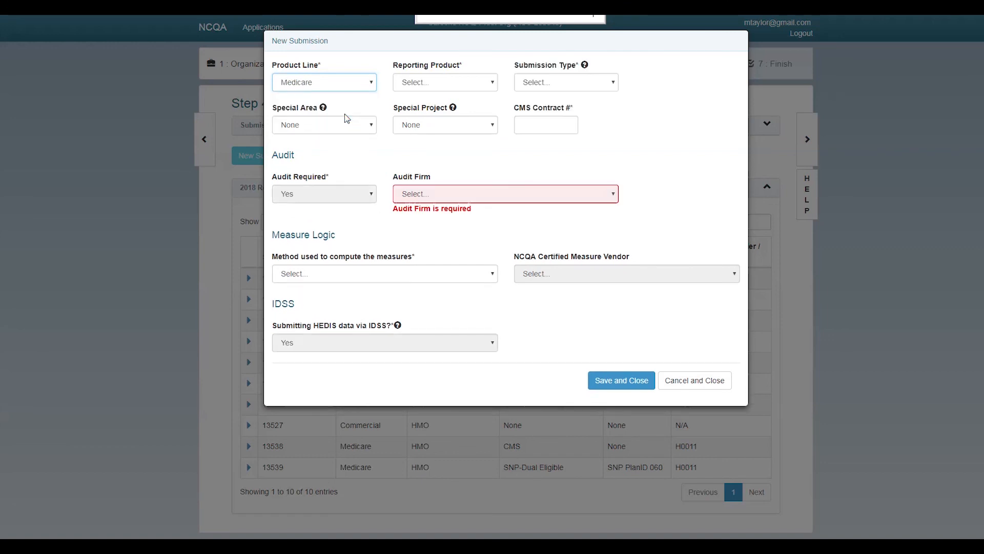
left_click(431, 88)
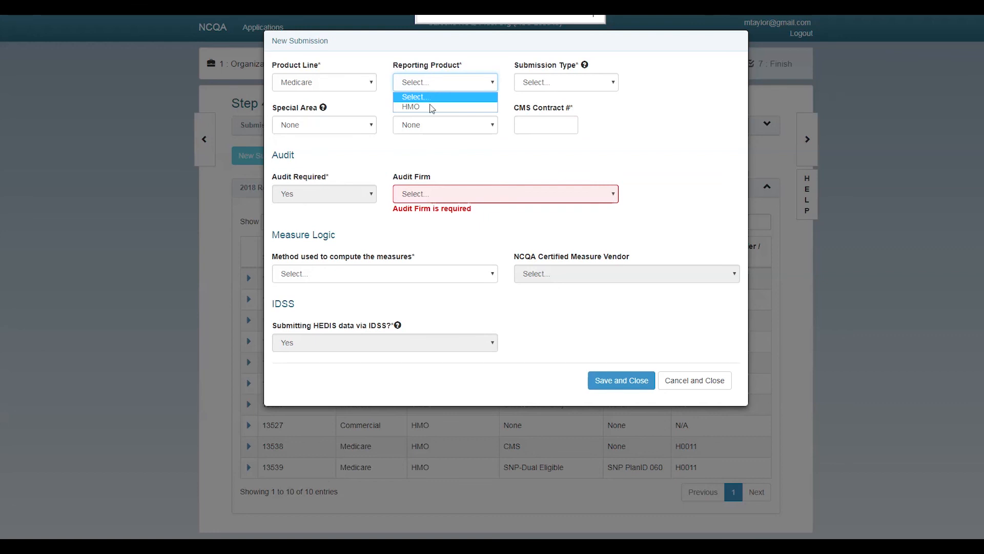
left_click(429, 105)
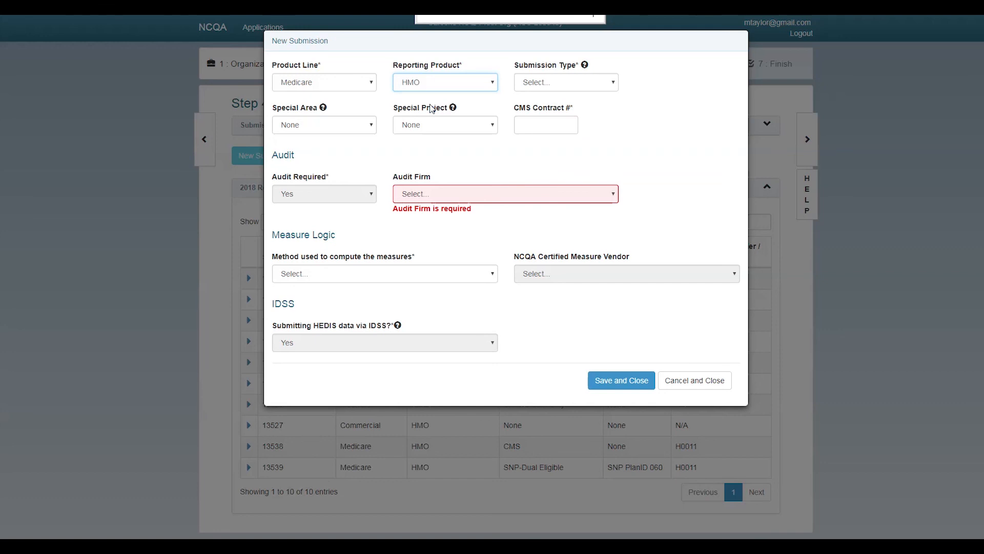
left_click(541, 87)
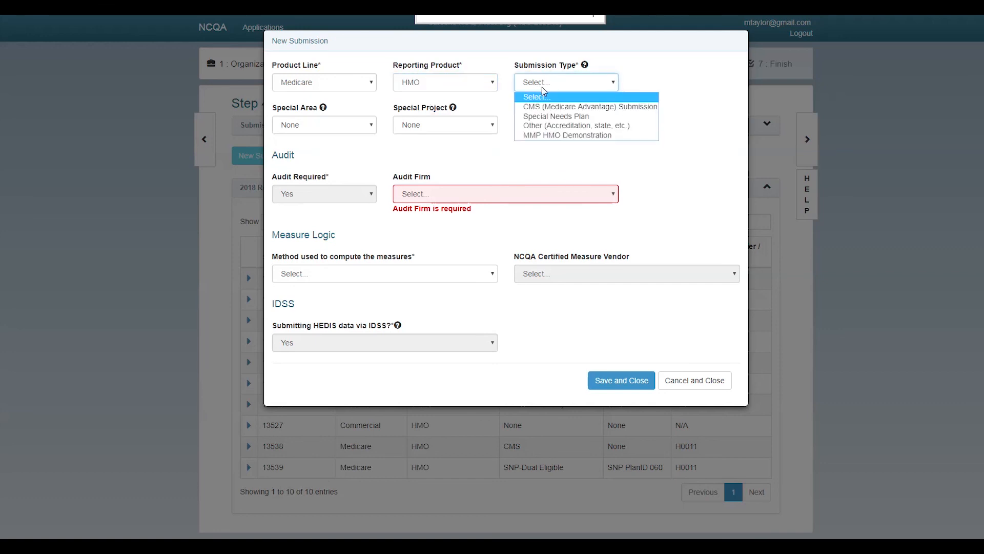
left_click(598, 117)
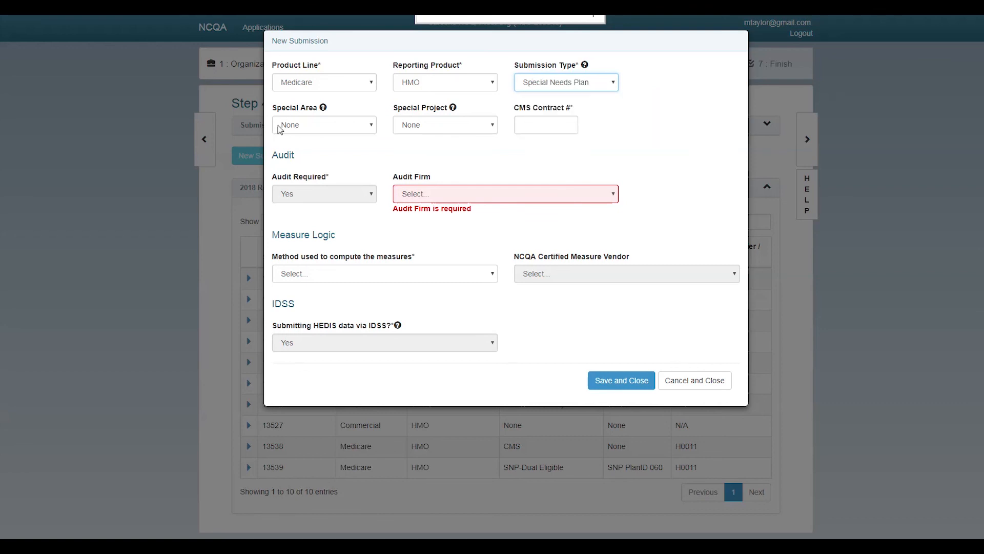
Set Special Area to SNP PlanID 055 and Special Project to SNP-Chronic or Disabling Condition
left_click(320, 126)
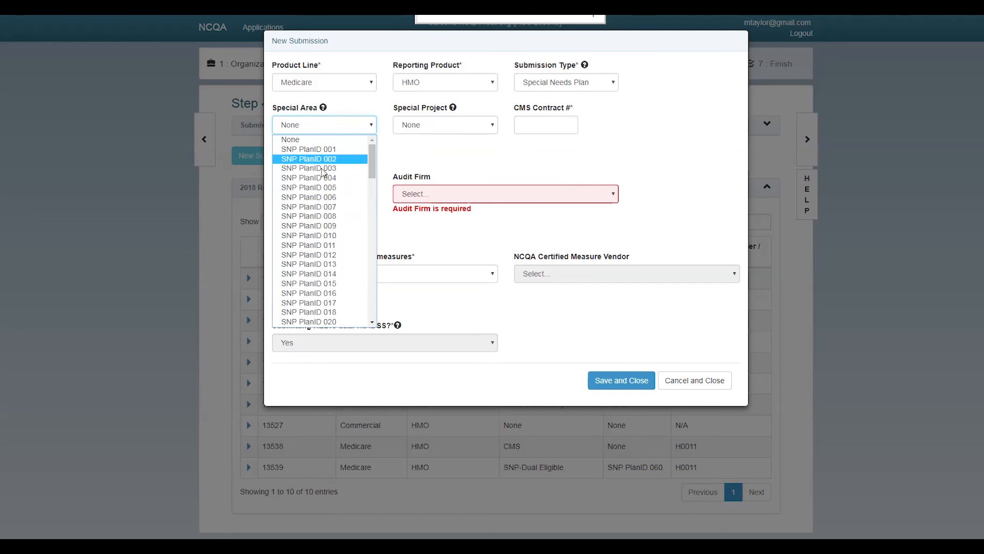
scroll(318, 189, "down", 20)
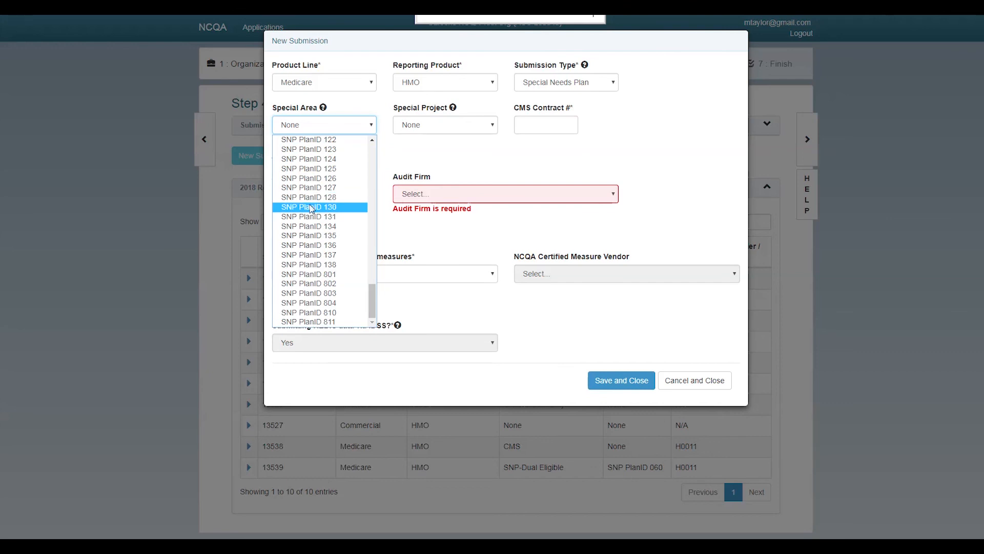
scroll(315, 224, "up", 3)
scroll(315, 224, "up", 10)
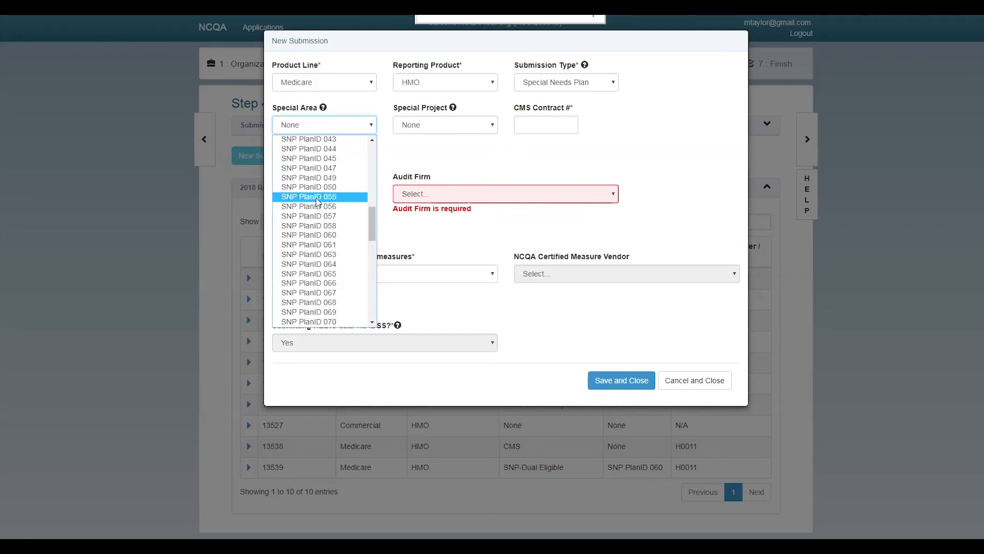
left_click(317, 198)
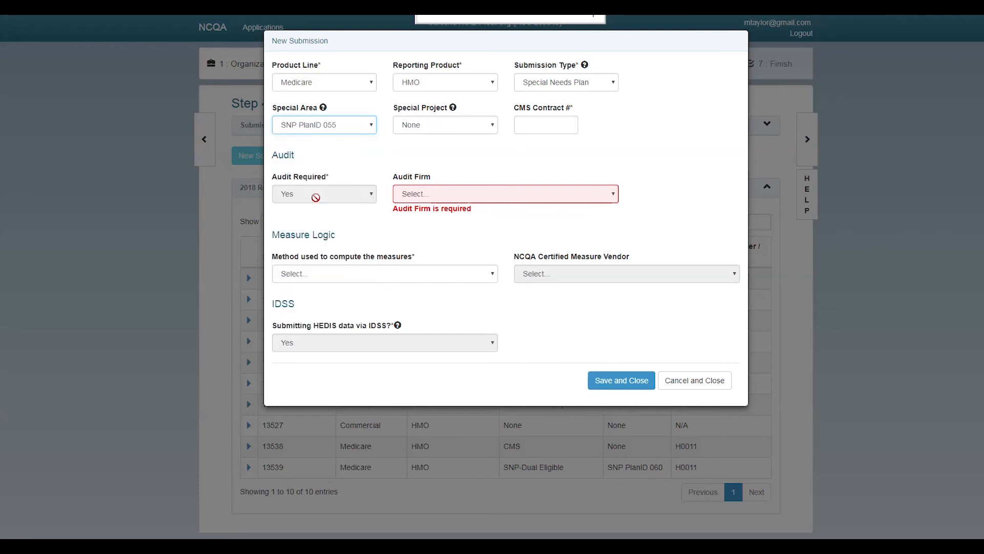
left_click(460, 125)
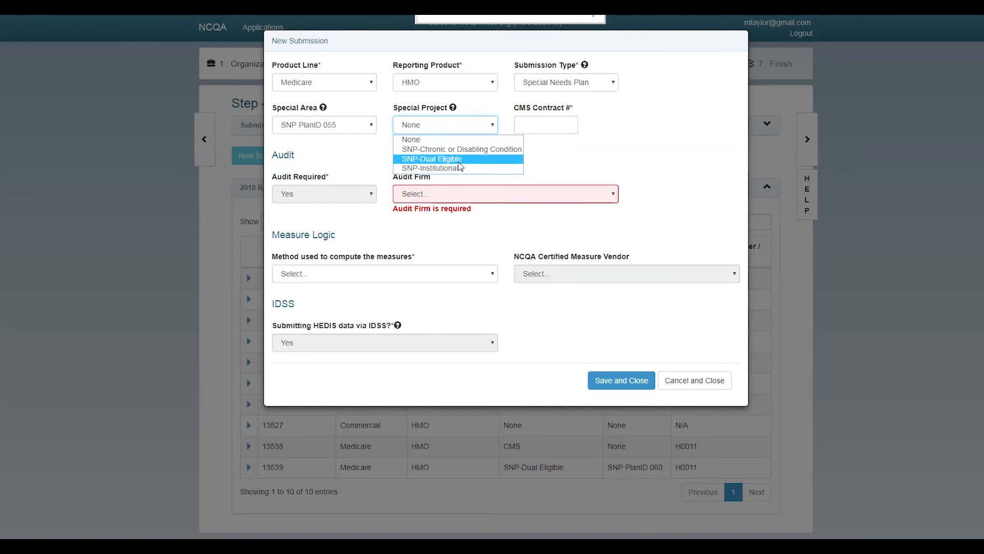
left_click(464, 150)
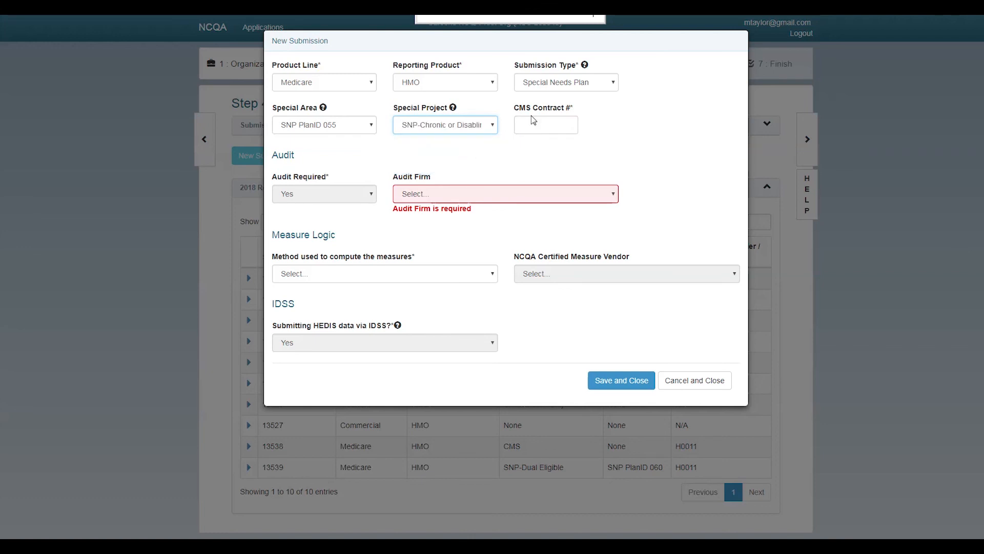
Enter H333 as the CMS contract number
left_click(552, 124)
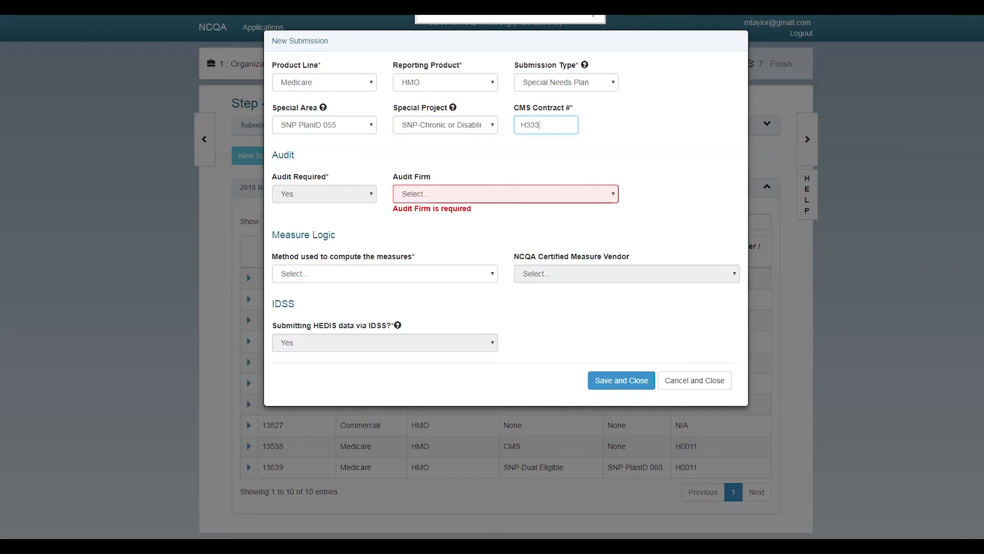
type("H333")
left_click(464, 195)
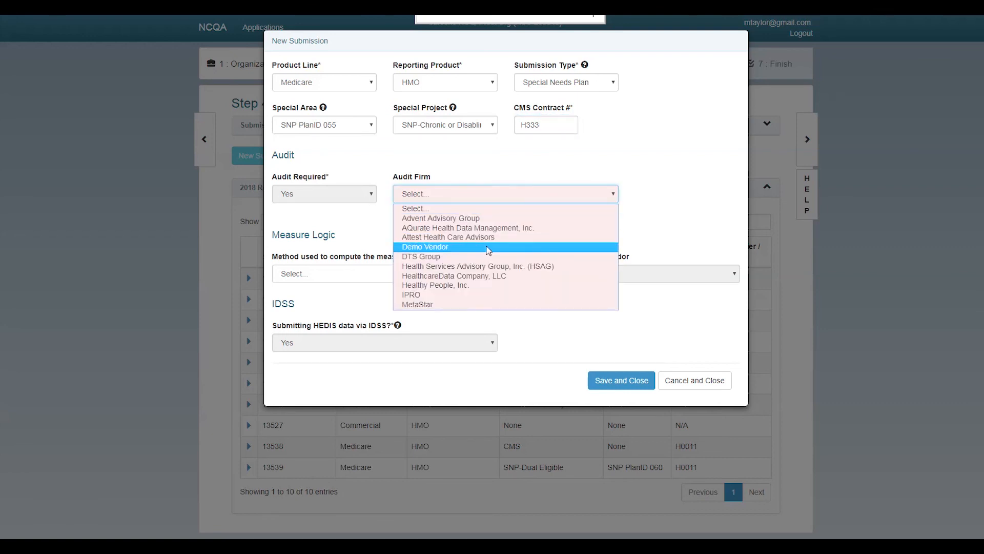
Set Demo Vendor as audit firm and as the NCQA certified measure vendor
left_click(488, 249)
left_click(439, 262)
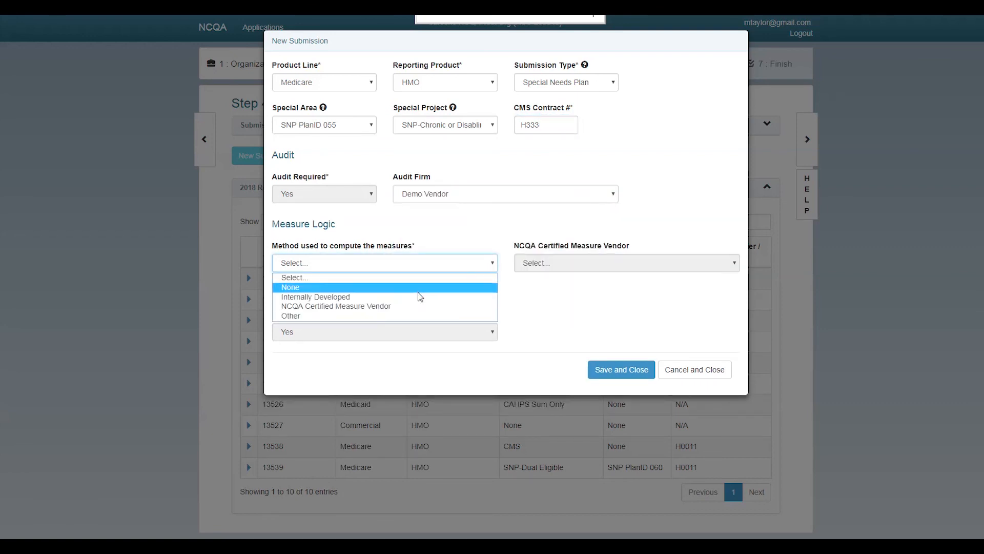
left_click(418, 306)
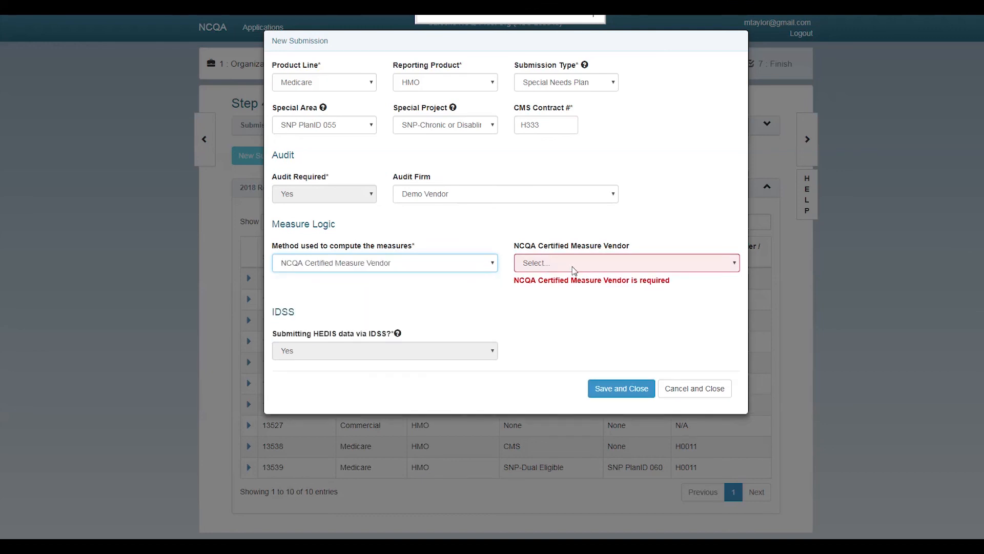
left_click(574, 270)
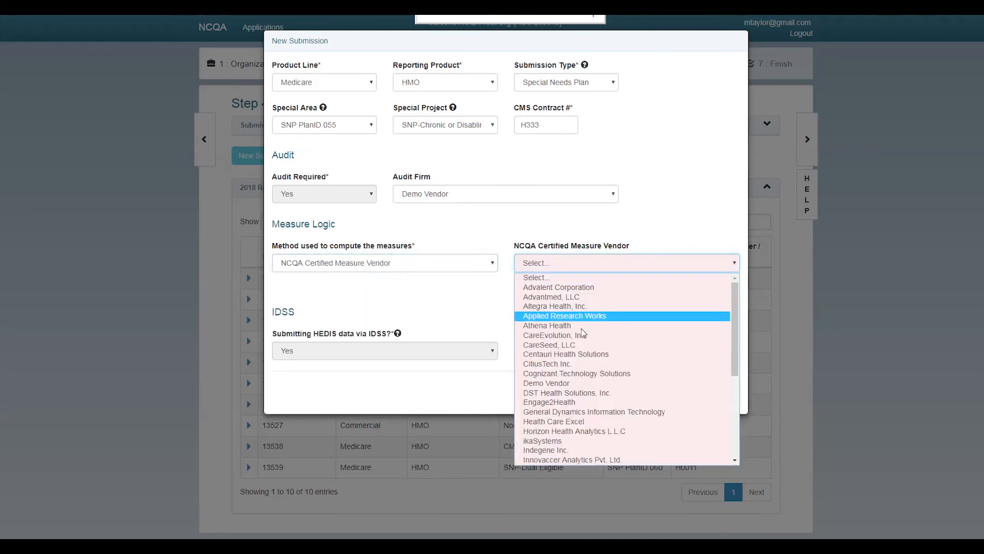
left_click(584, 384)
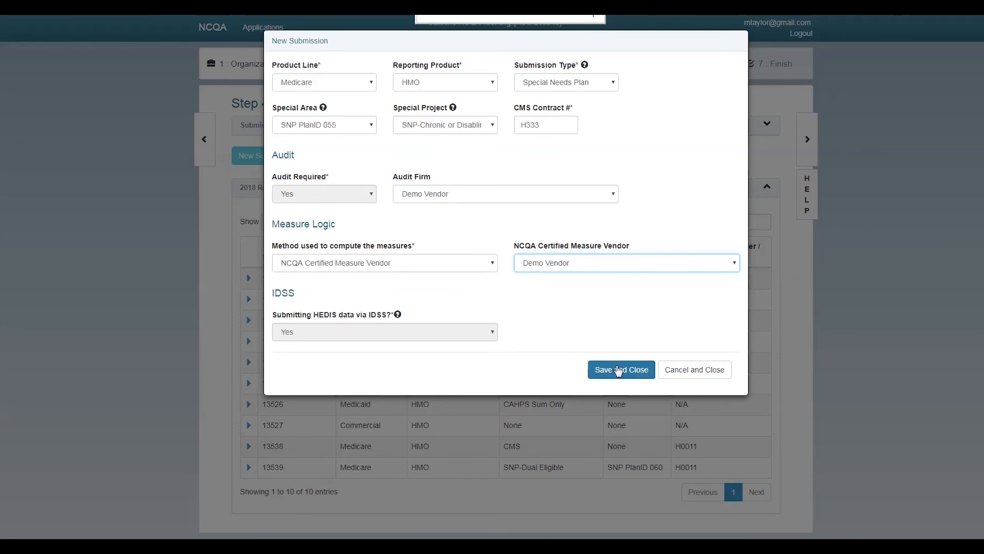
Correct the rejected CMS contract number to H3333 and save the new submission
left_click(619, 370)
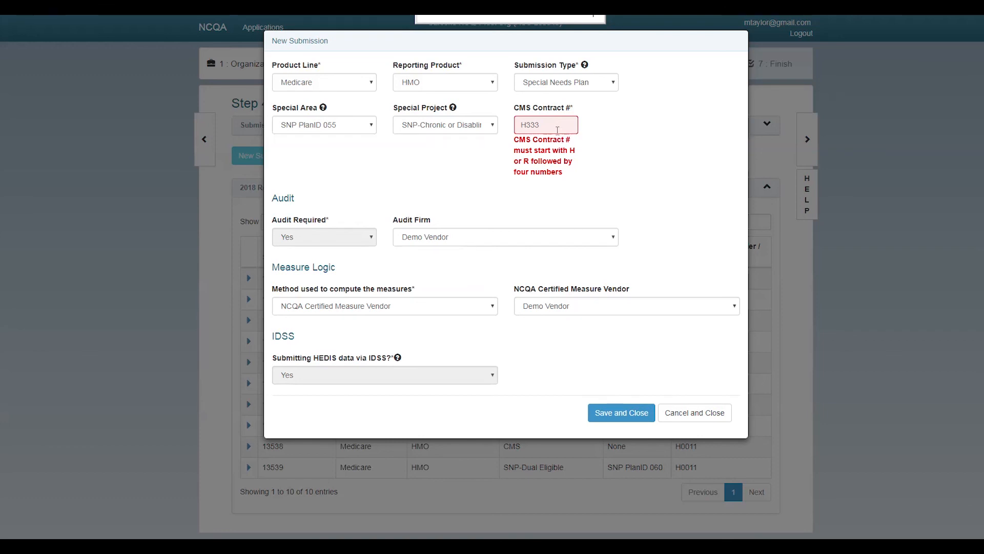
left_click(554, 127)
left_click(630, 407)
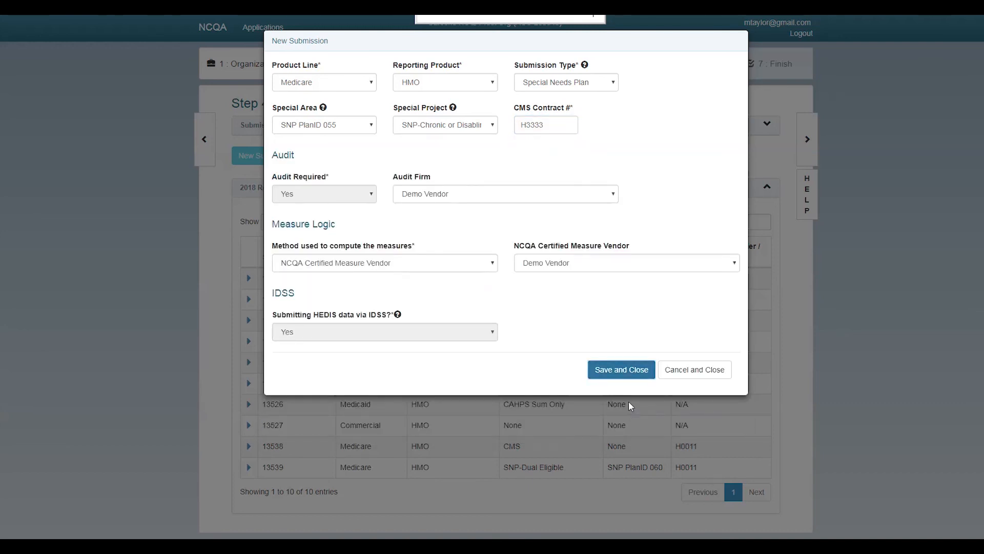
left_click(630, 369)
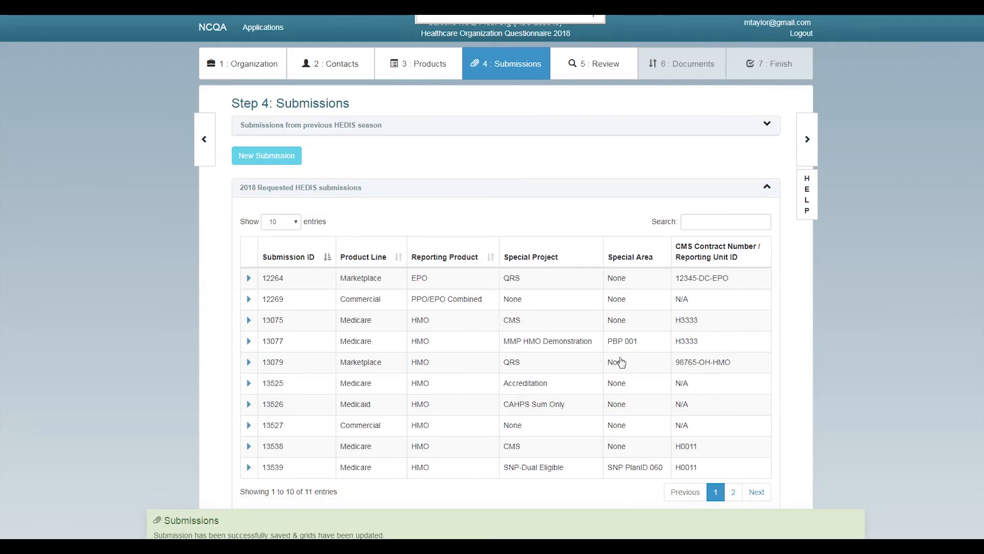
Show 25 entries per page so all 11 requested 2018 HEDIS submissions are listed
scroll(599, 348, "down", 1)
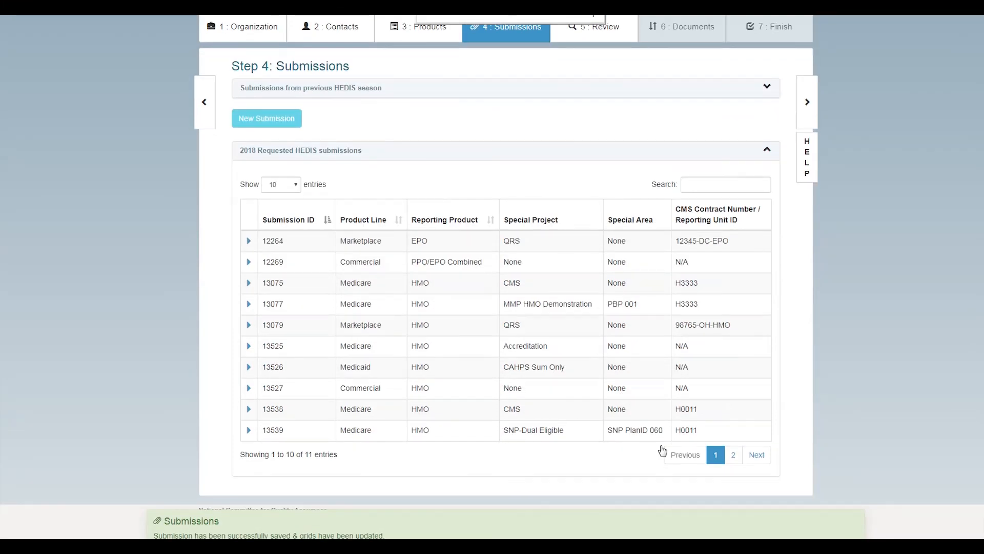
left_click(292, 185)
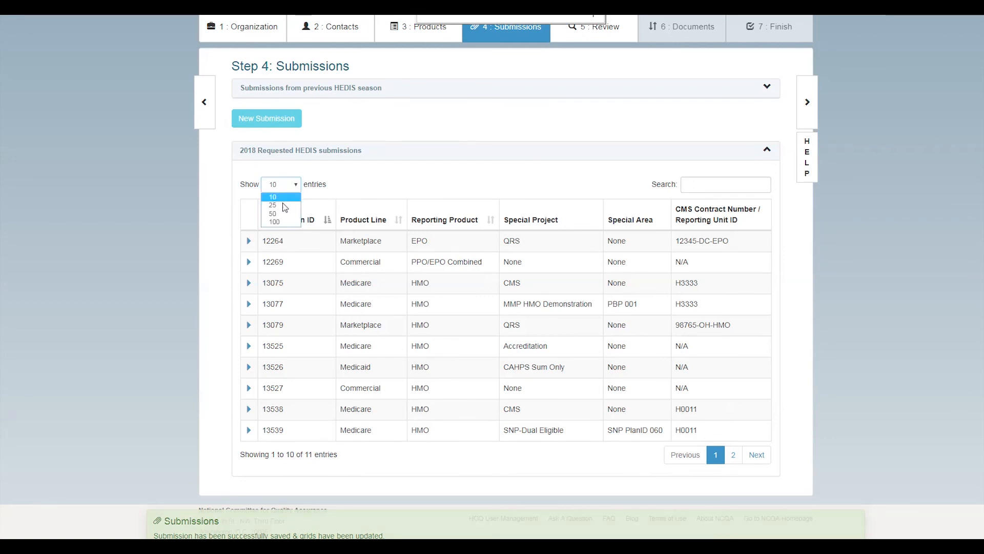
left_click(282, 205)
scroll(441, 301, "down", 1)
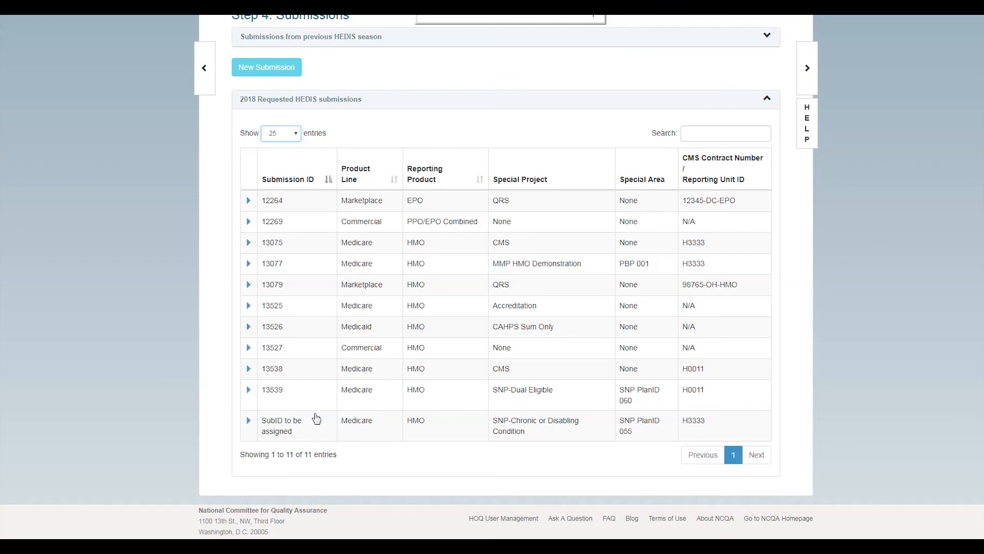
Delete submission 13539 (SNP PlanID 060, SNP-Dual Eligible) and confirm the deletion
left_click(249, 390)
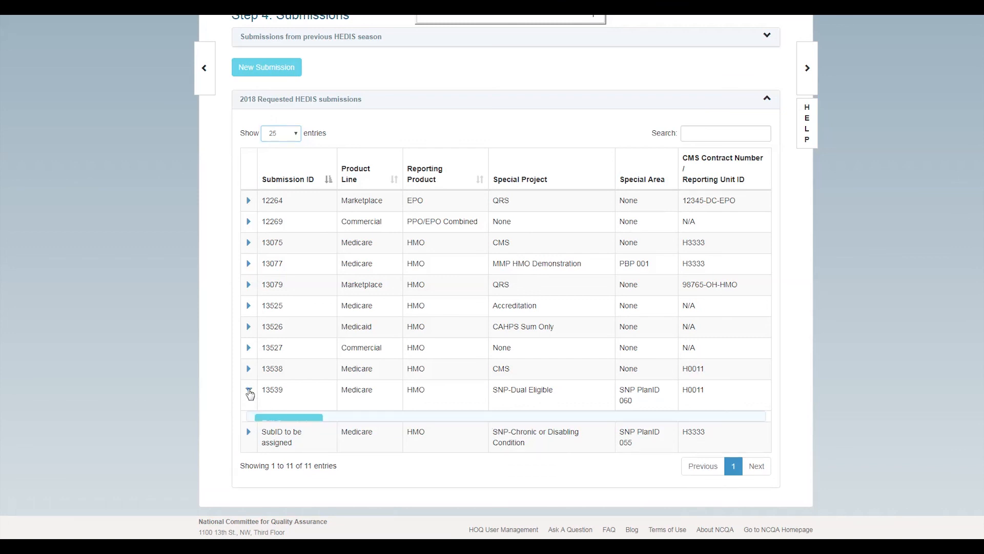
scroll(349, 405, "down", 1)
scroll(365, 407, "down", 1)
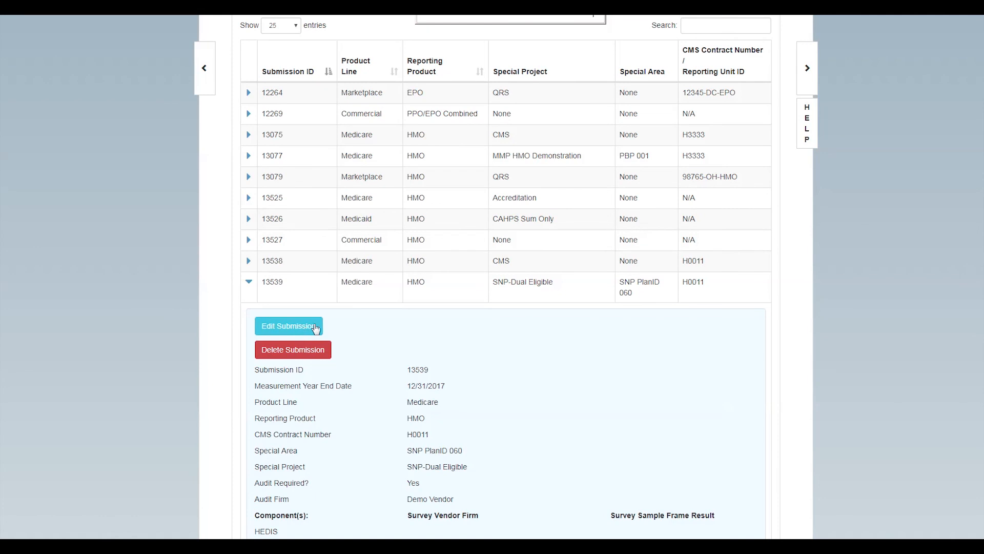
scroll(488, 347, "down", 2)
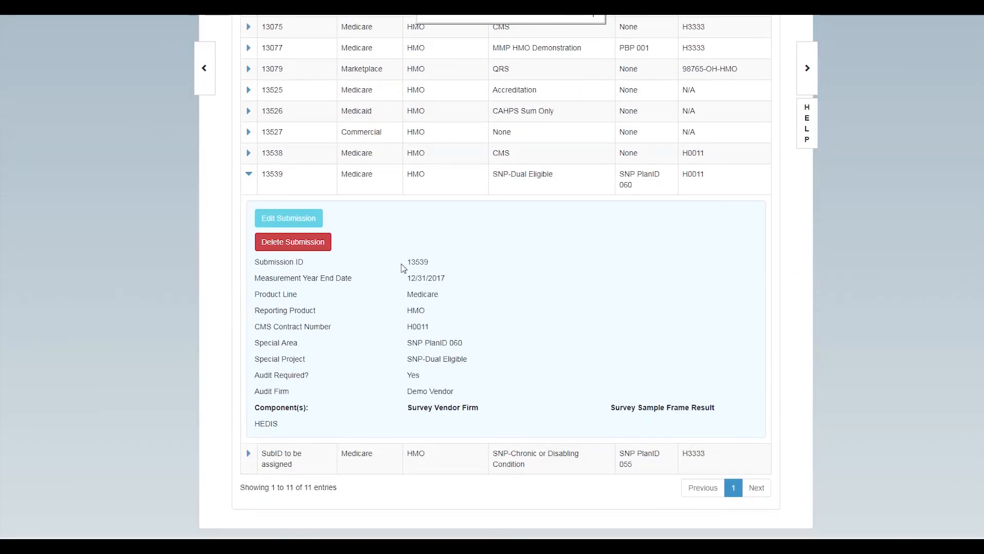
left_click(287, 242)
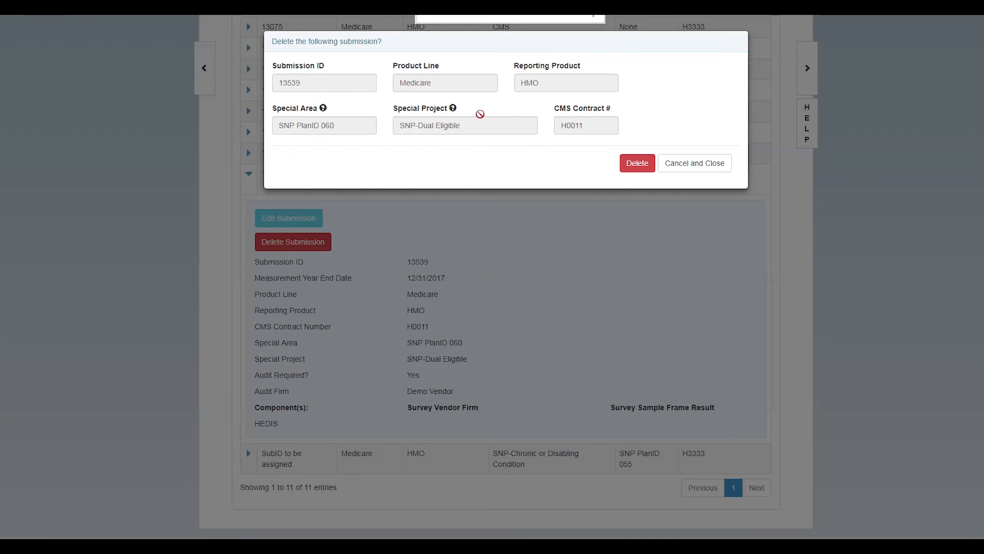
left_click(634, 166)
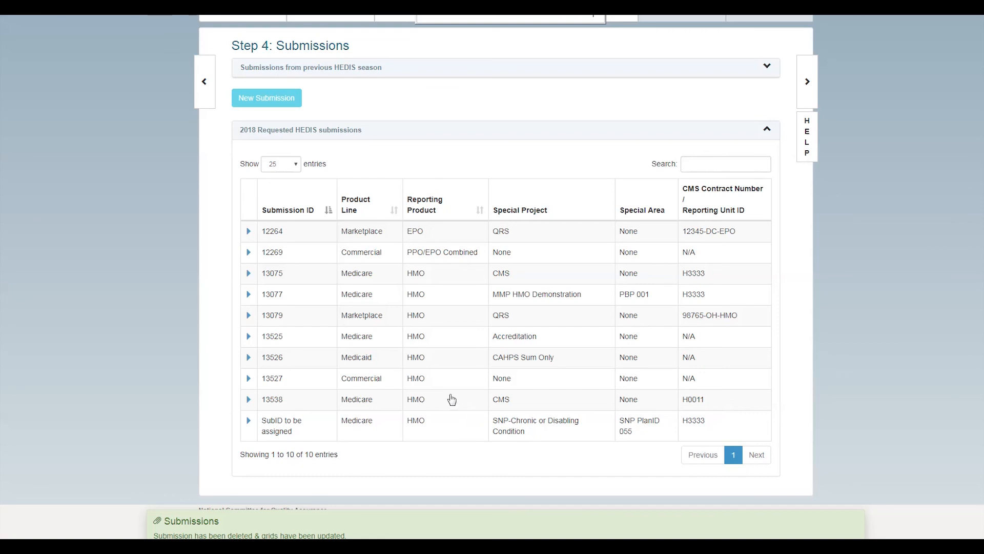
scroll(452, 399, "up", 2)
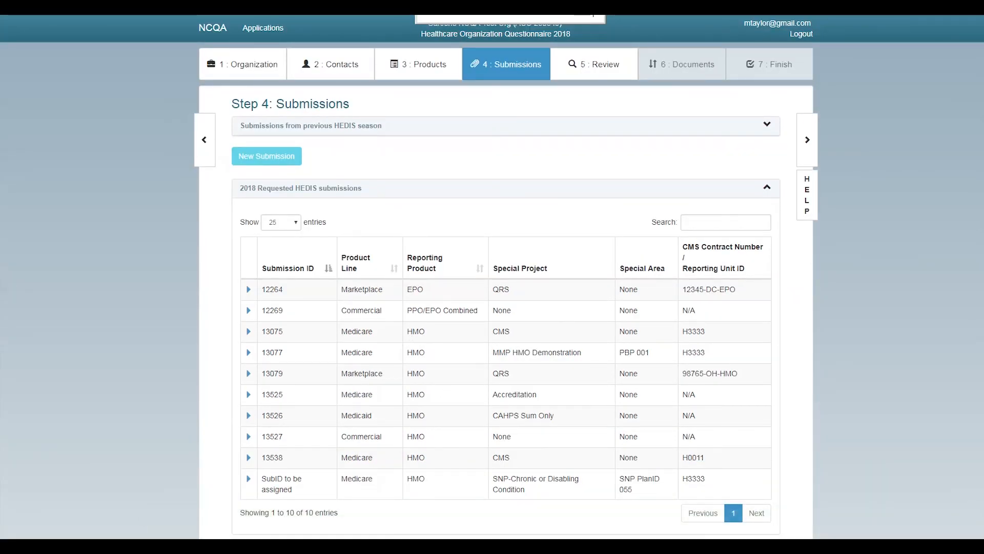
Expand the previous HEDIS season panel and check submission 13539's details, then collapse them
left_click(768, 126)
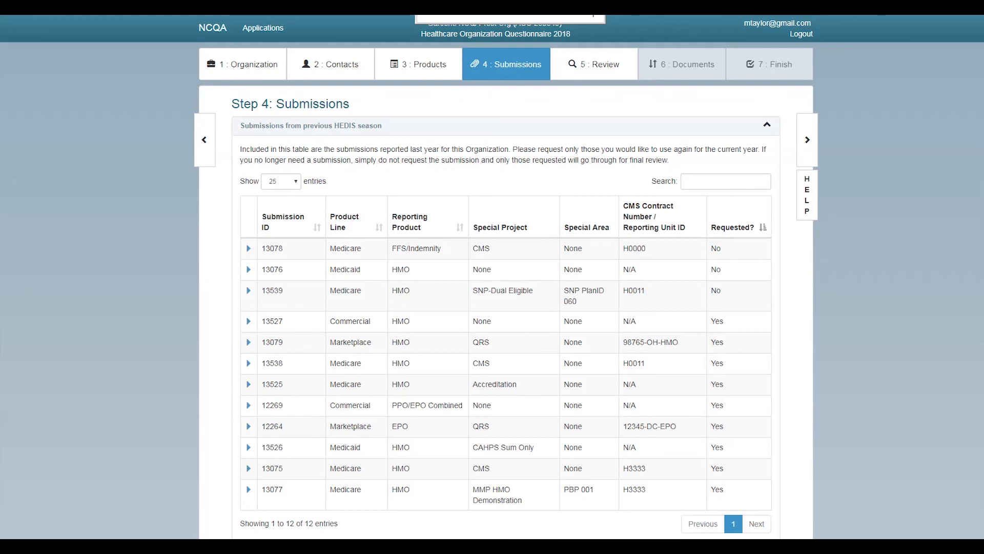
scroll(386, 215, "down", 3)
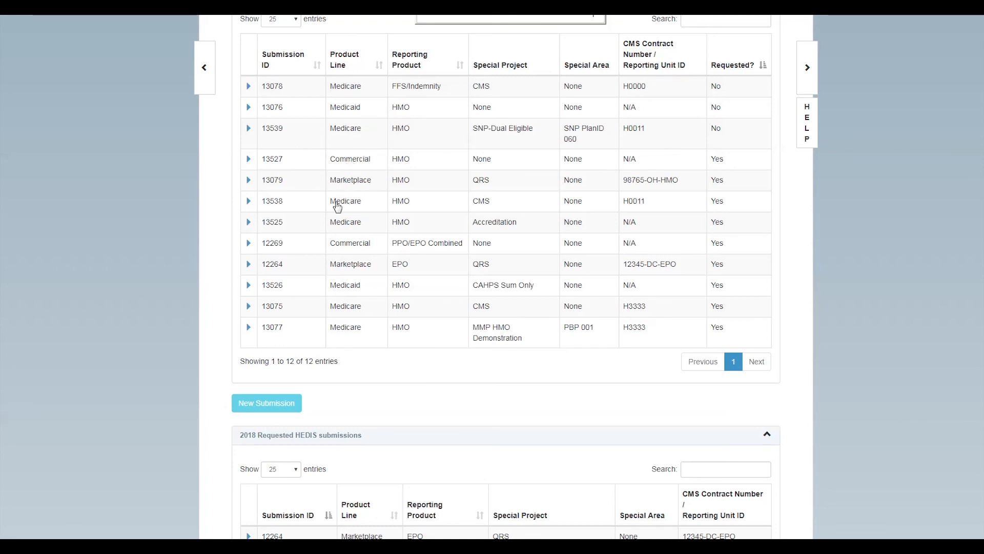
left_click(249, 129)
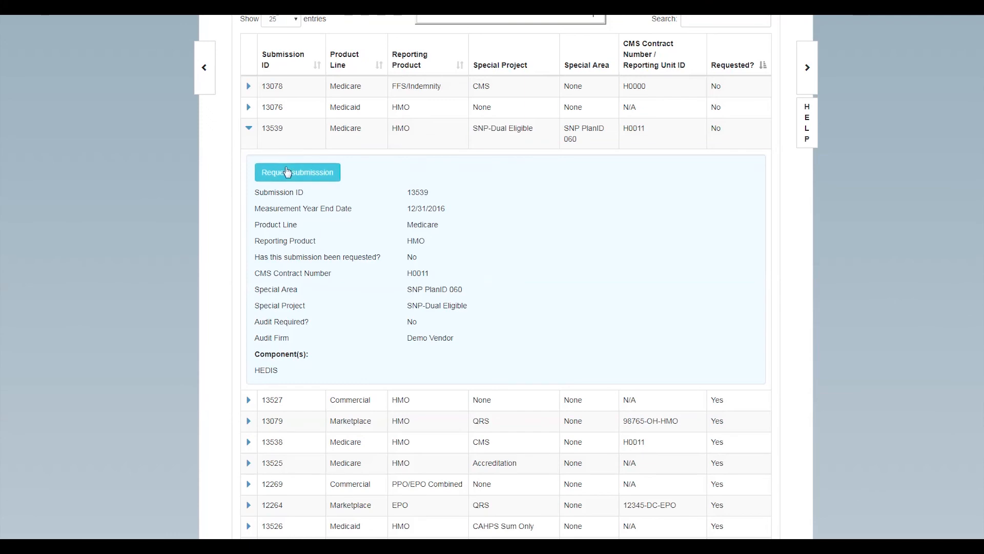
left_click(250, 130)
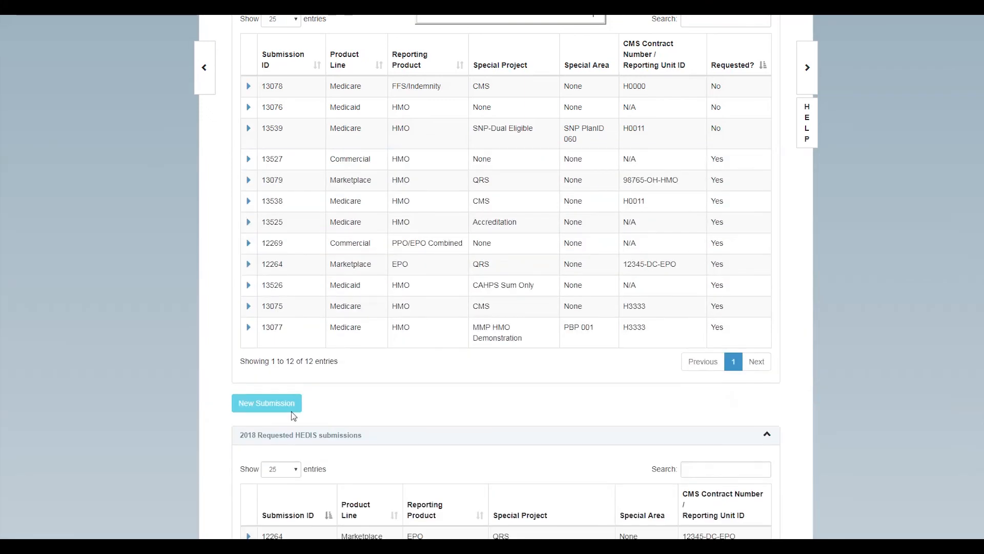
scroll(307, 417, "down", 6)
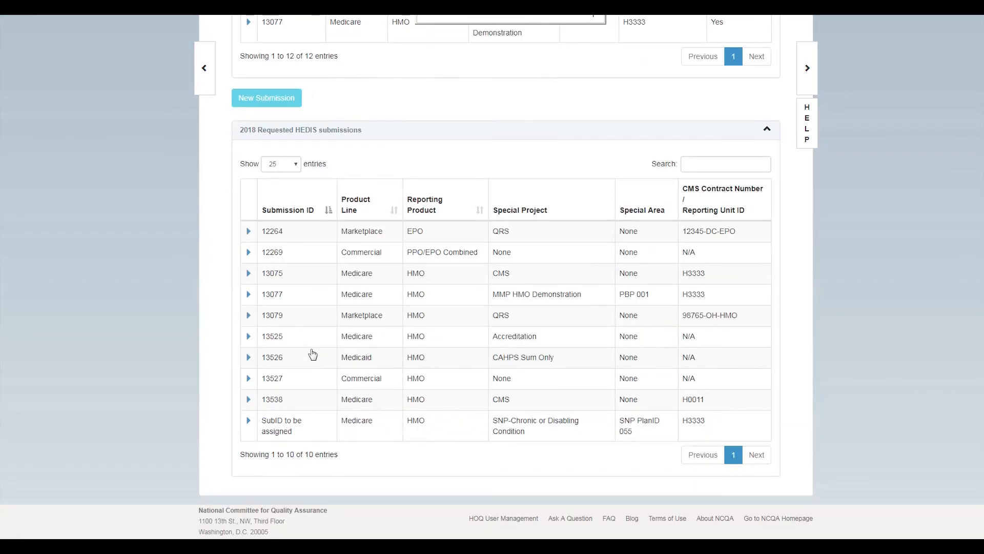
Delete the SNP PlanID 055 submission still awaiting its SubID and confirm the deletion
left_click(249, 420)
scroll(359, 451, "down", 1)
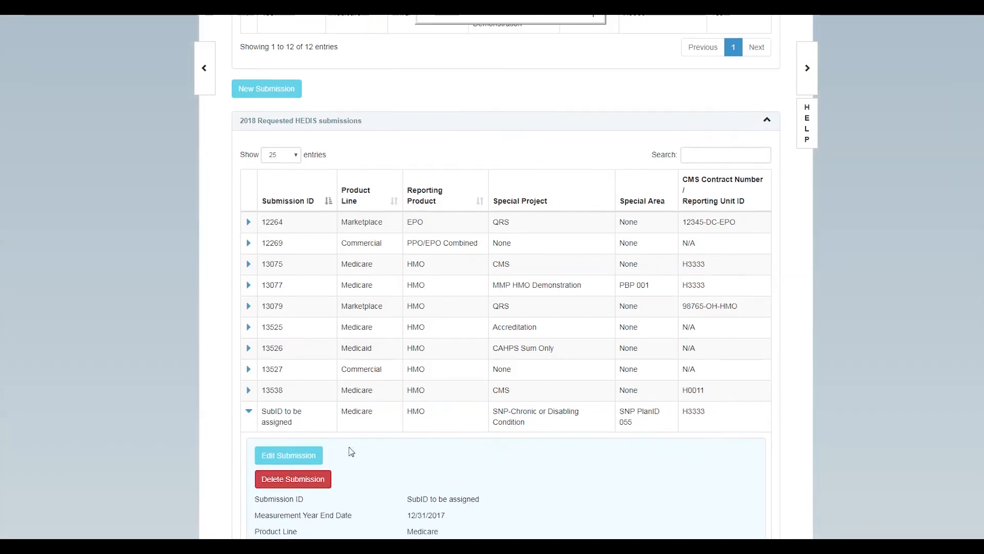
left_click(310, 435)
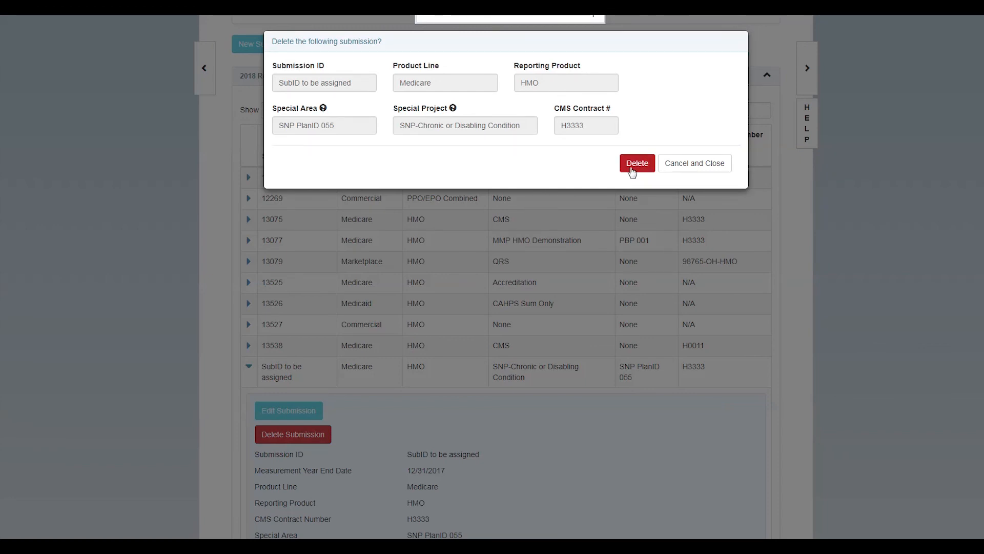
left_click(636, 167)
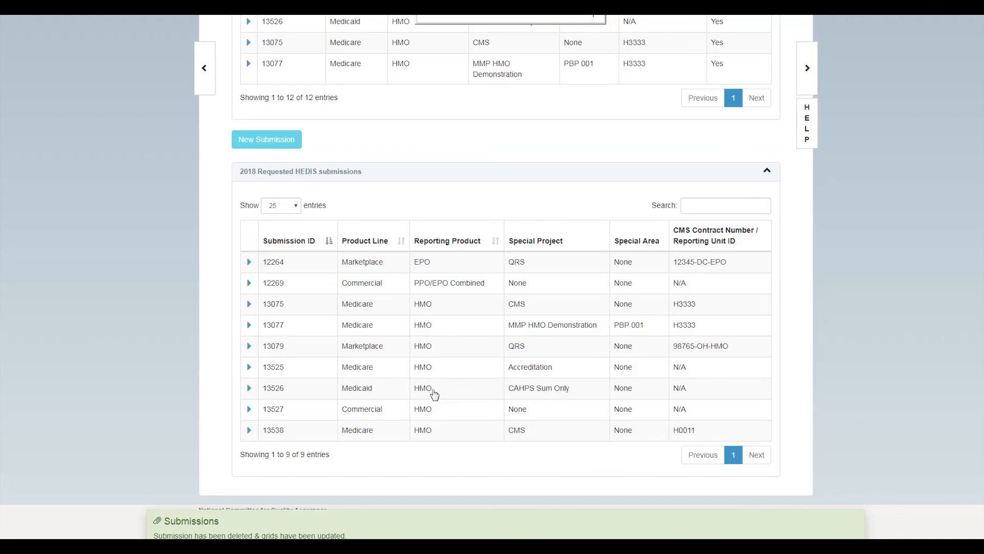
scroll(436, 387, "up", 5)
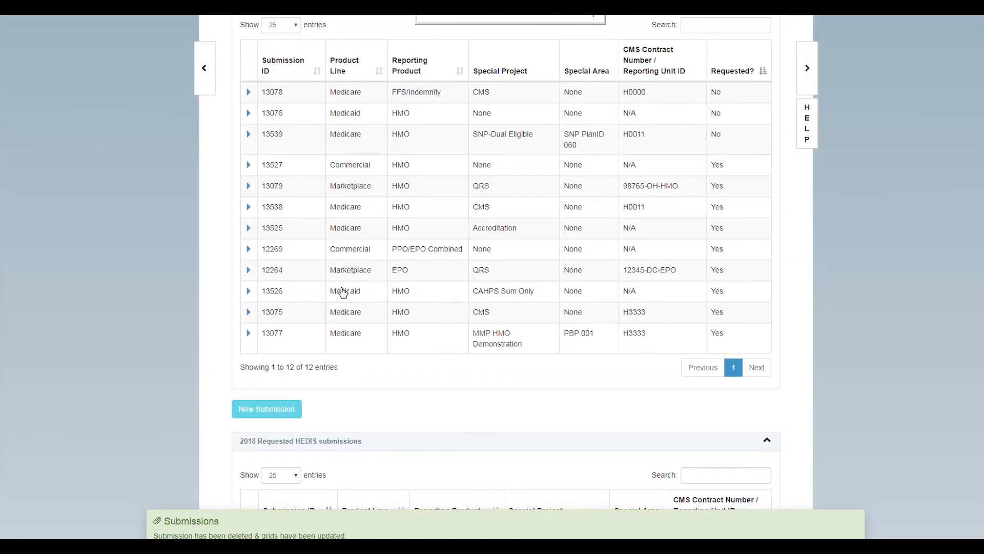
Look over both submission tables, then go to Step 5: Review Application
scroll(436, 317, "down", 2)
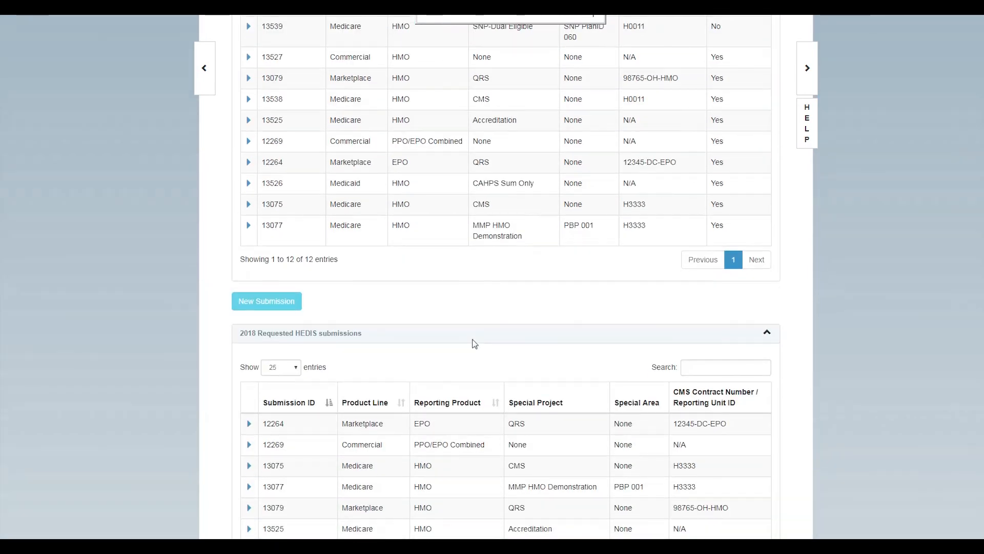
scroll(461, 328, "down", 2)
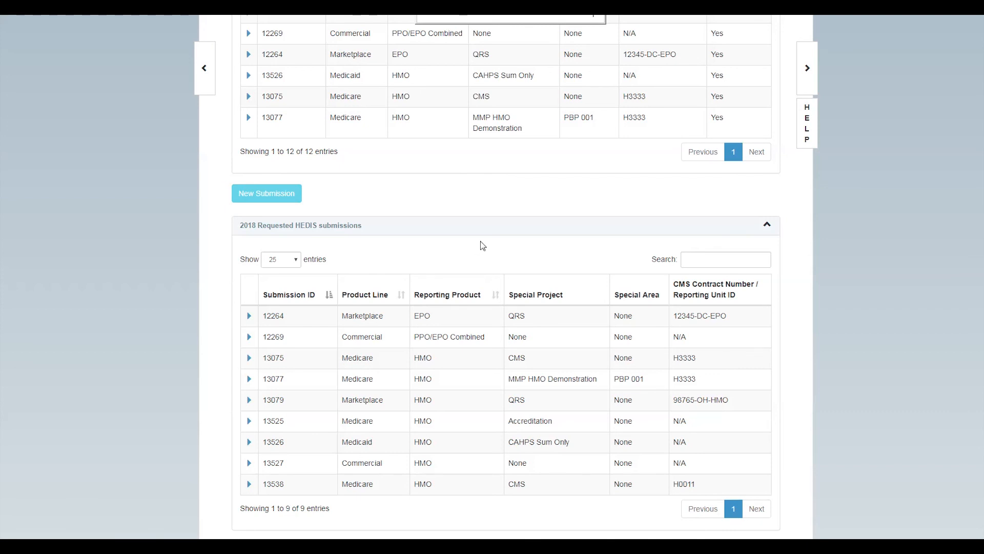
scroll(501, 277, "down", 1)
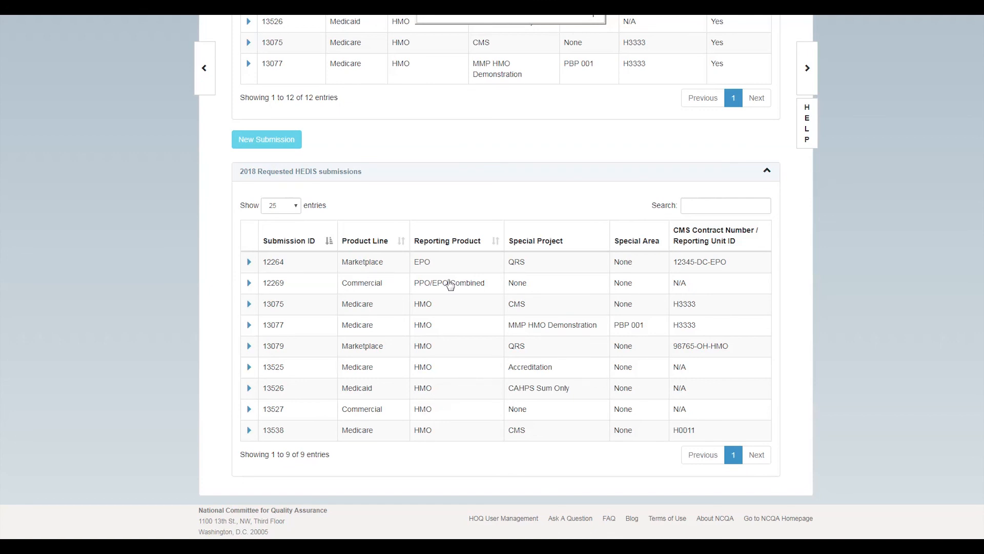
scroll(398, 325, "up", 4)
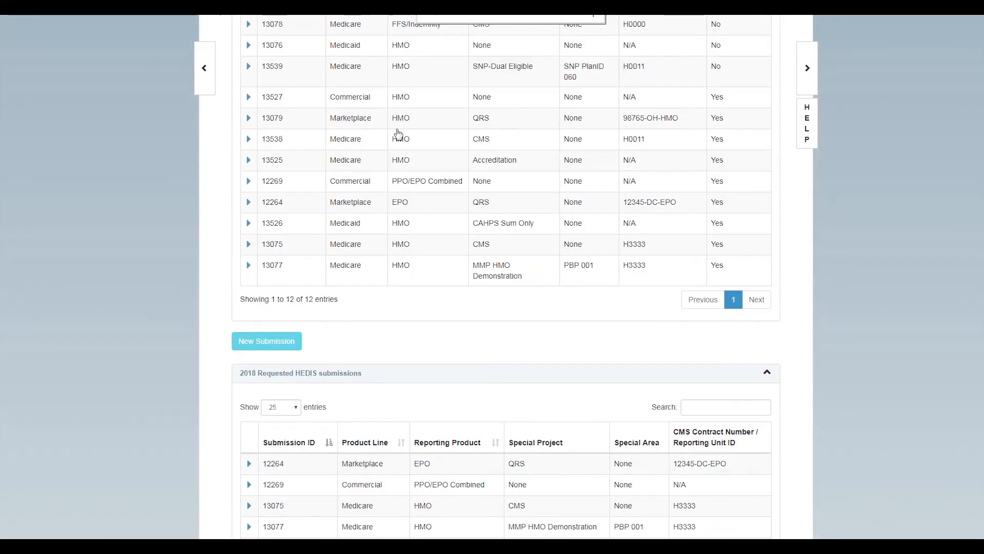
scroll(398, 134, "up", 1)
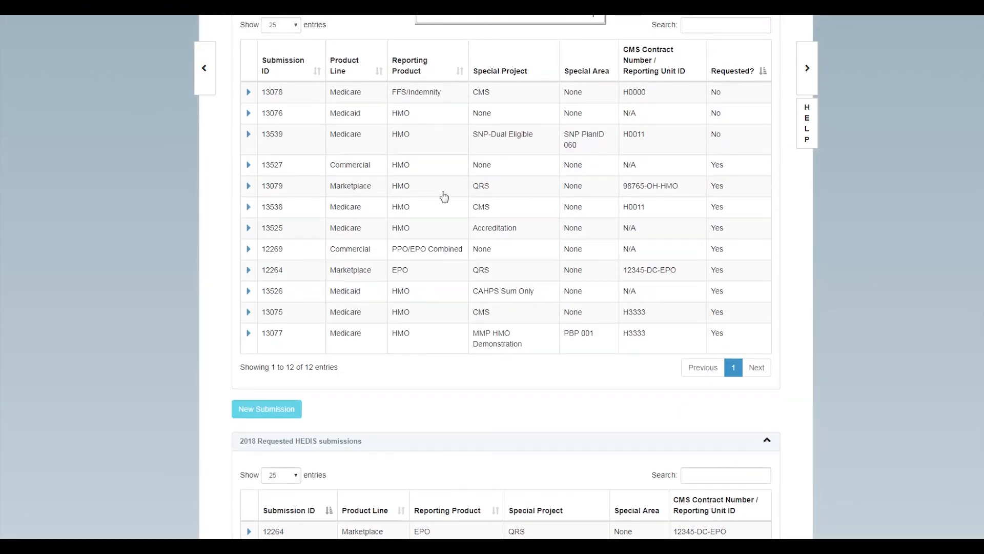
scroll(443, 231, "up", 1)
scroll(441, 254, "down", 2)
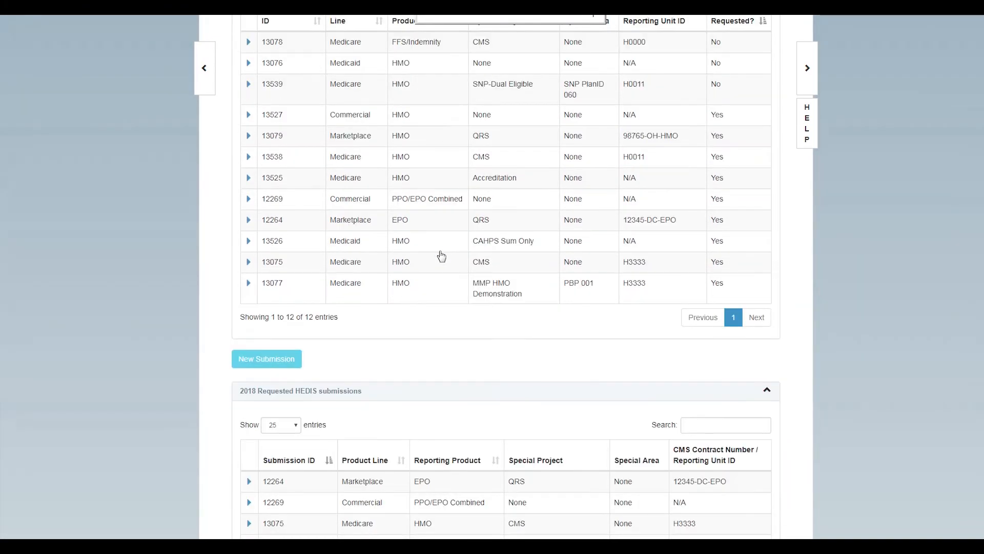
scroll(441, 255, "down", 2)
scroll(442, 257, "down", 2)
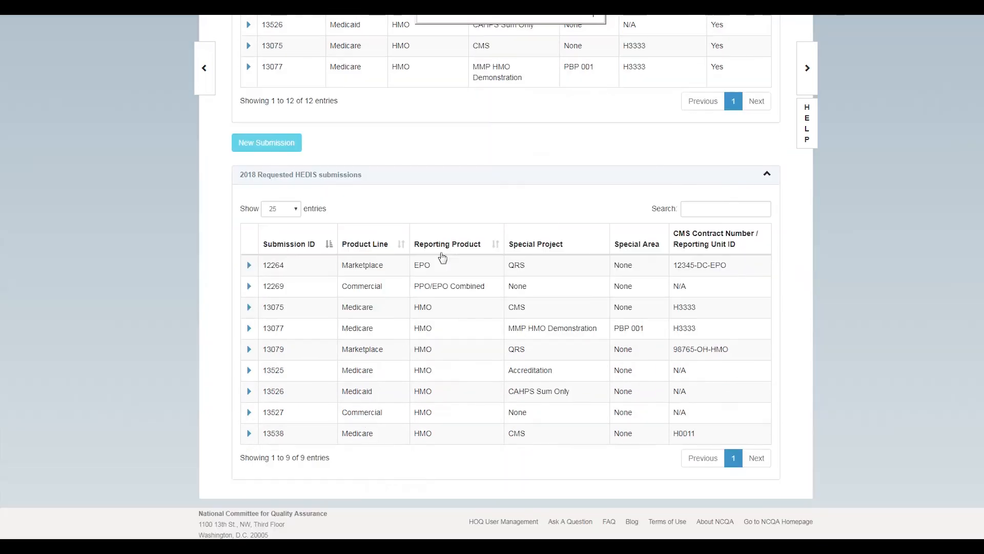
scroll(442, 256, "up", 8)
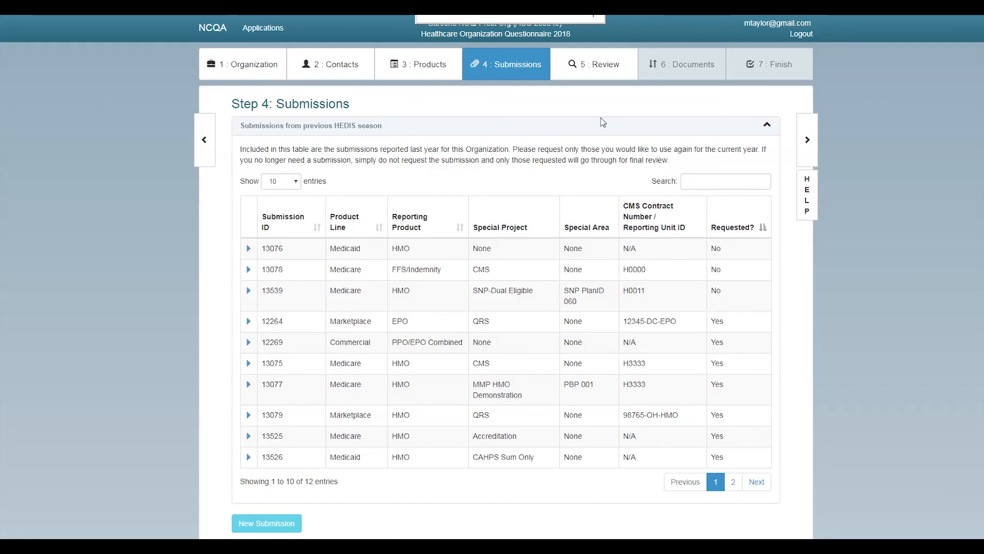
left_click(594, 70)
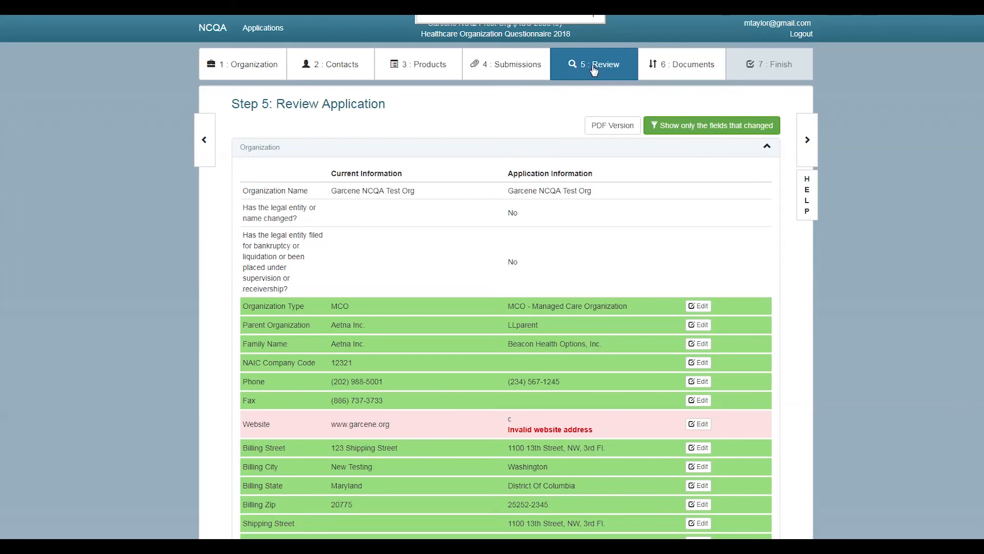
Collapse and re-expand the Organization panel, then generate the review's 17-page PDF version
left_click(768, 148)
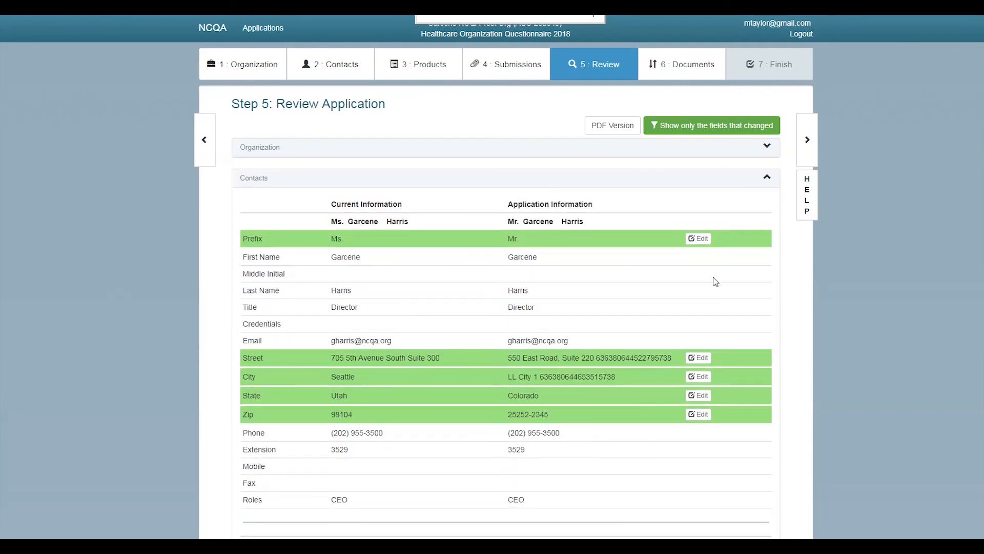
left_click(767, 147)
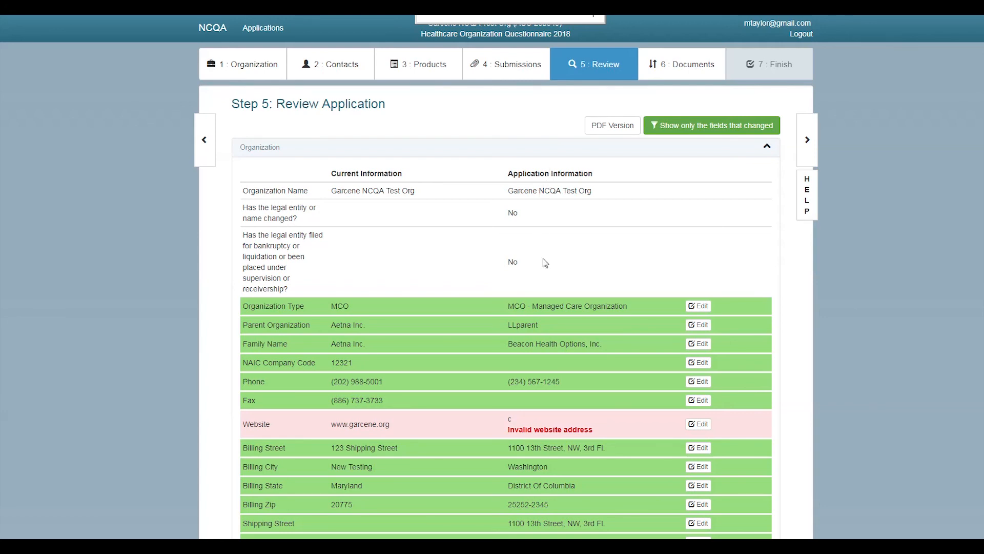
left_click(606, 130)
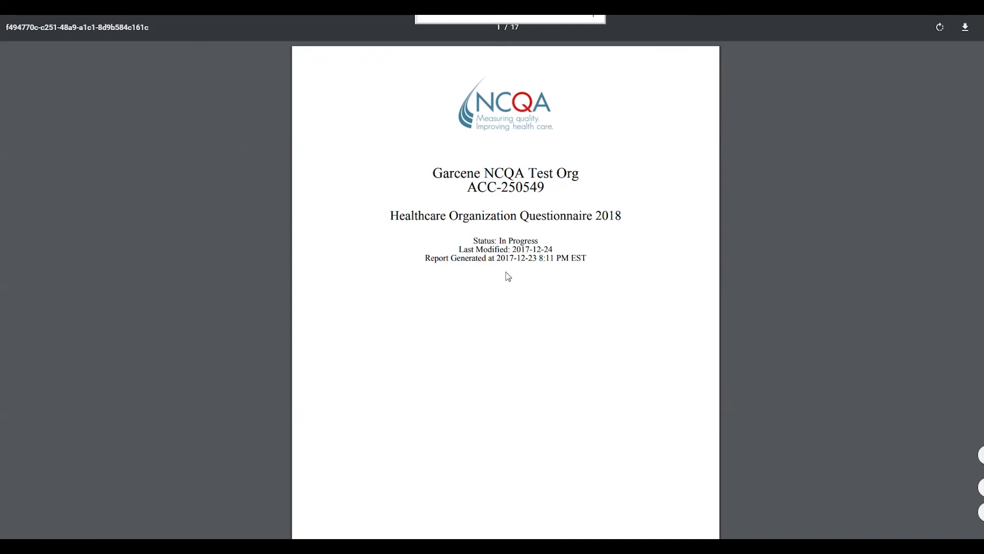
Scroll through the PDF's contact pages, then close it to return to Step 5
scroll(514, 275, "down", 8)
scroll(517, 277, "down", 20)
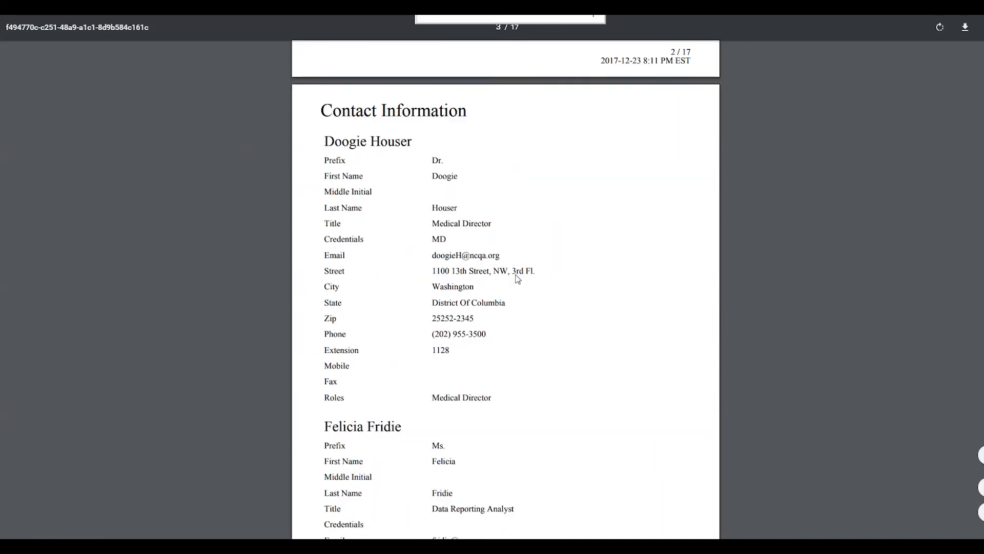
scroll(517, 277, "down", 3)
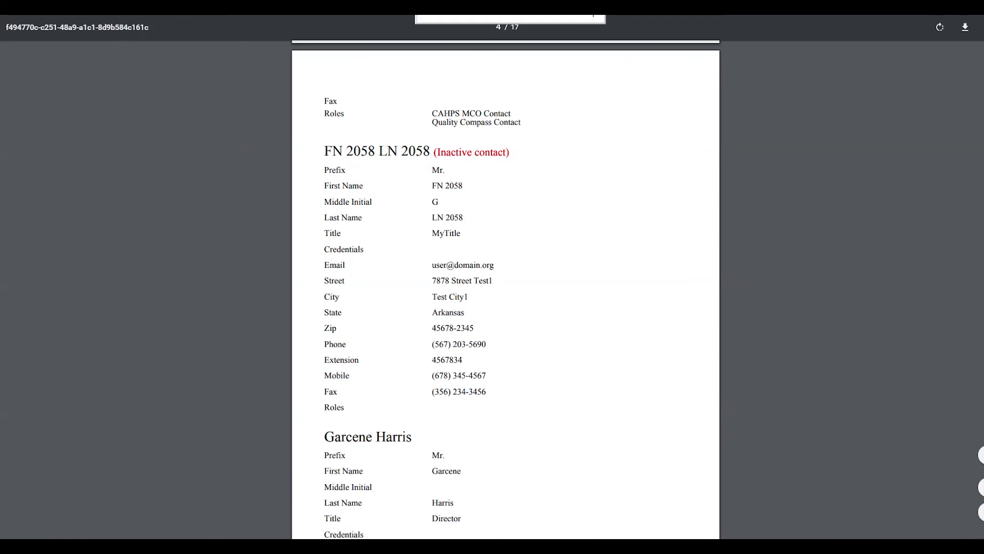
left_click(233, 7)
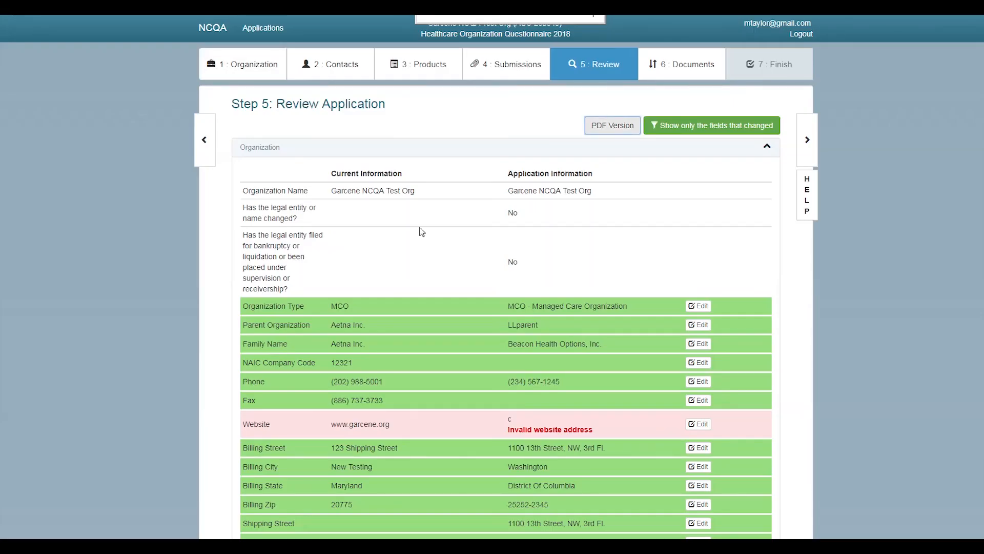
Filter the review to changed fields only and check the invalid website and two new contacts
left_click(681, 132)
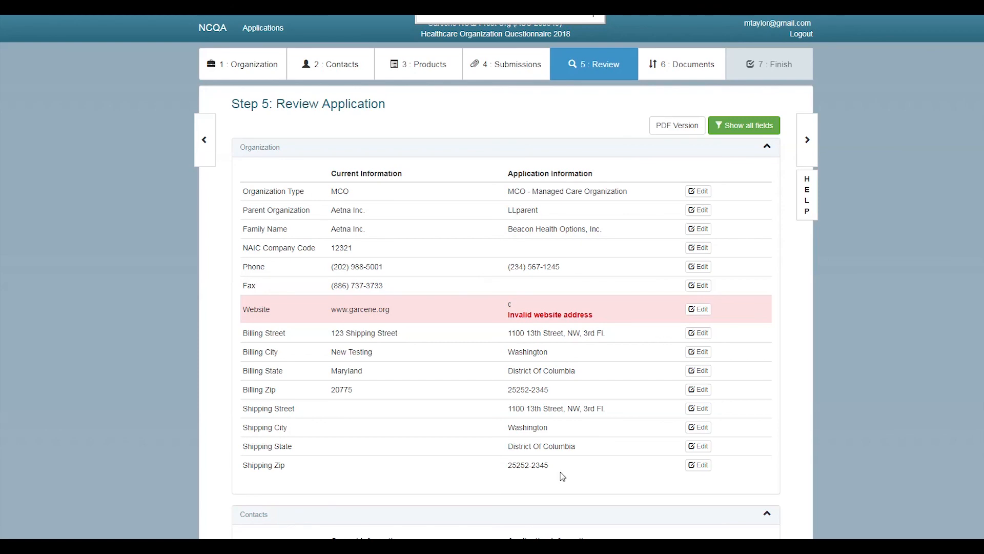
scroll(577, 429, "down", 9)
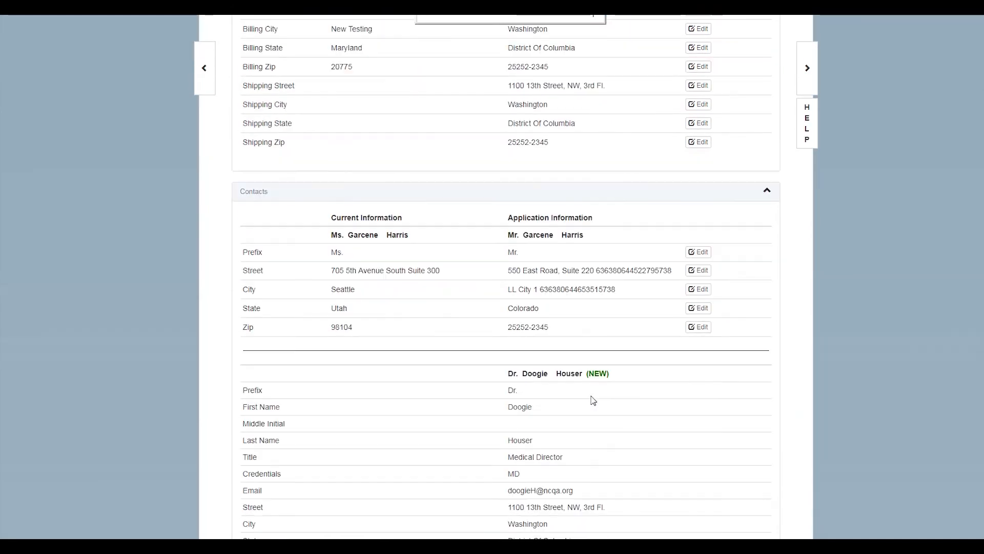
scroll(594, 401, "down", 4)
scroll(594, 400, "up", 3)
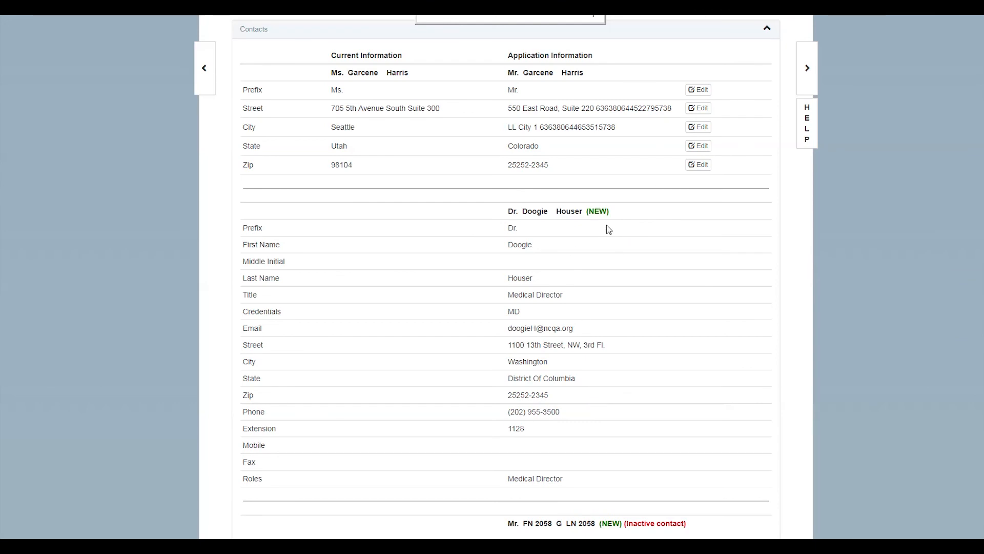
scroll(600, 234, "down", 1)
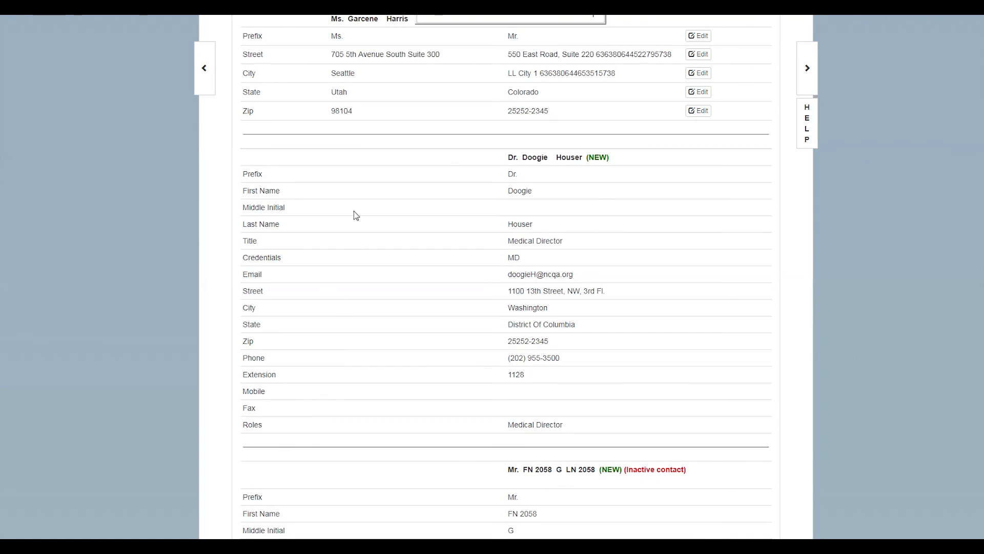
scroll(348, 281, "up", 1)
scroll(350, 281, "up", 6)
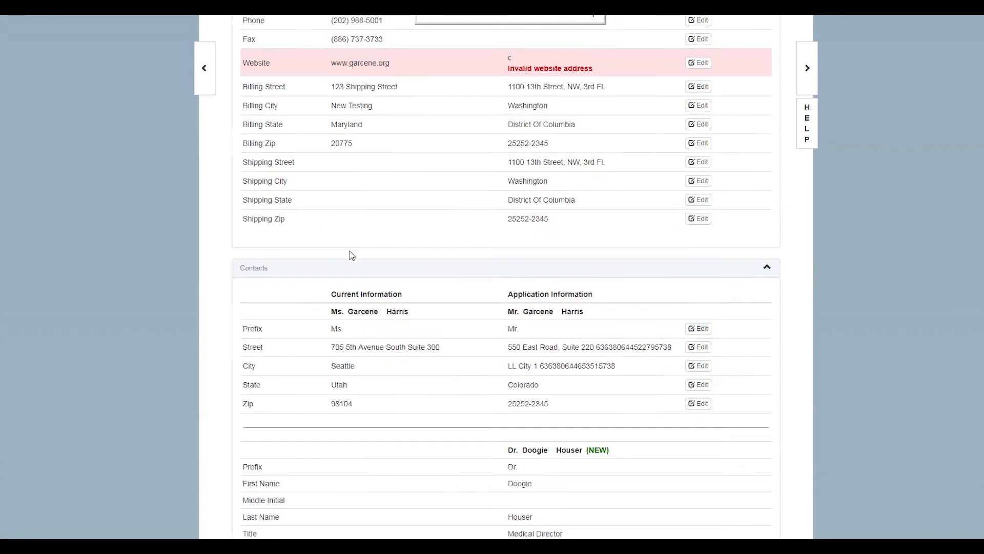
scroll(353, 303, "down", 1)
scroll(353, 303, "down", 7)
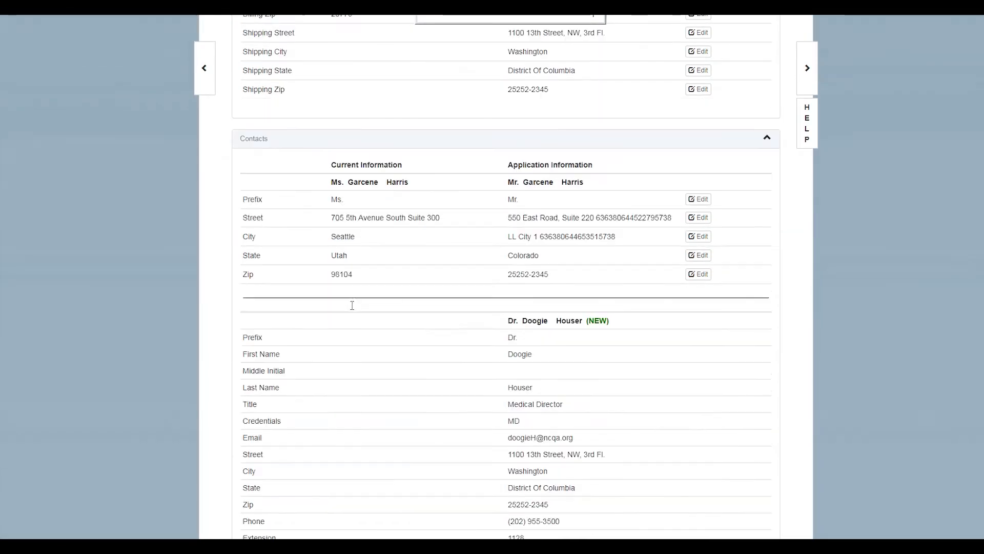
scroll(359, 304, "up", 1)
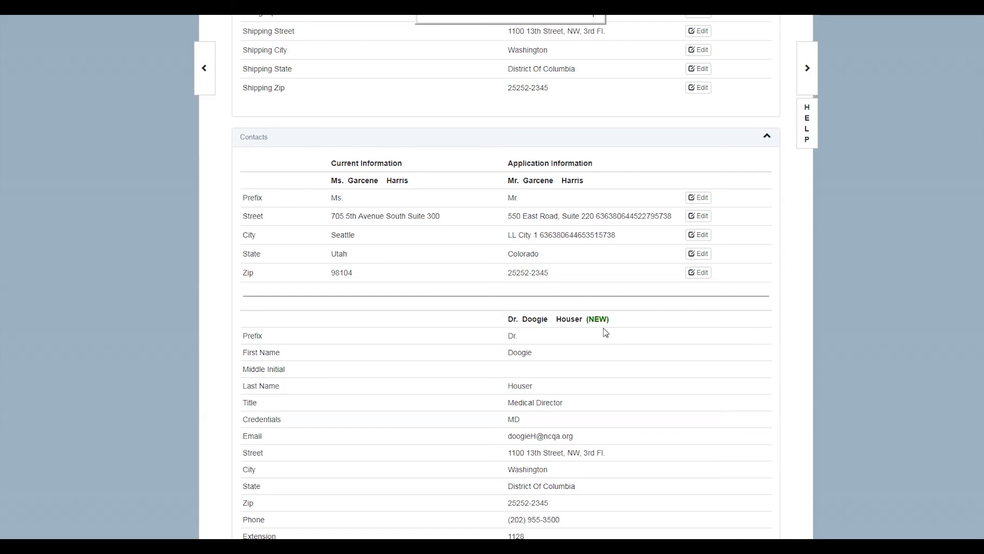
scroll(592, 351, "down", 5)
scroll(587, 358, "down", 2)
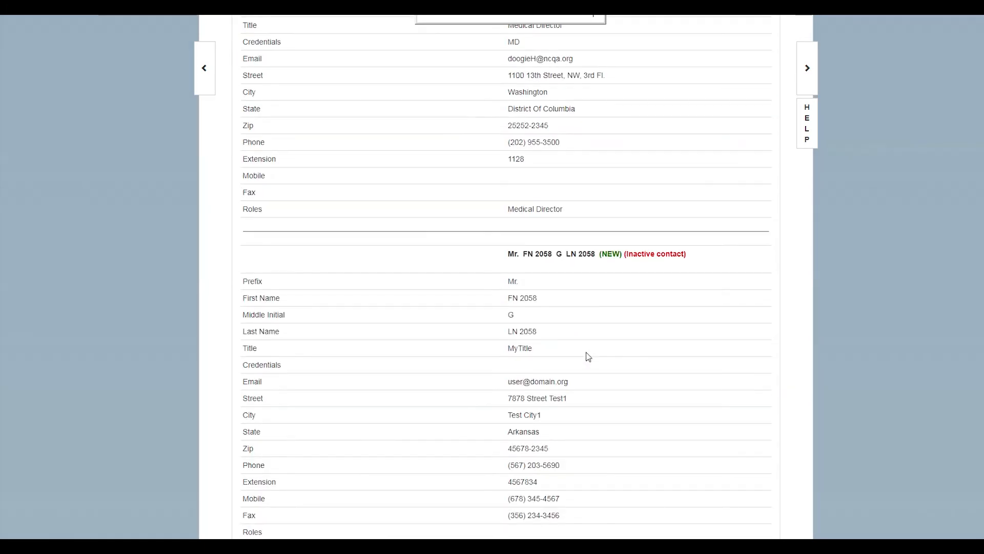
scroll(585, 354, "up", 8)
scroll(587, 357, "up", 6)
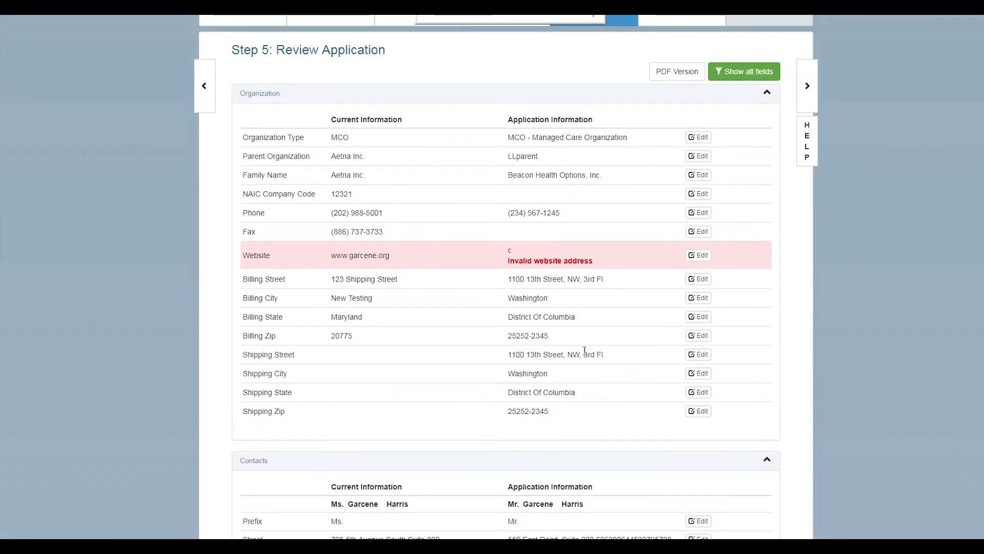
Show all review fields again and edit the invalid Website row in Step 1: Organization Identification
left_click(746, 128)
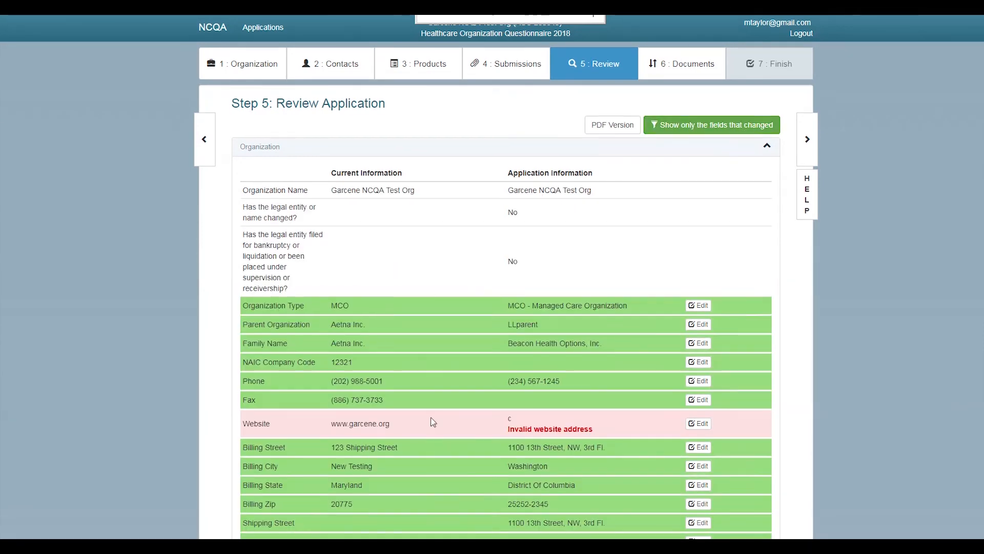
scroll(433, 422, "down", 1)
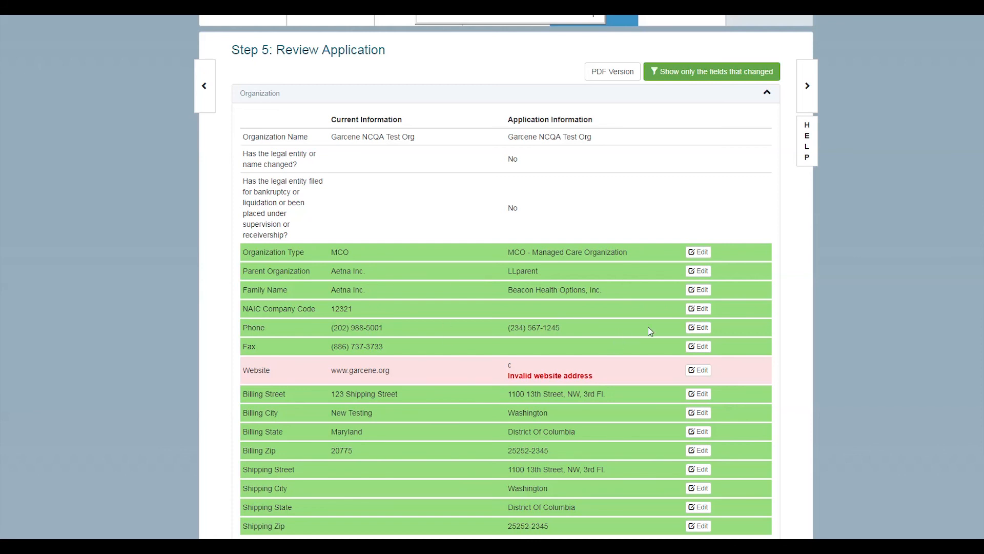
left_click(699, 370)
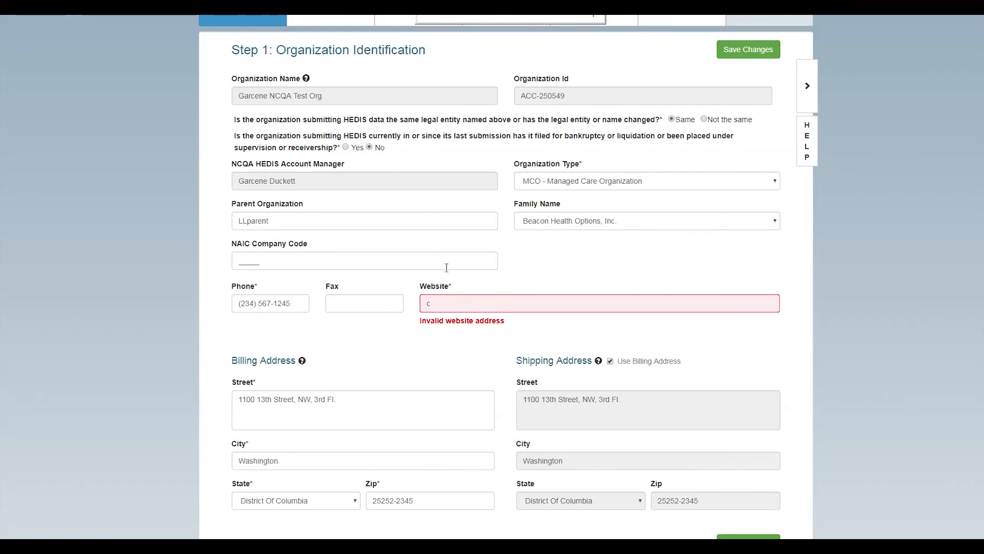
left_click(447, 303)
key("ctrl+a")
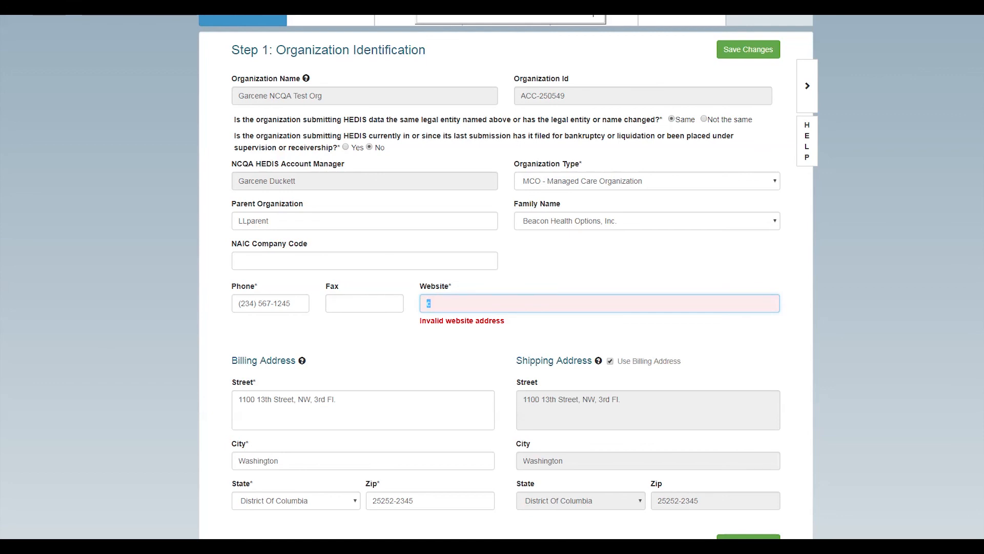
type("ww")
type("w.")
type("garcene")
type("testor")
type("g")
type("@")
key("BackSpace")
type("org")
left_click(490, 361)
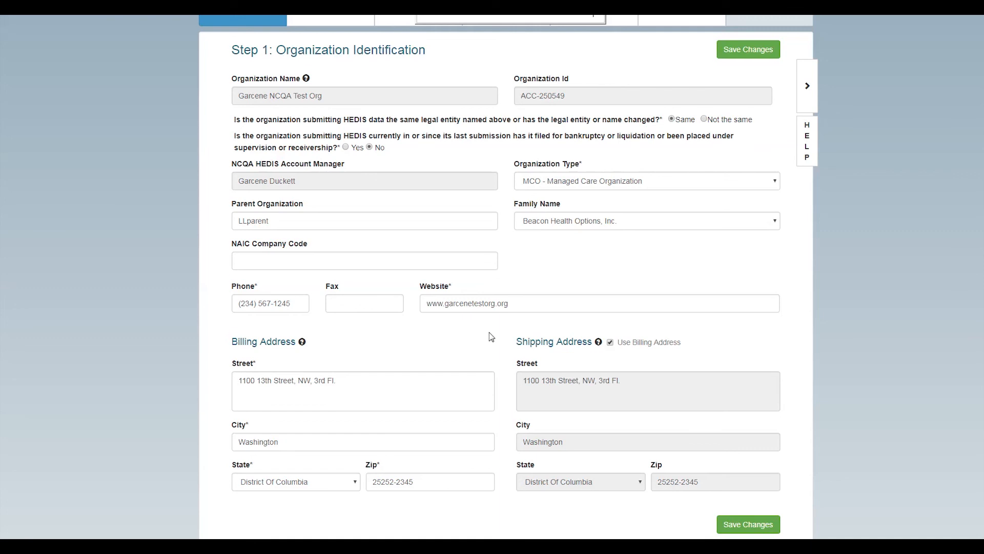
Save the organization changes and return to the Step 5 review
scroll(489, 338, "down", 1)
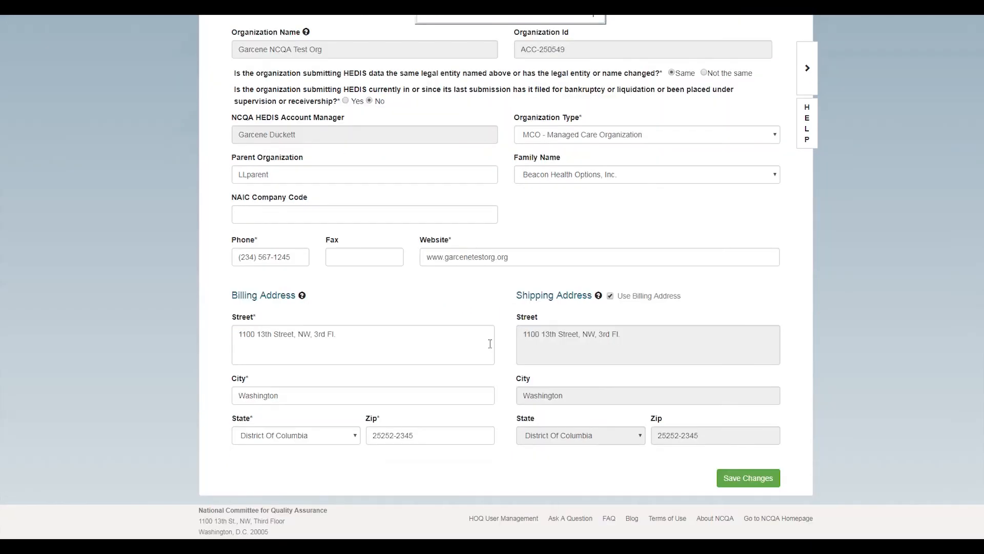
left_click(738, 478)
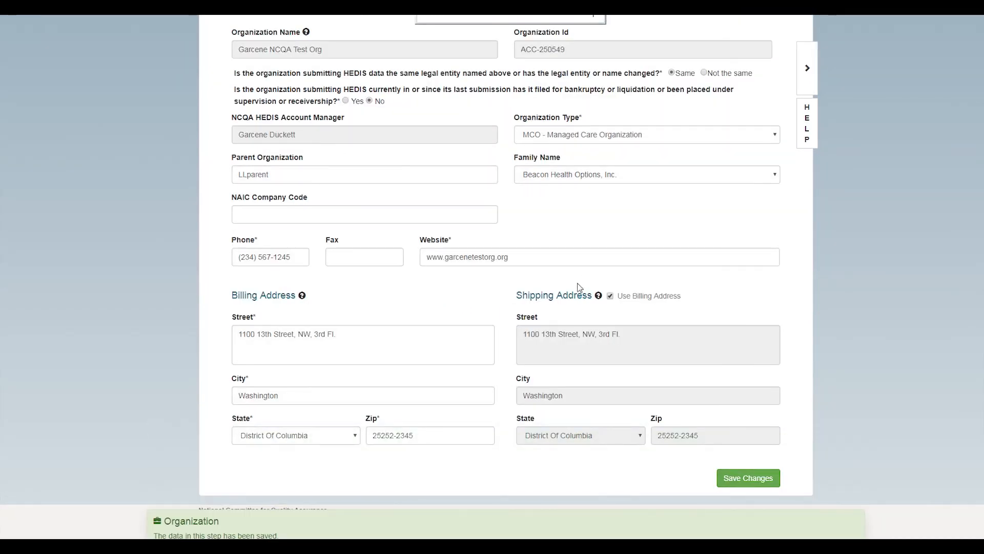
scroll(600, 318, "up", 2)
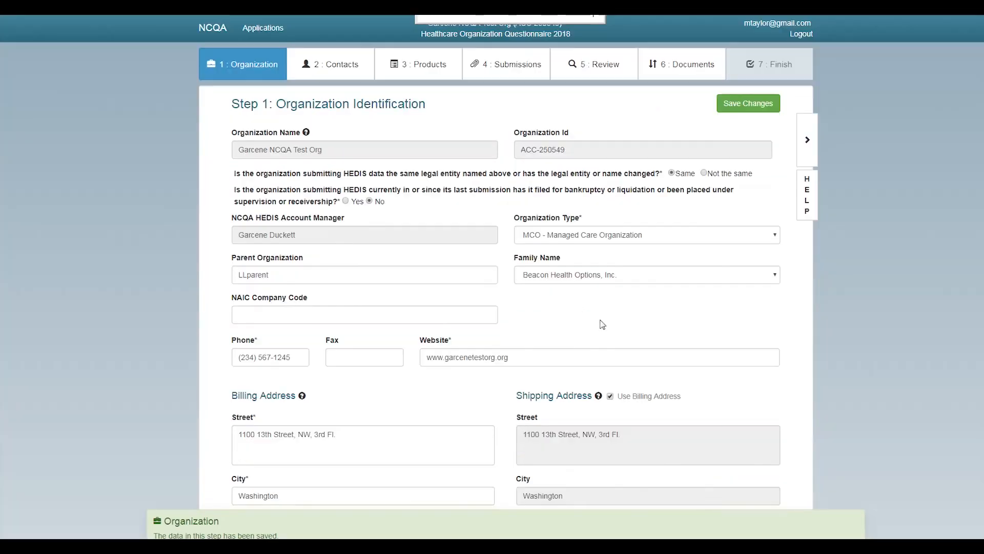
left_click(597, 72)
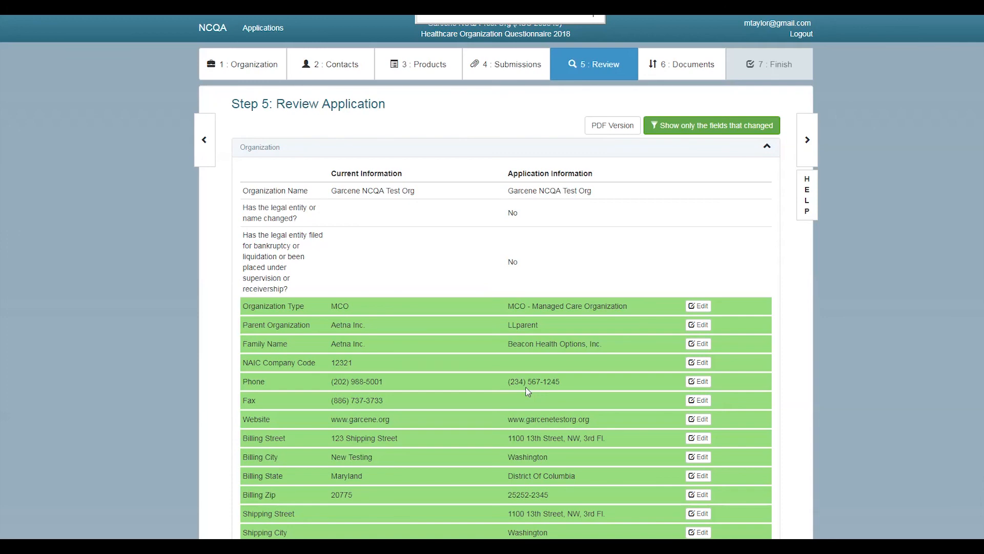
Scroll through the Step 5 review tables to check the corrected Website row
scroll(528, 392, "down", 10)
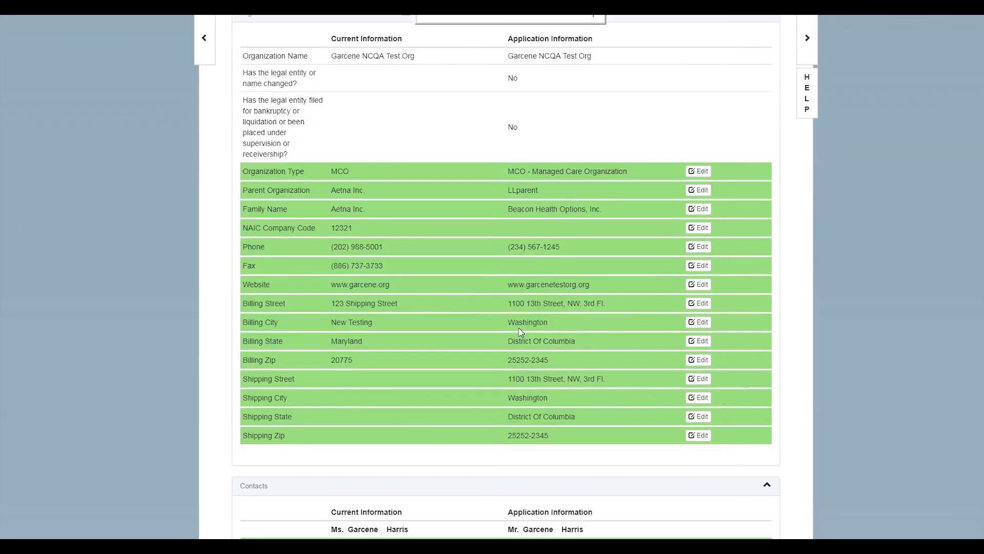
scroll(520, 327, "down", 5)
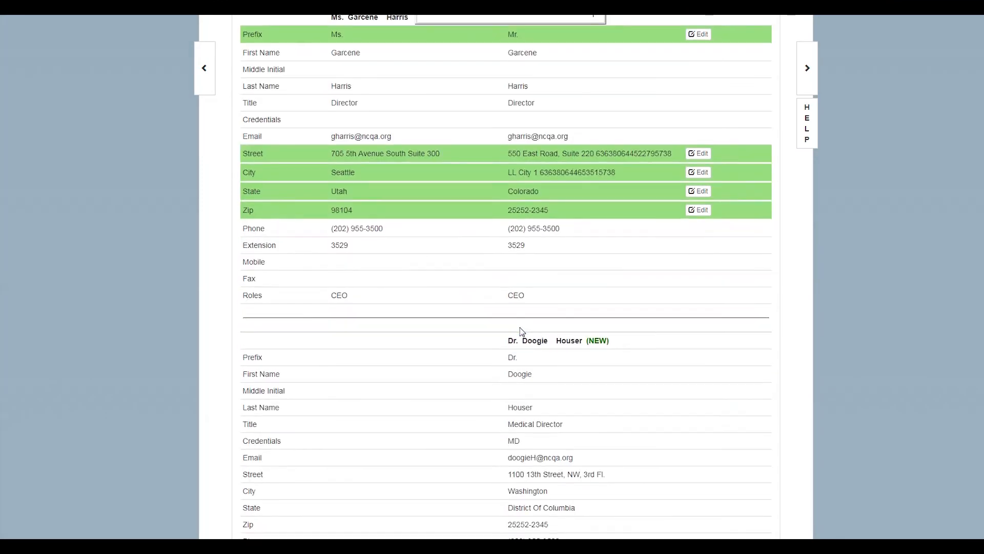
scroll(521, 327, "up", 1)
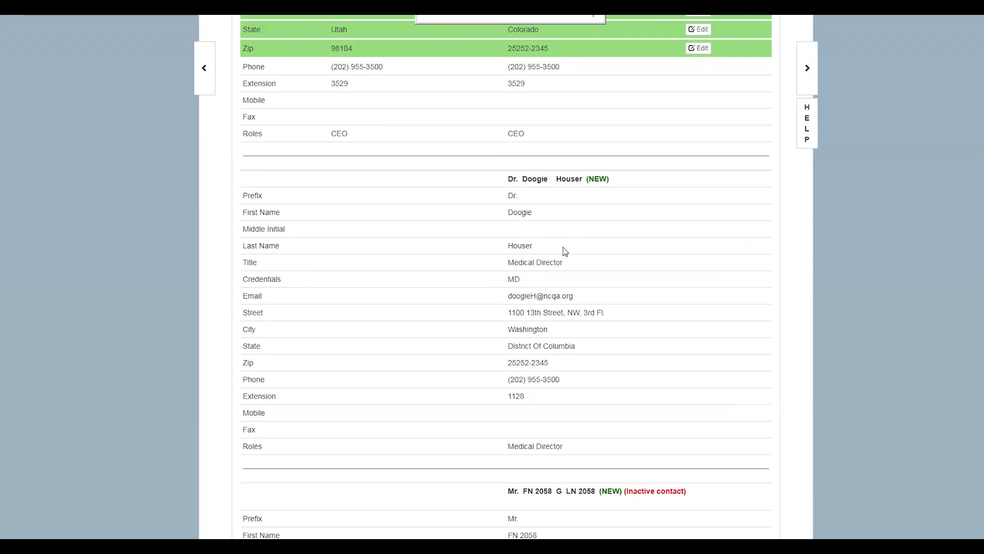
scroll(568, 250, "down", 3)
scroll(563, 251, "down", 6)
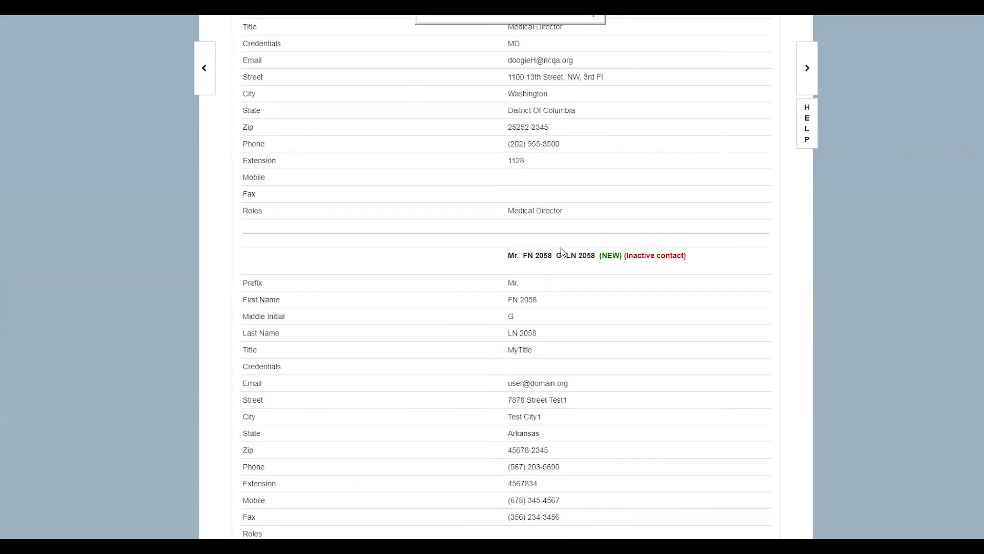
scroll(556, 249, "up", 8)
scroll(553, 251, "up", 6)
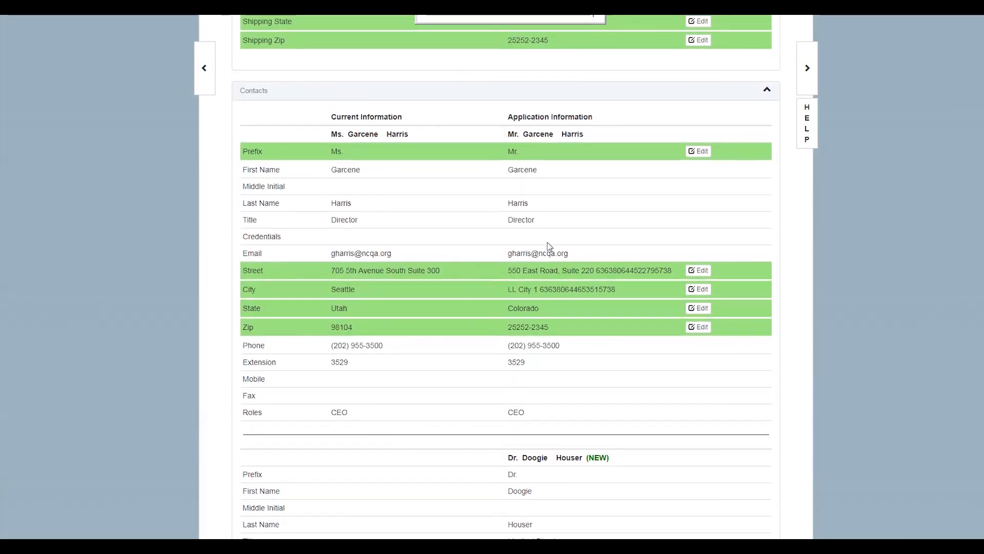
scroll(550, 247, "up", 5)
scroll(551, 248, "up", 6)
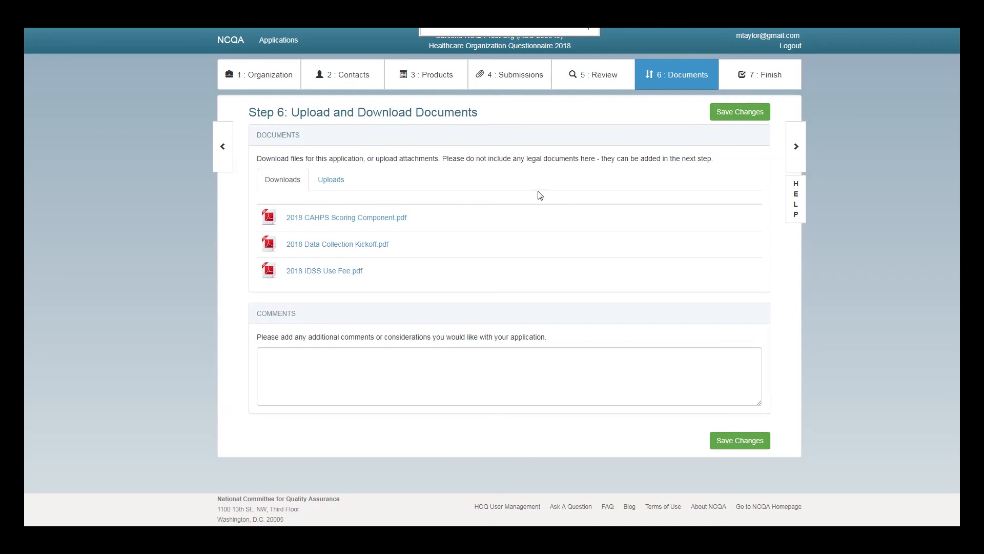
left_click(337, 184)
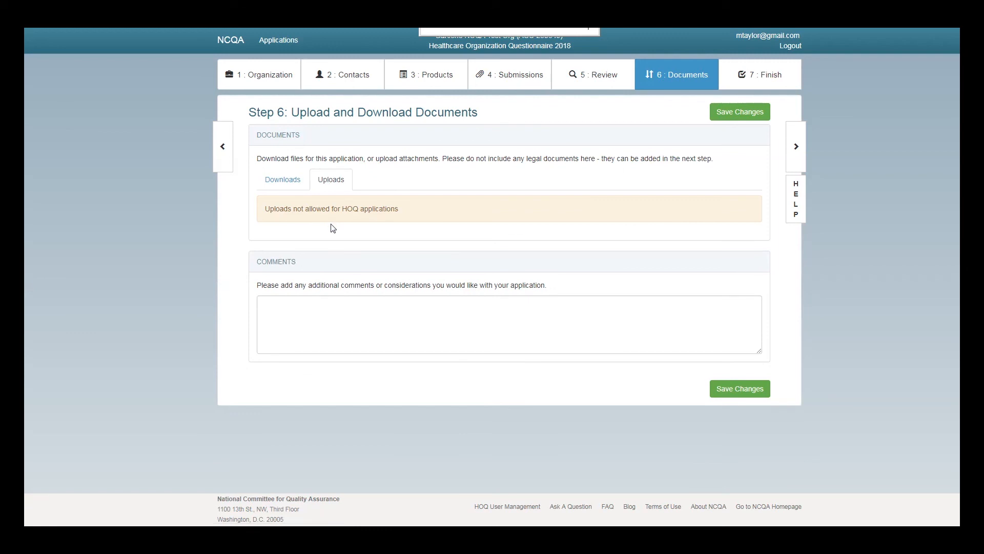
left_click(270, 185)
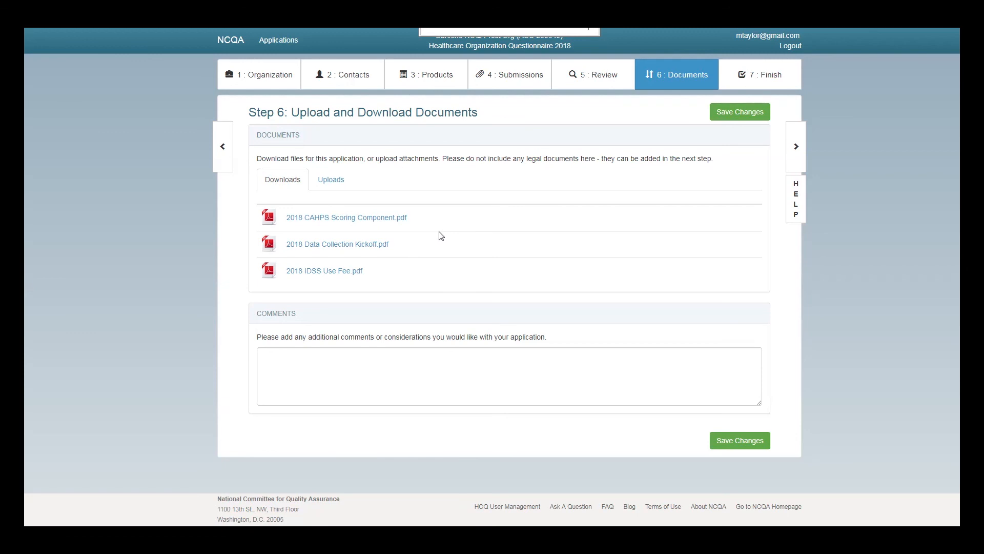
Validate on Step 7 Finalize and review the Medicaid HMO and submission errors and reminders
left_click(750, 80)
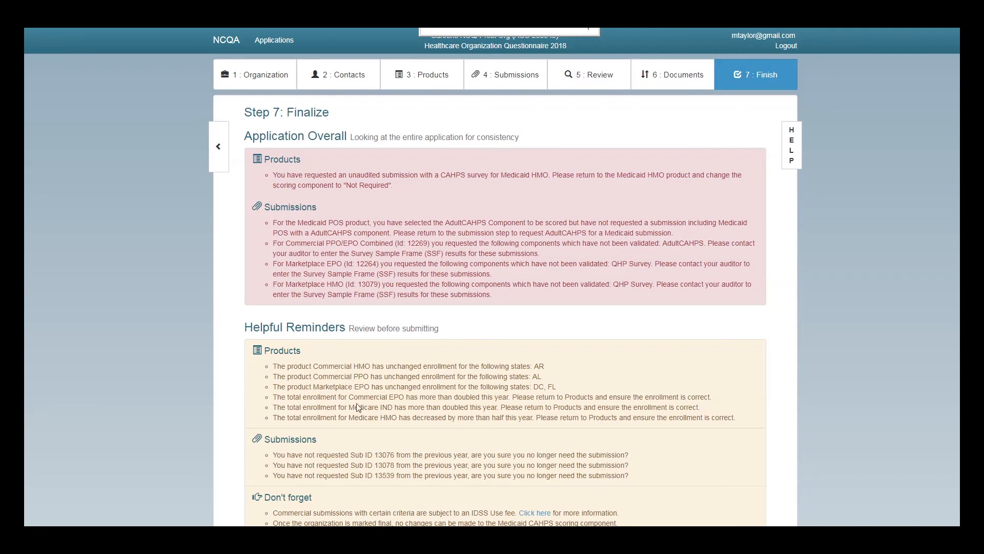
scroll(348, 440, "down", 1)
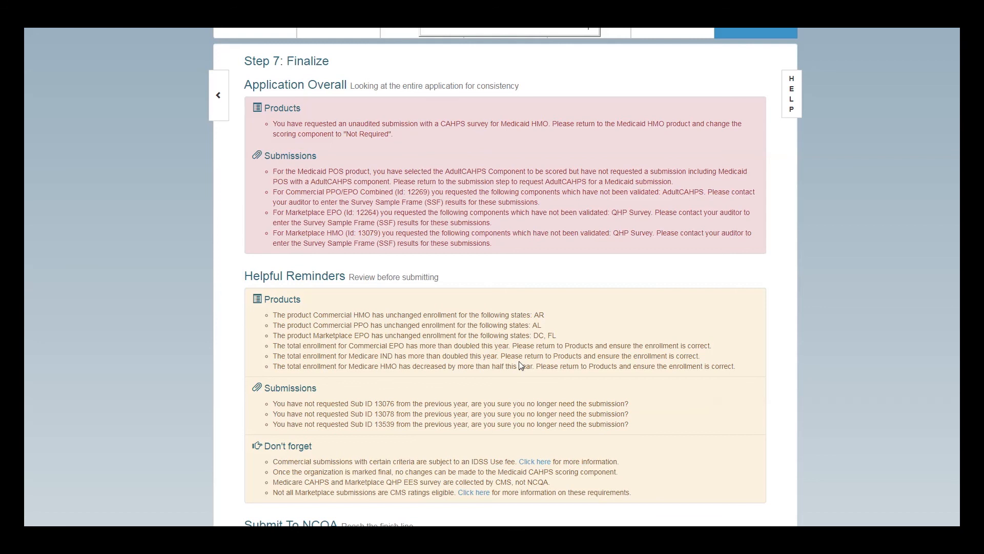
Revisit the Products step, then re-validate on Finalize, revealing five consistency errors
left_click(283, 305)
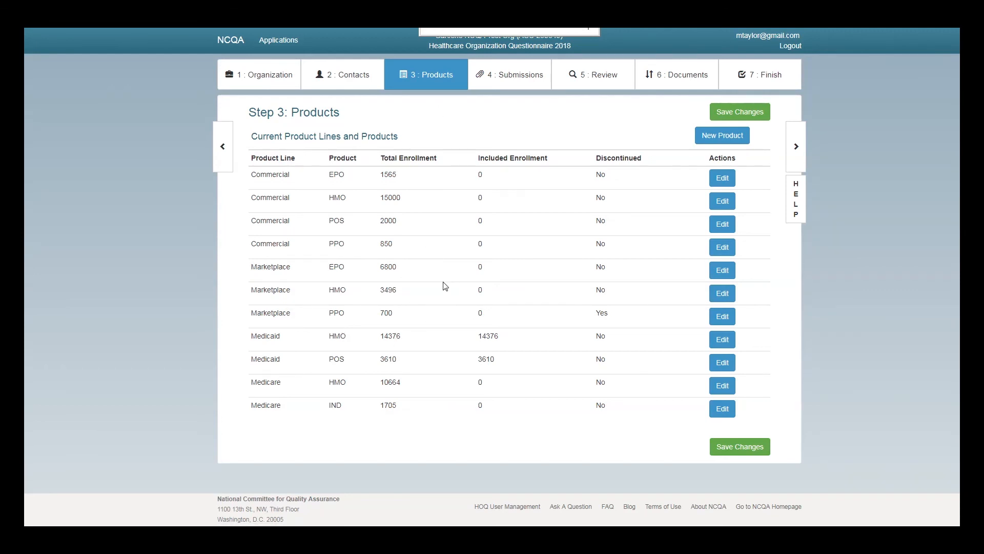
left_click(756, 81)
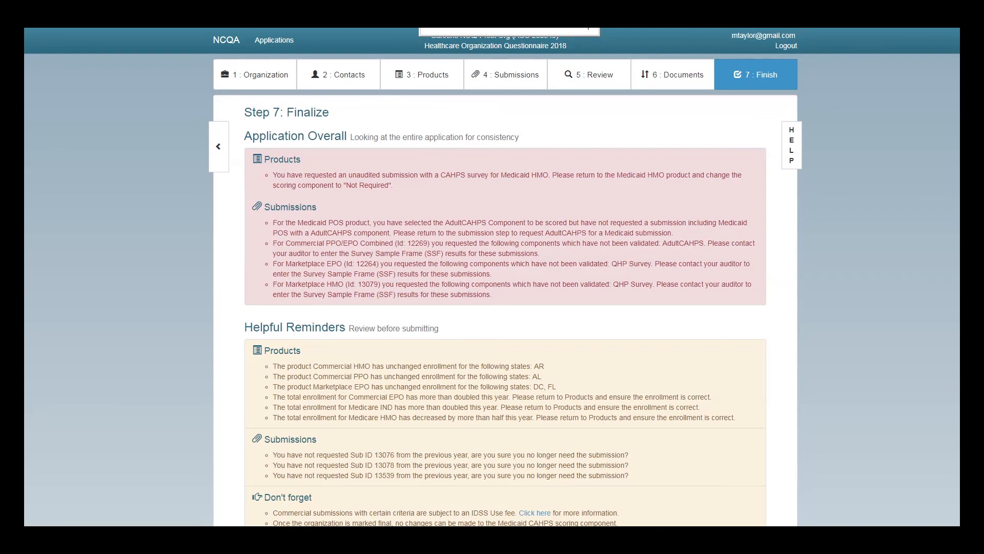
Return to Step 6 and re-validate so only the Medicaid POS AdultCAHPS error remains
key("ctrl+Tab")
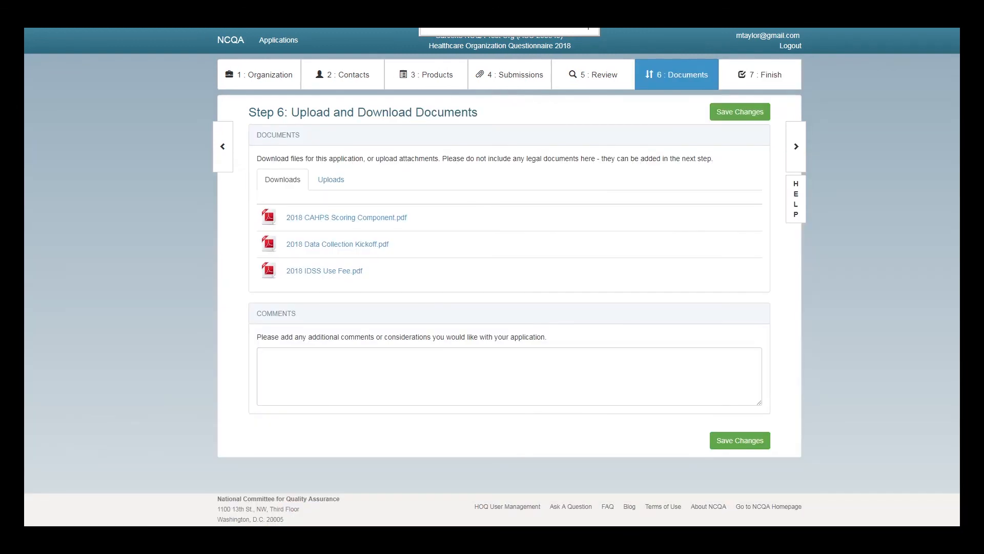
left_click(766, 80)
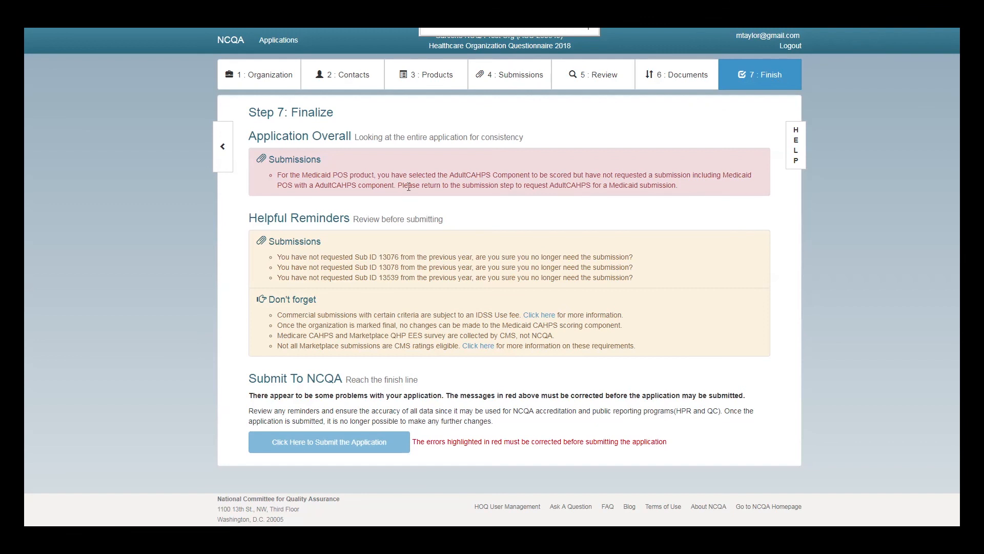
Start a new submission for product line Medicaid, reporting product POS, special area None
left_click(306, 159)
scroll(359, 308, "down", 2)
left_click(301, 404)
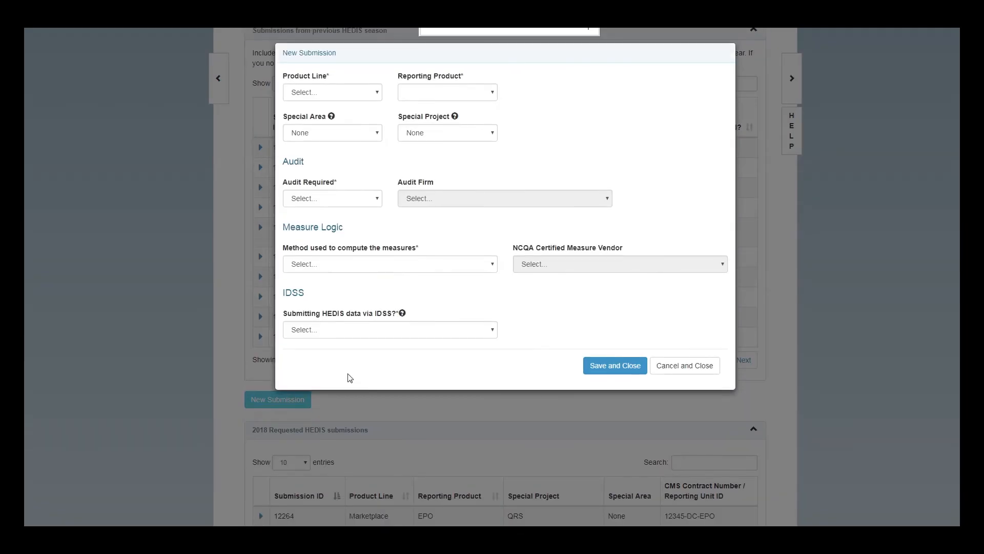
left_click(359, 97)
left_click(351, 135)
left_click(408, 93)
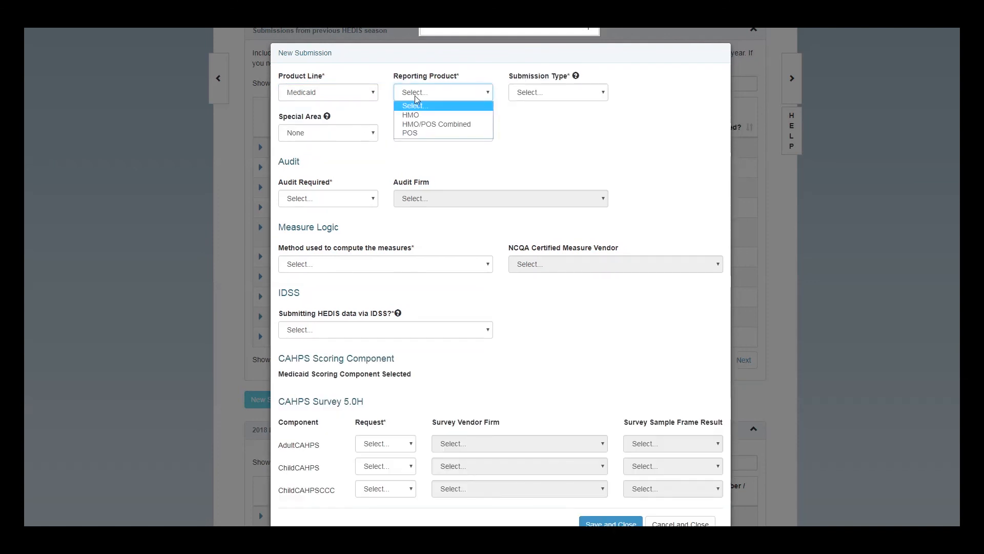
left_click(412, 134)
left_click(369, 134)
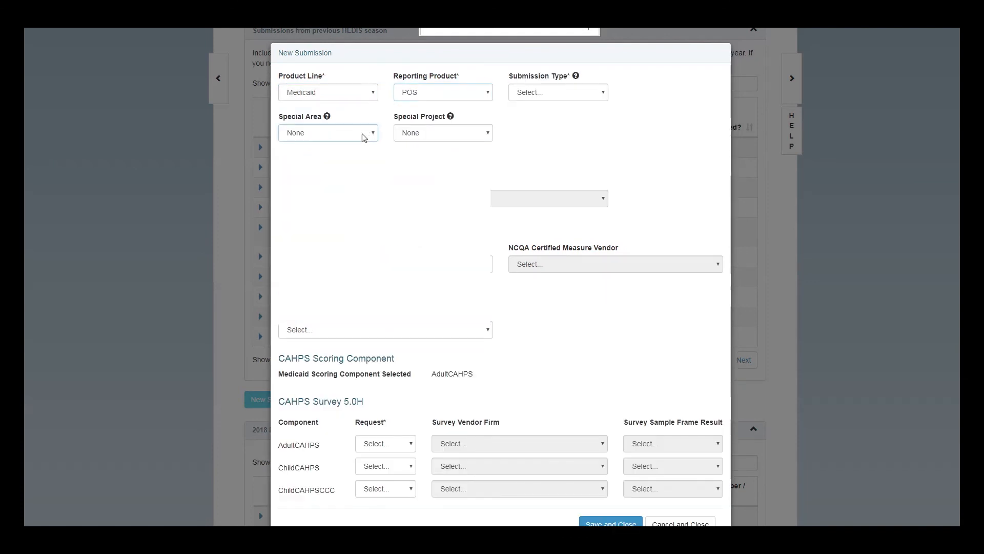
left_click(364, 135)
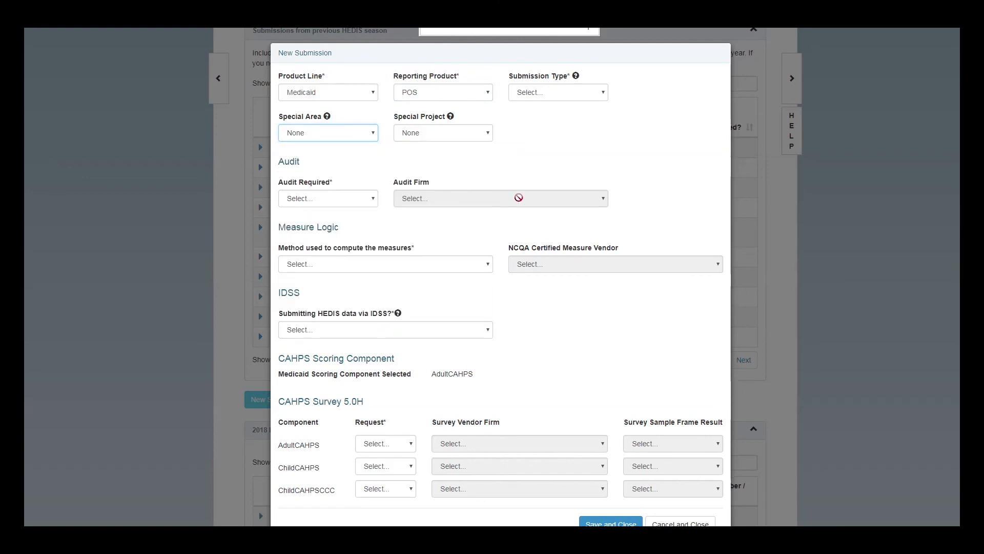
Require an audit by Demo Vendor, compute measures via certified vendor Demo Vendor, IDSS Yes
left_click(369, 199)
left_click(354, 226)
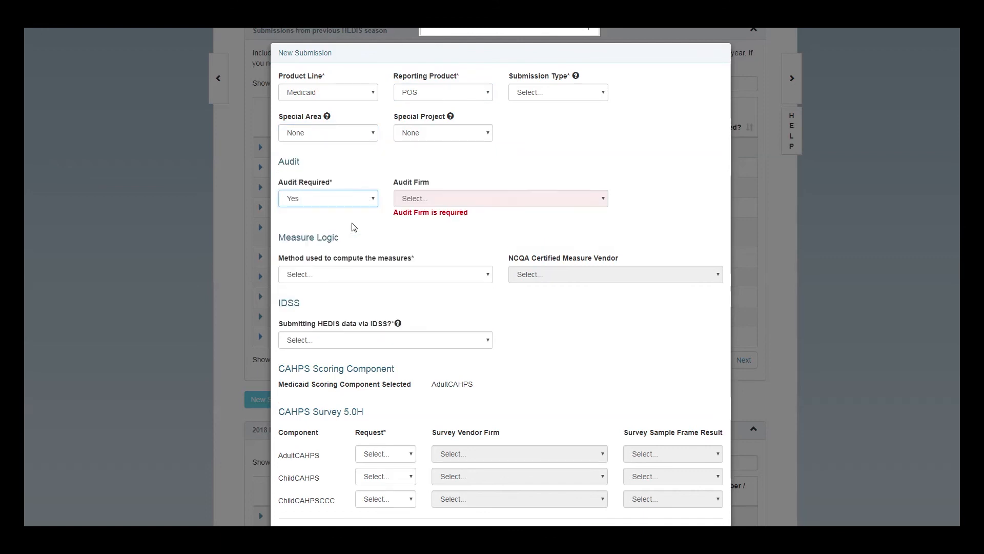
left_click(488, 197)
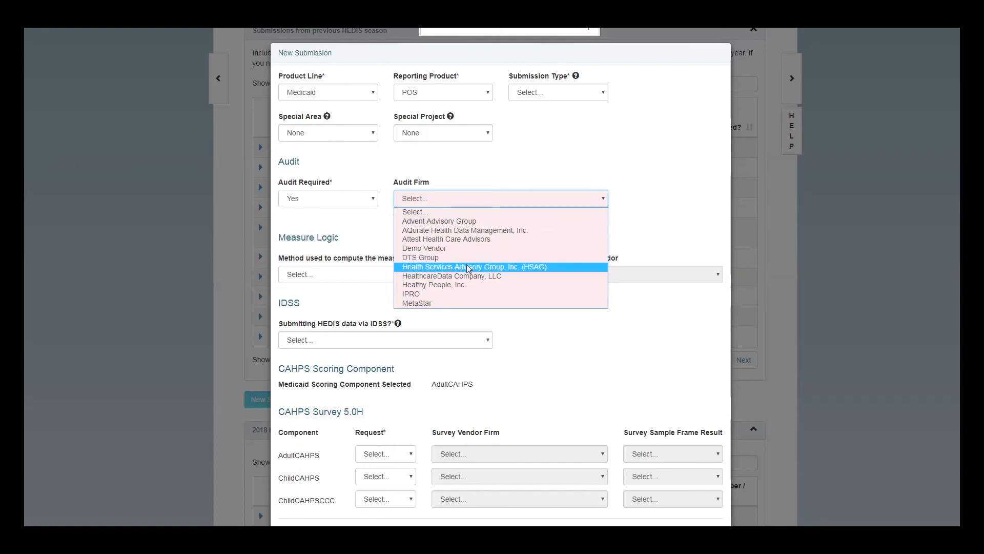
left_click(470, 249)
left_click(413, 271)
left_click(408, 307)
left_click(533, 266)
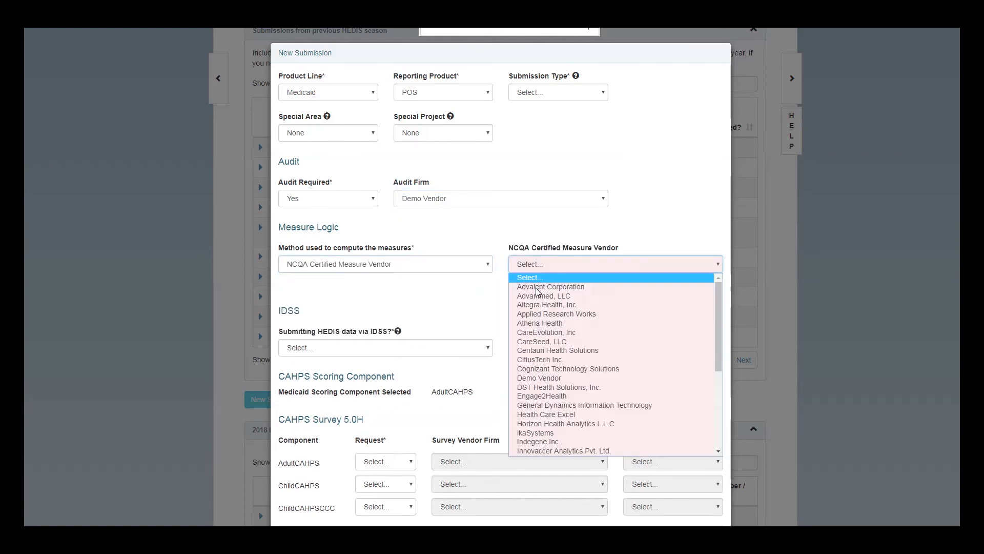
left_click(547, 378)
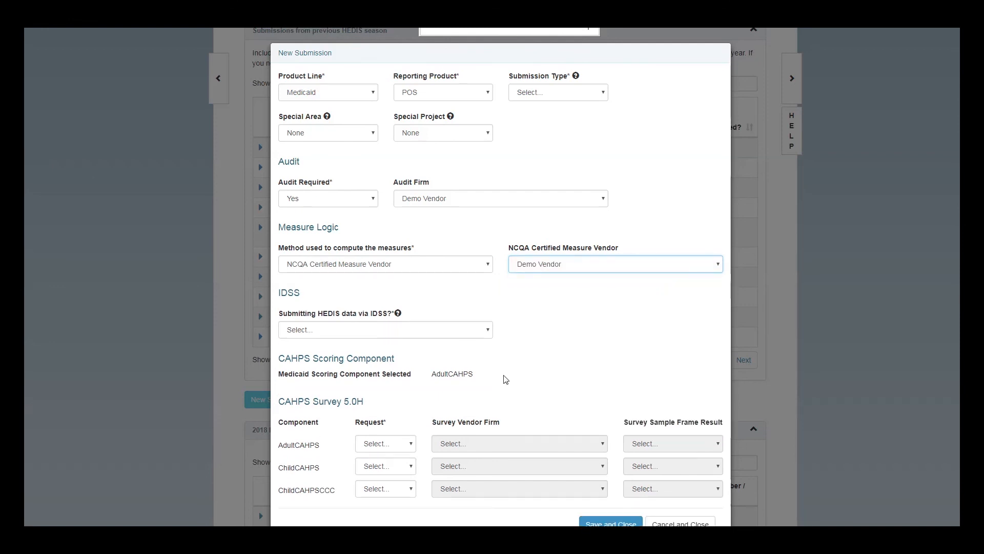
left_click(402, 330)
left_click(404, 352)
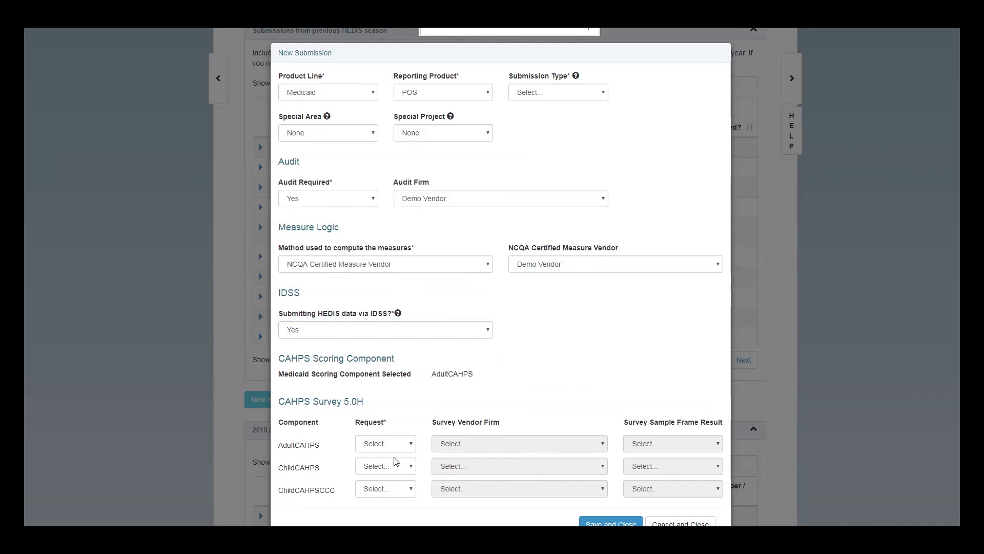
Request AdultCAHPS with Demo Vendor as survey vendor and attempt to save
left_click(388, 443)
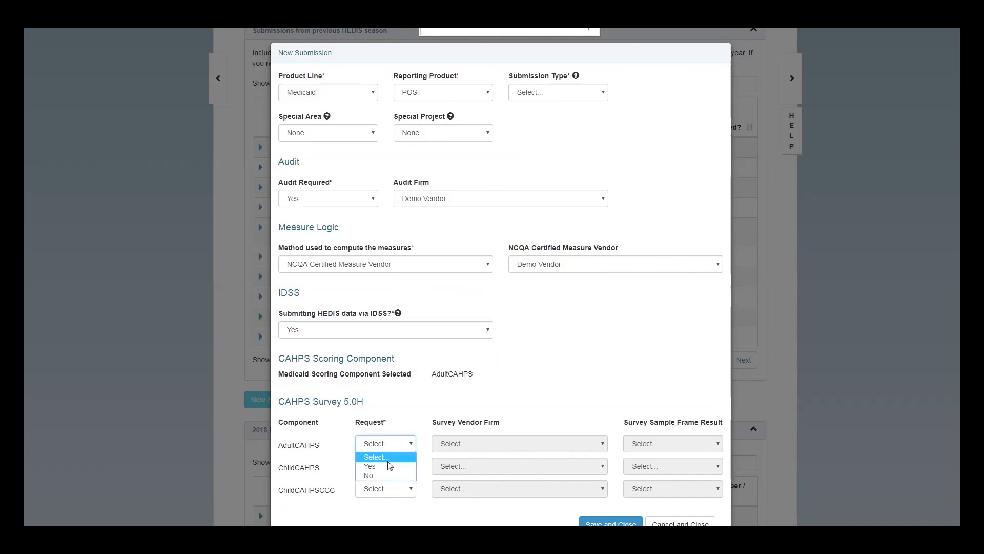
left_click(388, 466)
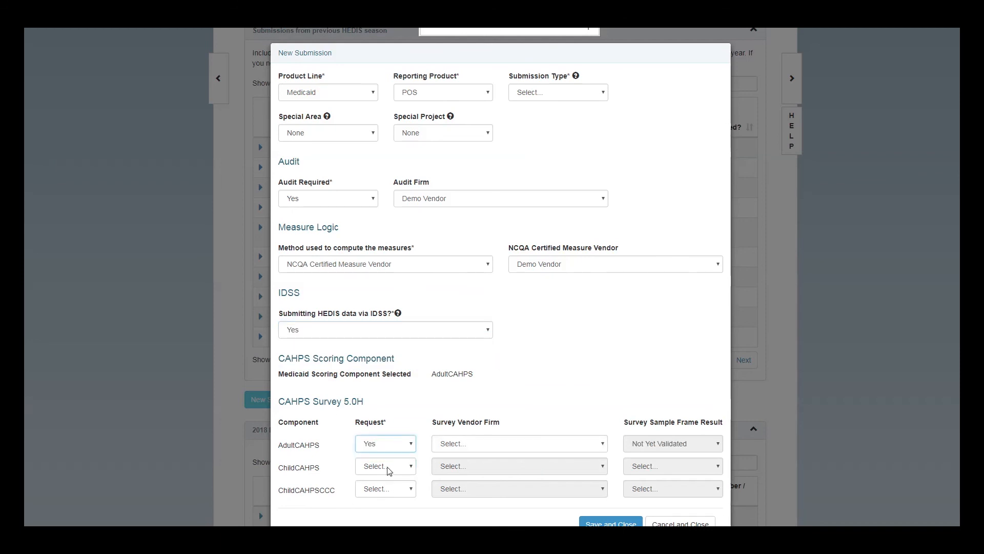
left_click(514, 449)
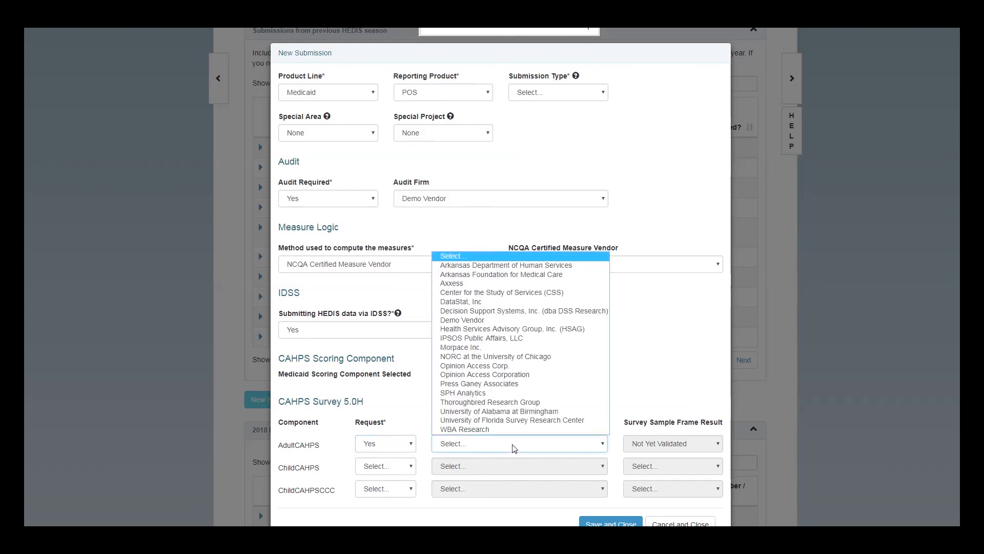
left_click(505, 320)
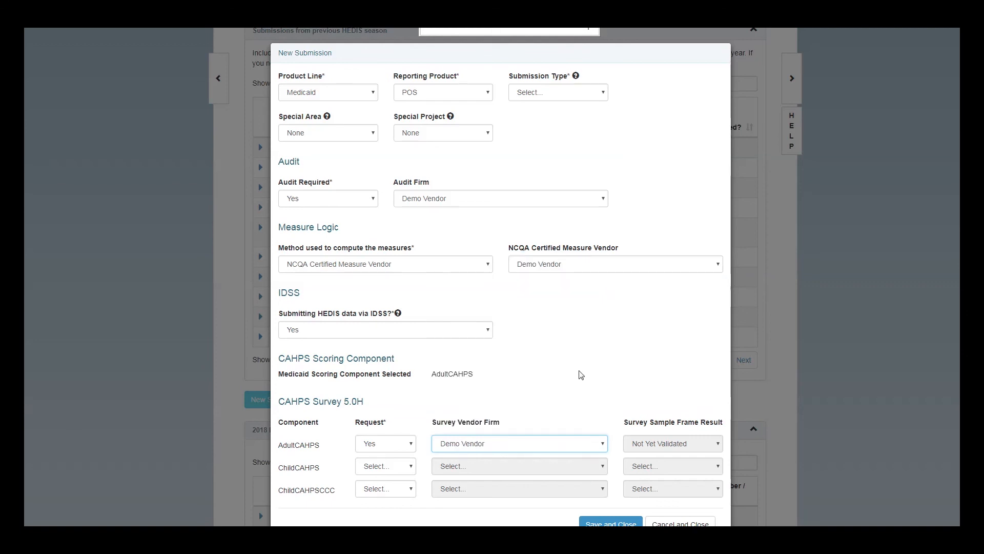
scroll(580, 374, "down", 1)
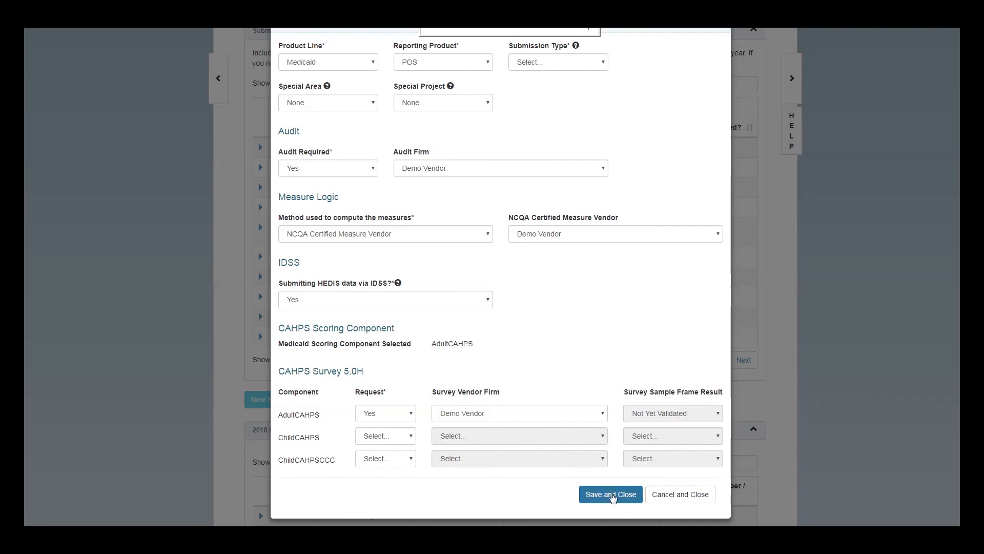
left_click(613, 495)
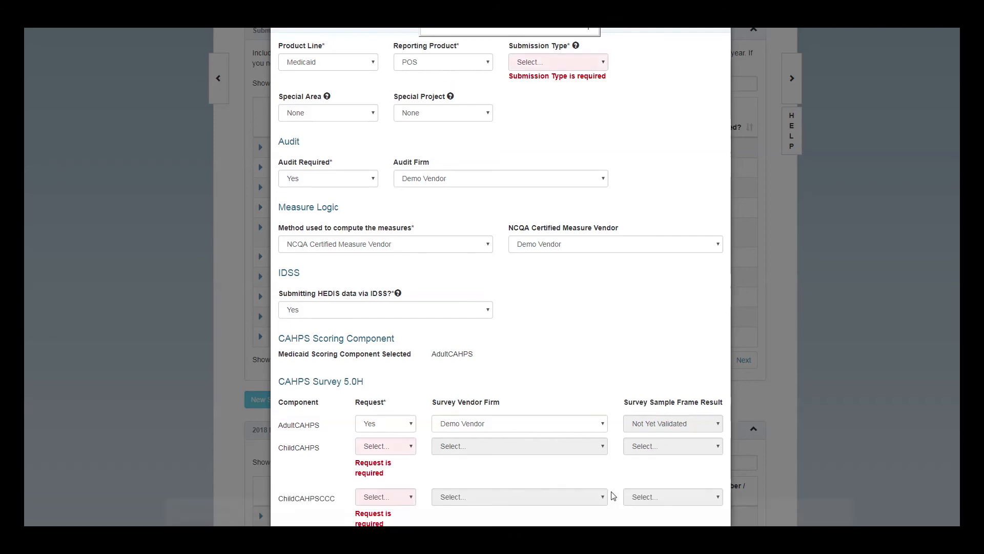
Set submission type to NCQA Programs, decline ChildCAHPS and ChildCAHPSCCC, and save
left_click(573, 69)
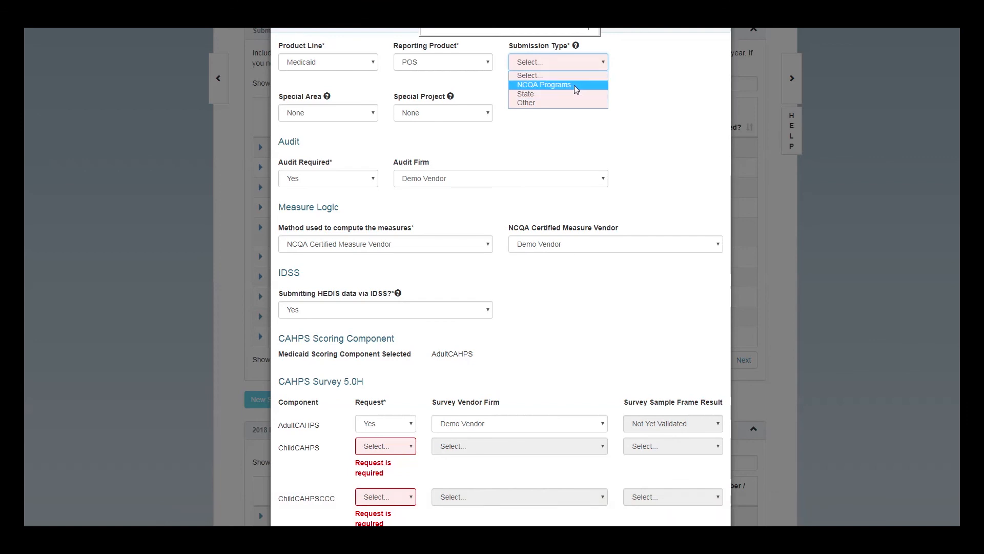
left_click(574, 81)
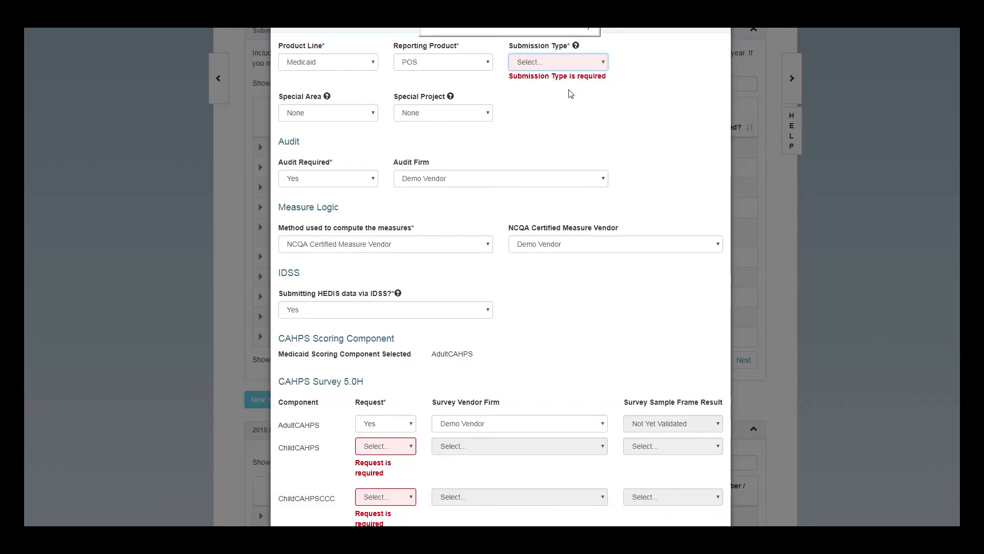
left_click(565, 69)
left_click(566, 85)
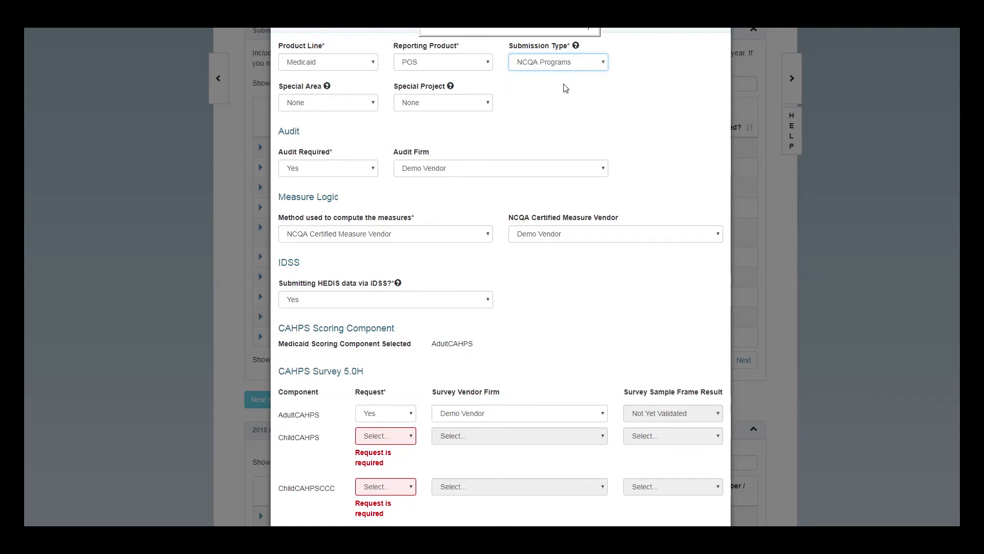
left_click(405, 436)
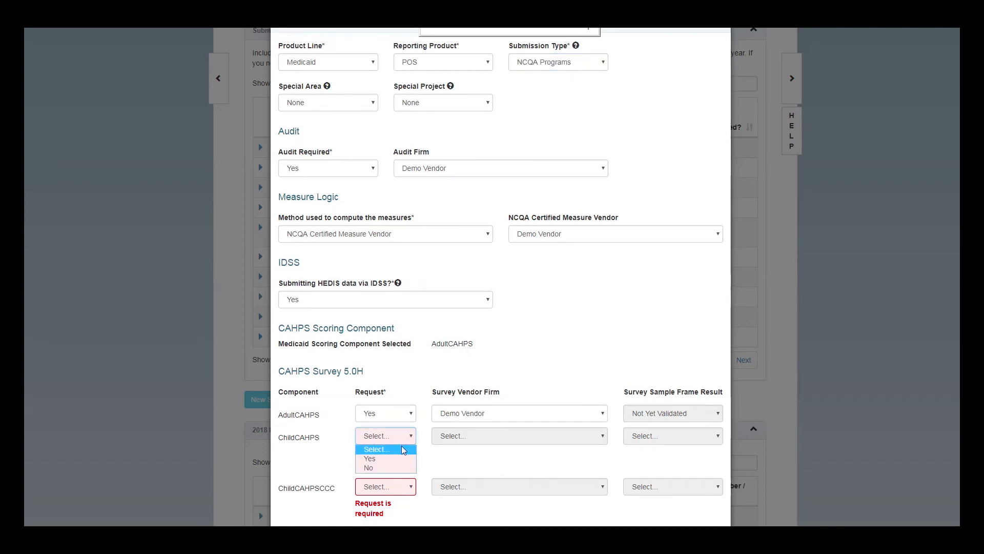
left_click(398, 472)
left_click(395, 459)
left_click(396, 491)
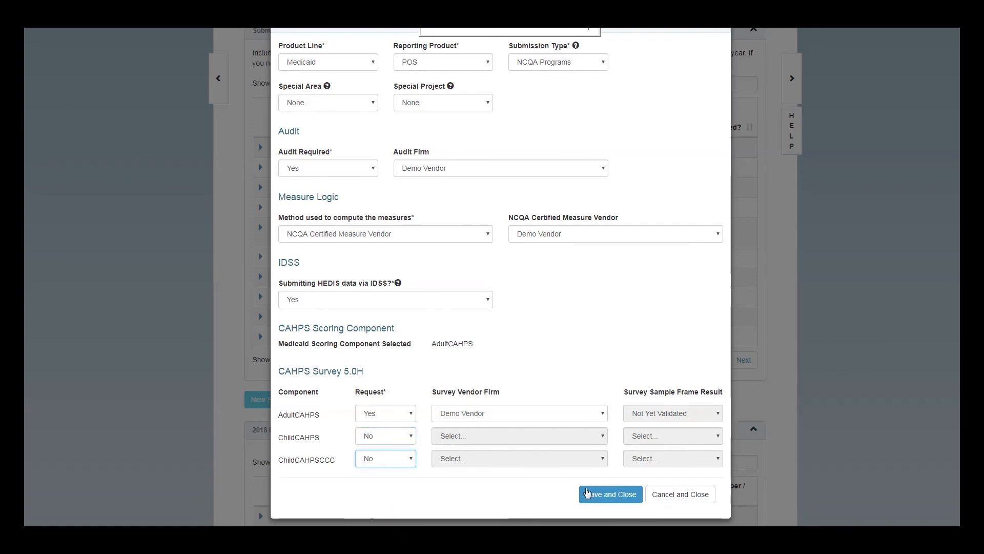
left_click(606, 494)
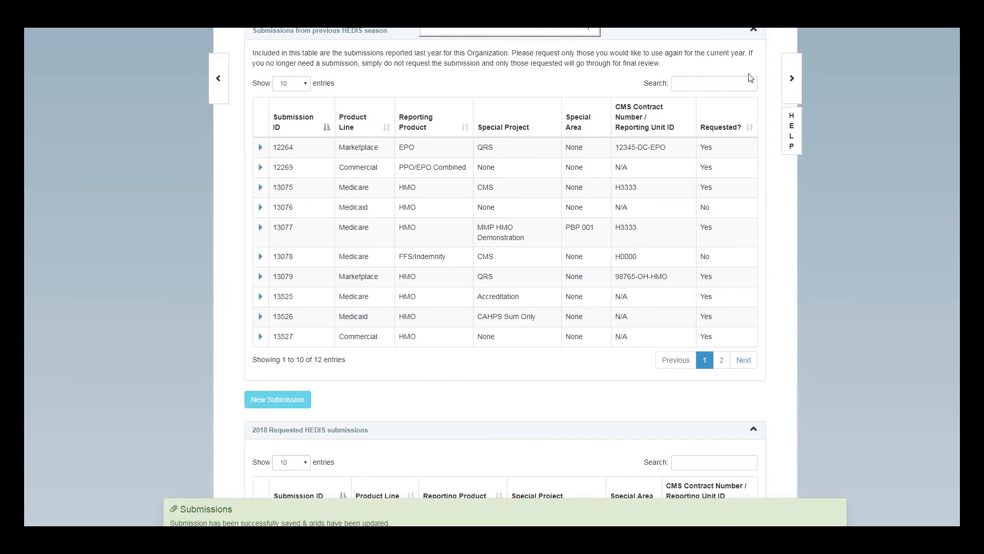
scroll(724, 109, "up", 2)
Collapse the previous HEDIS season panel and review the ten 2018 requested submissions
left_click(754, 132)
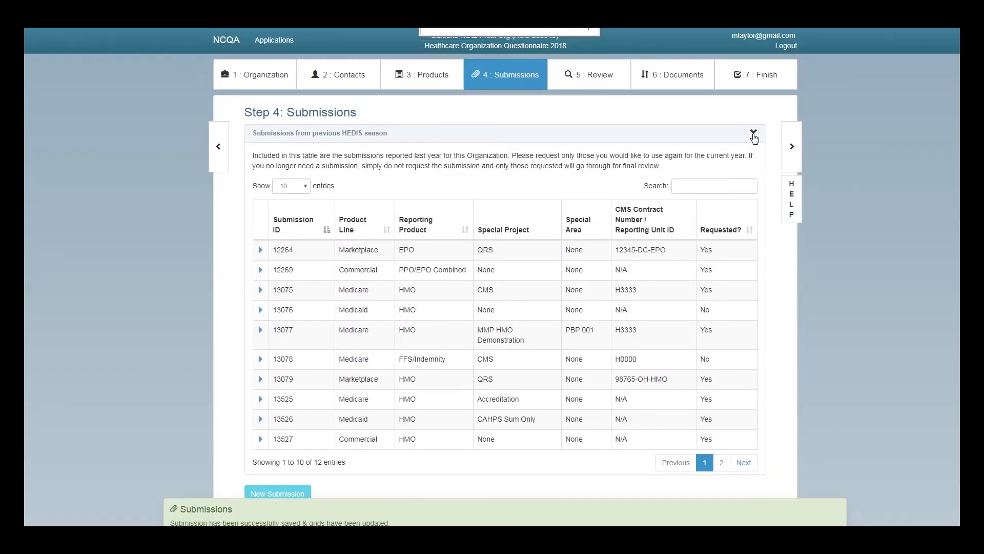
scroll(564, 312, "down", 1)
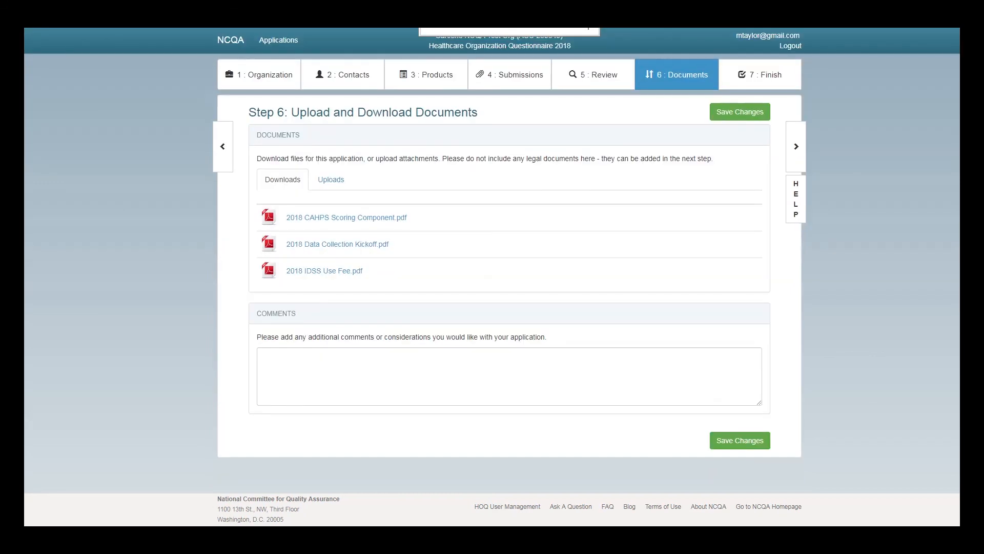
Re-validate on Step 7 Finalize and submit the complete, valid application to NCQA
left_click(765, 78)
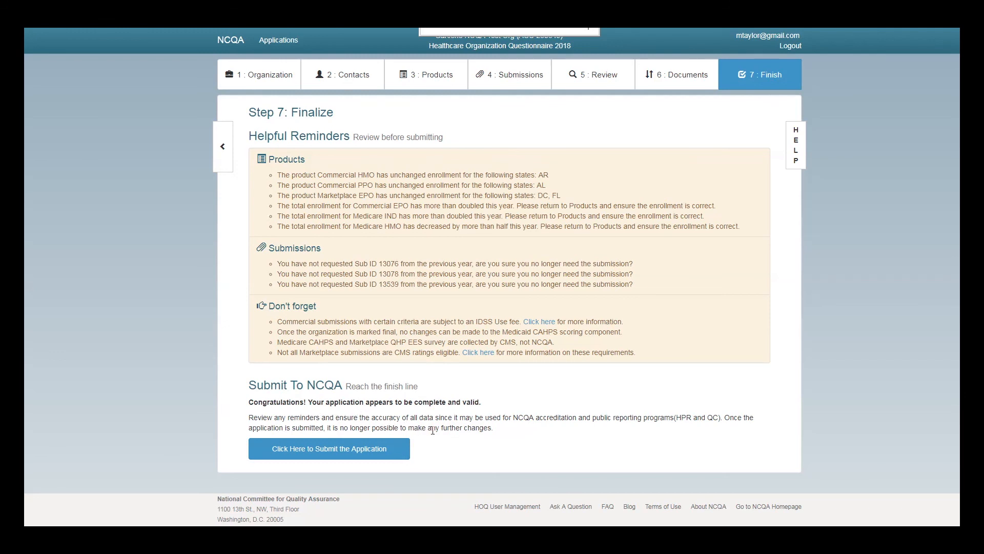
left_click(344, 452)
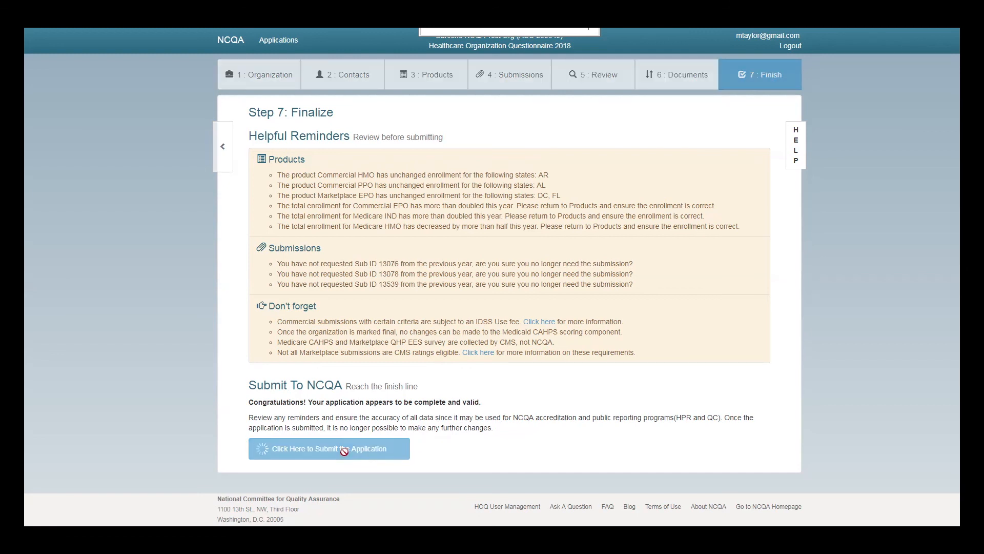